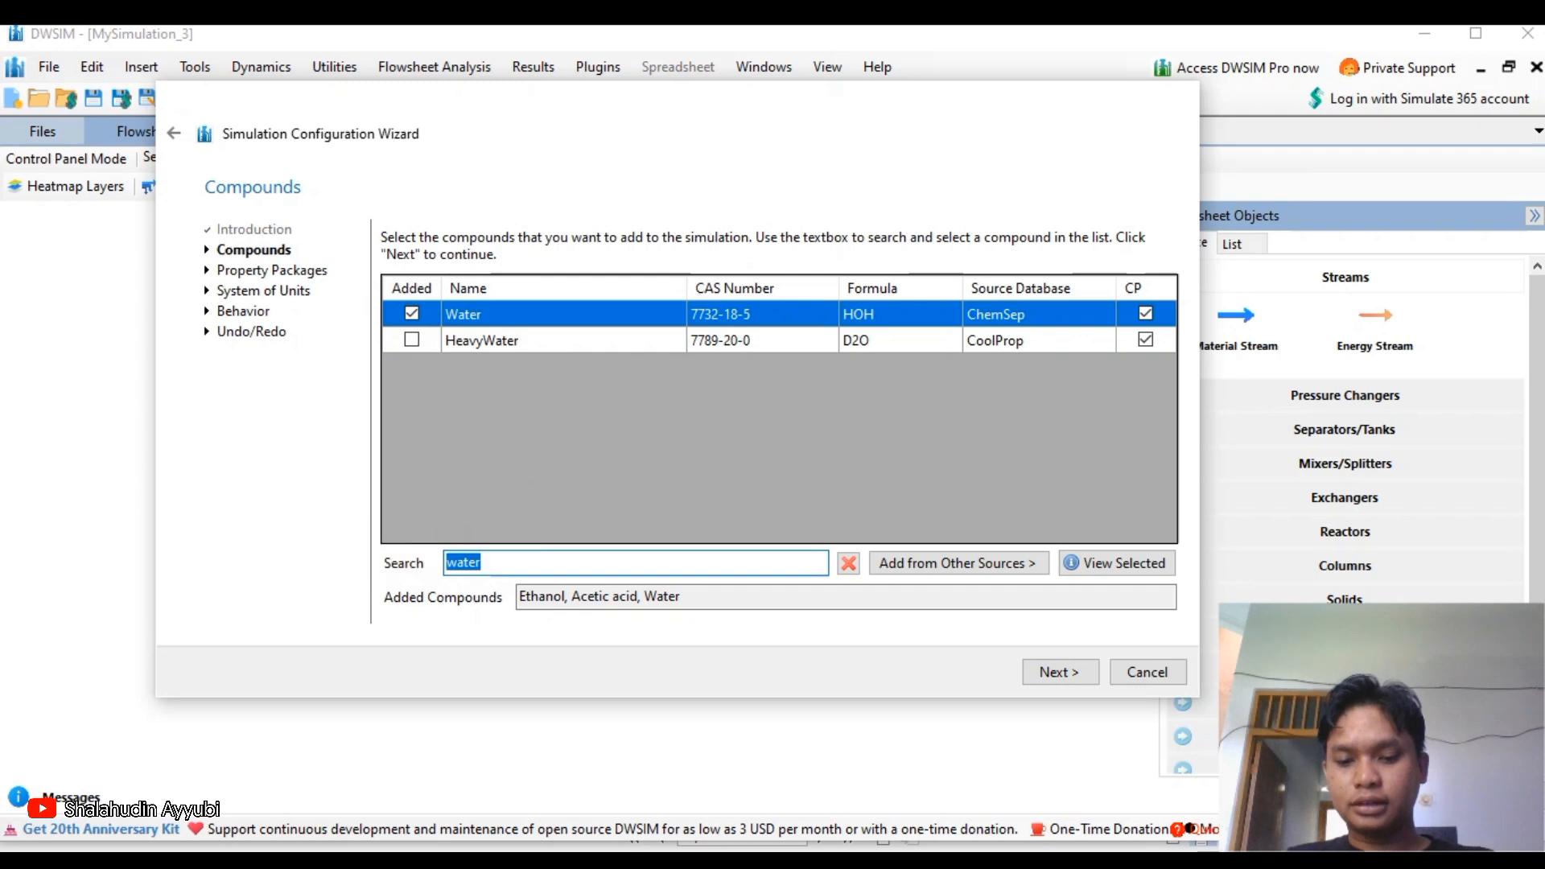
# Find ethyl acetate in the compound database, add it to the simulation and continue to the property packages.
pyautogui.write('ethyl acetat')
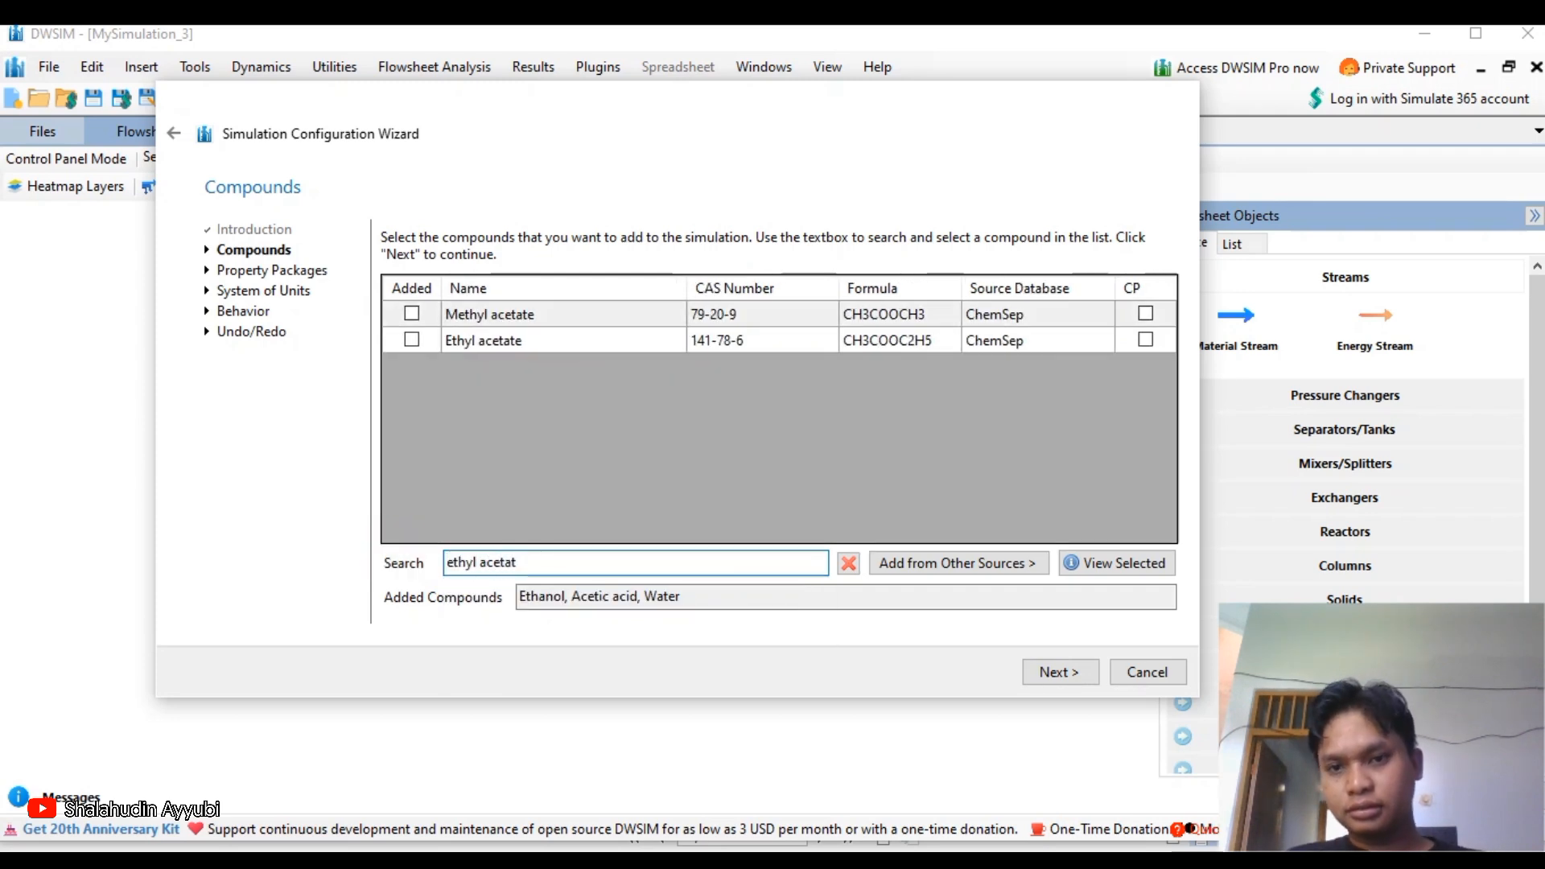
pyautogui.click(414, 339)
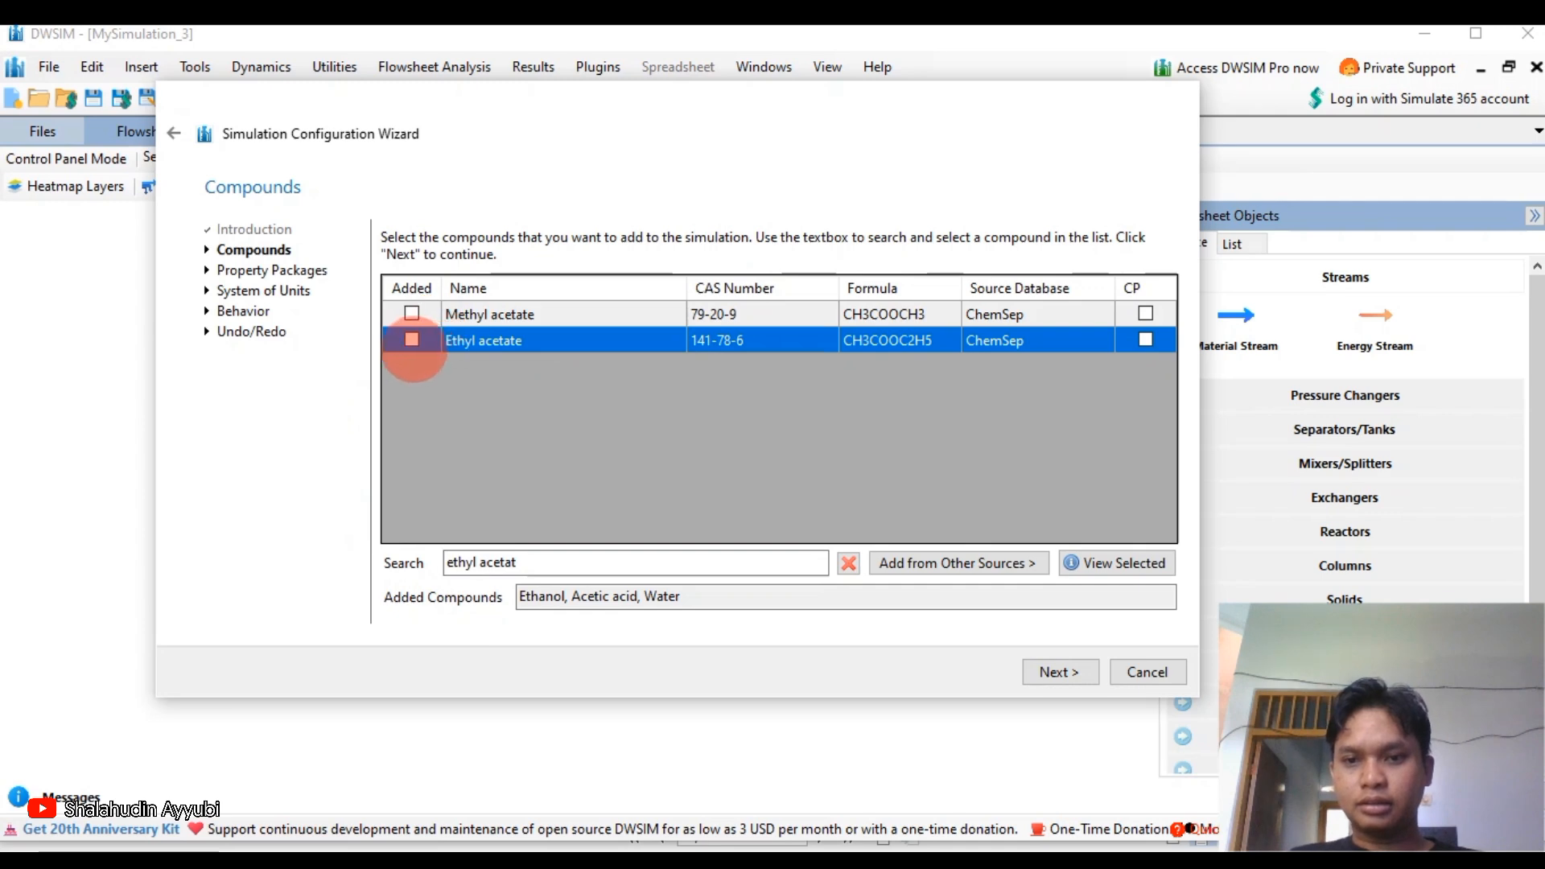
pyautogui.click(412, 341)
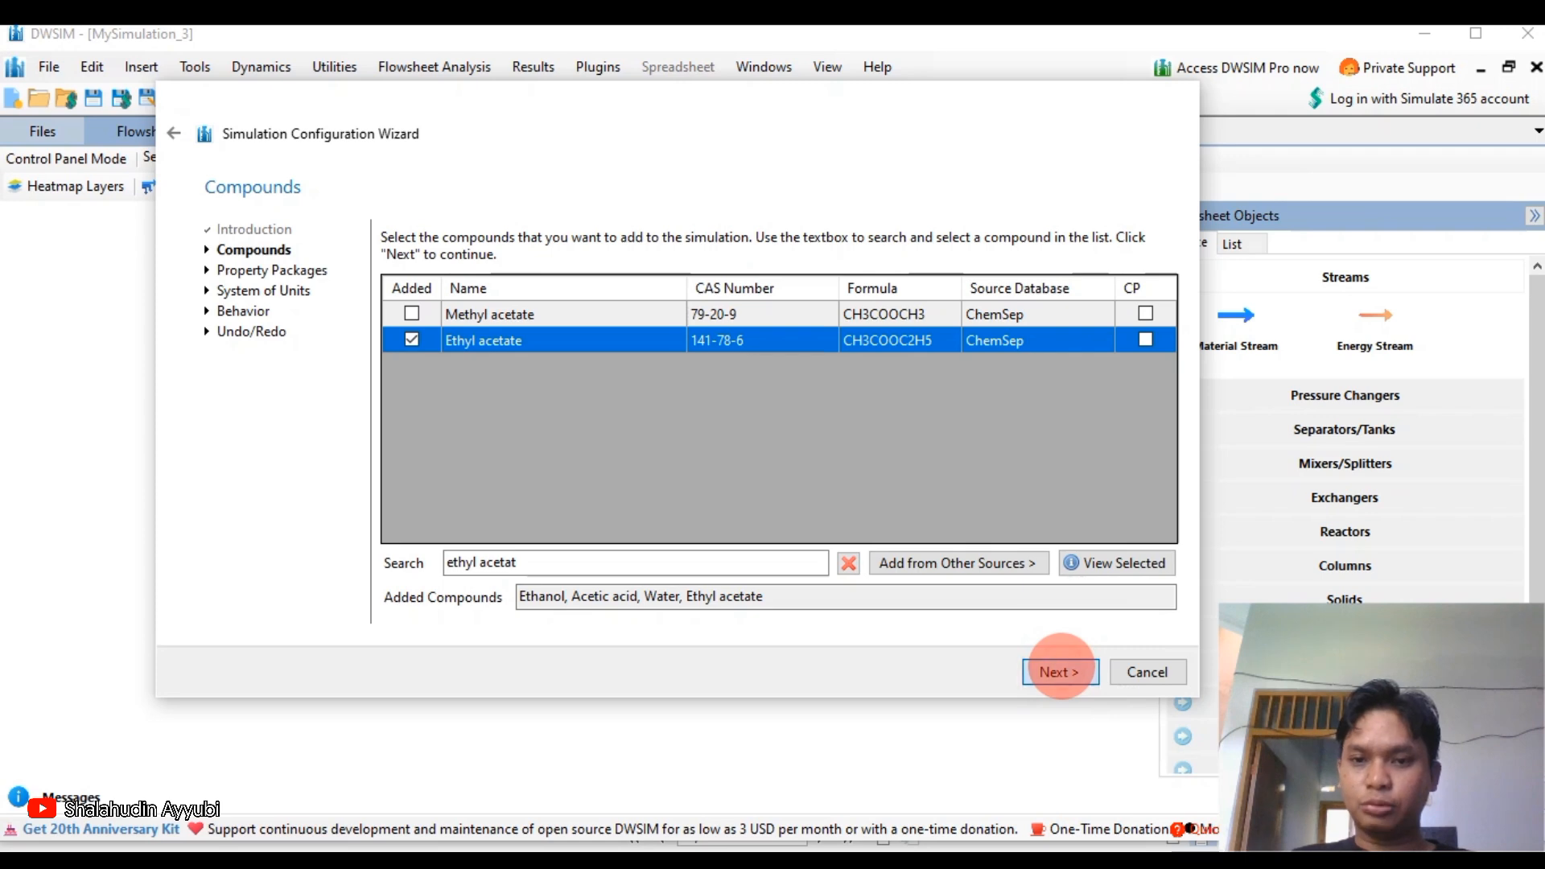
pyautogui.click(1059, 672)
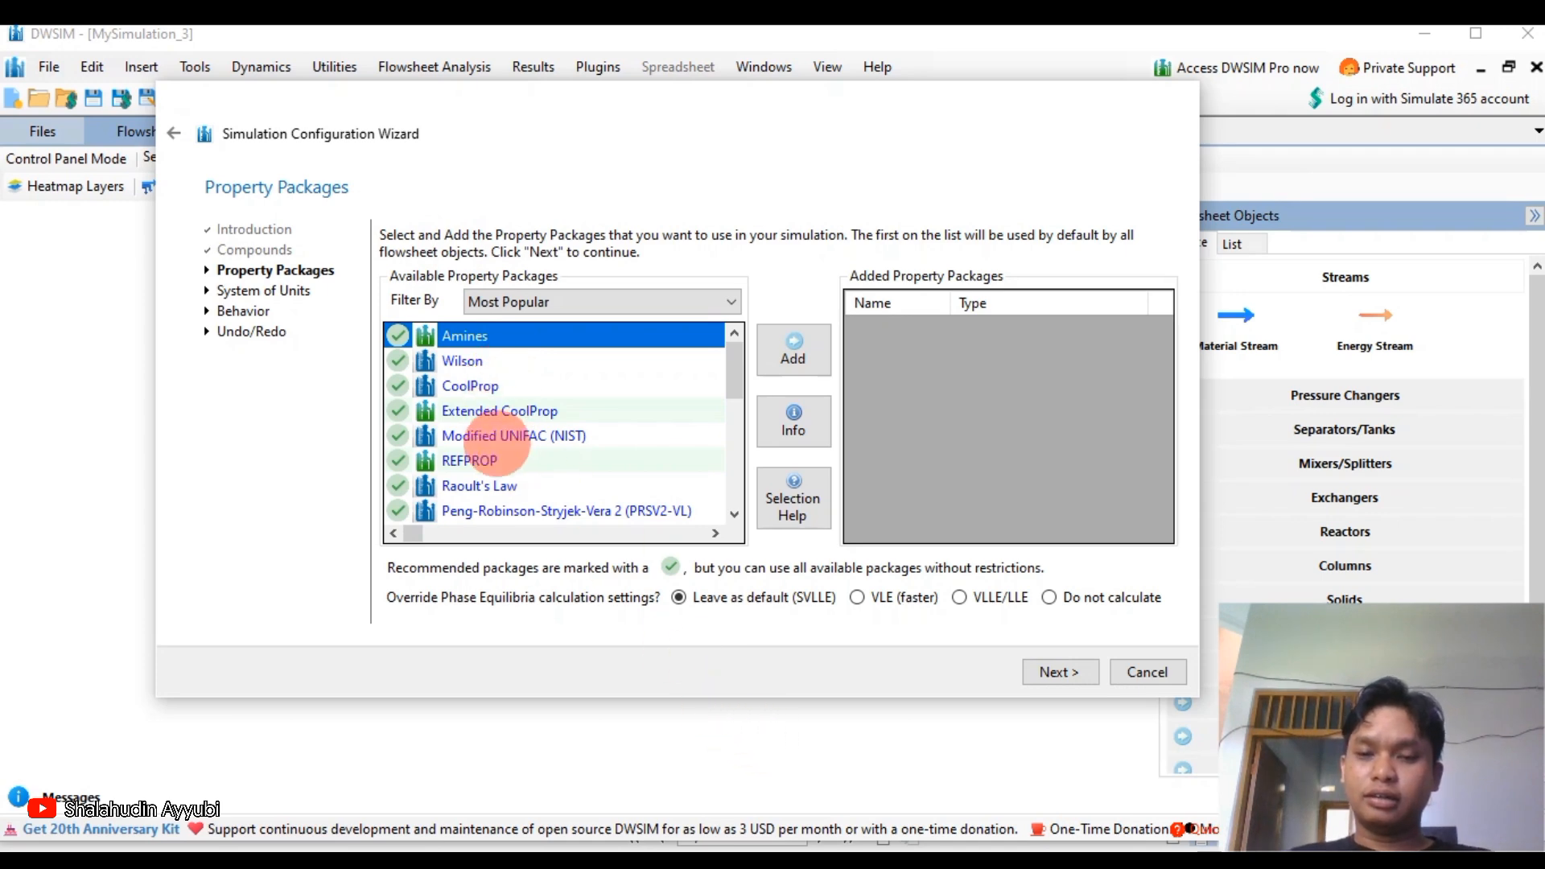
# Add the NRTL property package to the simulation and continue to the system of units.
pyautogui.click(814, 864)
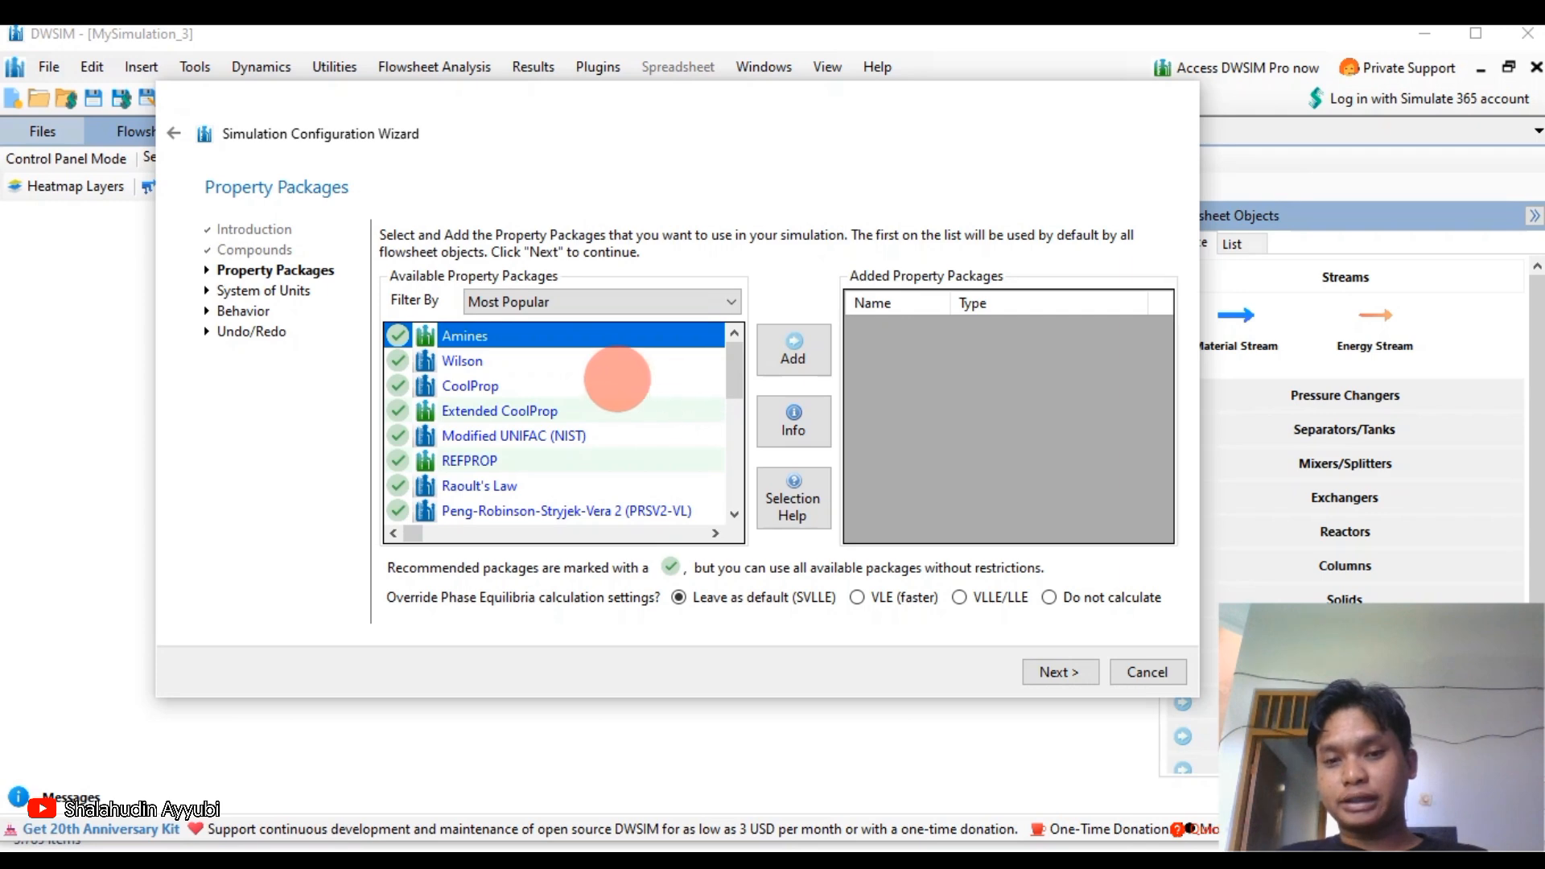
pyautogui.scroll(-3, 576, 447)
pyautogui.scroll(1, 552, 461)
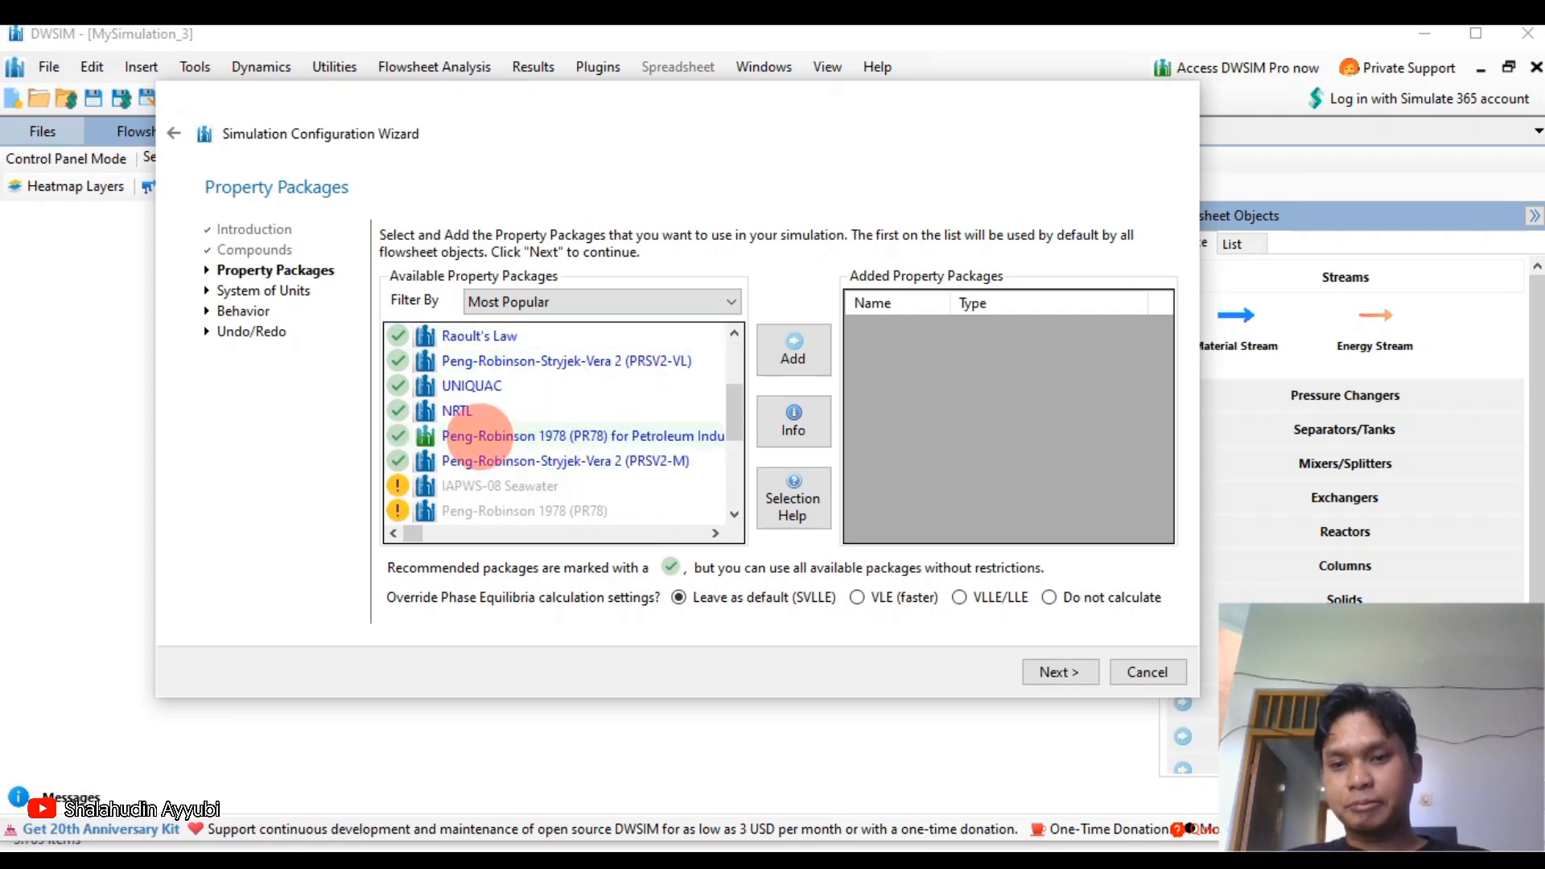
pyautogui.click(462, 410)
pyautogui.click(794, 348)
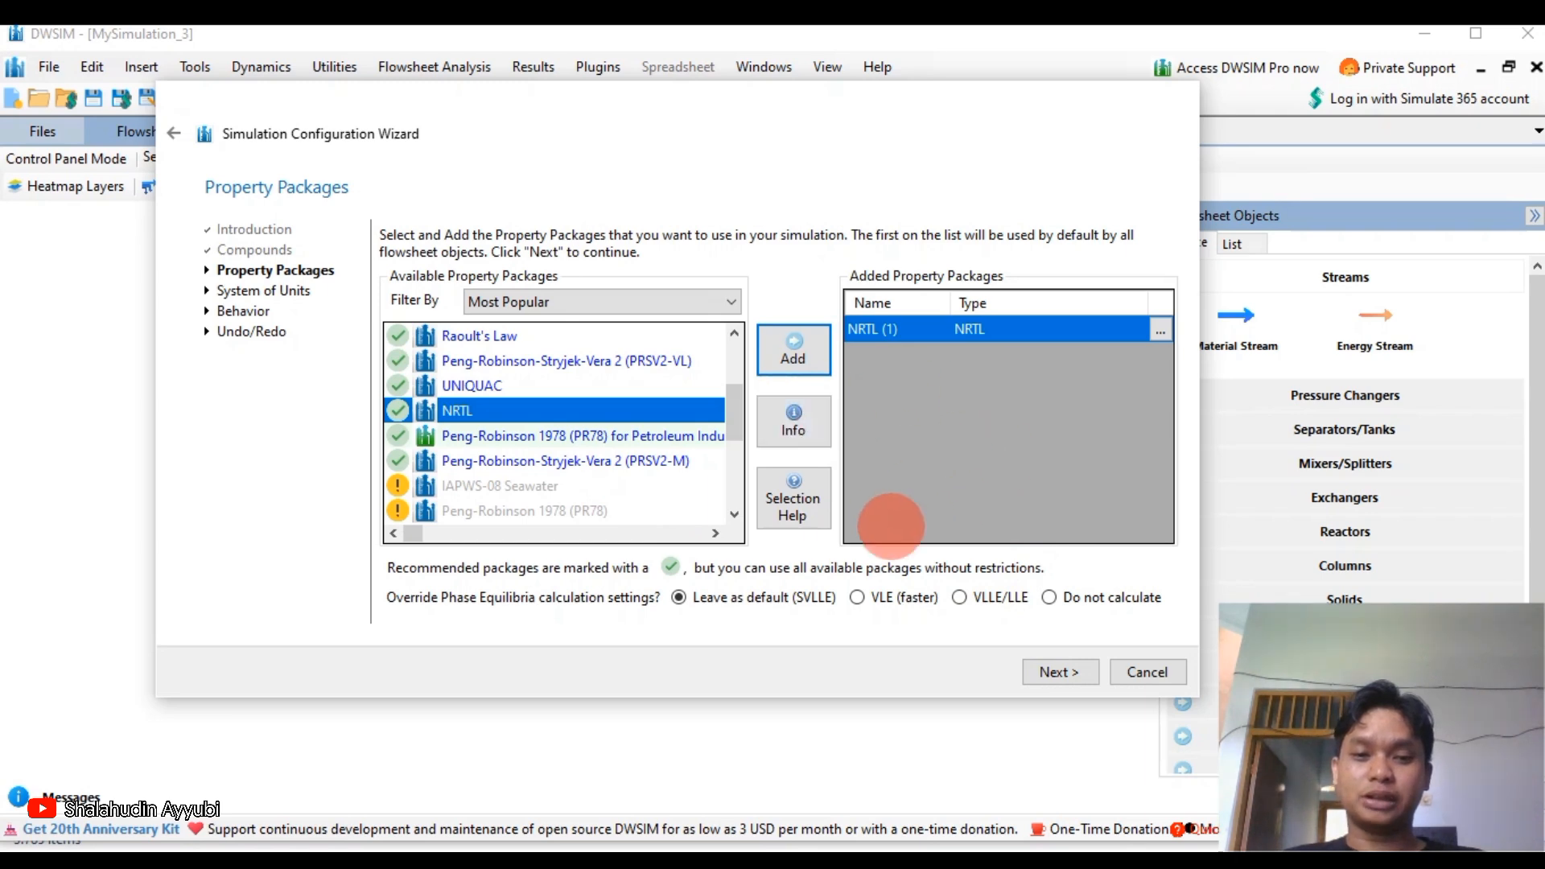
pyautogui.click(1050, 668)
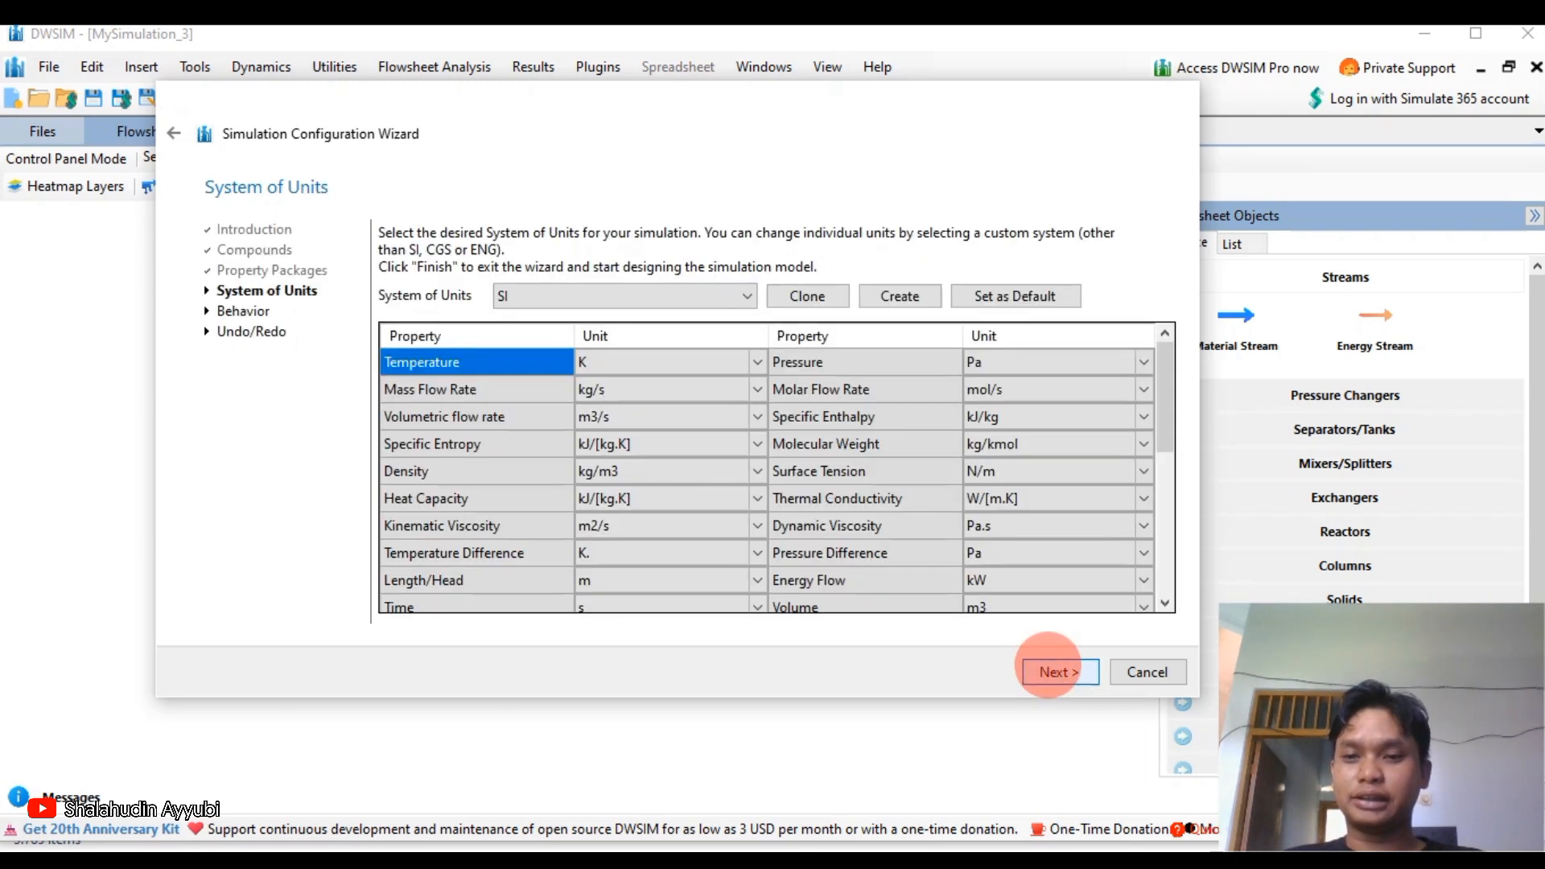
# Choose the C5 system of units and complete the remaining pages of the configuration wizard.
pyautogui.click(522, 296)
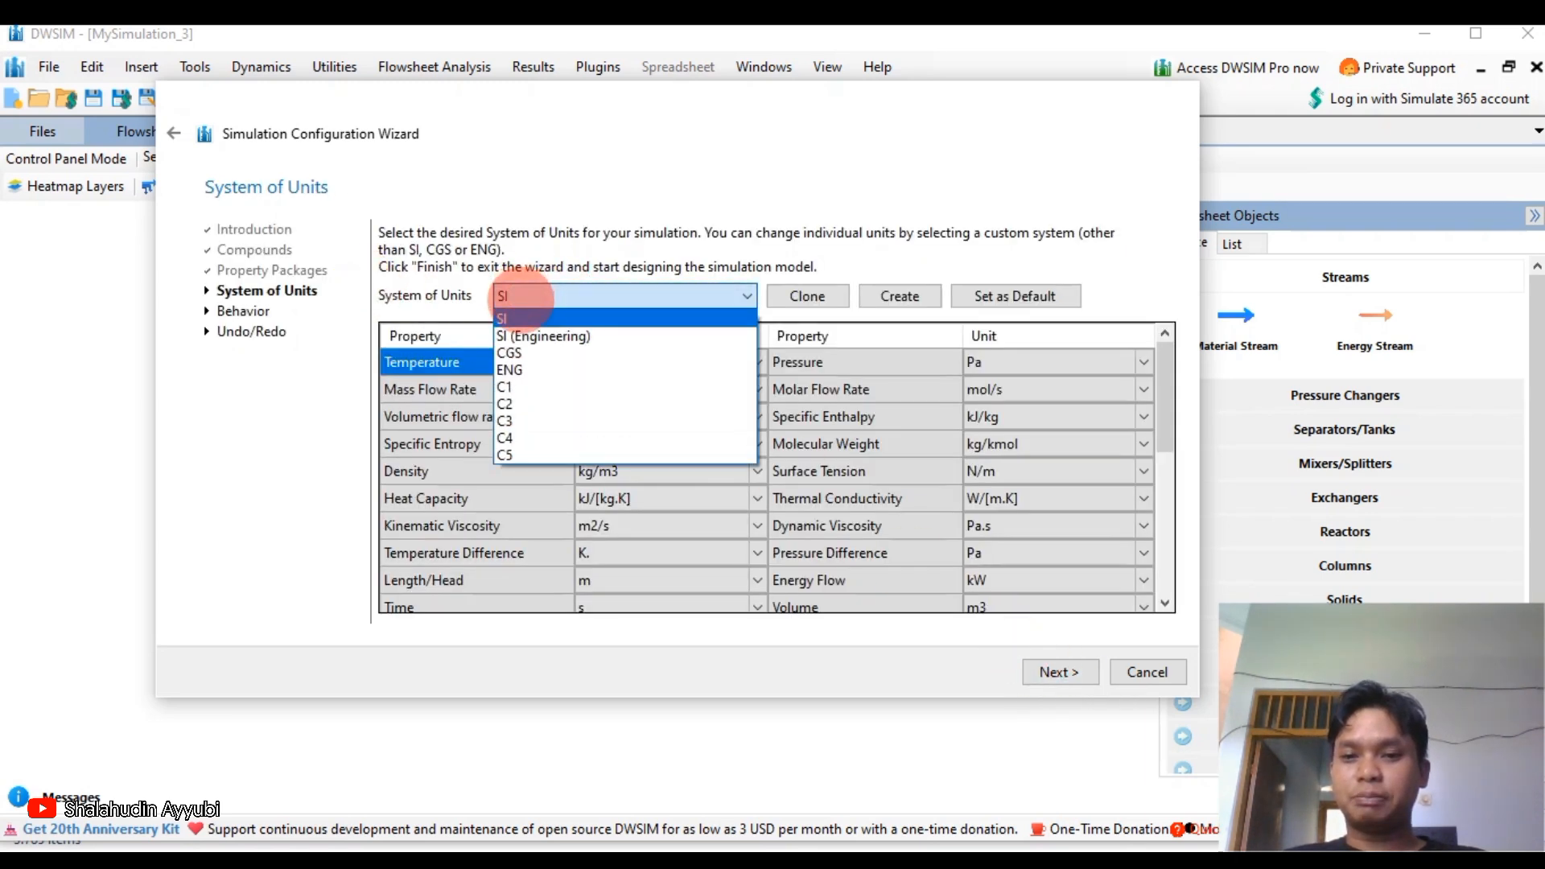
pyautogui.click(523, 455)
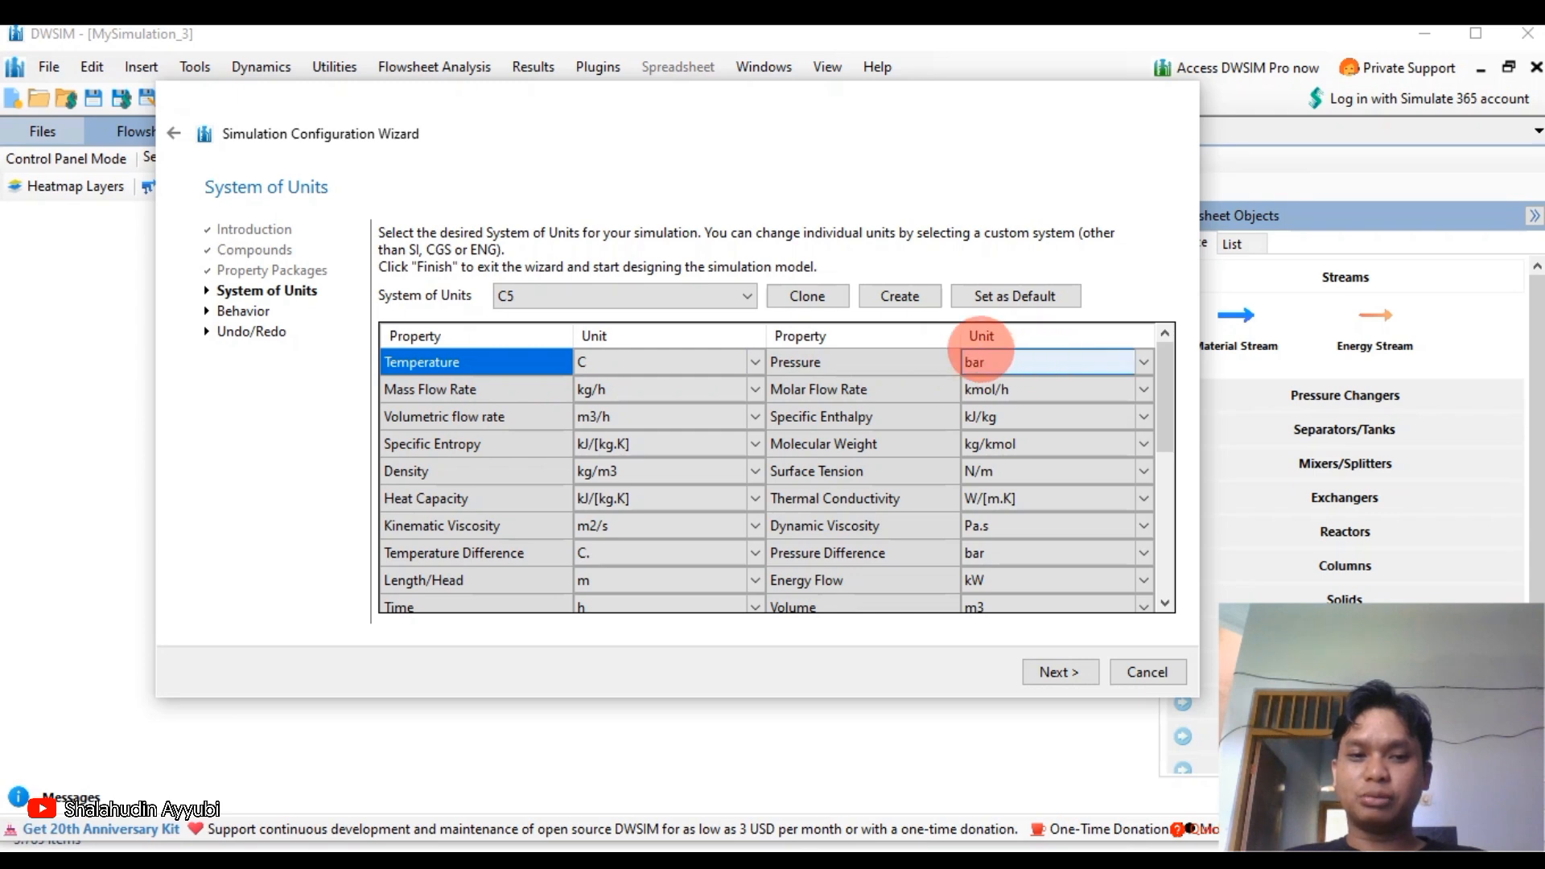
pyautogui.click(1006, 362)
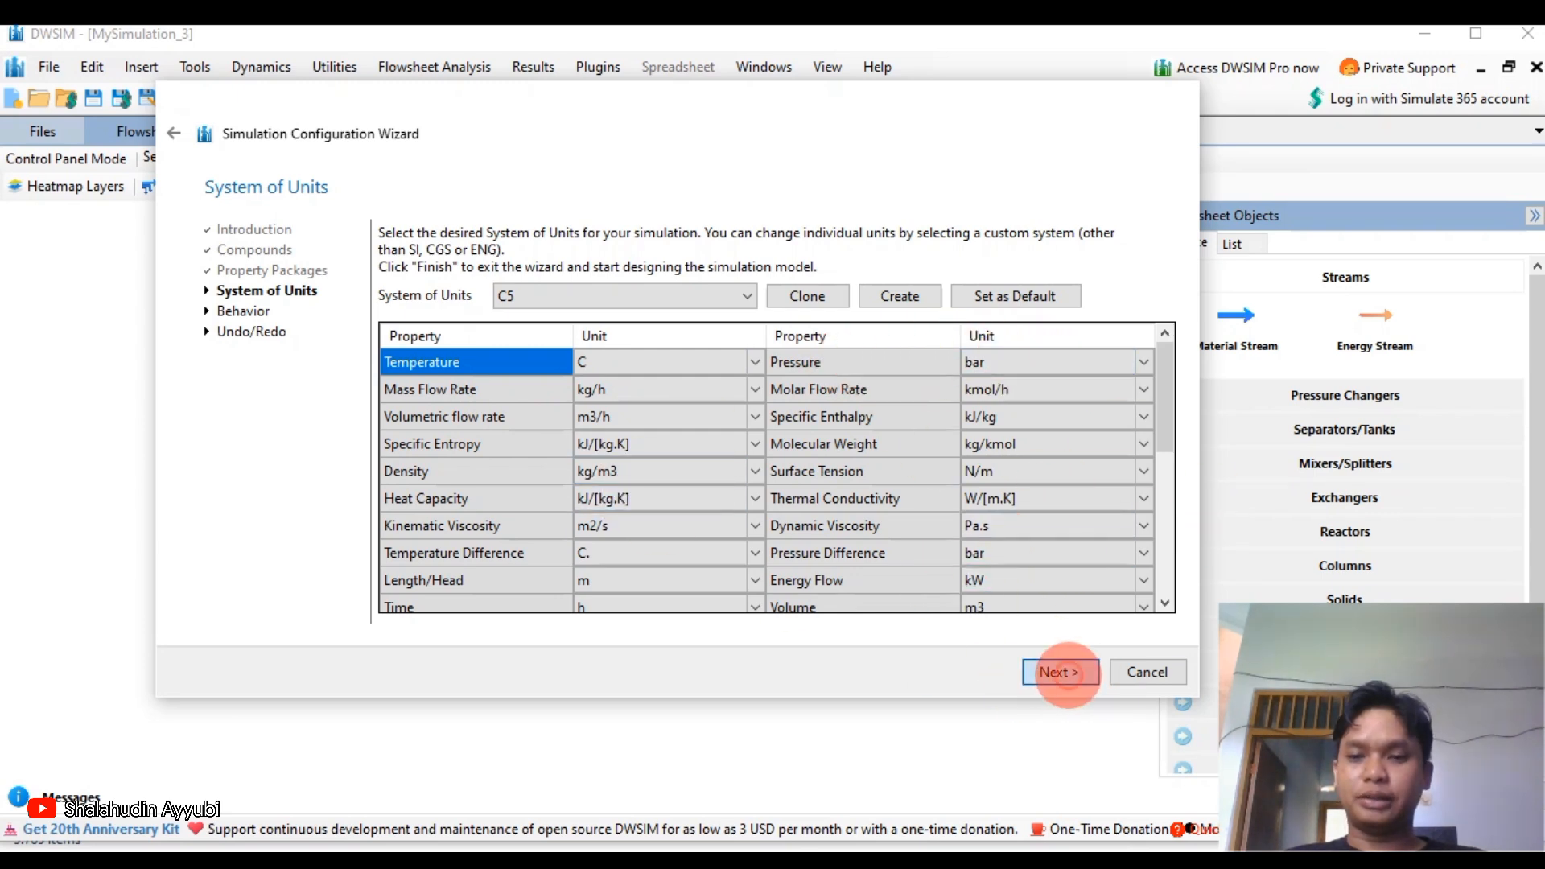
pyautogui.click(1060, 672)
pyautogui.click(1059, 672)
pyautogui.click(1061, 673)
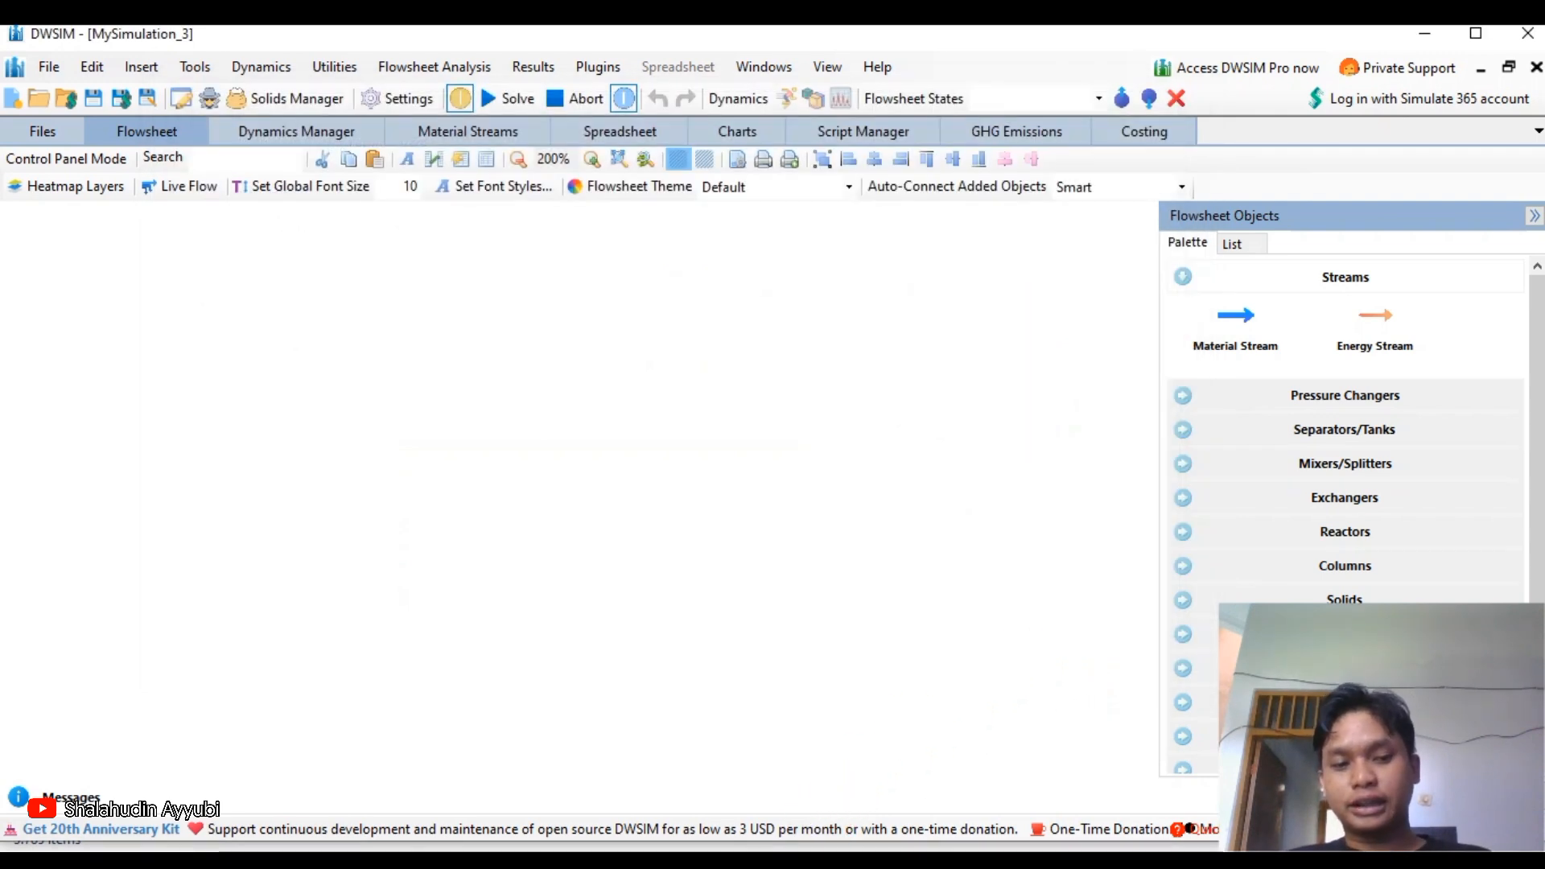
# Check the inlet conditions in the Foxit Reader slides, then place a material stream on the DWSIM flowsheet and open its properties.
pyautogui.click(801, 859)
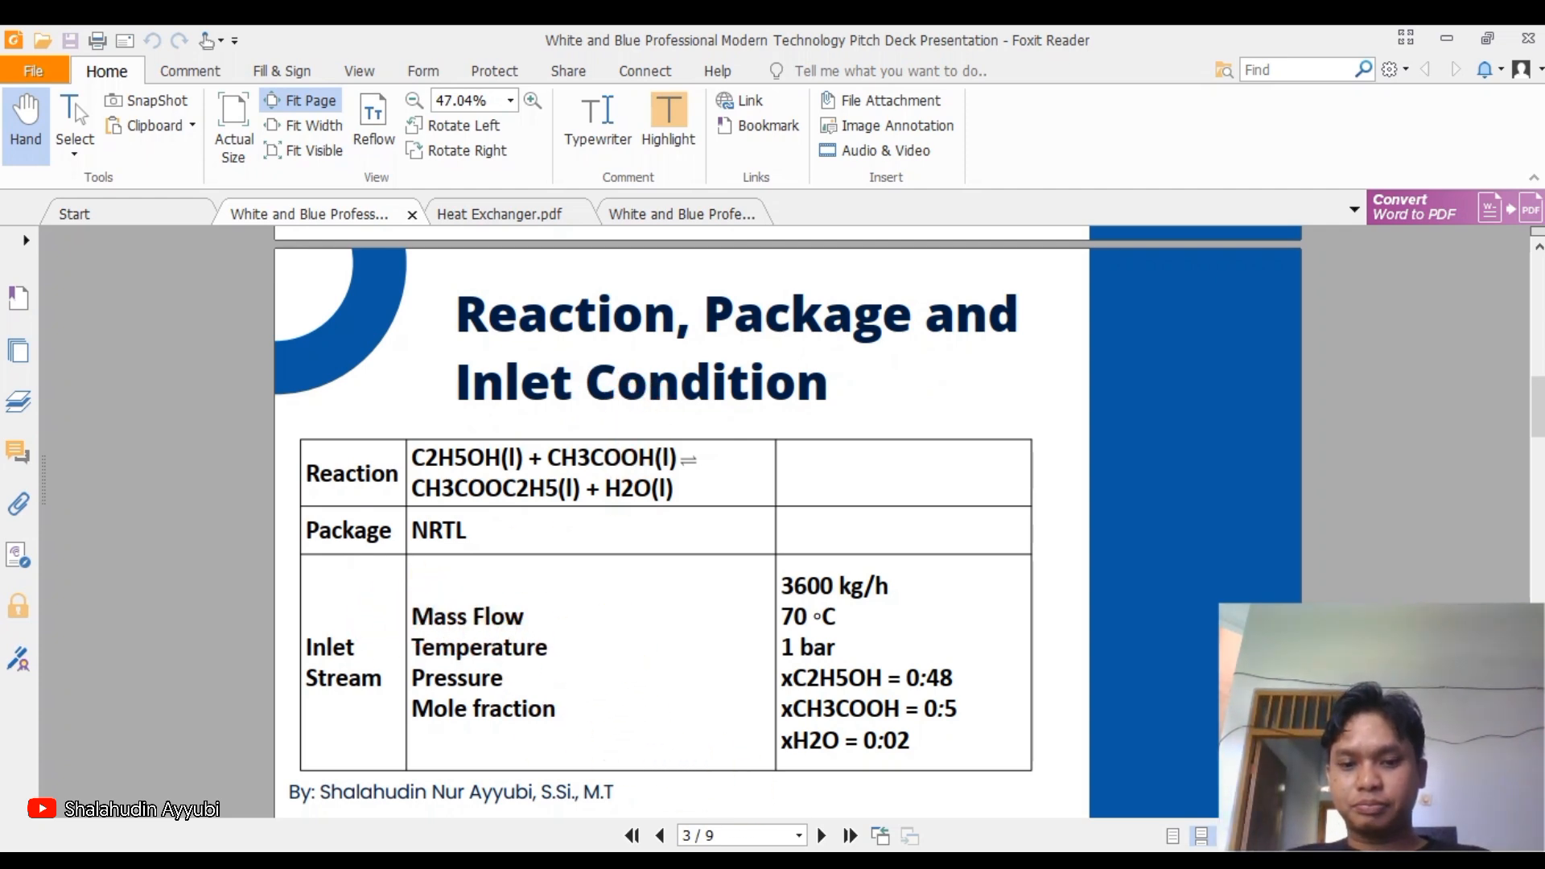
pyautogui.hotkey('alt', 'Tab')
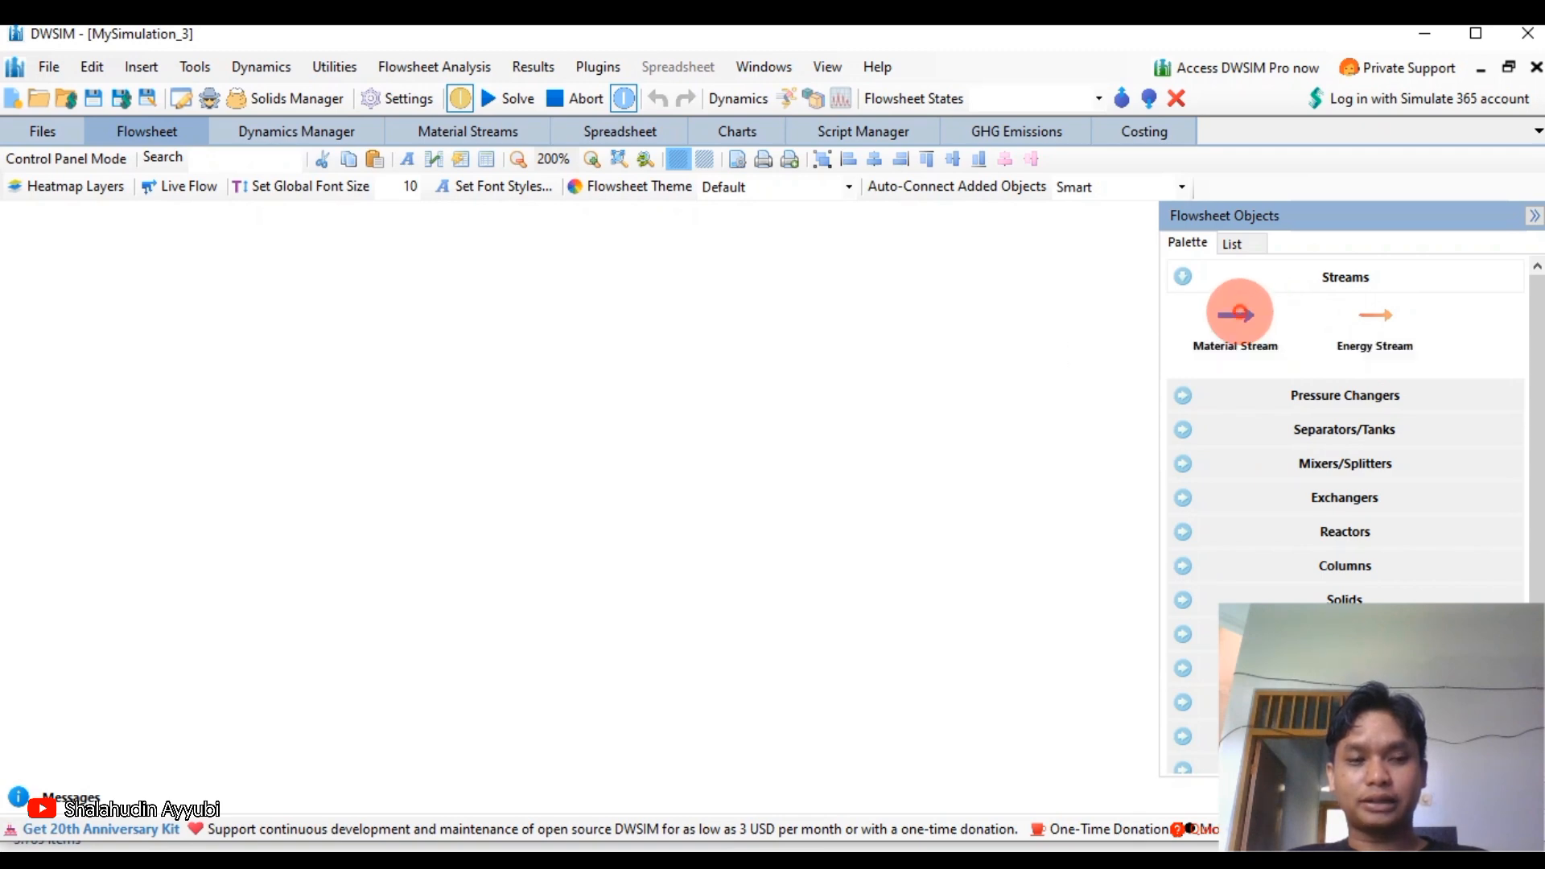
pyautogui.moveTo(1236, 313); pyautogui.dragTo(567, 366)
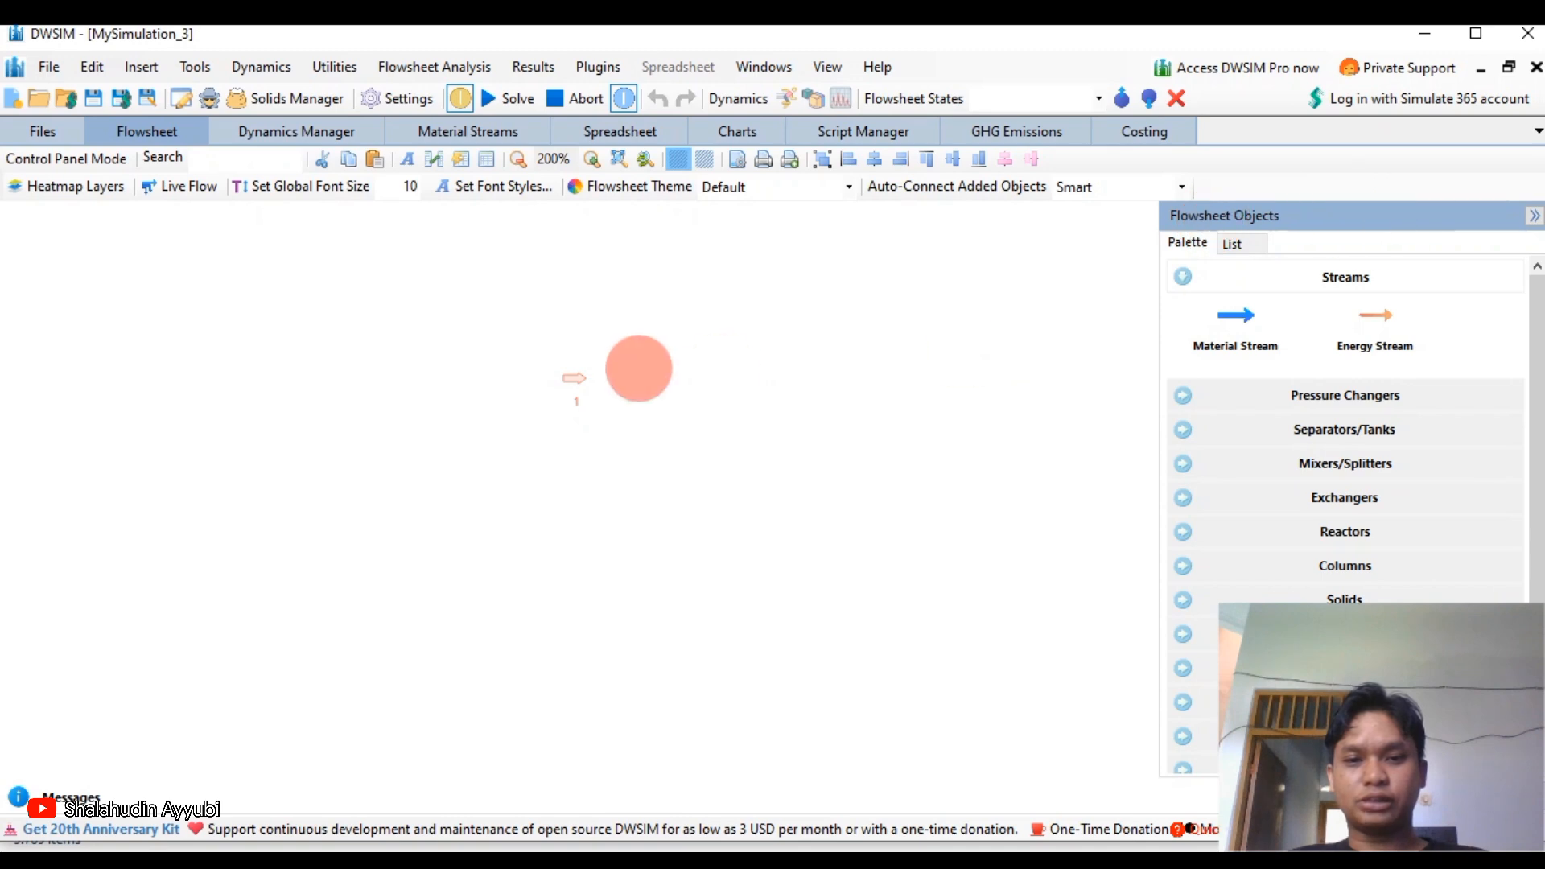
pyautogui.click(573, 378)
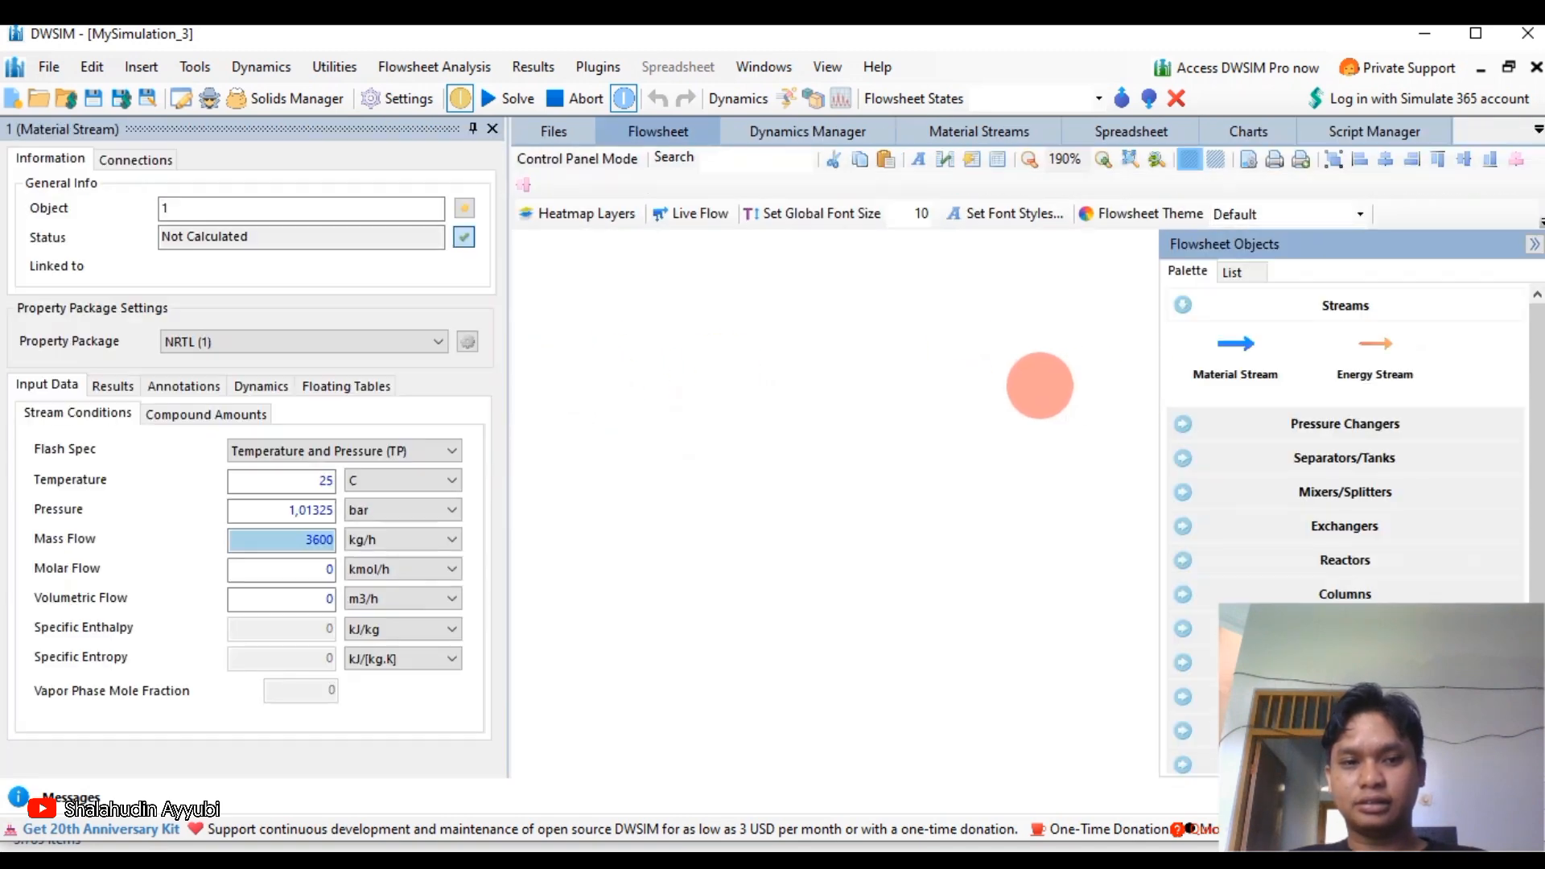
pyautogui.scroll(4, 1034, 392)
pyautogui.click(1533, 245)
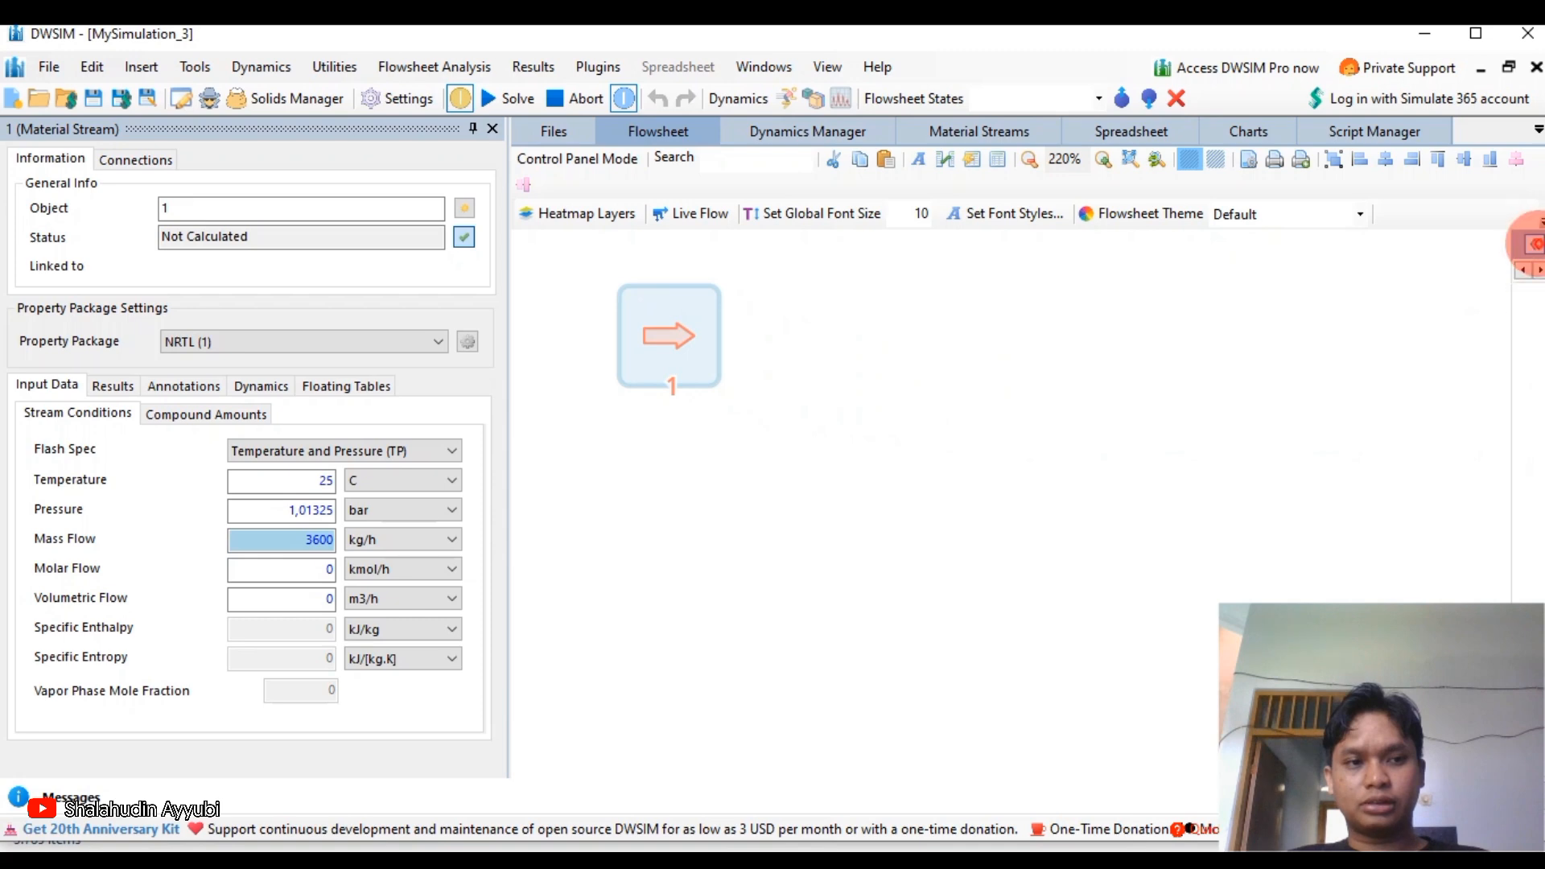
pyautogui.click(1531, 244)
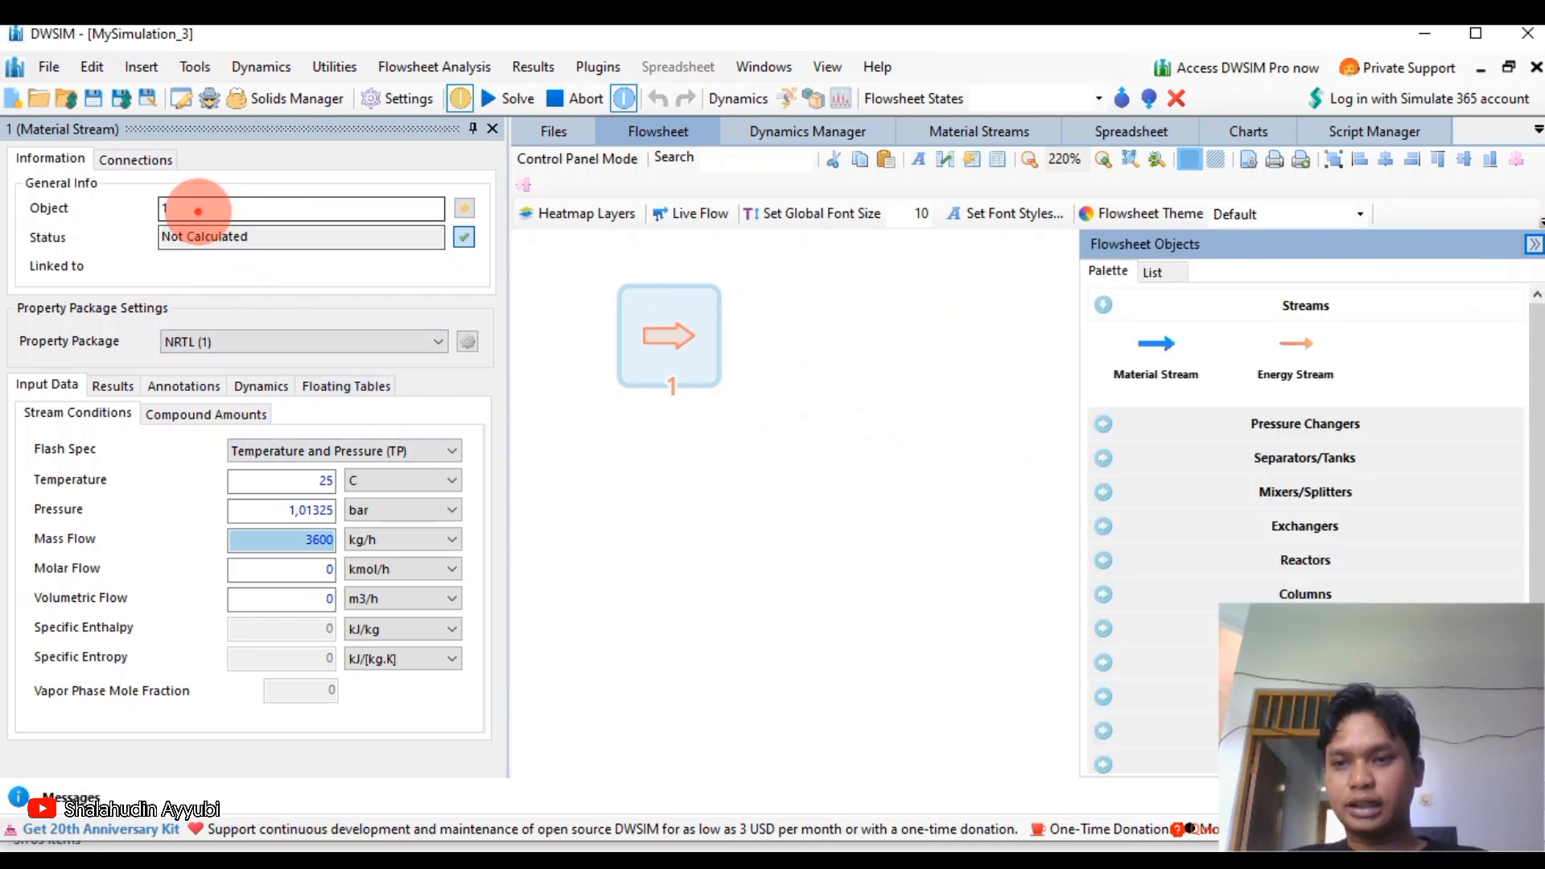
# Rename the material stream as Feed.
pyautogui.doubleClick(198, 211)
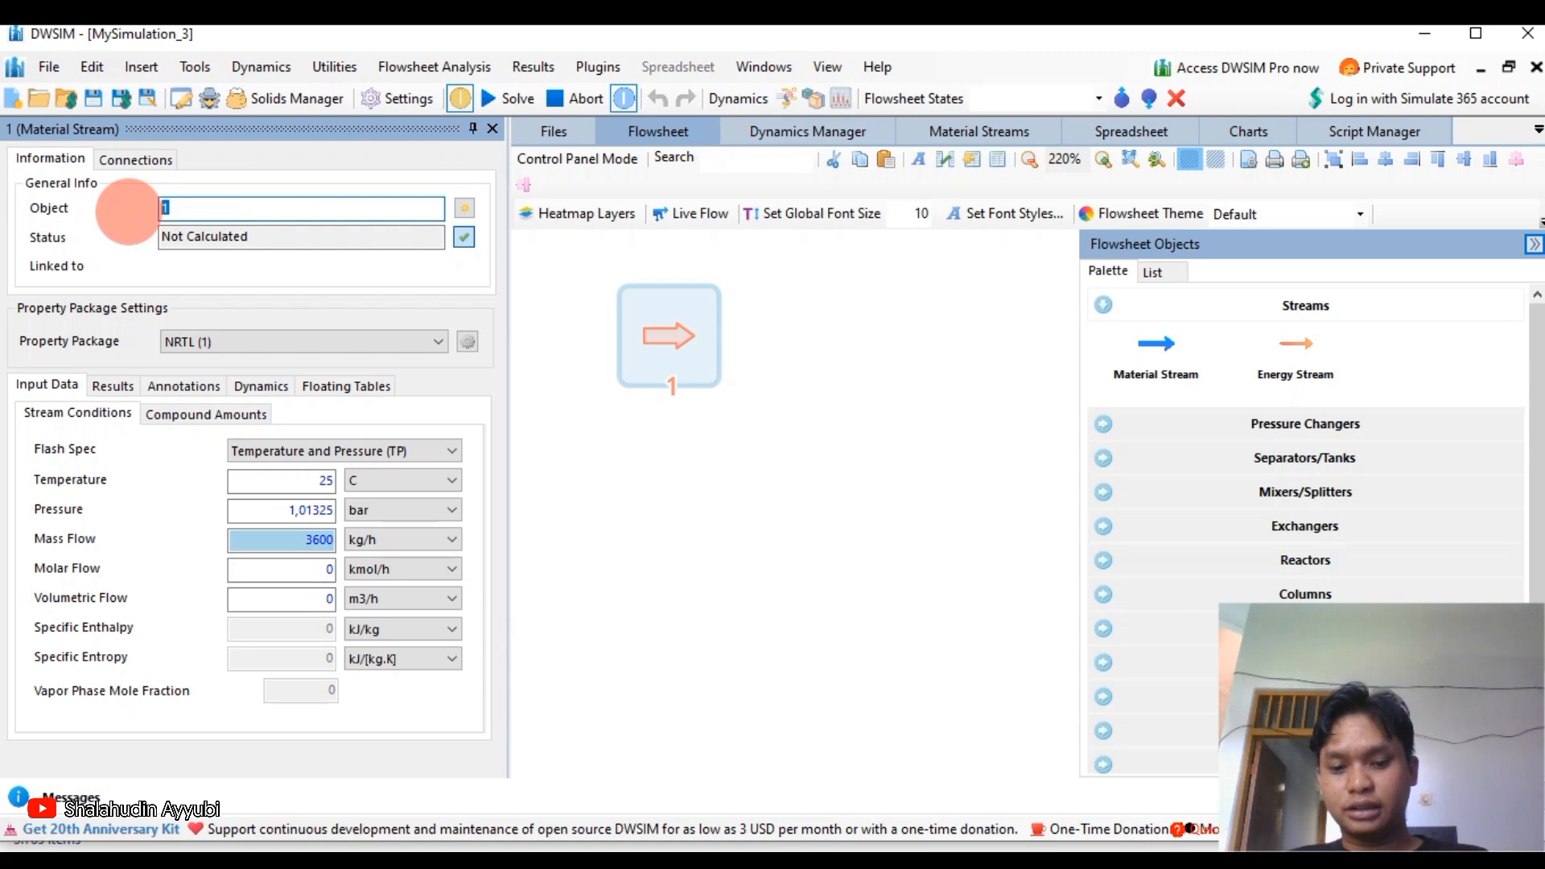
pyautogui.write('E')
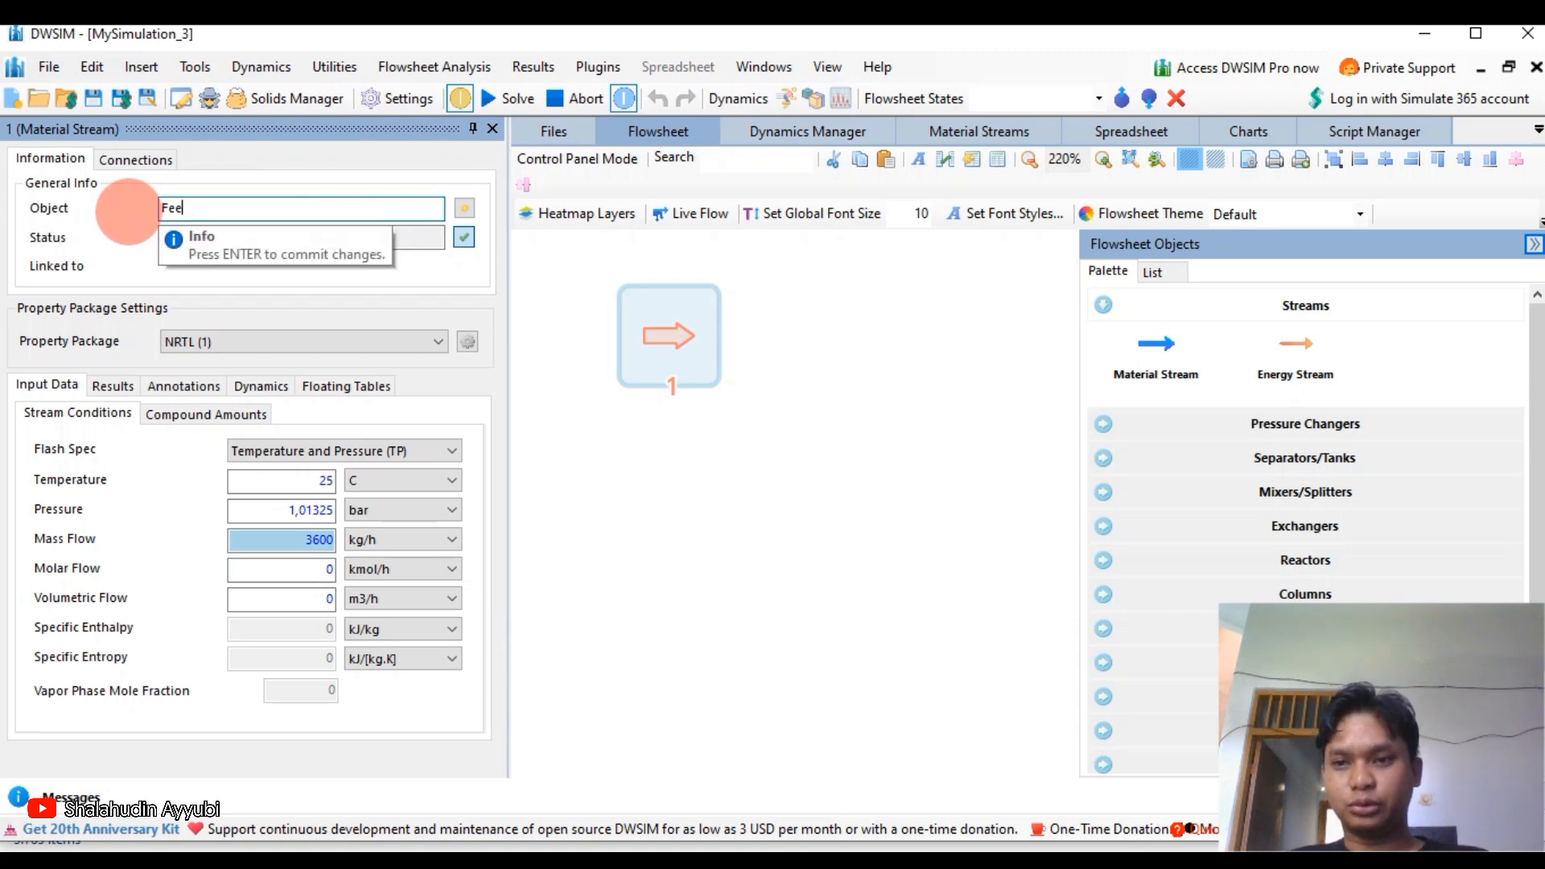
pyautogui.write('eed')
pyautogui.press('Return')
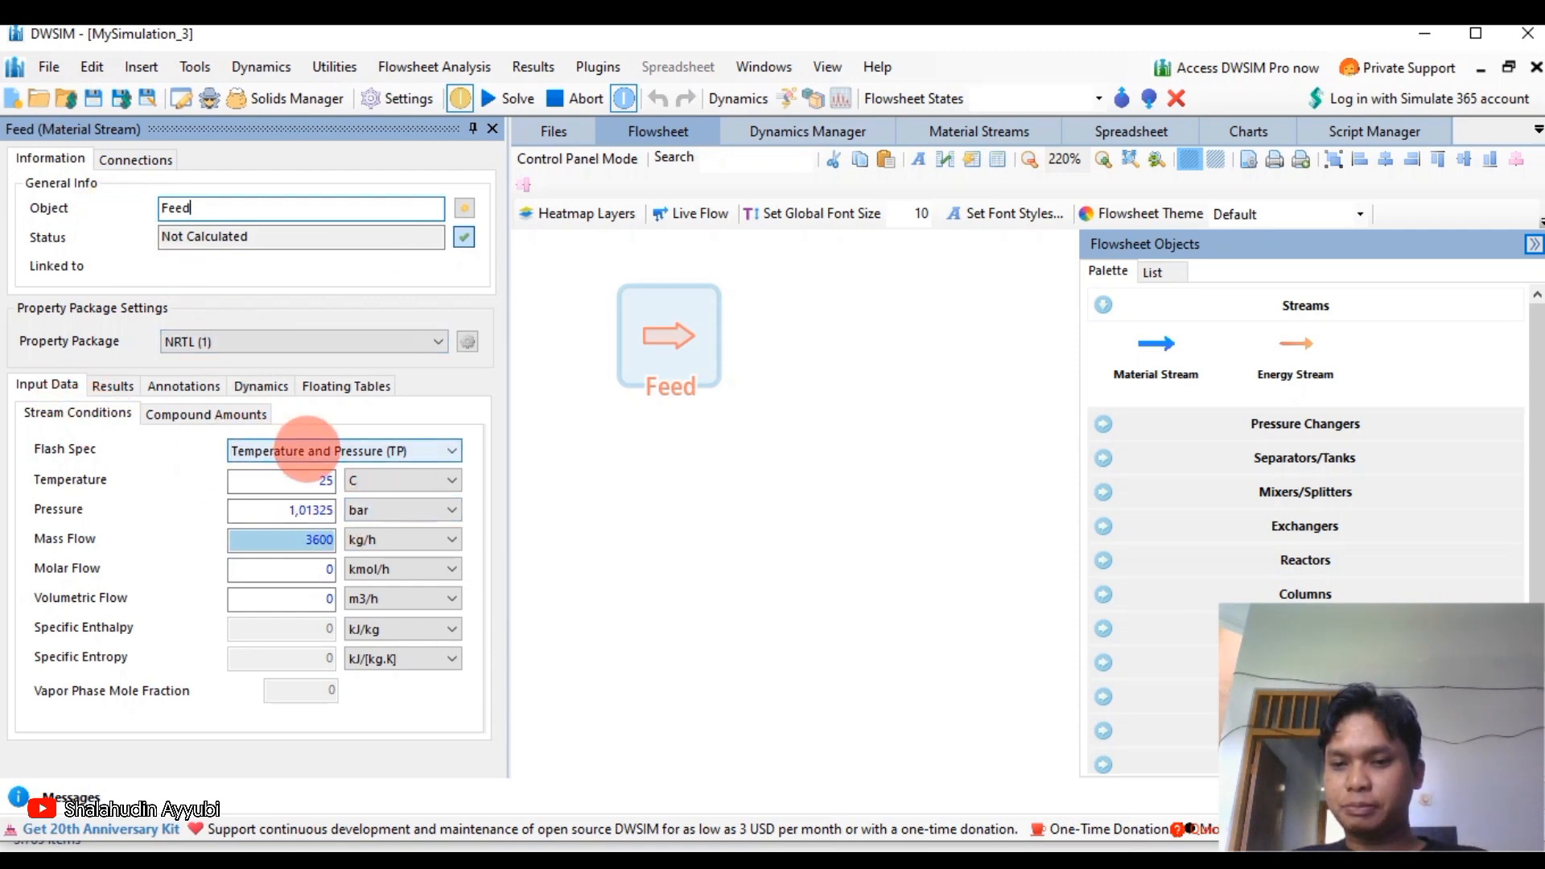
# Use Temperature and Pressure (TP) as the Feed's flash spec and set its temperature to 70 C, as given in the Foxit Reader slides.
pyautogui.click(307, 449)
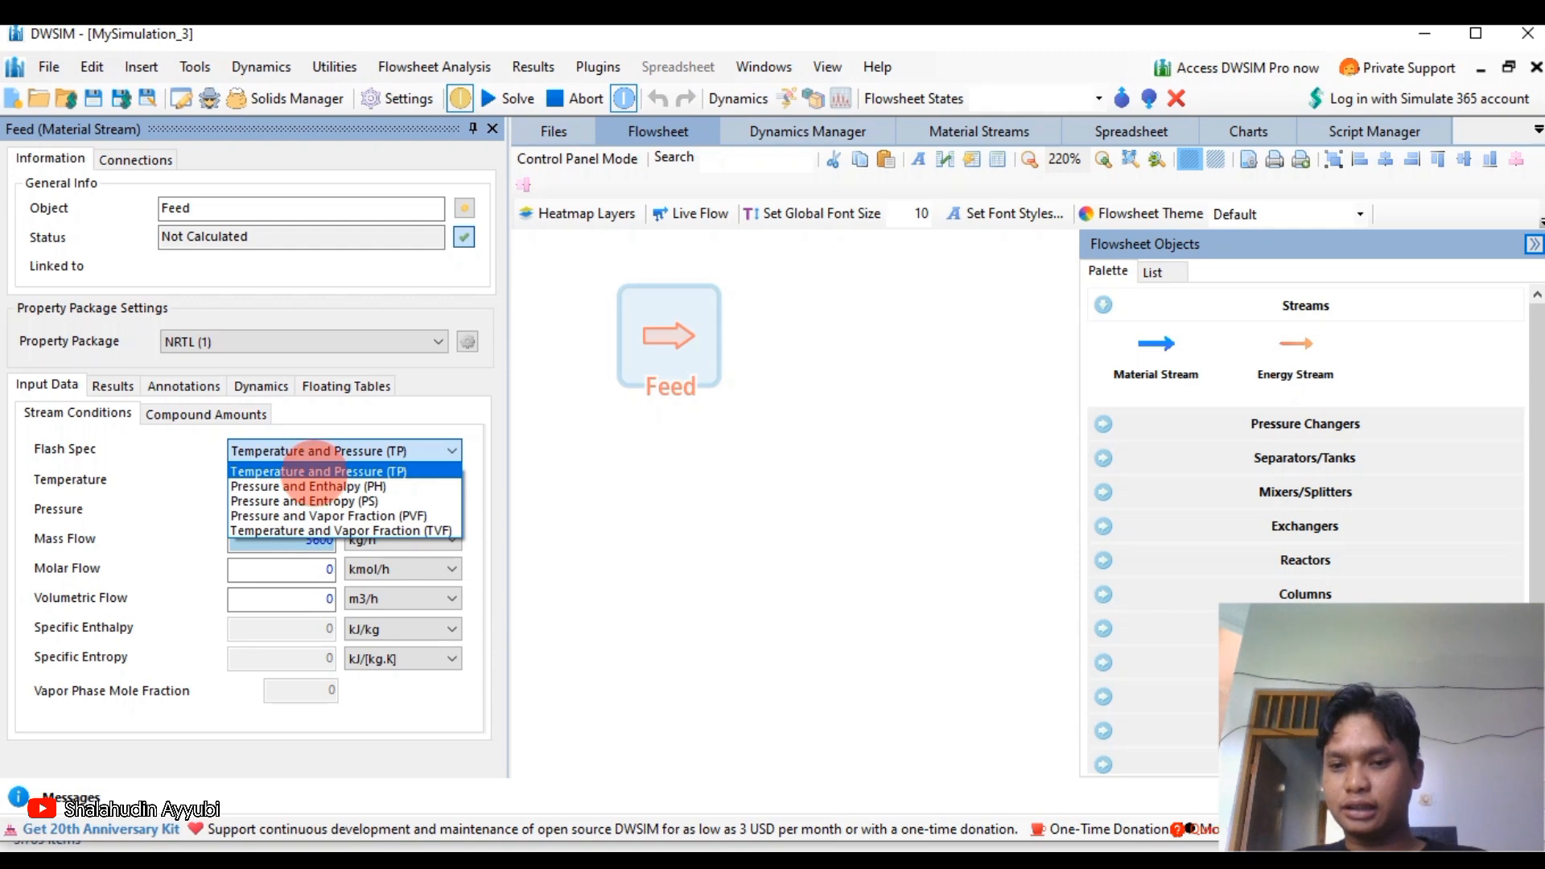
pyautogui.click(310, 471)
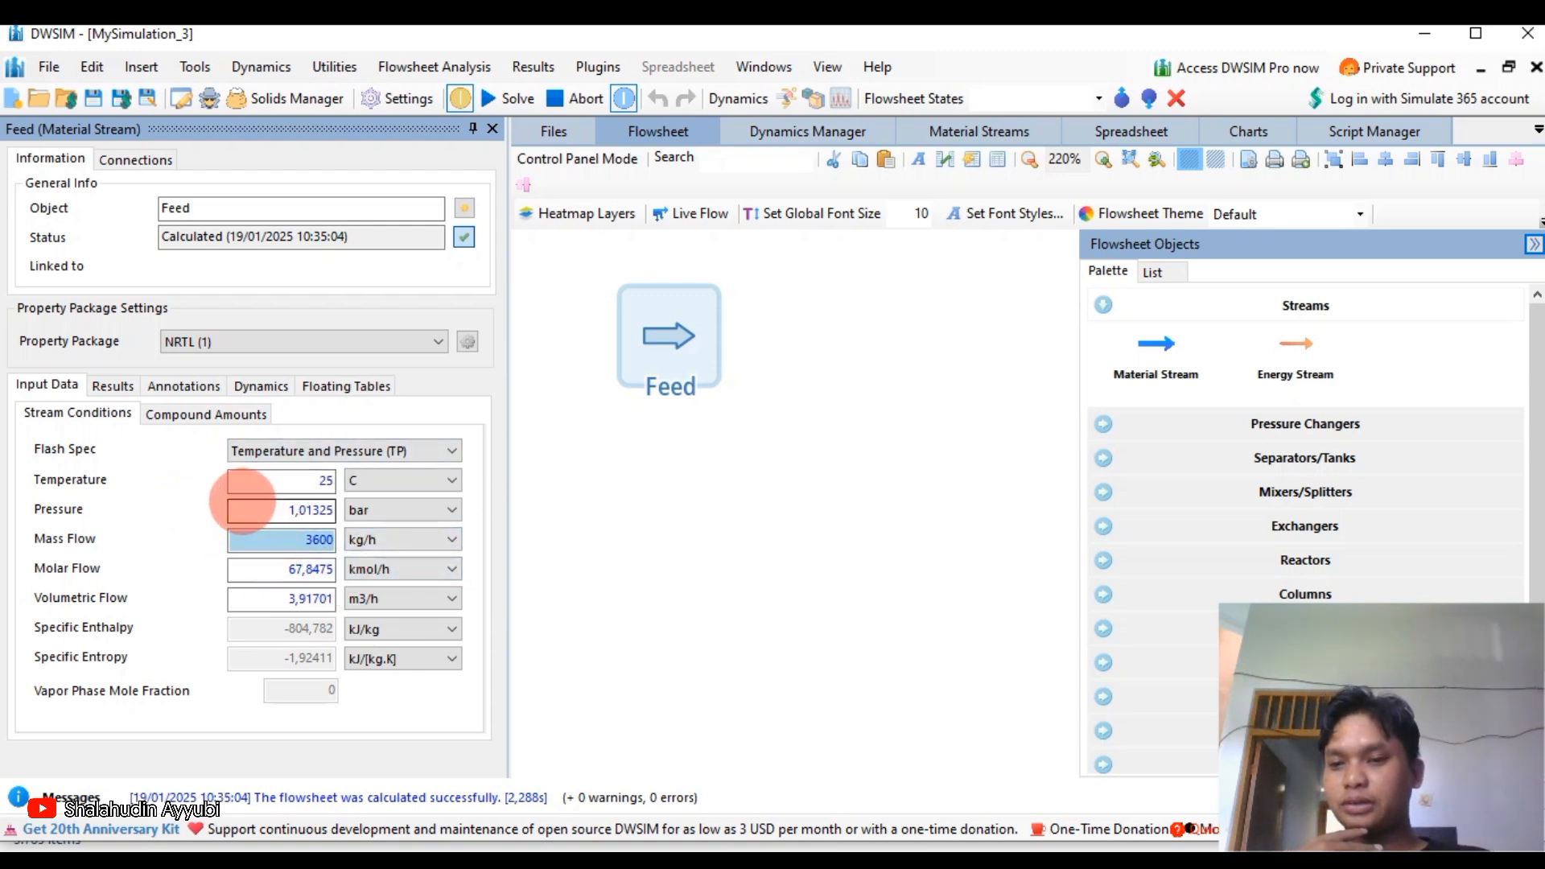
pyautogui.click(833, 861)
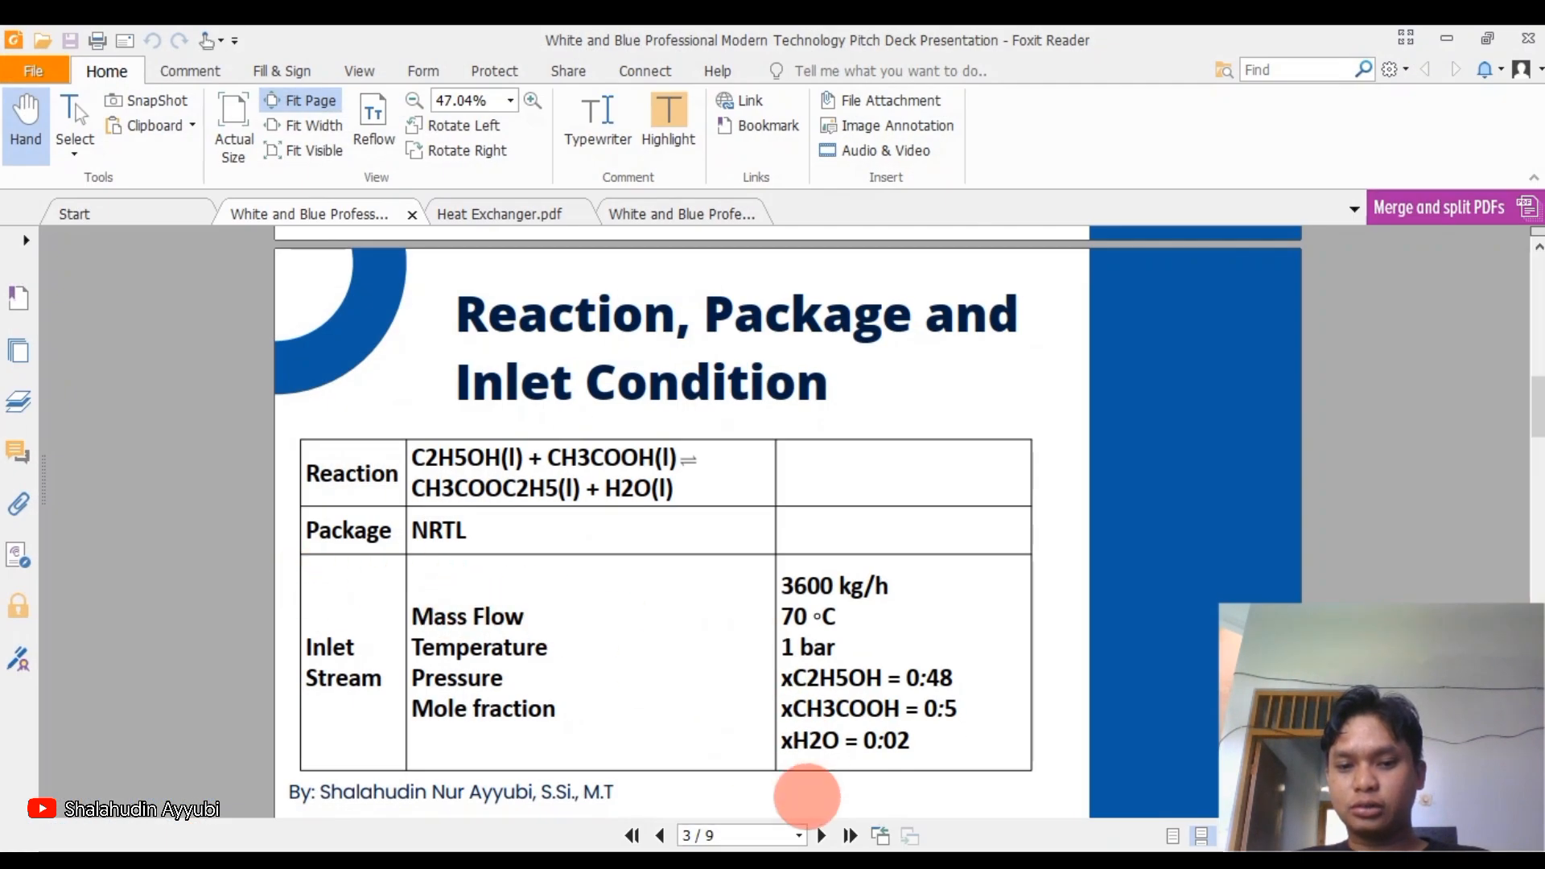
pyautogui.click(829, 861)
pyautogui.moveTo(315, 486); pyautogui.dragTo(364, 489)
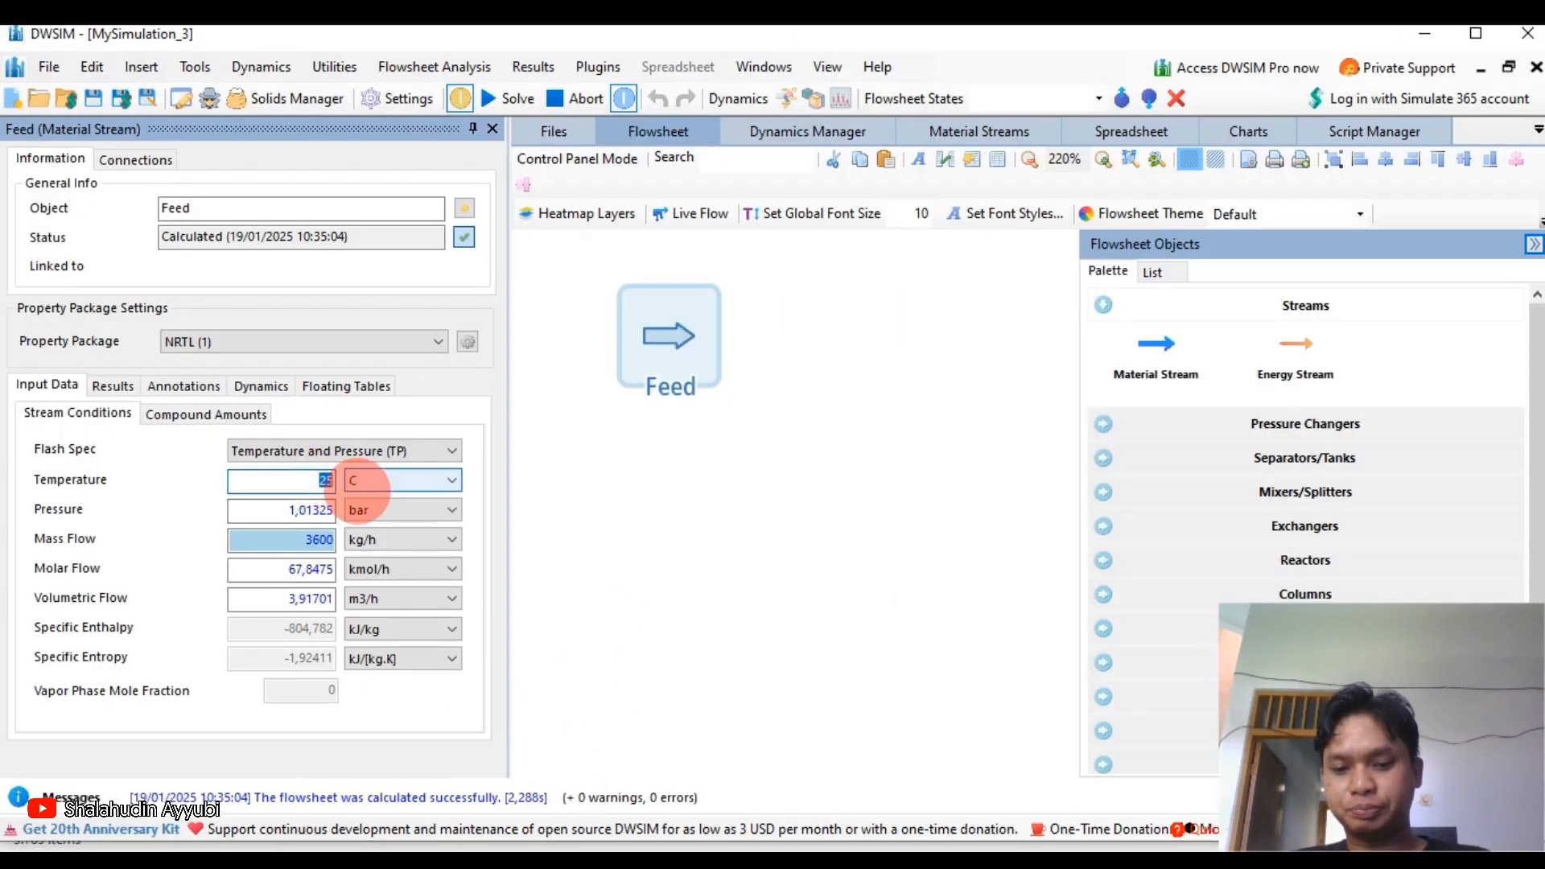
pyautogui.write('70')
pyautogui.press('Return')
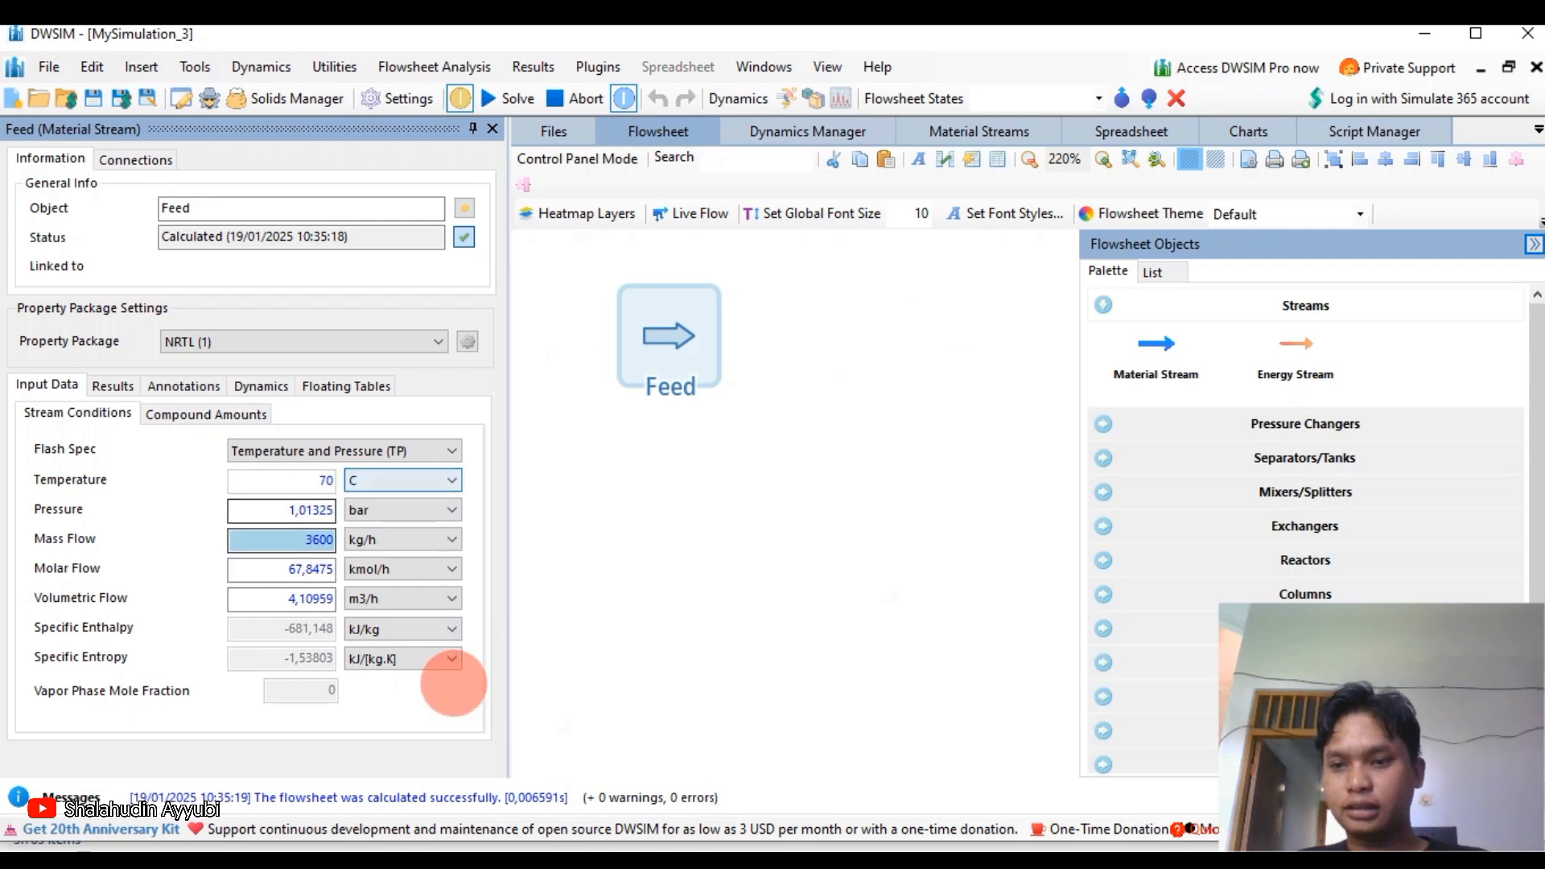
# Check the inlet pressure in the Foxit Reader slides and set the Feed stream's pressure to 1 bar in DWSIM.
pyautogui.click(773, 861)
pyautogui.click(749, 861)
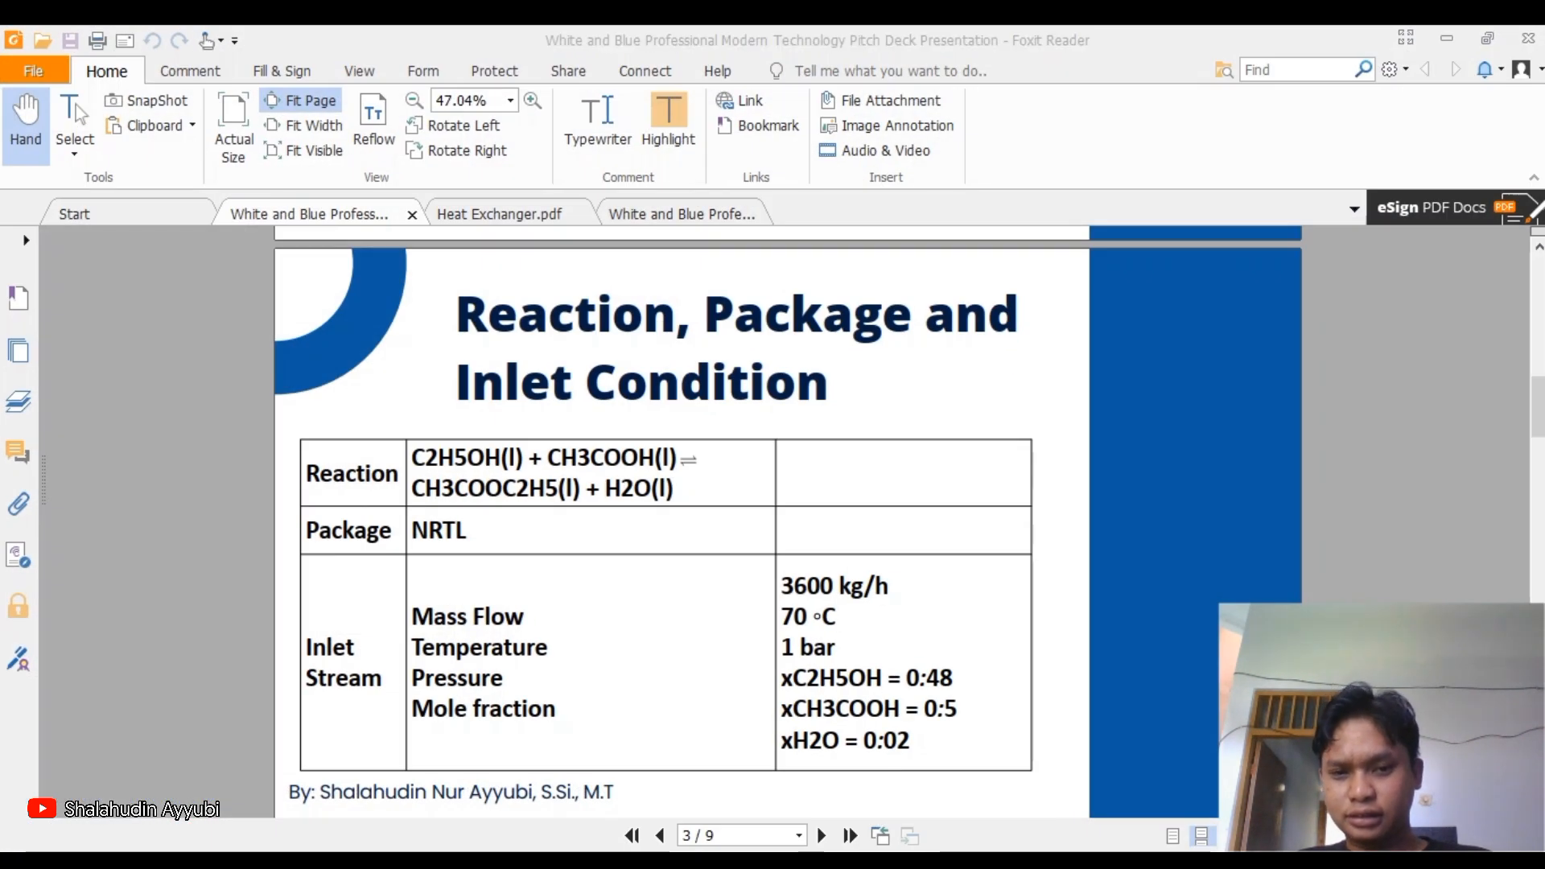
pyautogui.moveTo(251, 510); pyautogui.dragTo(397, 518)
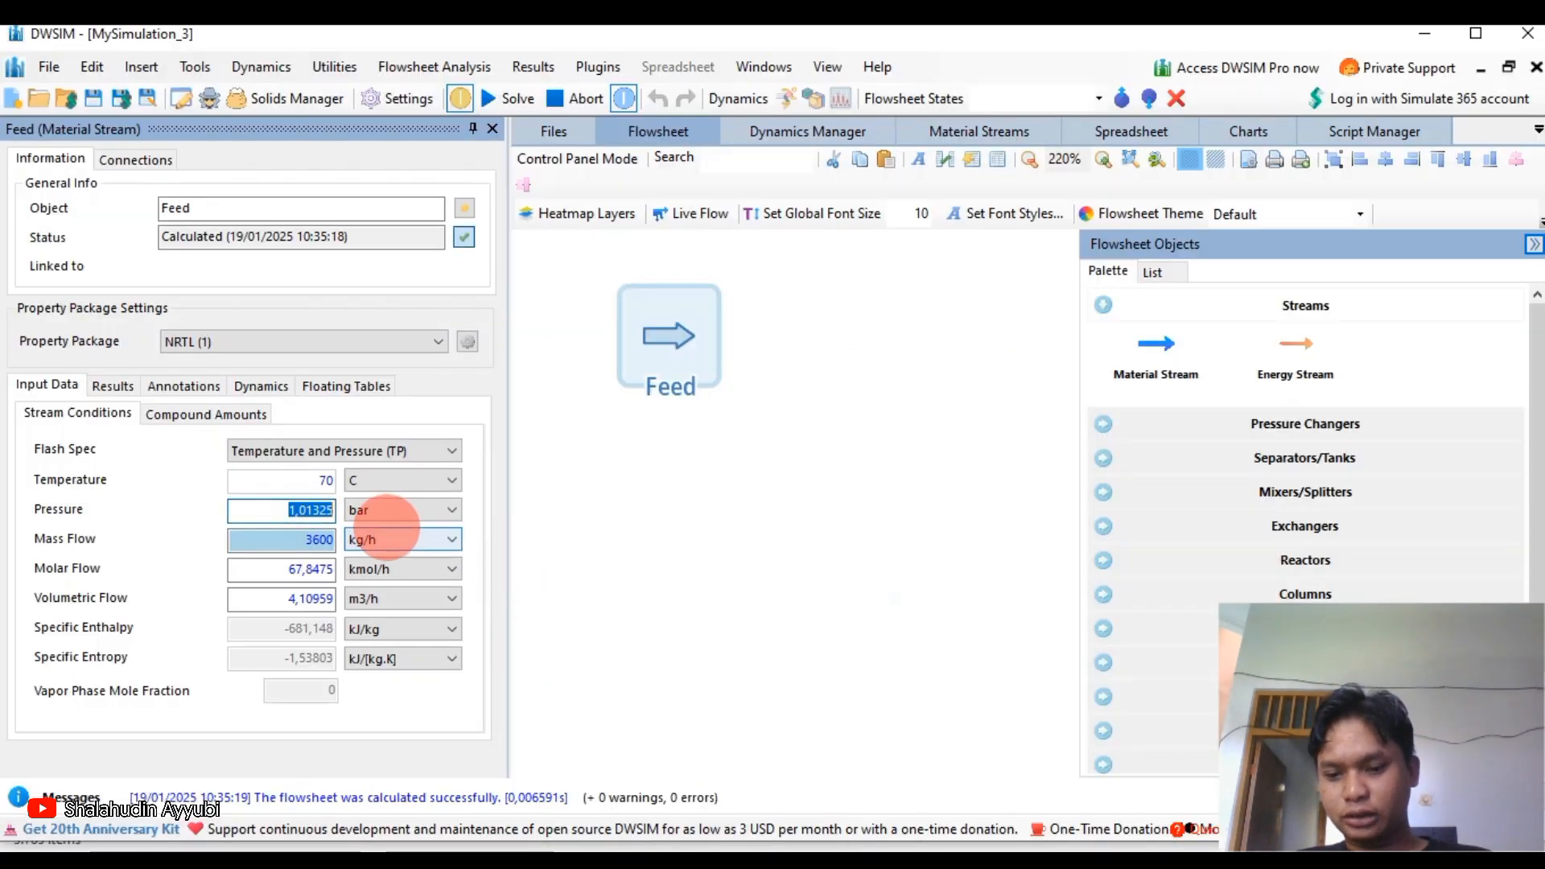
pyautogui.write('1')
pyautogui.press('Return')
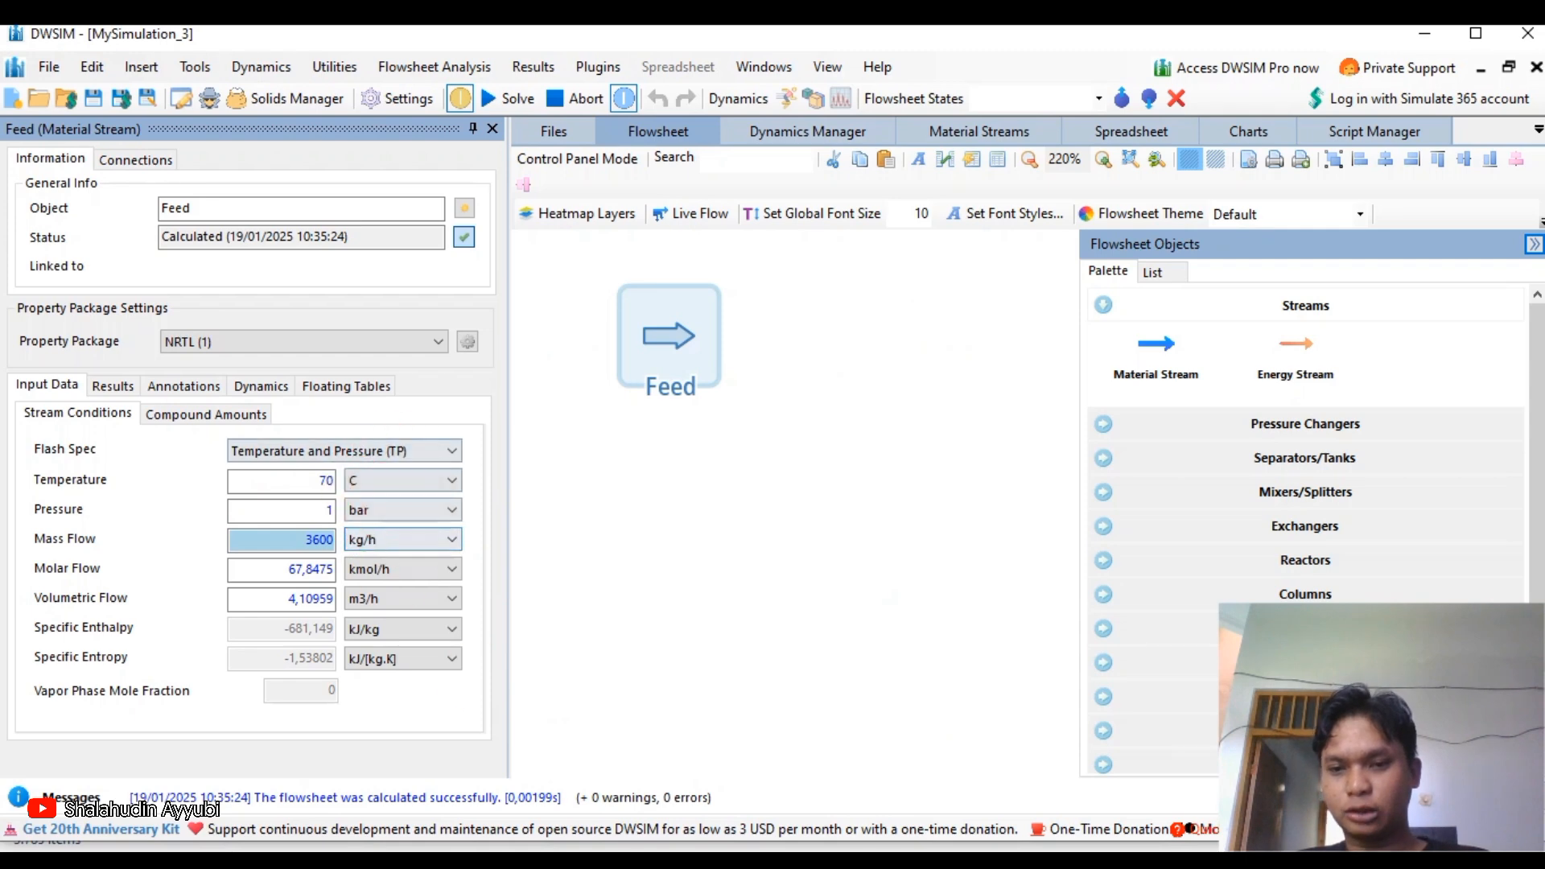
# Review the inlet mole fractions in the Foxit Reader slides, then open the Feed's compound amounts in DWSIM with Mole Fractions as the basis.
pyautogui.click(802, 862)
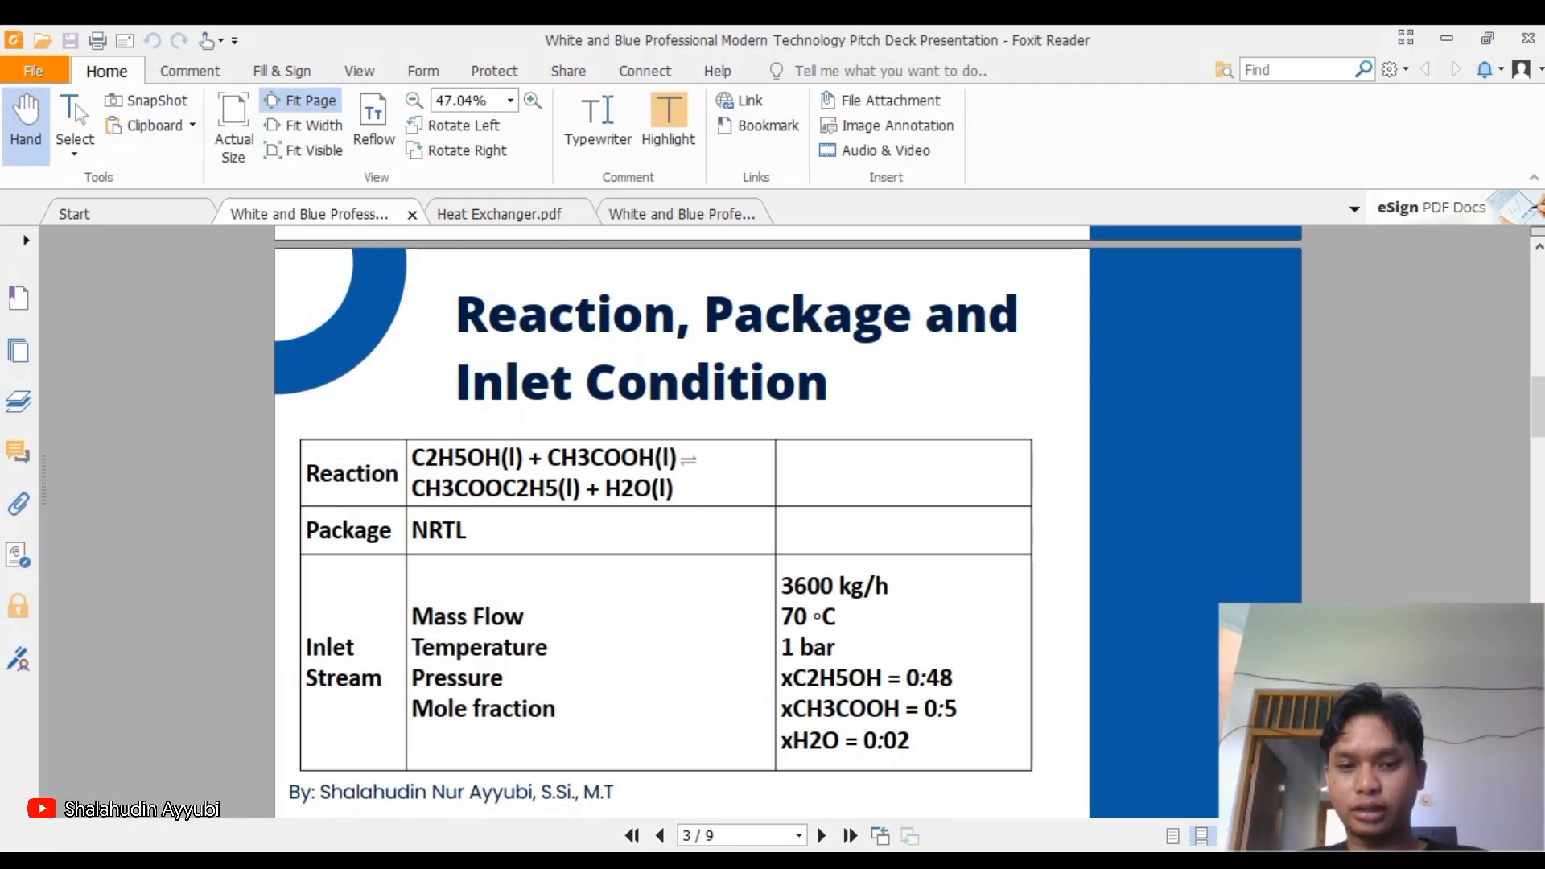
pyautogui.click(803, 861)
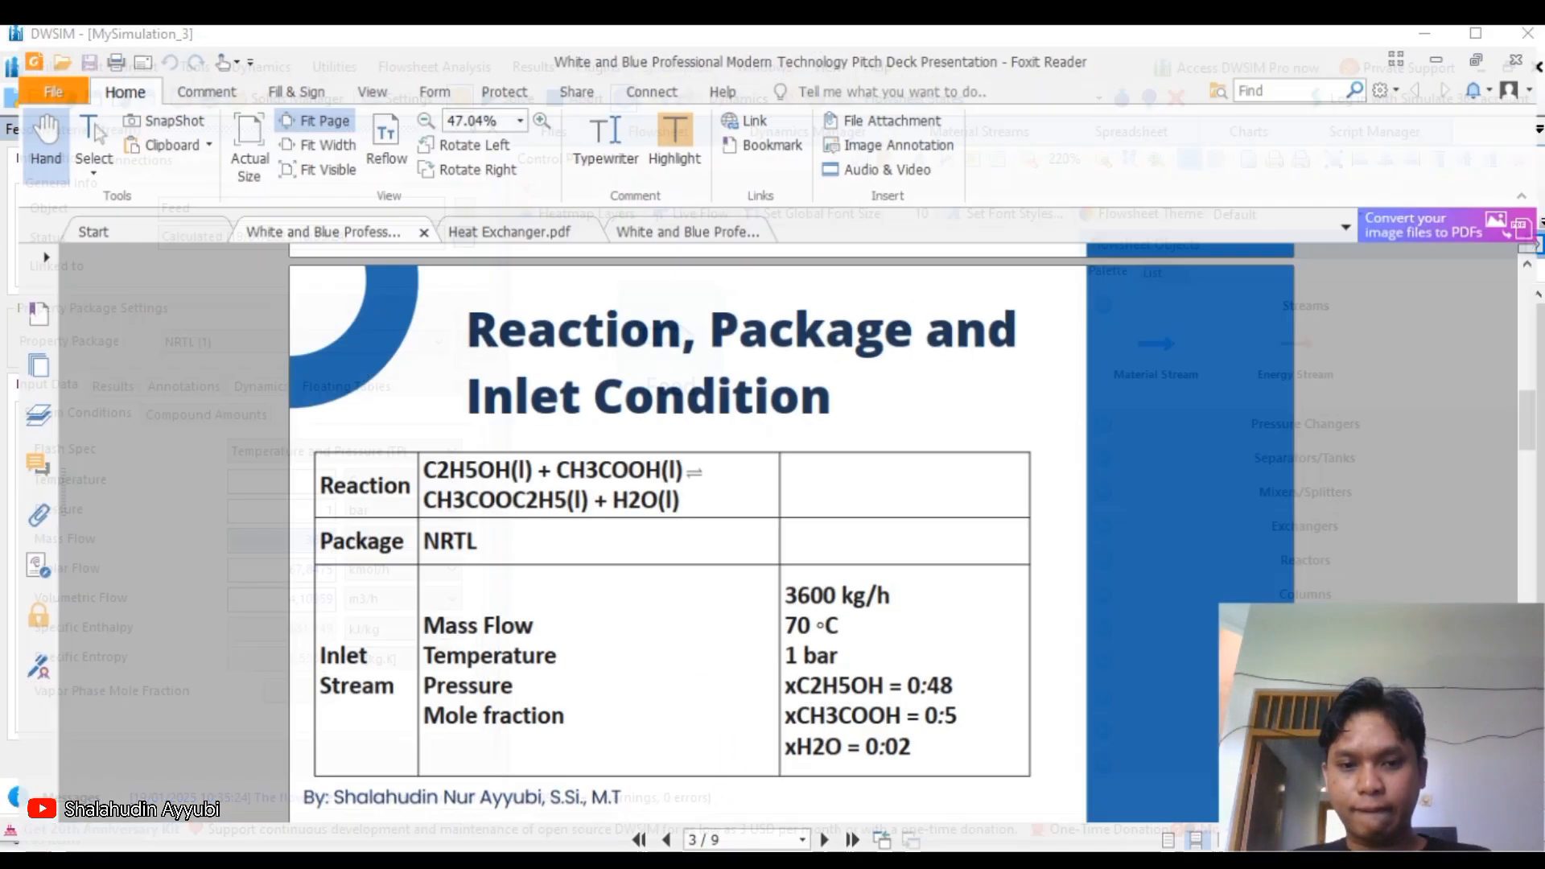
pyautogui.click(802, 861)
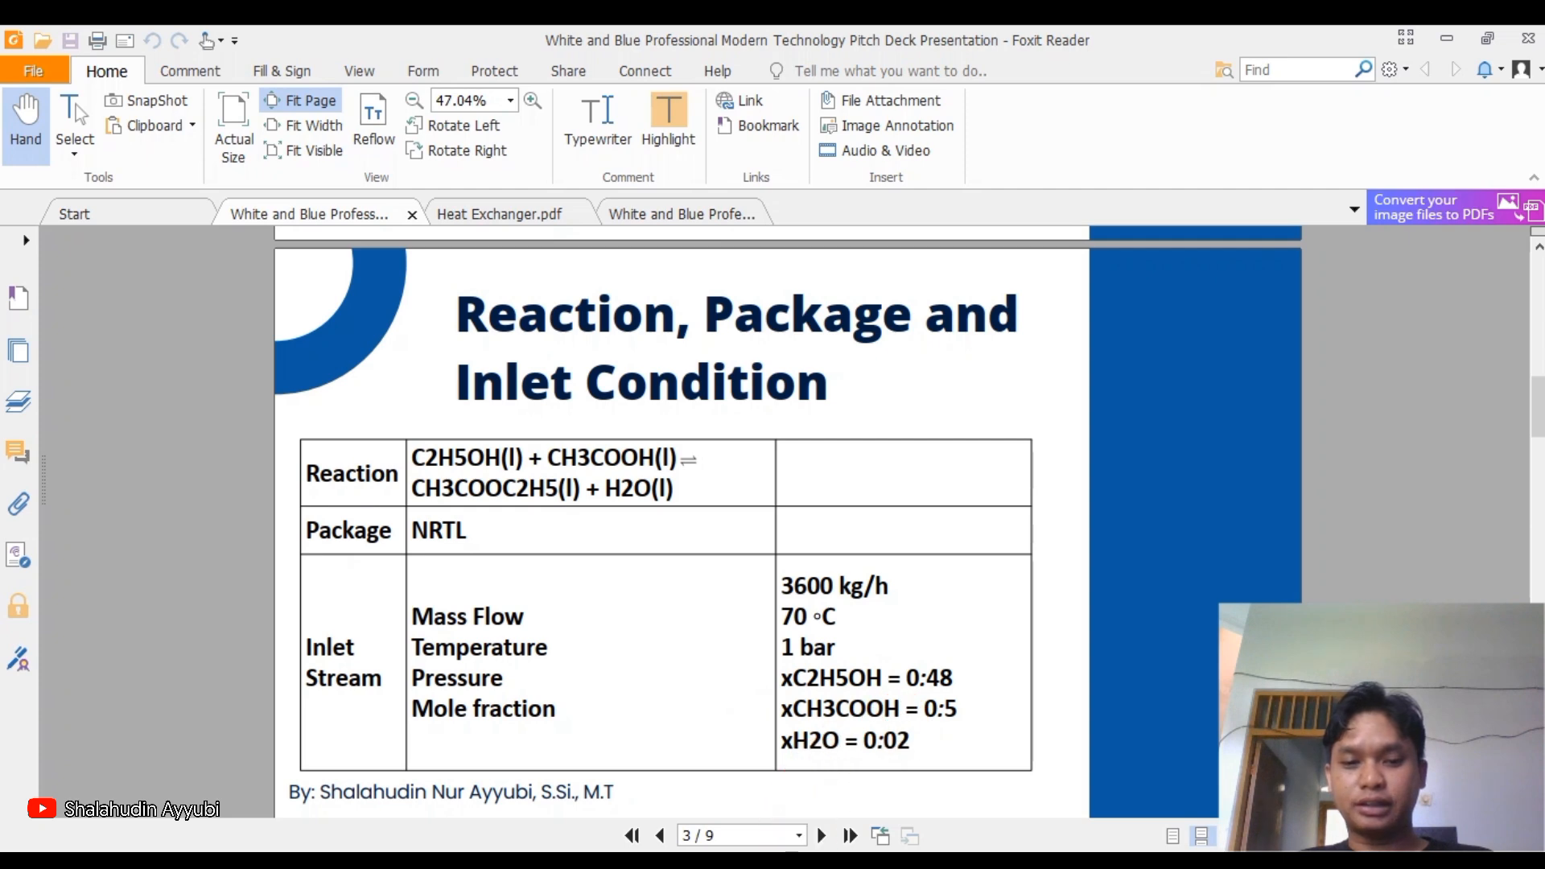
pyautogui.click(773, 861)
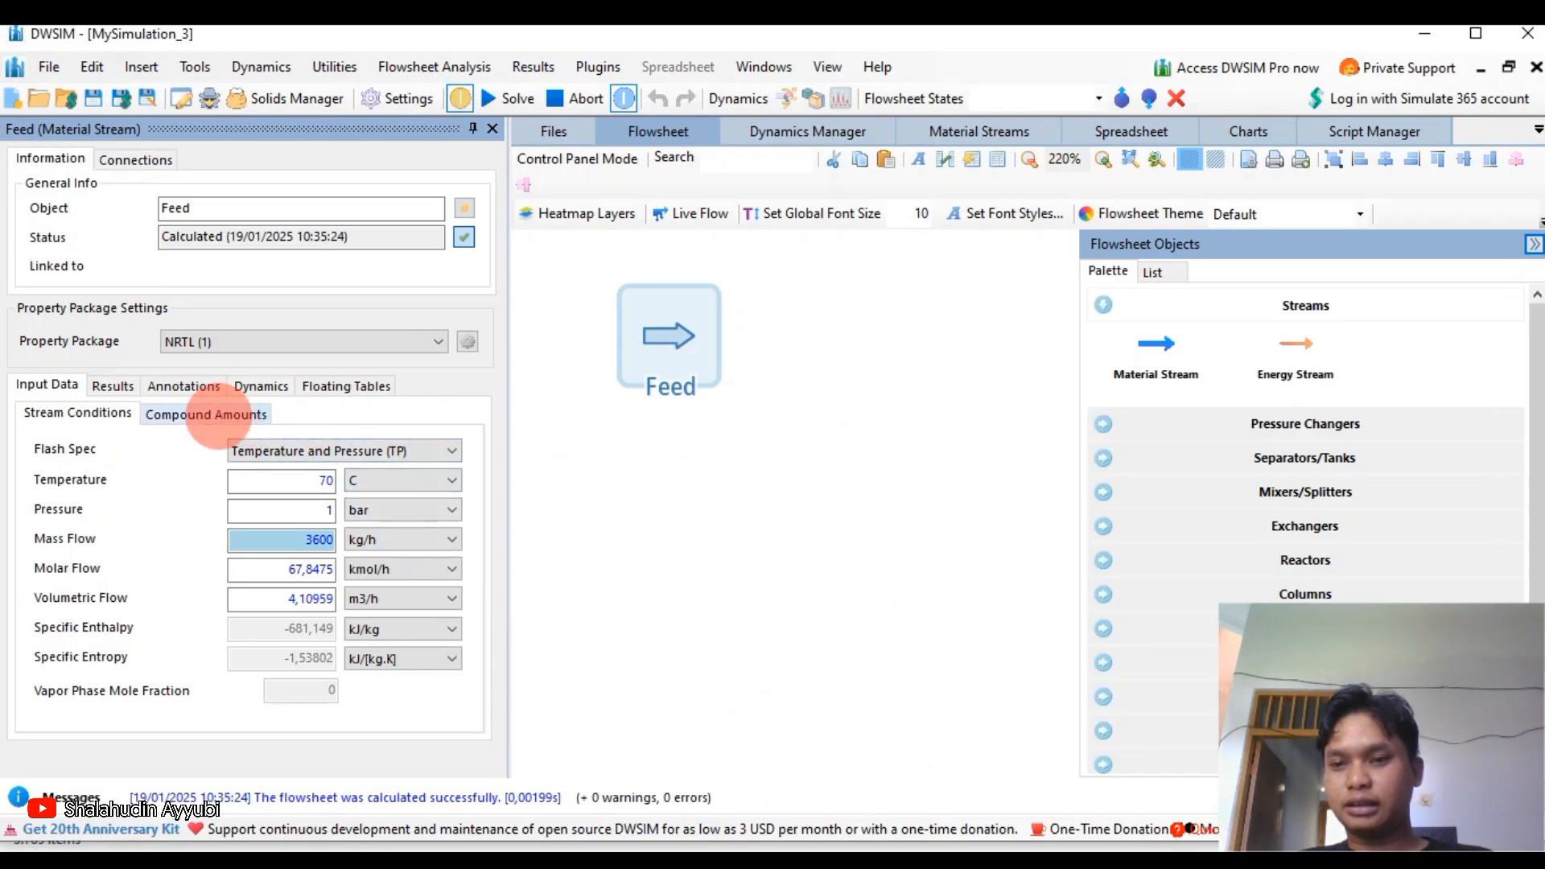
pyautogui.click(214, 414)
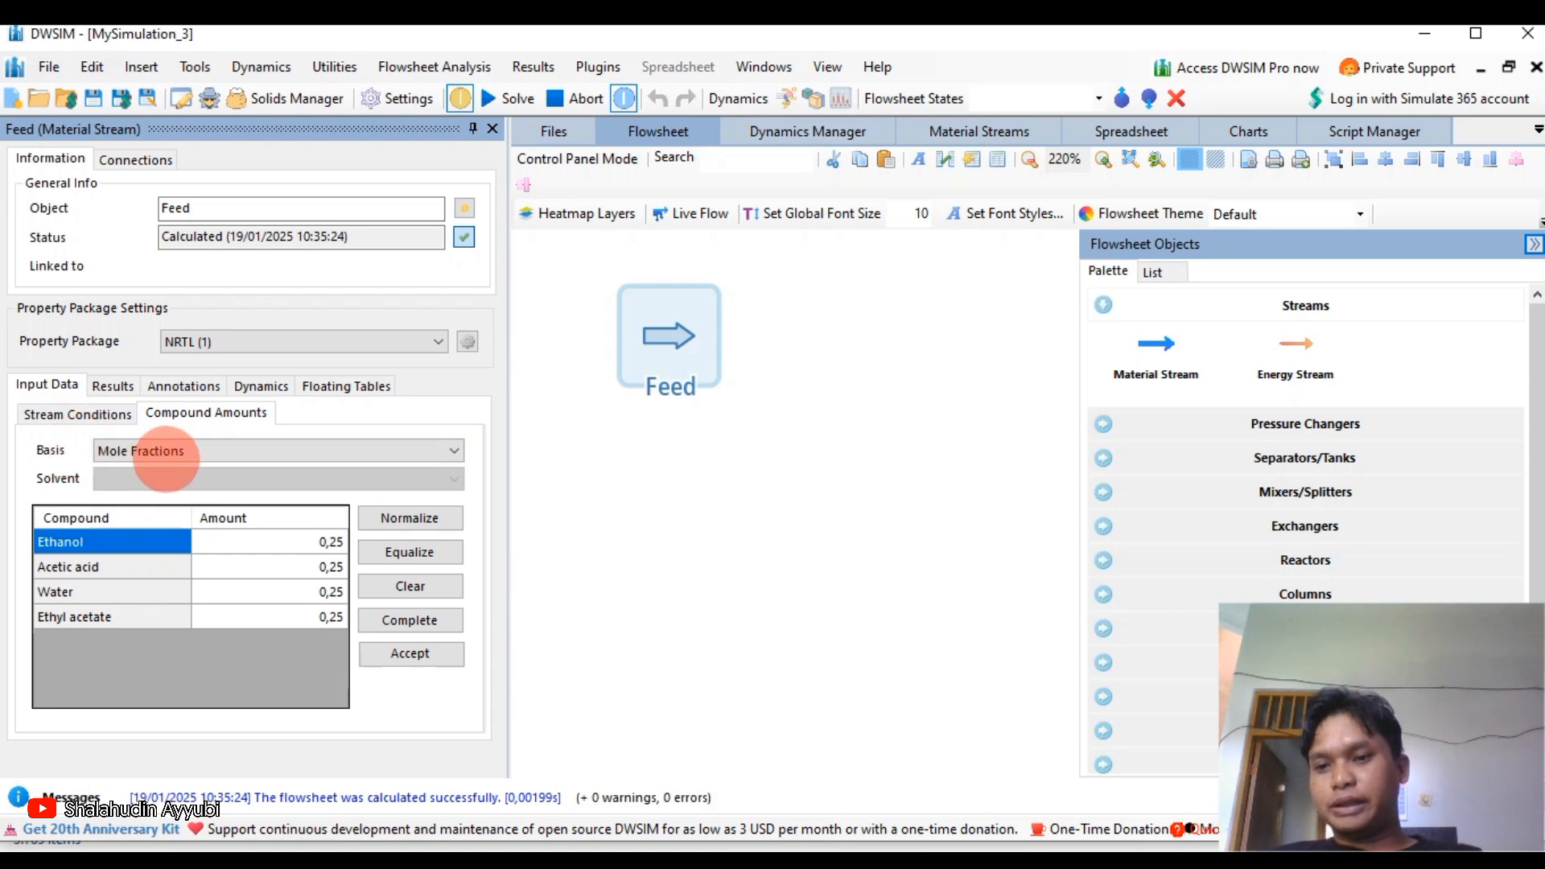
pyautogui.click(153, 451)
pyautogui.click(161, 472)
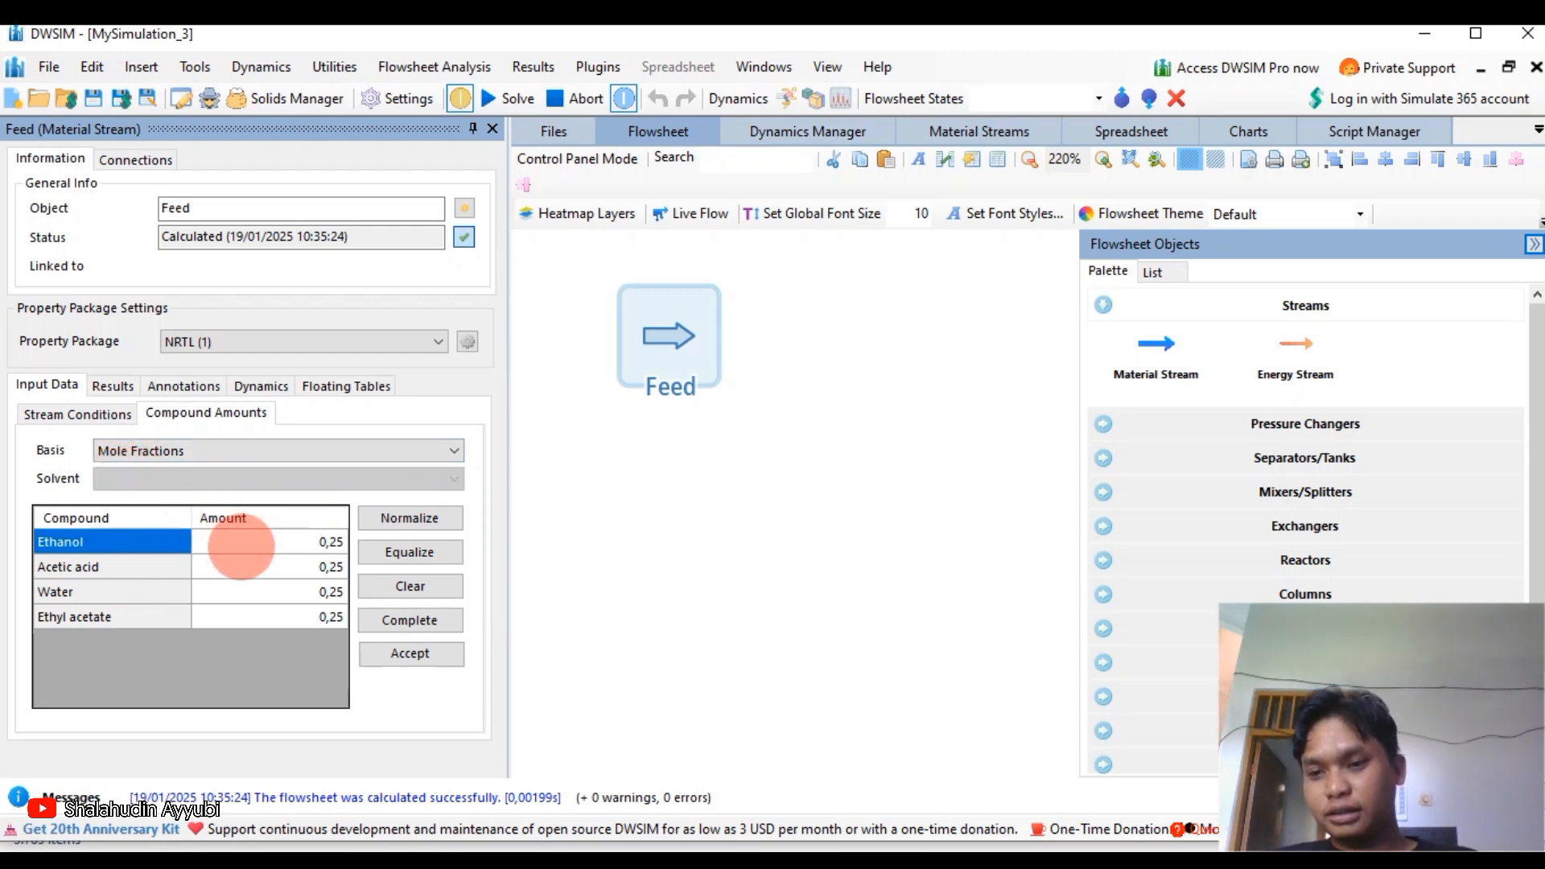
# Check the inlet mole fractions in the Foxit Reader slides and set the Feed's ethanol mole fraction to 0,48 in DWSIM.
pyautogui.hotkey('alt', 'Tab')
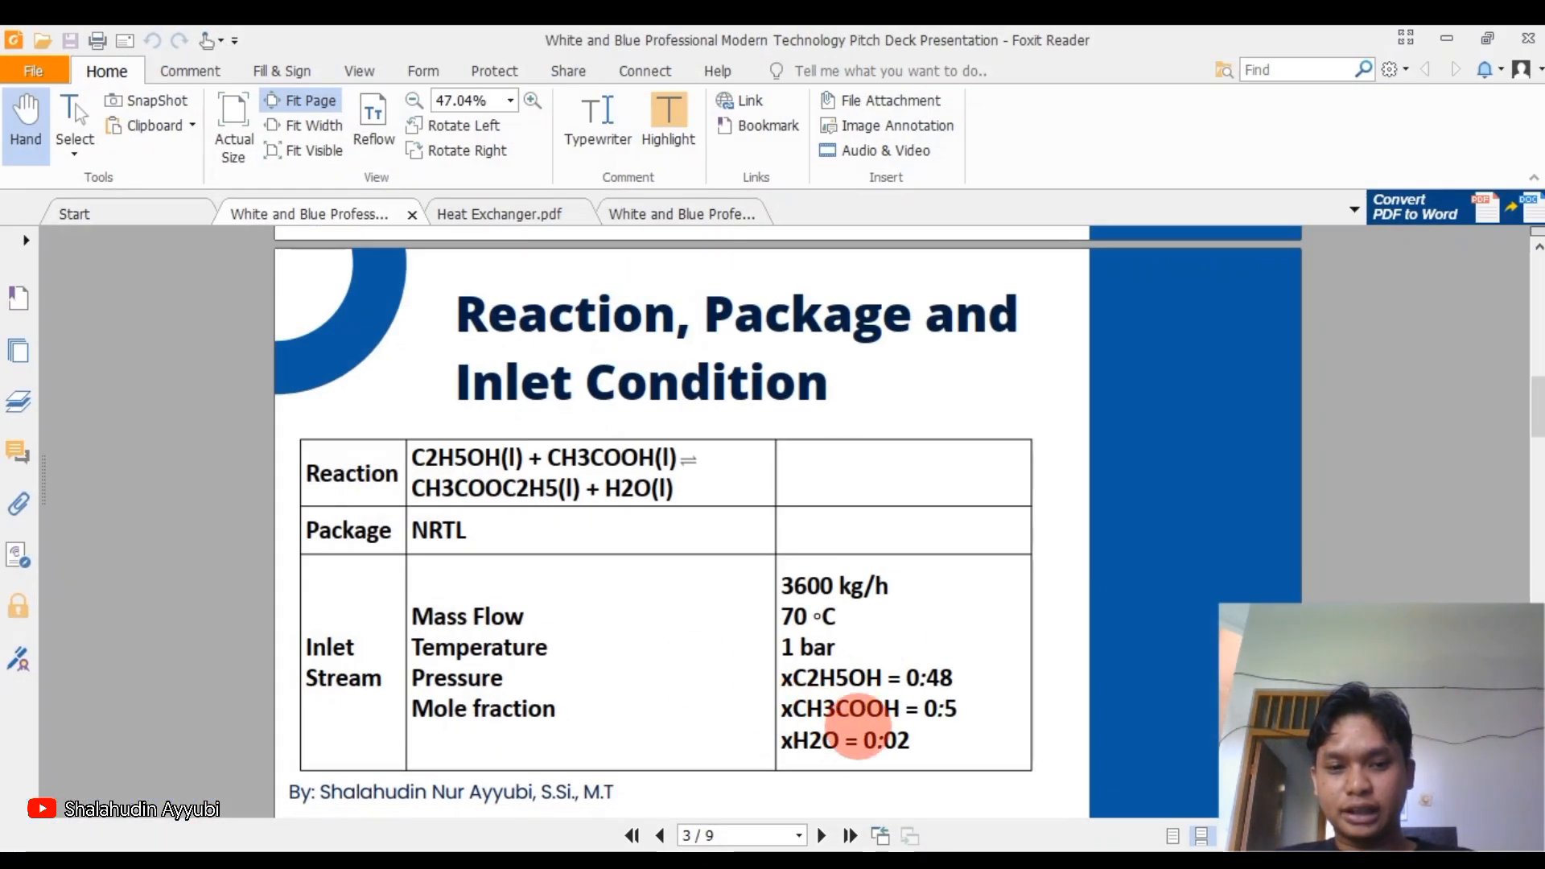
pyautogui.moveTo(799, 863)
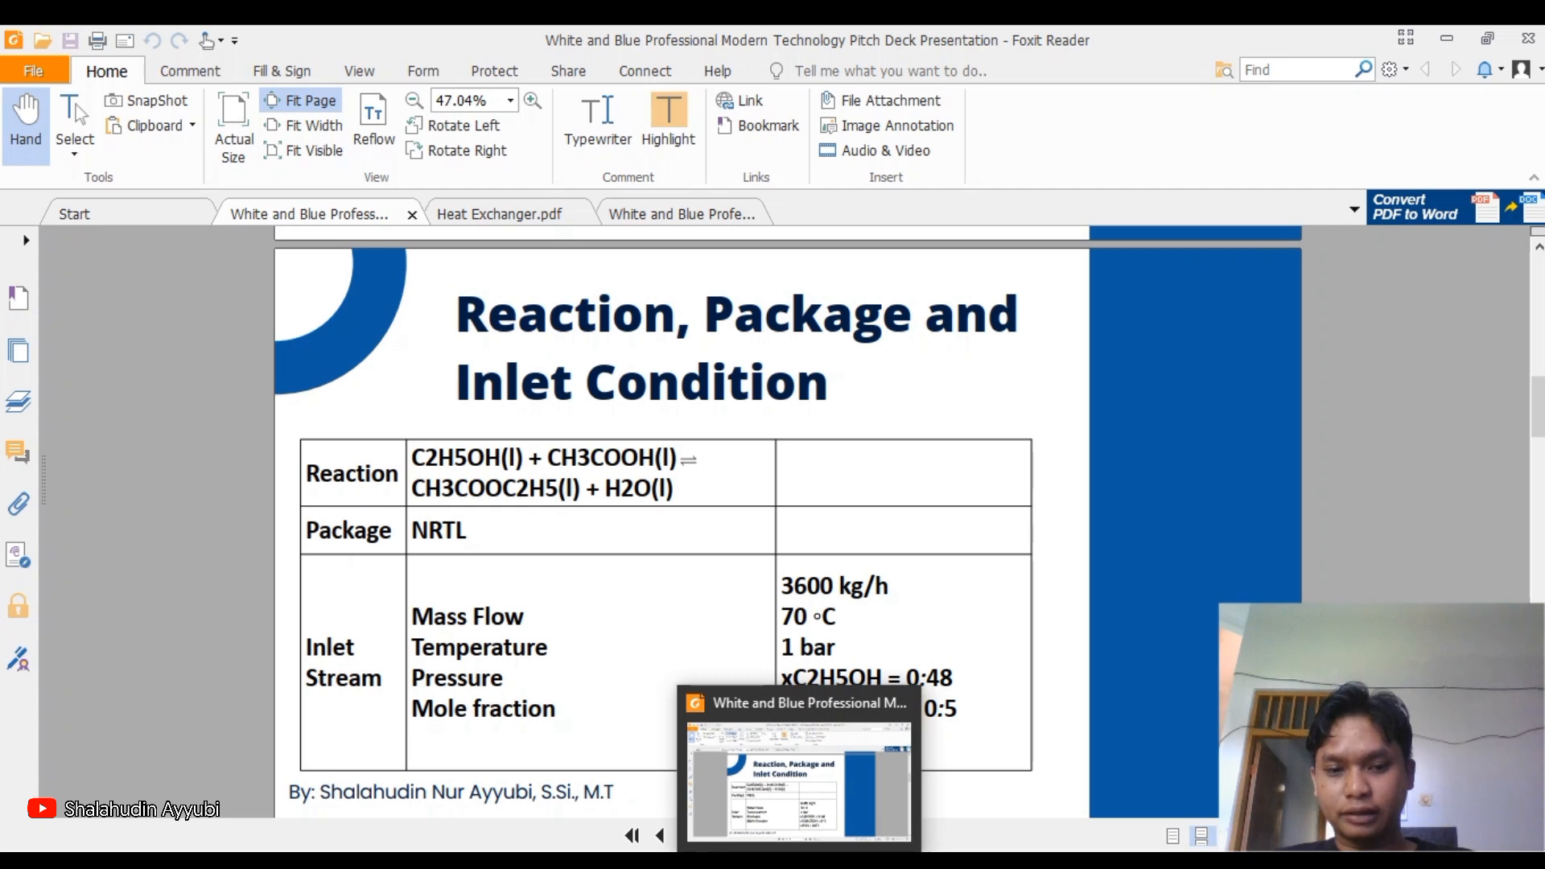
pyautogui.hotkey('alt', 'Tab')
pyautogui.click(328, 542)
pyautogui.write('0')
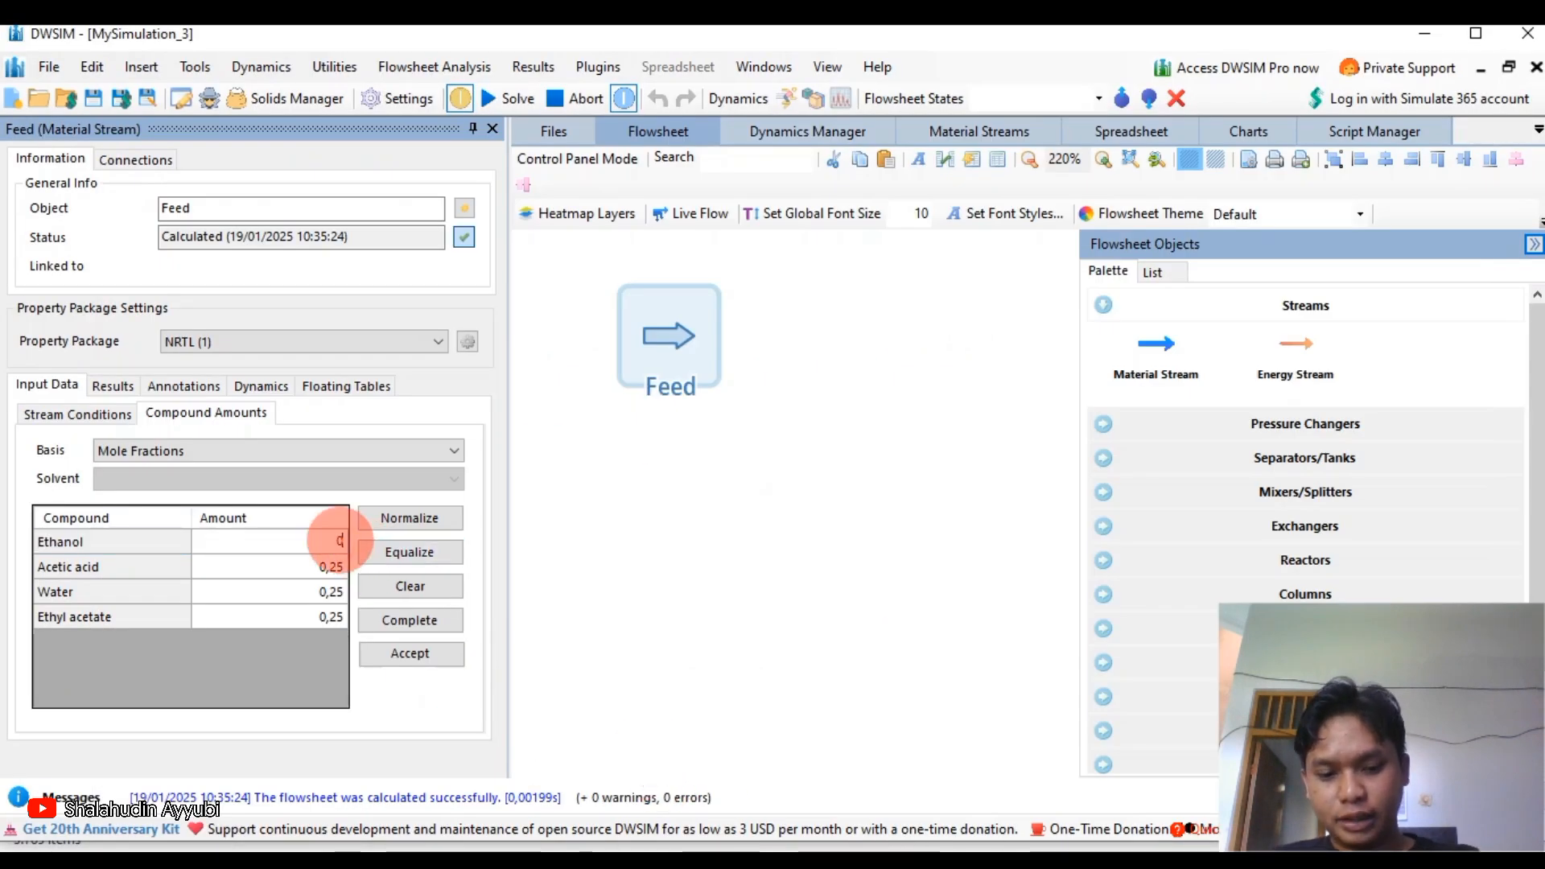
pyautogui.write(',48')
pyautogui.press('Return')
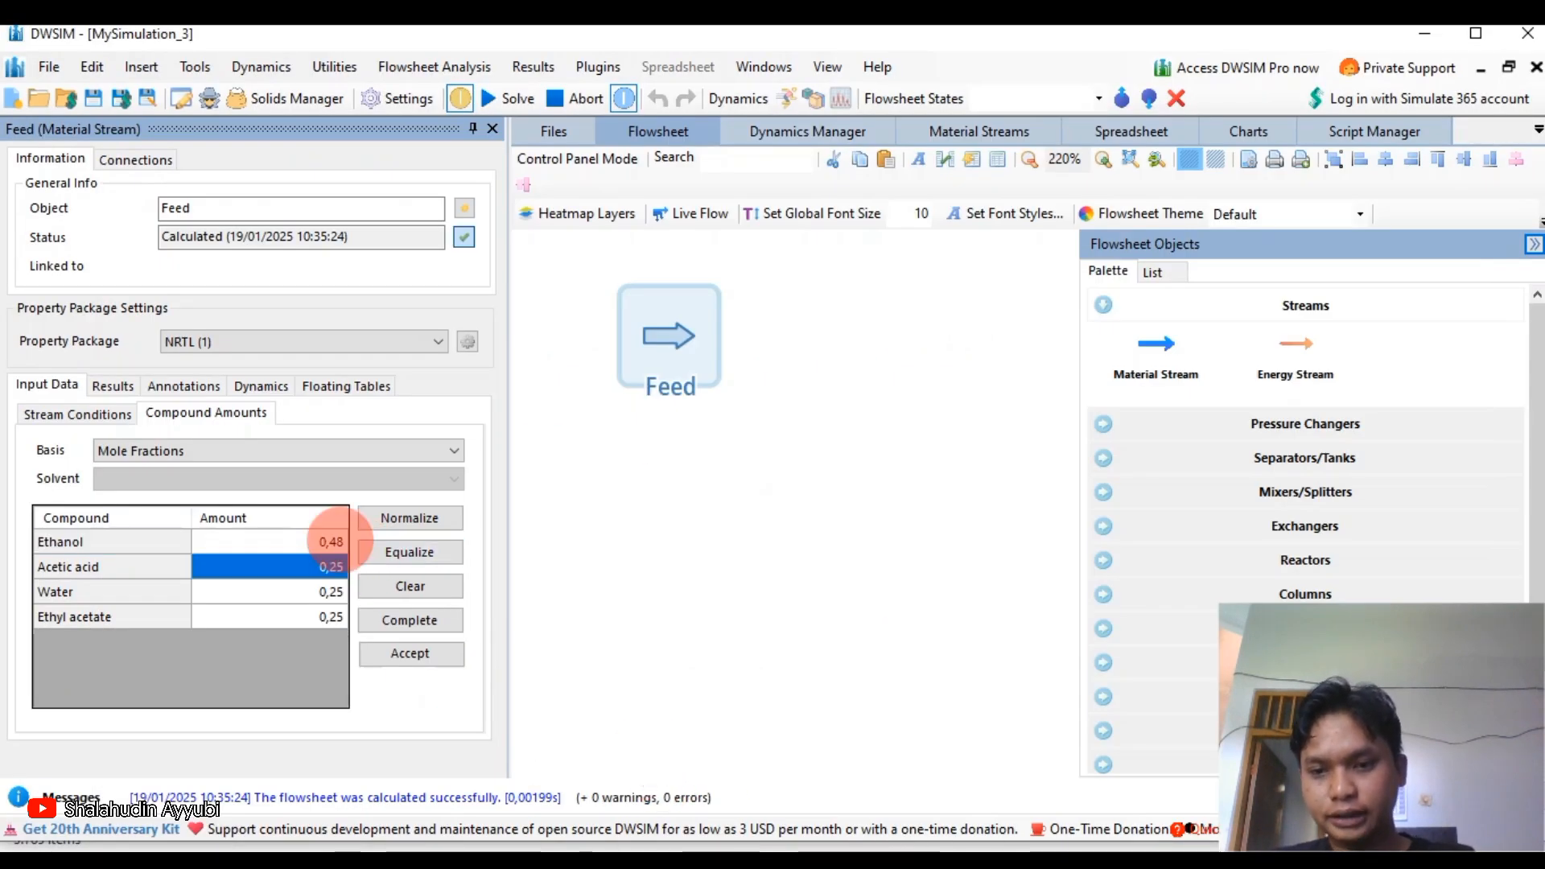
# Check the acetic acid fraction in the Foxit Reader slides and set its mole fraction to 0,5 in DWSIM.
pyautogui.hotkey('alt', 'Tab')
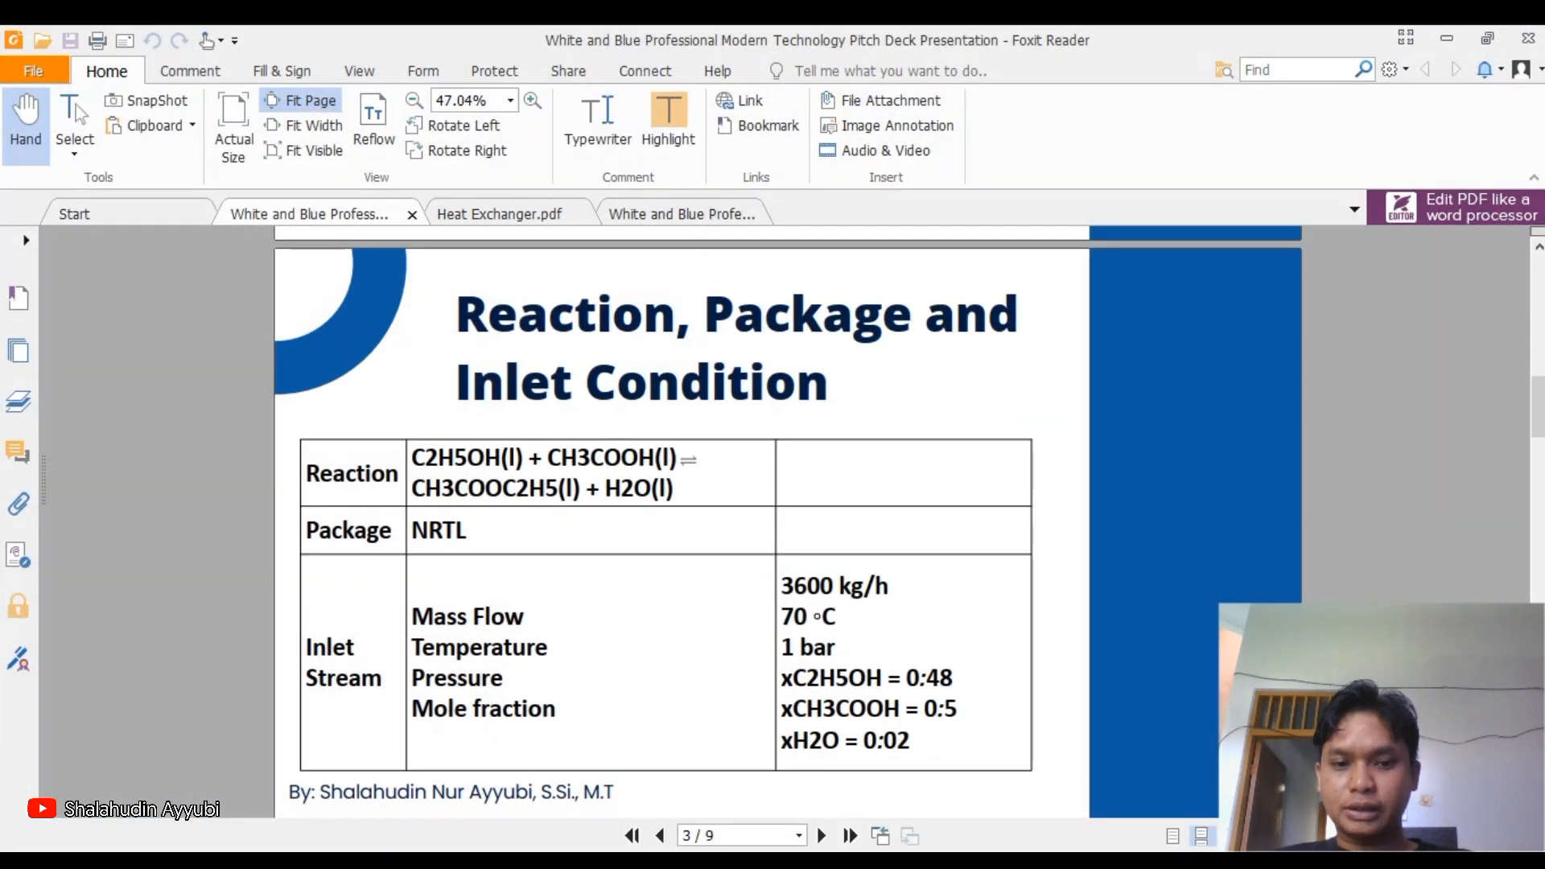
pyautogui.hotkey('alt', 'Tab')
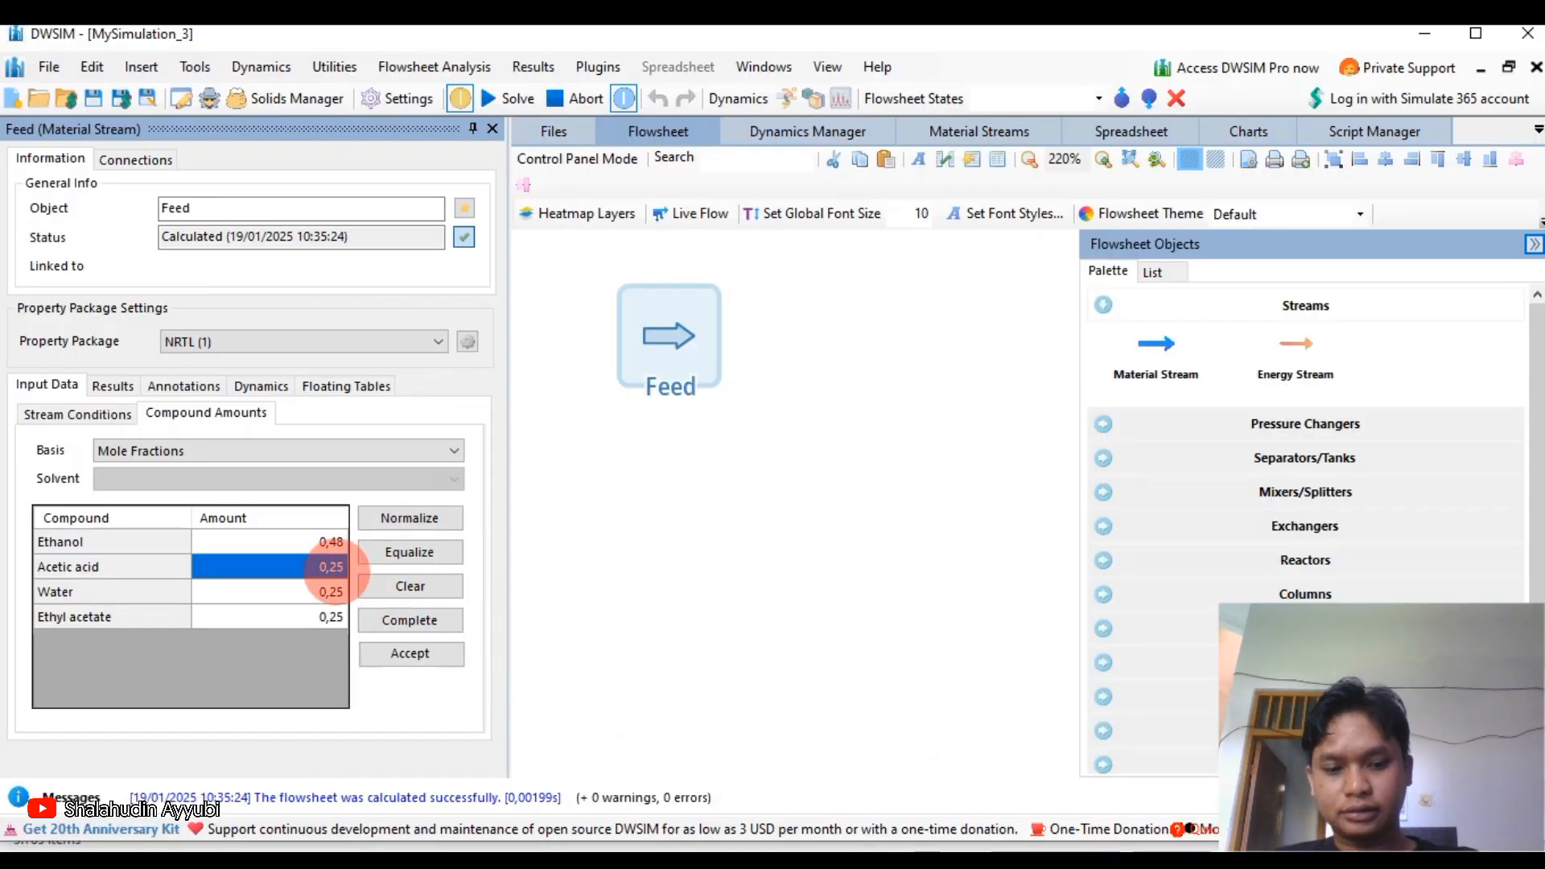
pyautogui.write('0,5')
pyautogui.press('Return')
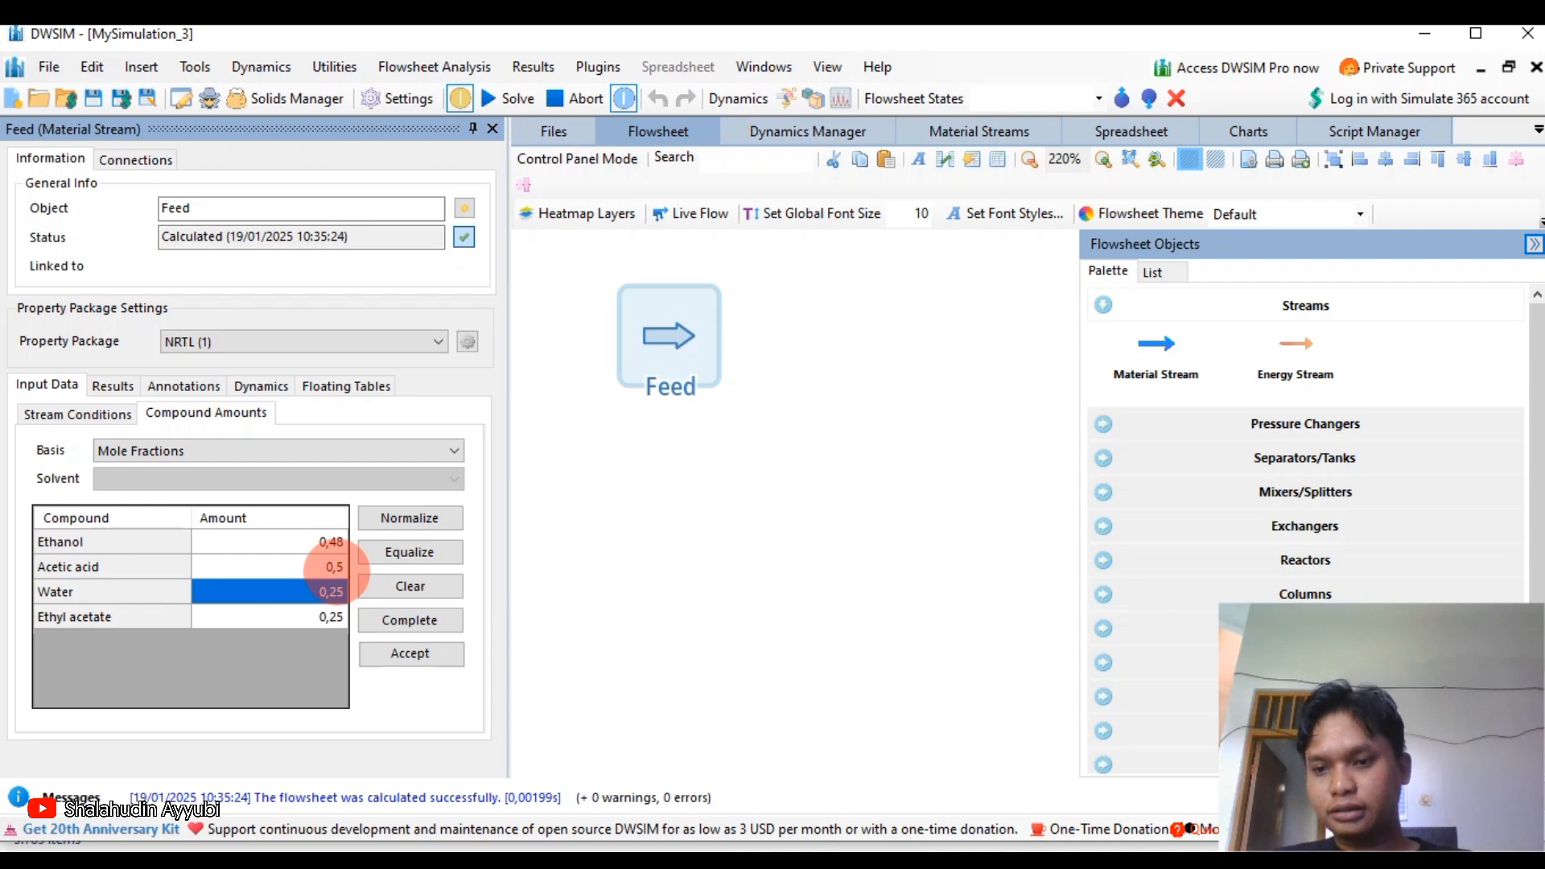
# Set water to 0,02 as given in the Foxit Reader slides and ethyl acetate to 0, and accept the Feed composition in DWSIM.
pyautogui.click(777, 861)
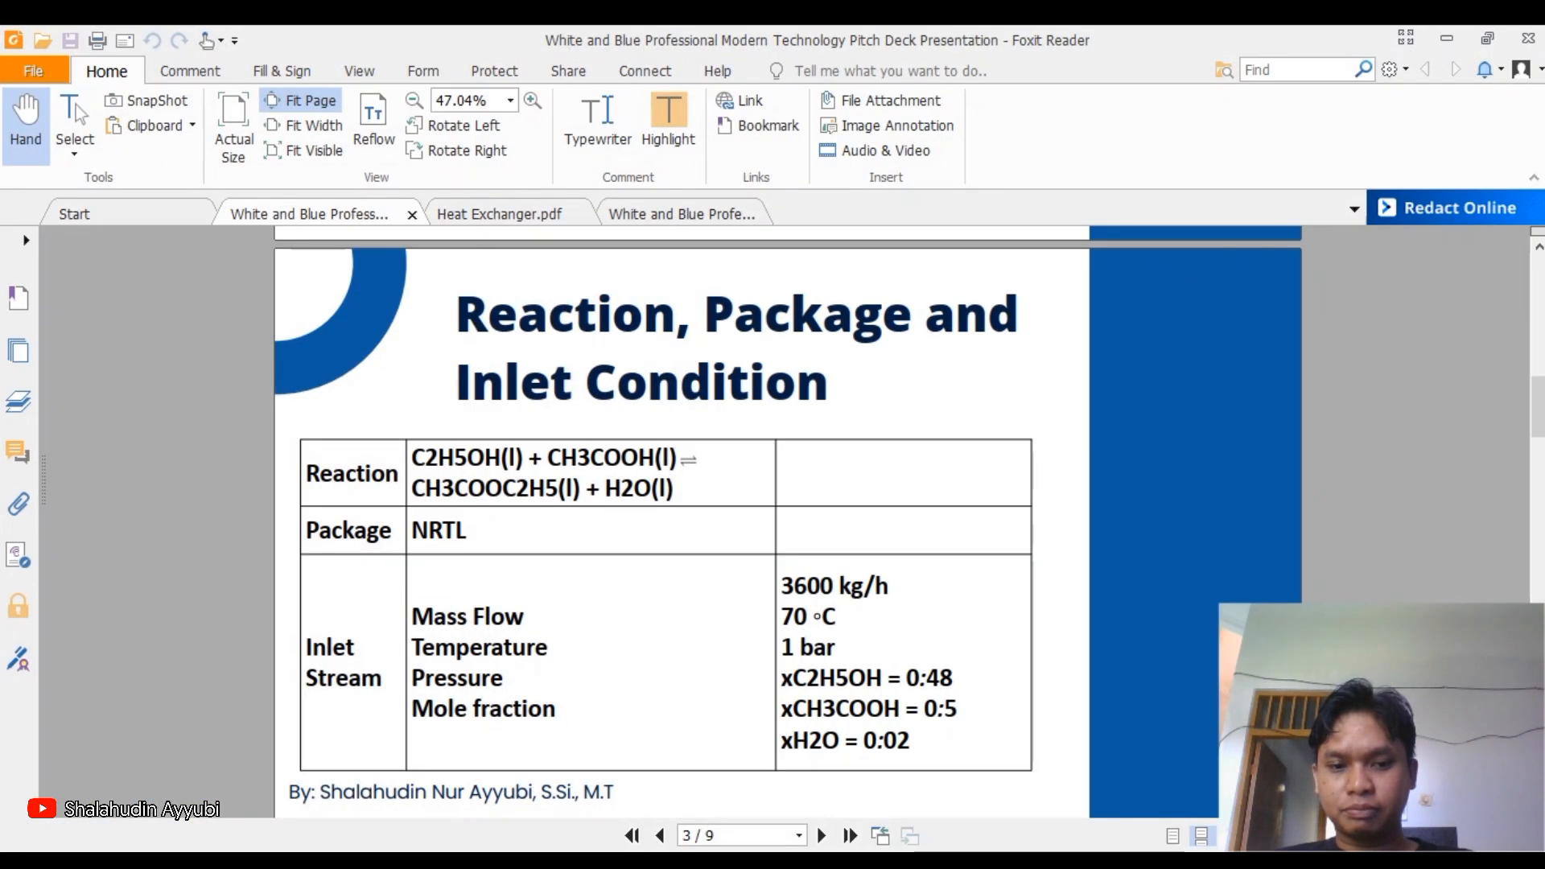
pyautogui.click(777, 861)
pyautogui.write('0,02')
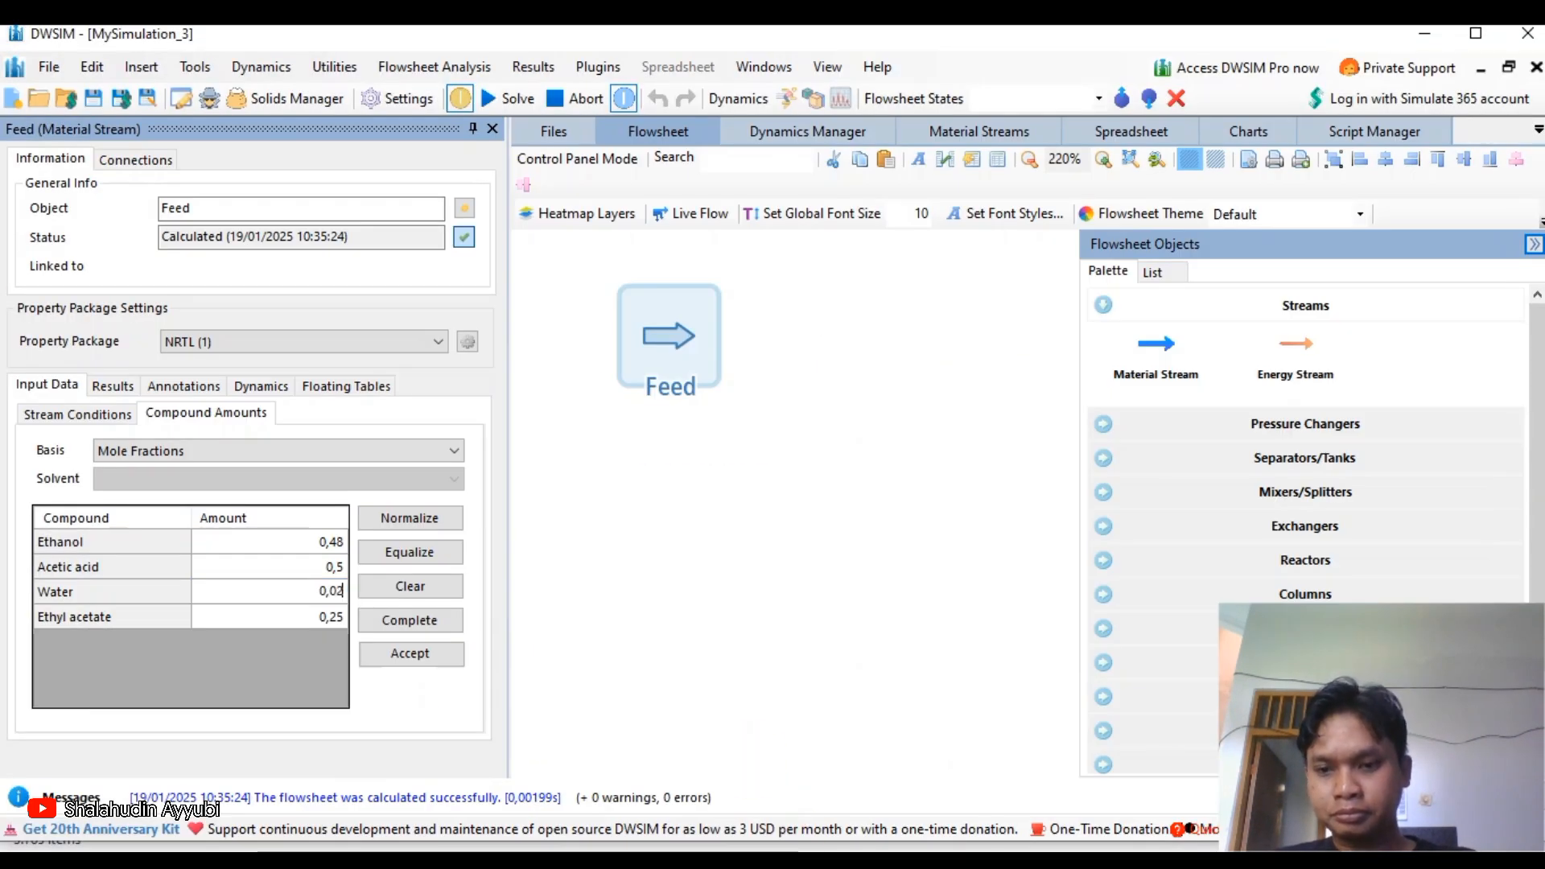
pyautogui.press('Return')
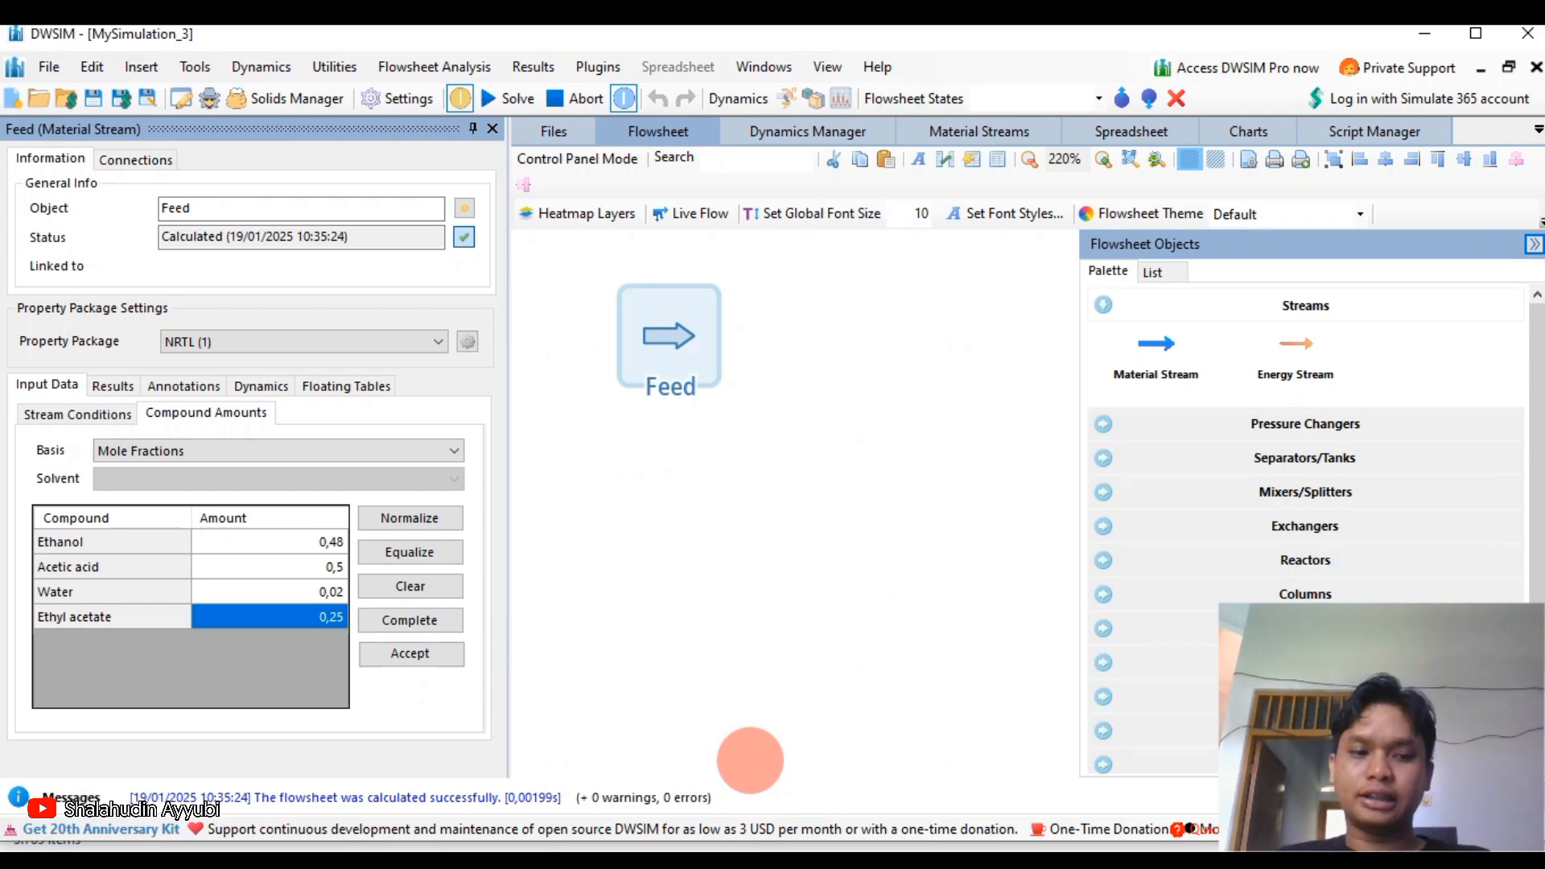
pyautogui.write('0')
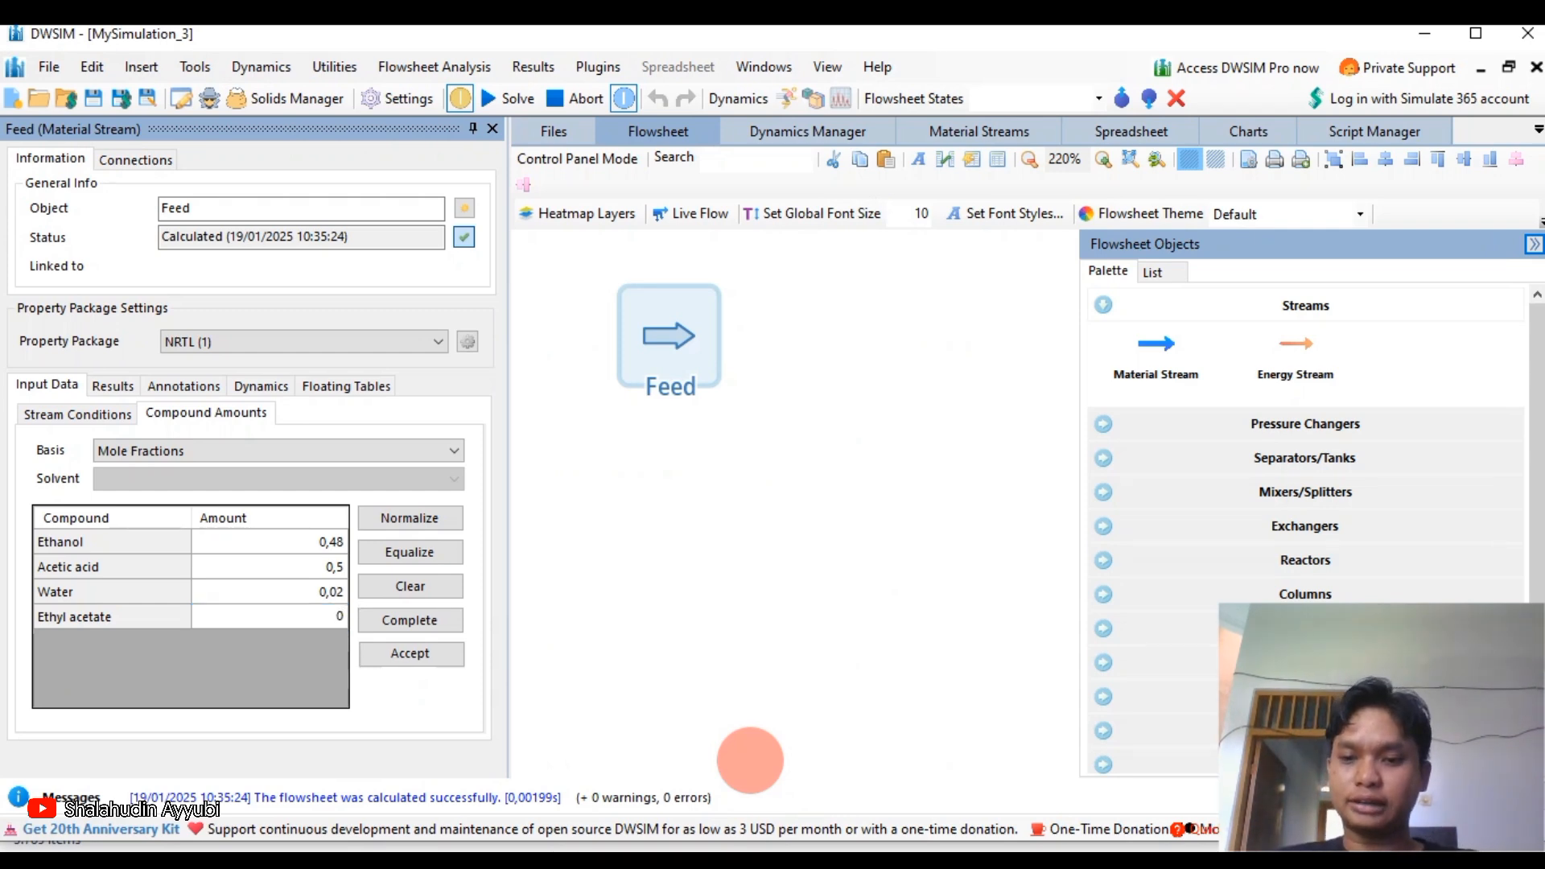
pyautogui.press('Return')
pyautogui.click(415, 652)
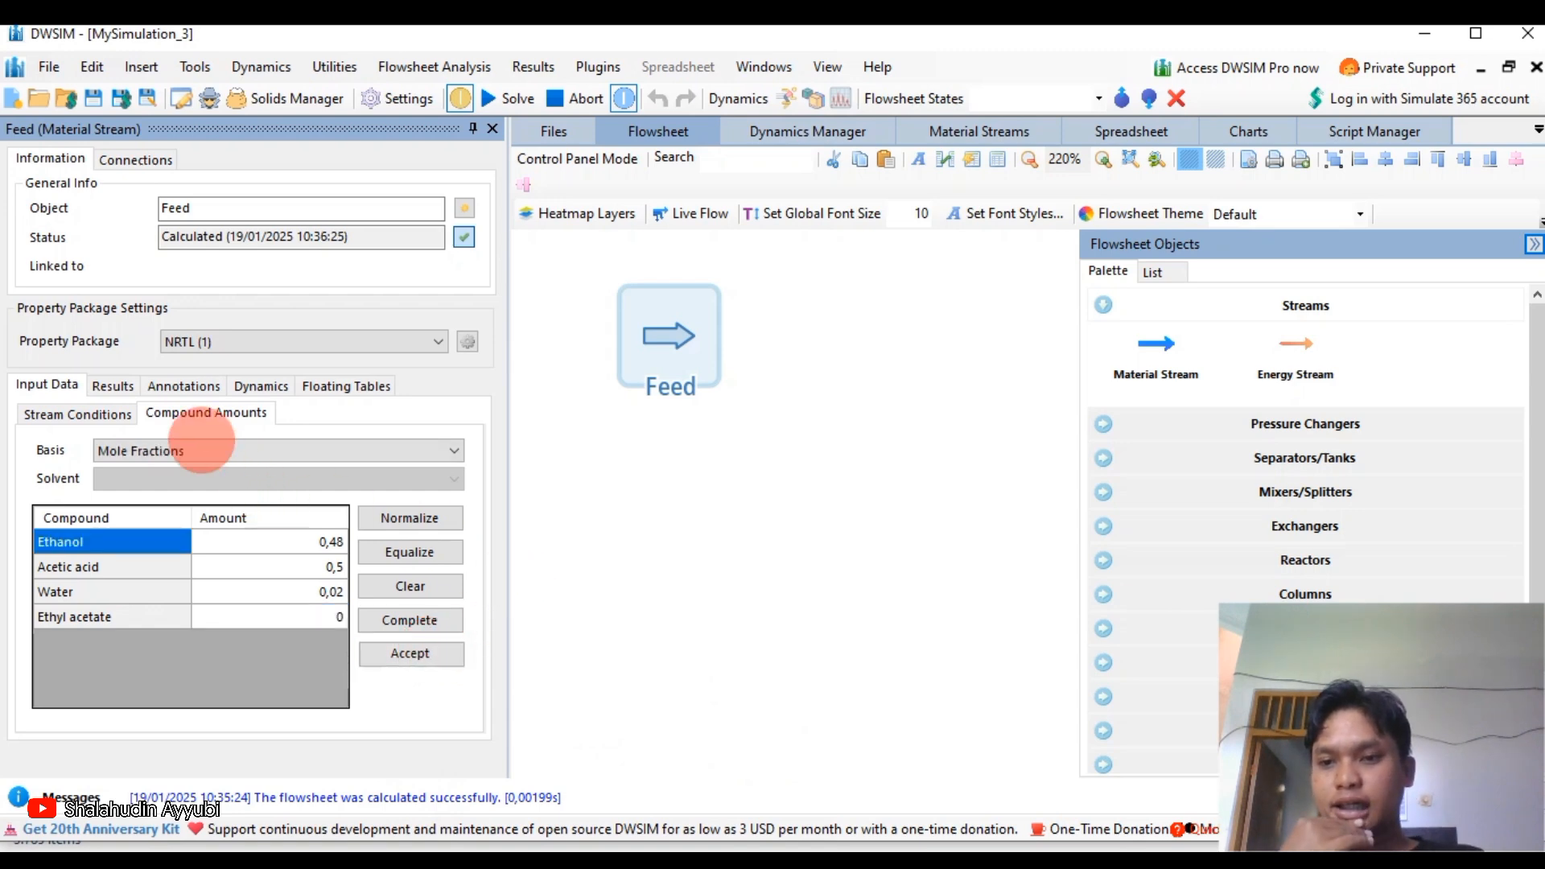
# Check the Feed stream's summary on the flowsheet and move the stream slightly lower.
pyautogui.moveTo(656, 334)
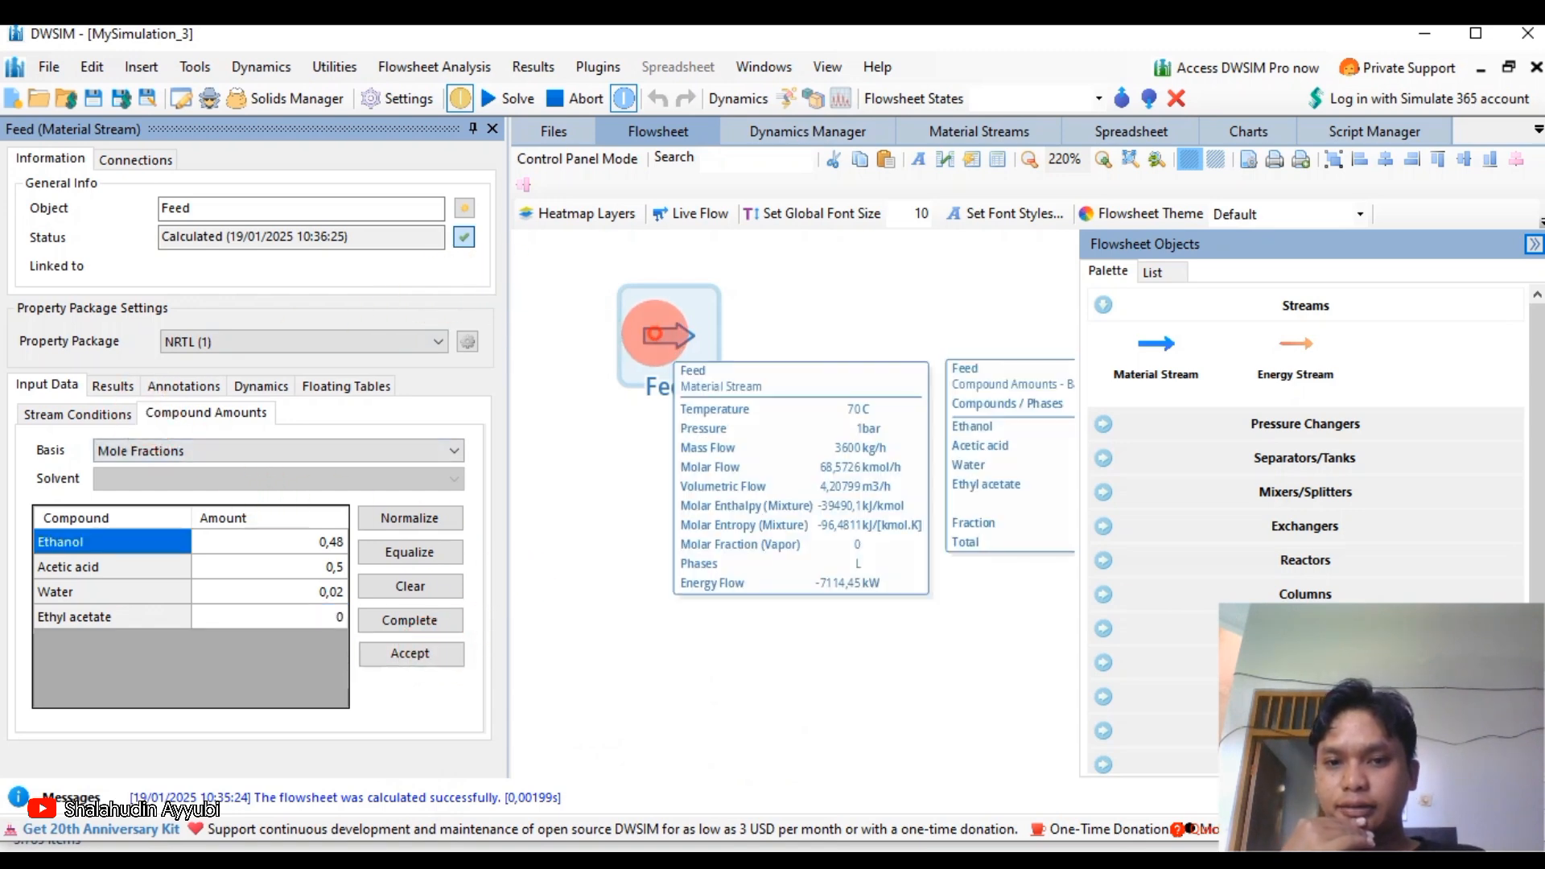
pyautogui.moveTo(655, 334); pyautogui.dragTo(646, 371)
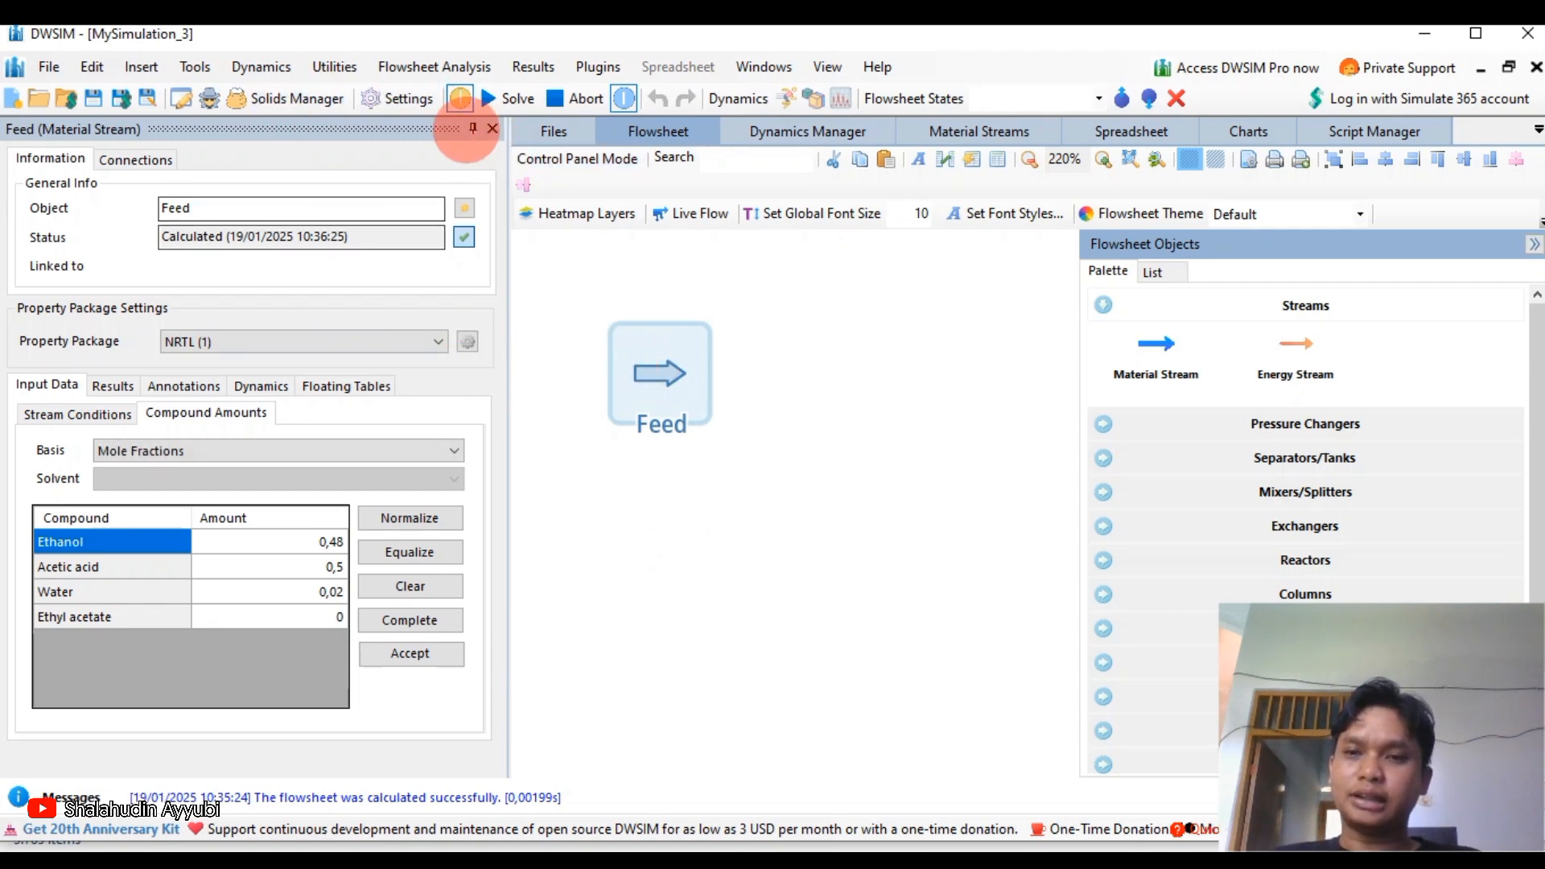
# Add a new kinetic reaction in the simulation's reaction settings.
pyautogui.click(400, 99)
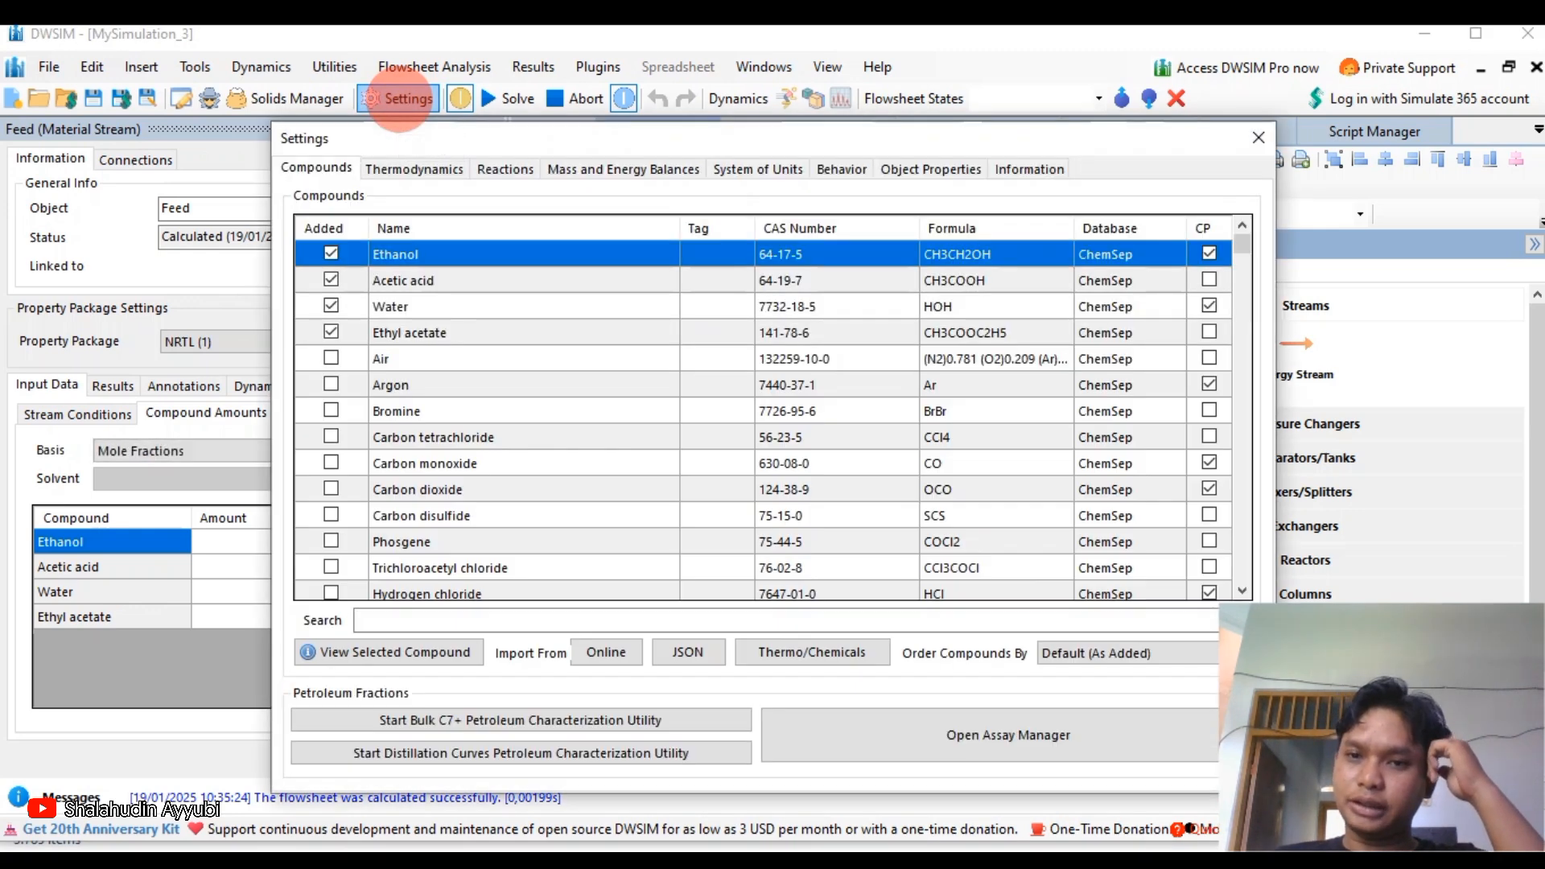
pyautogui.click(504, 168)
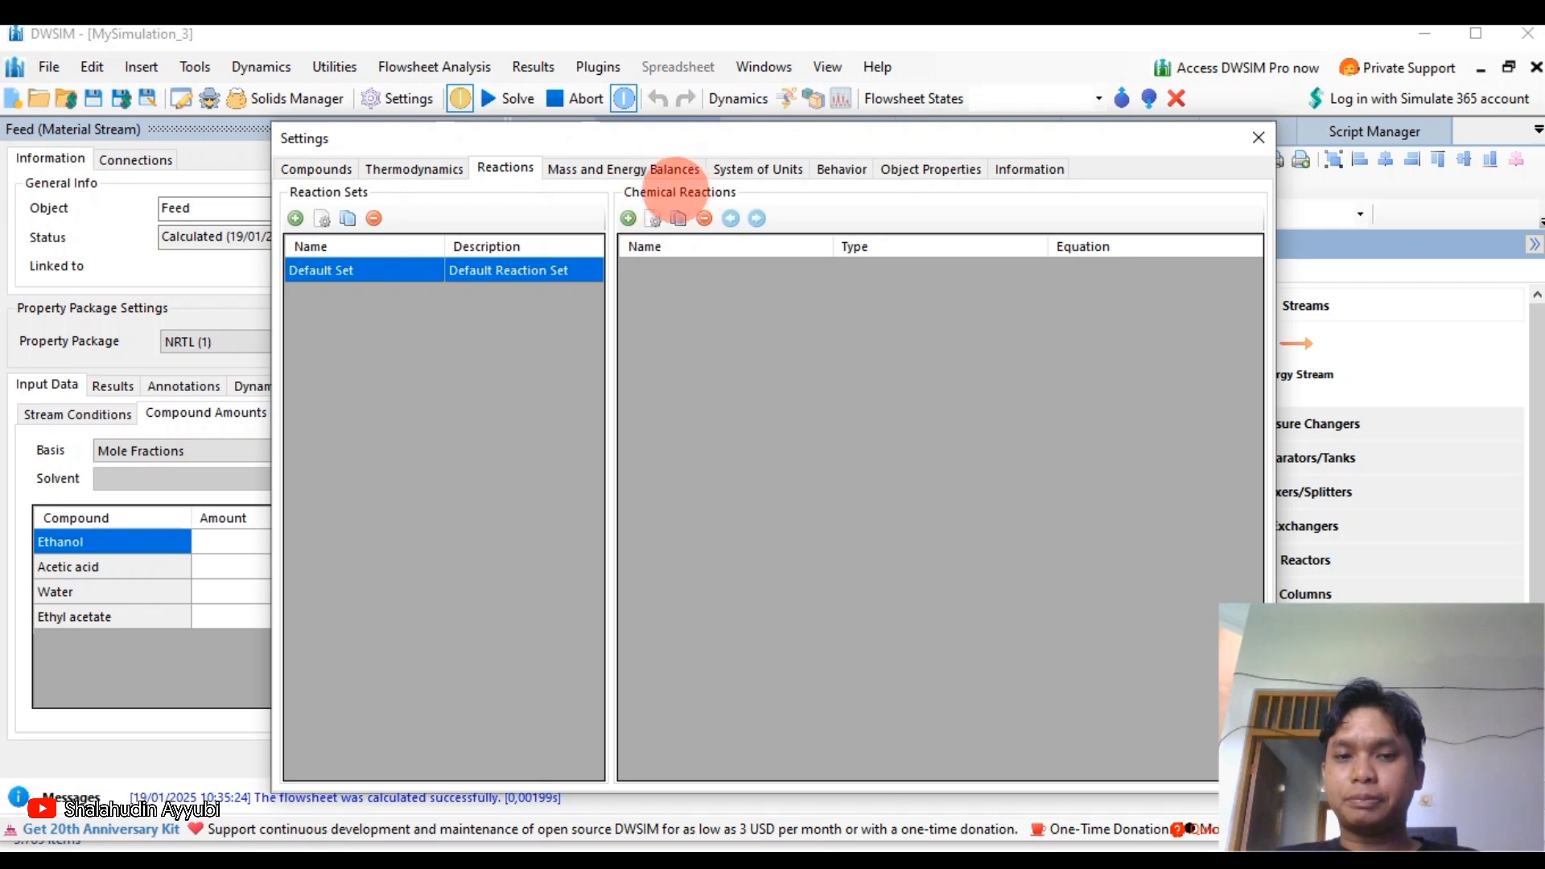
pyautogui.click(628, 219)
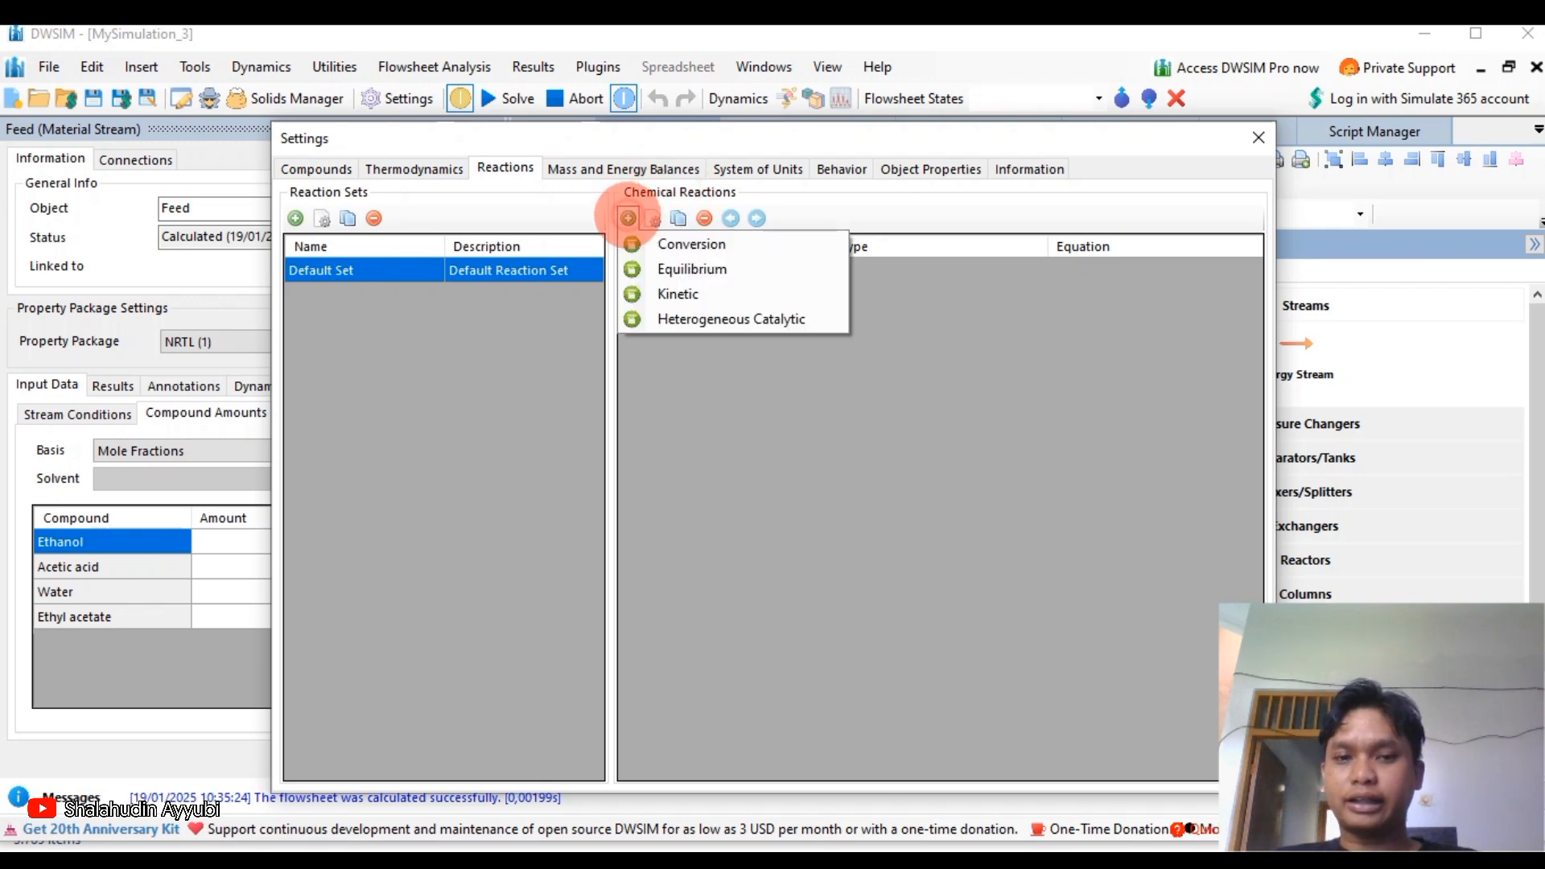
pyautogui.click(629, 219)
pyautogui.click(629, 218)
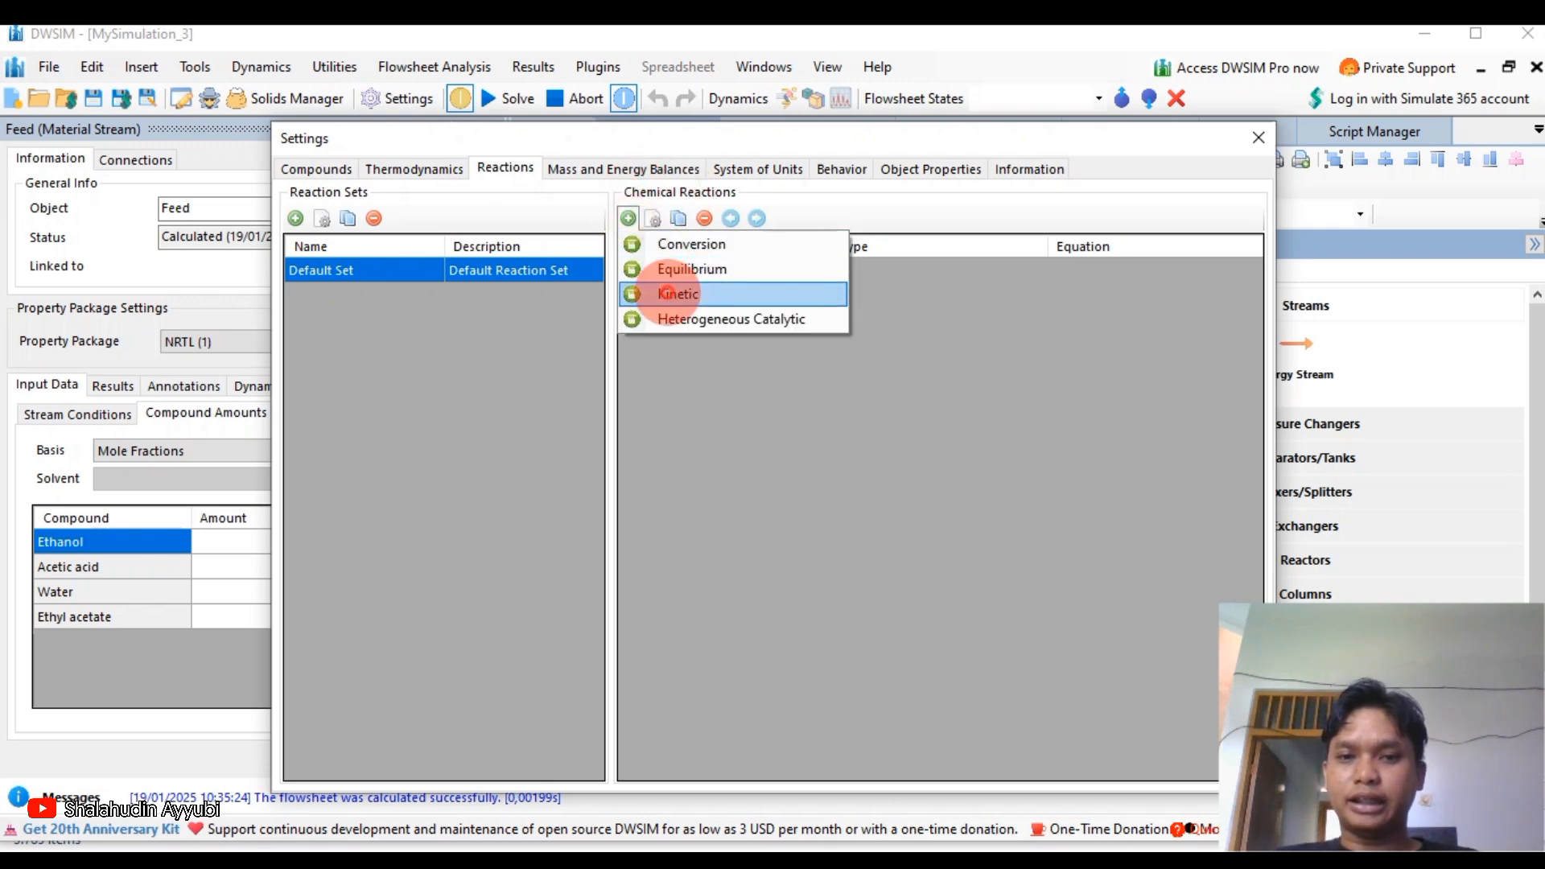
pyautogui.click(664, 293)
# Name the kinetic reaction Ehtyl Acetate Synthesis and describe it as "Irreversible reaction for synthesis of Ethyl Acetate from Ethanol and Acetic Acid".
pyautogui.click(555, 121)
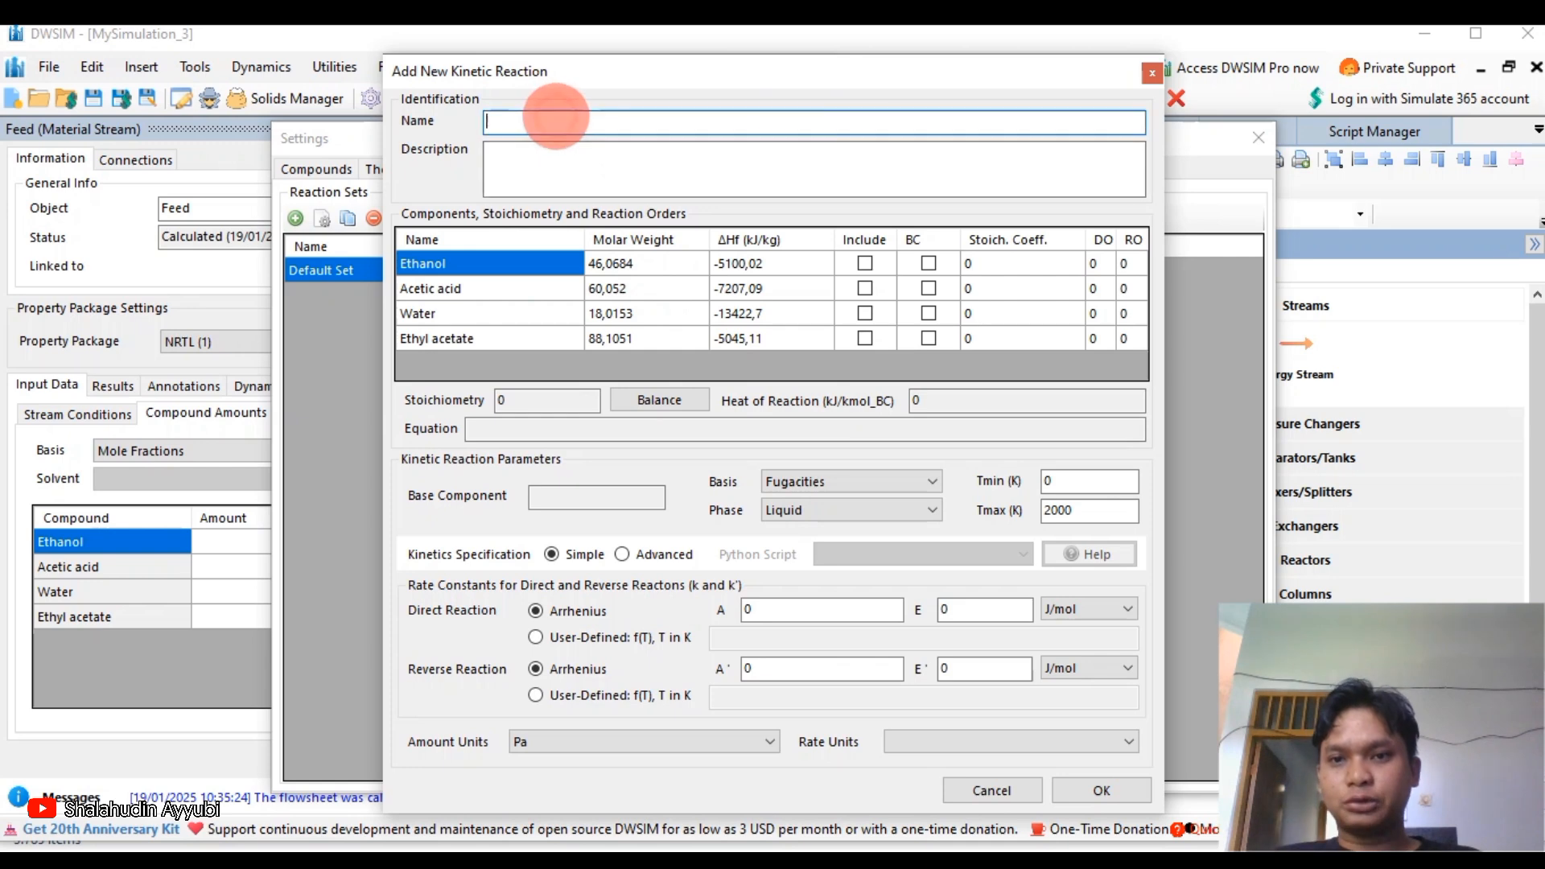
pyautogui.write('S')
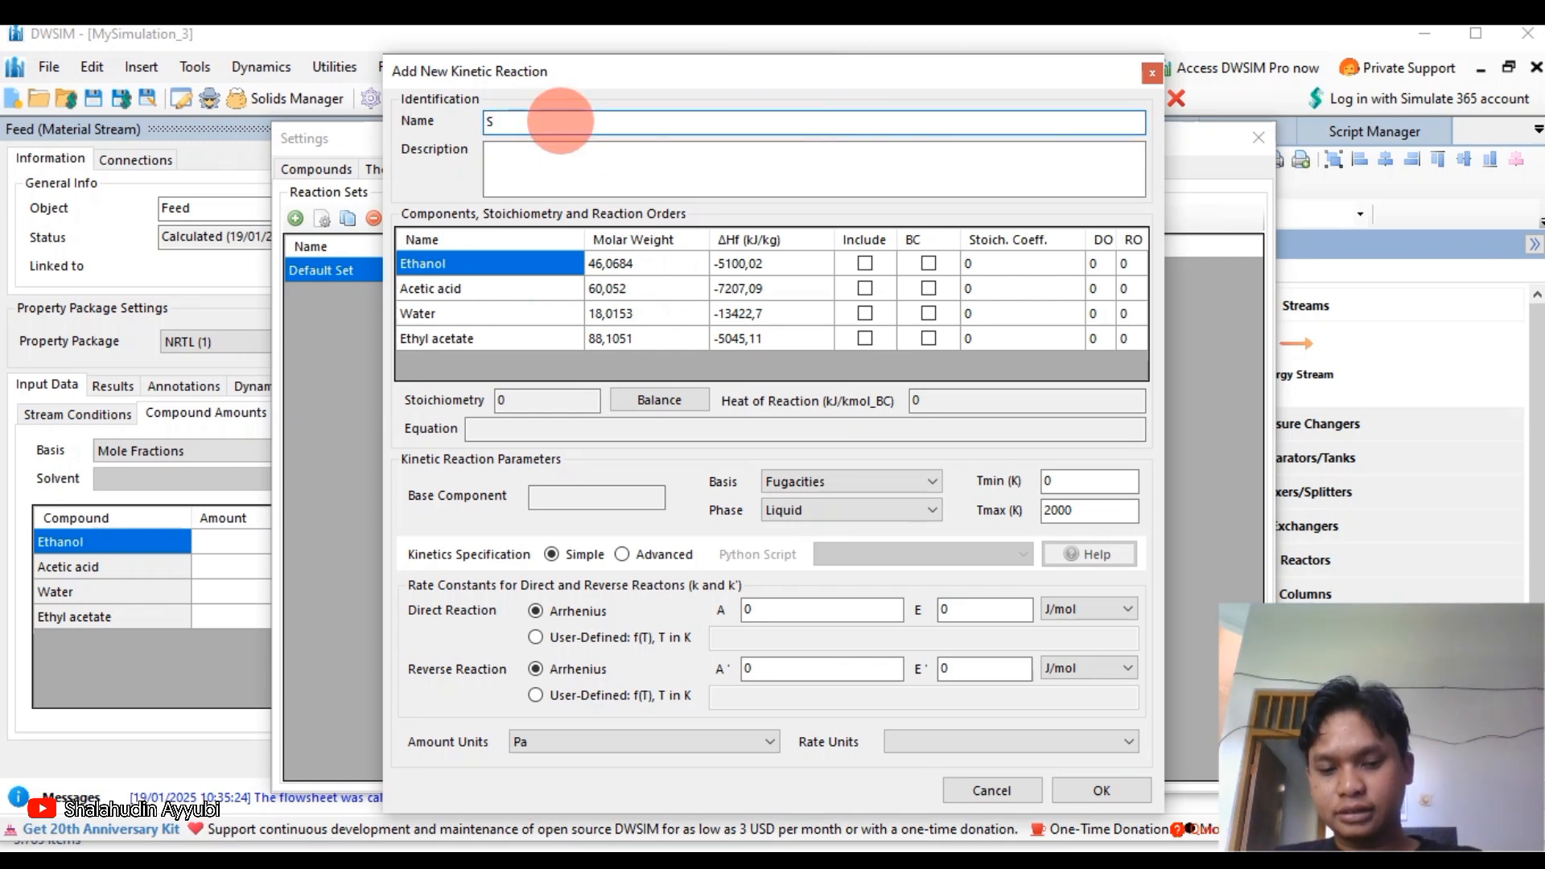
pyautogui.write('Ehtyl Acetate Synthesis')
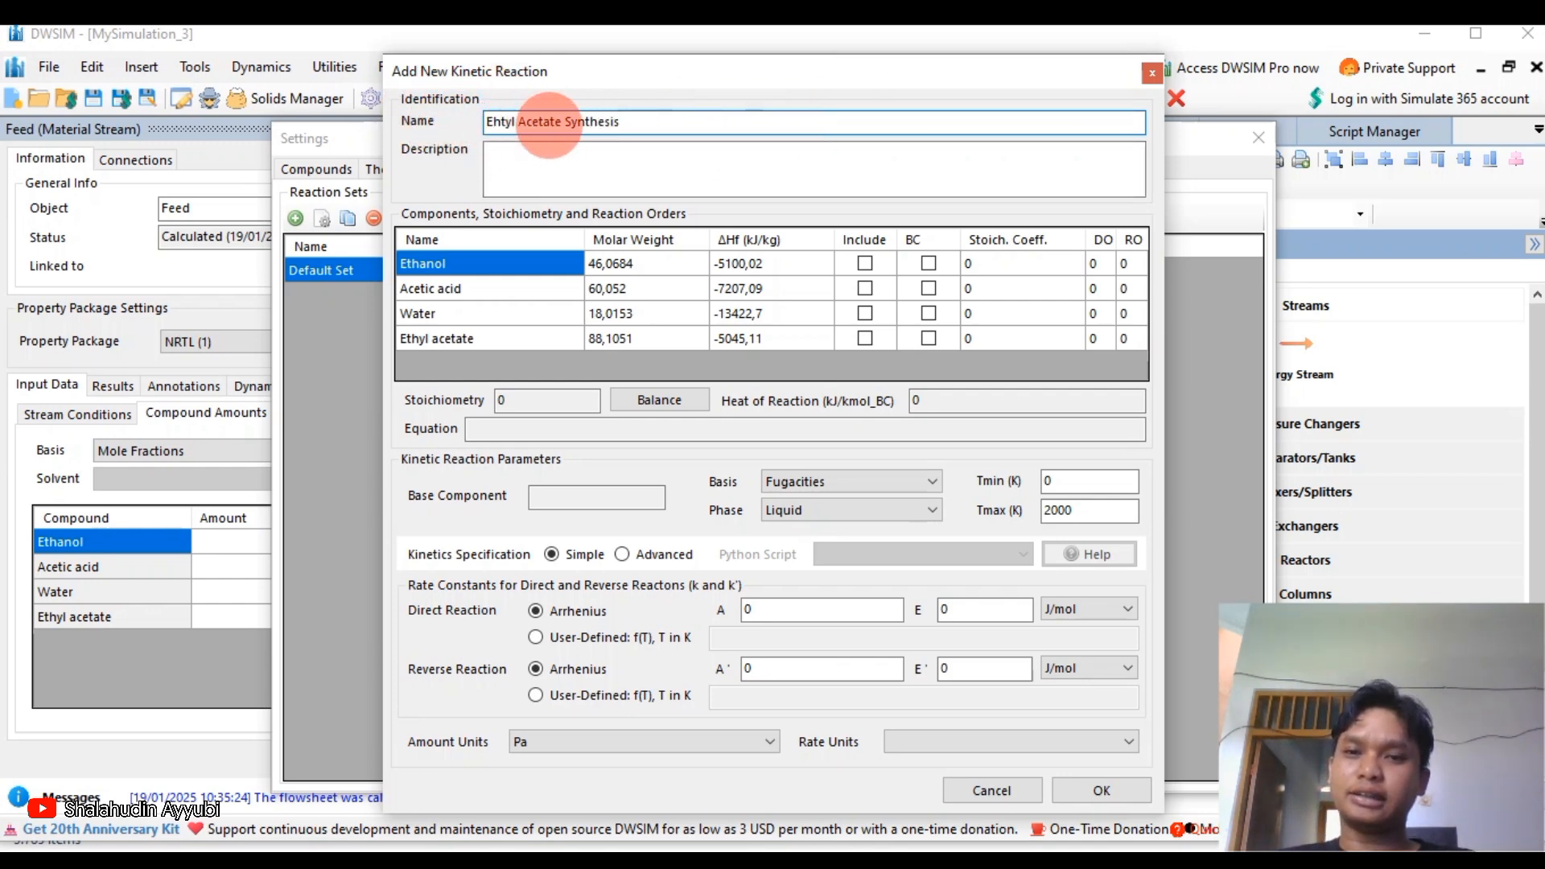
pyautogui.click(528, 152)
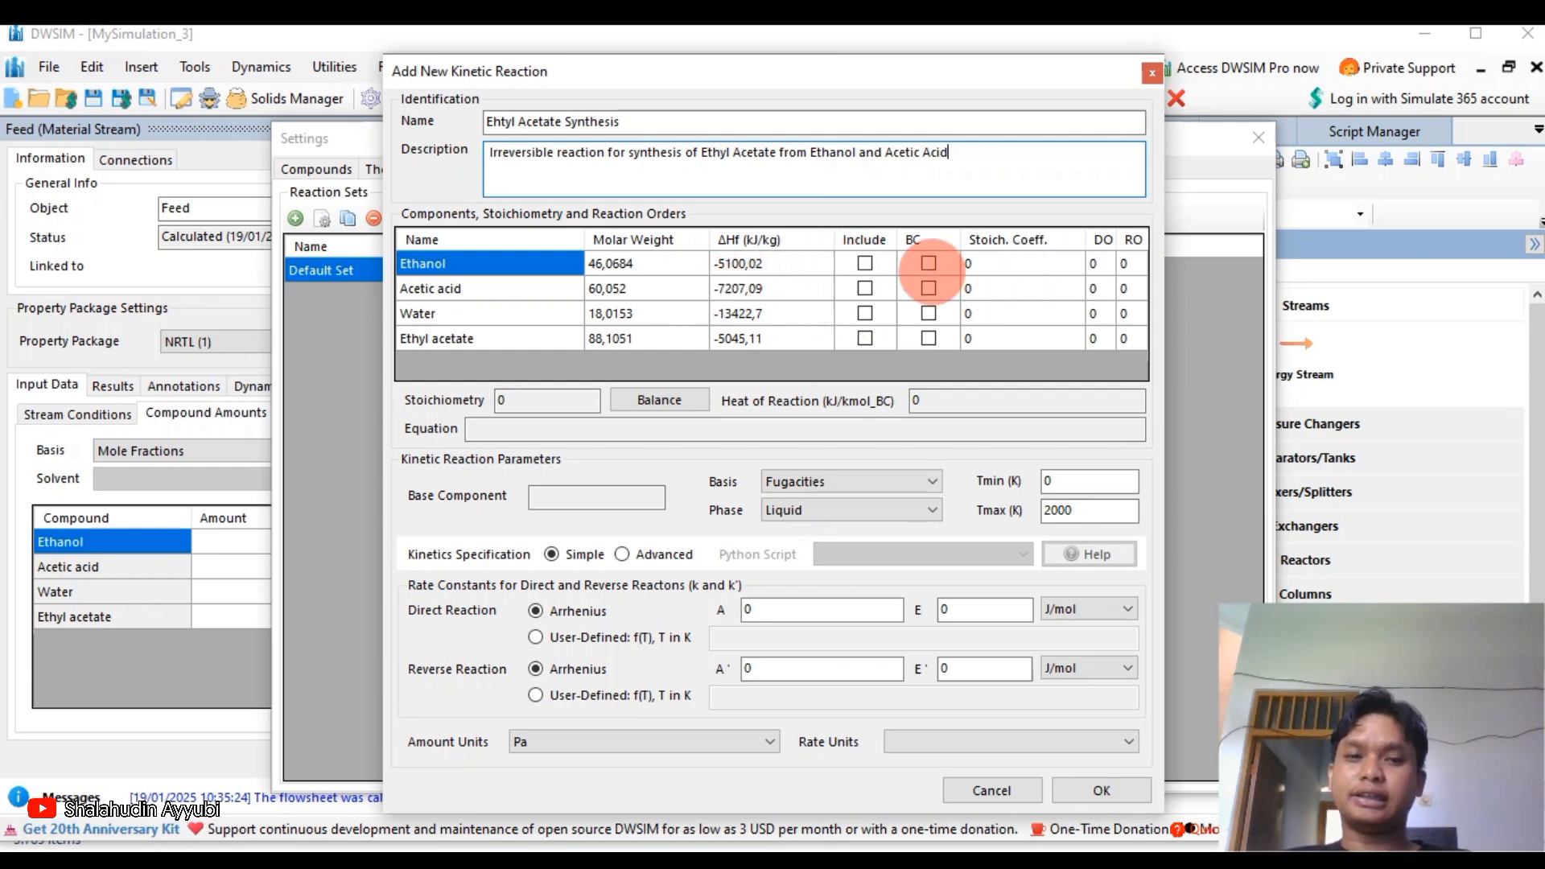
# Include ethanol, acetic acid, water and ethyl acetate as components of the kinetic reaction.
pyautogui.click(865, 263)
pyautogui.click(865, 288)
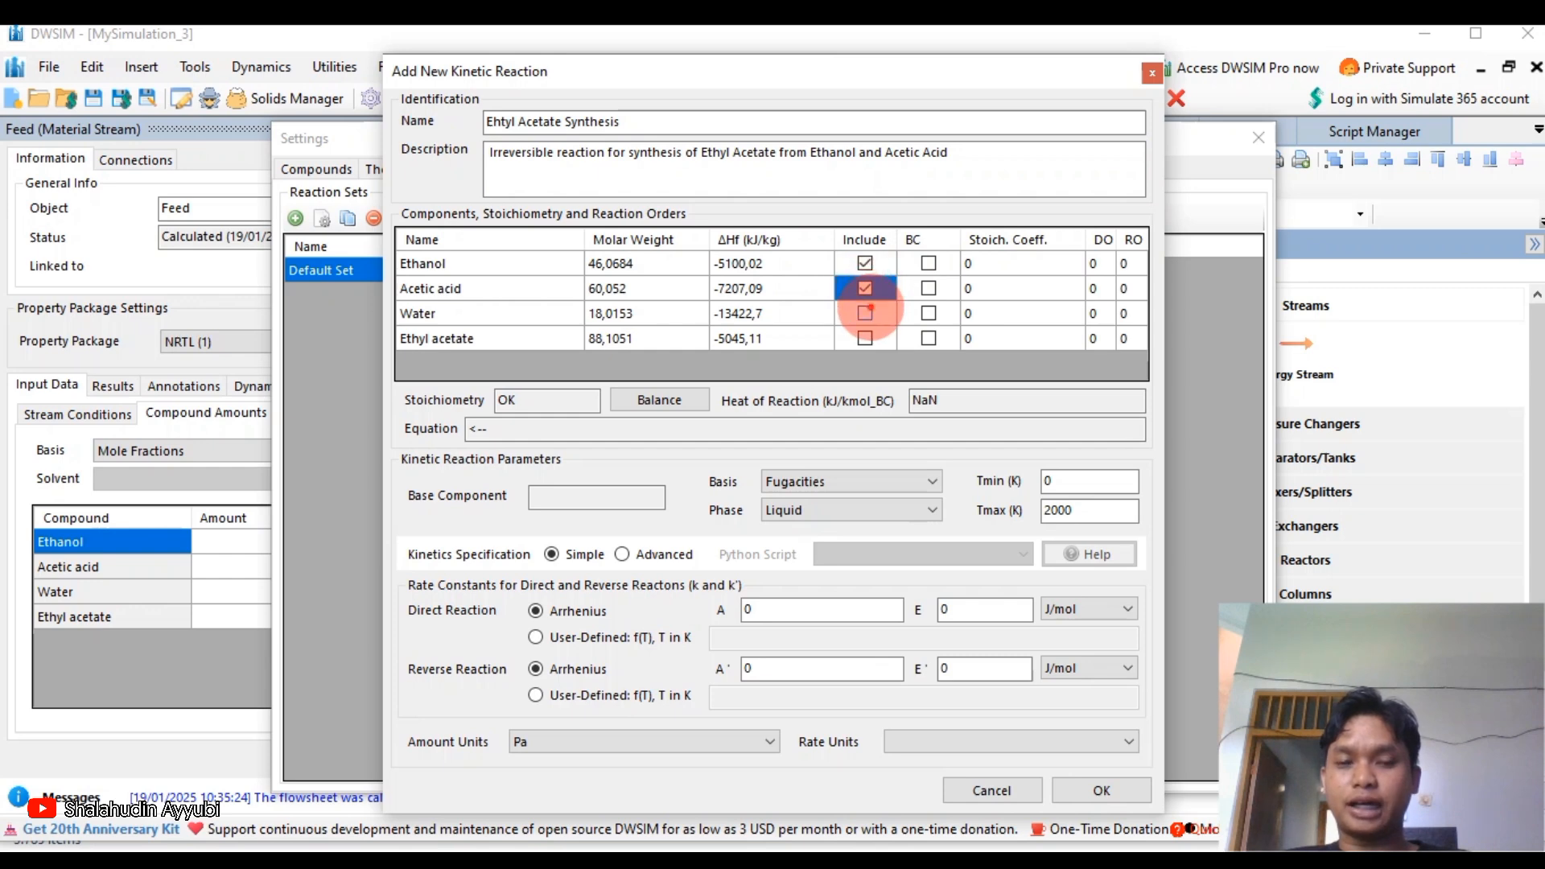
pyautogui.click(865, 313)
pyautogui.click(865, 338)
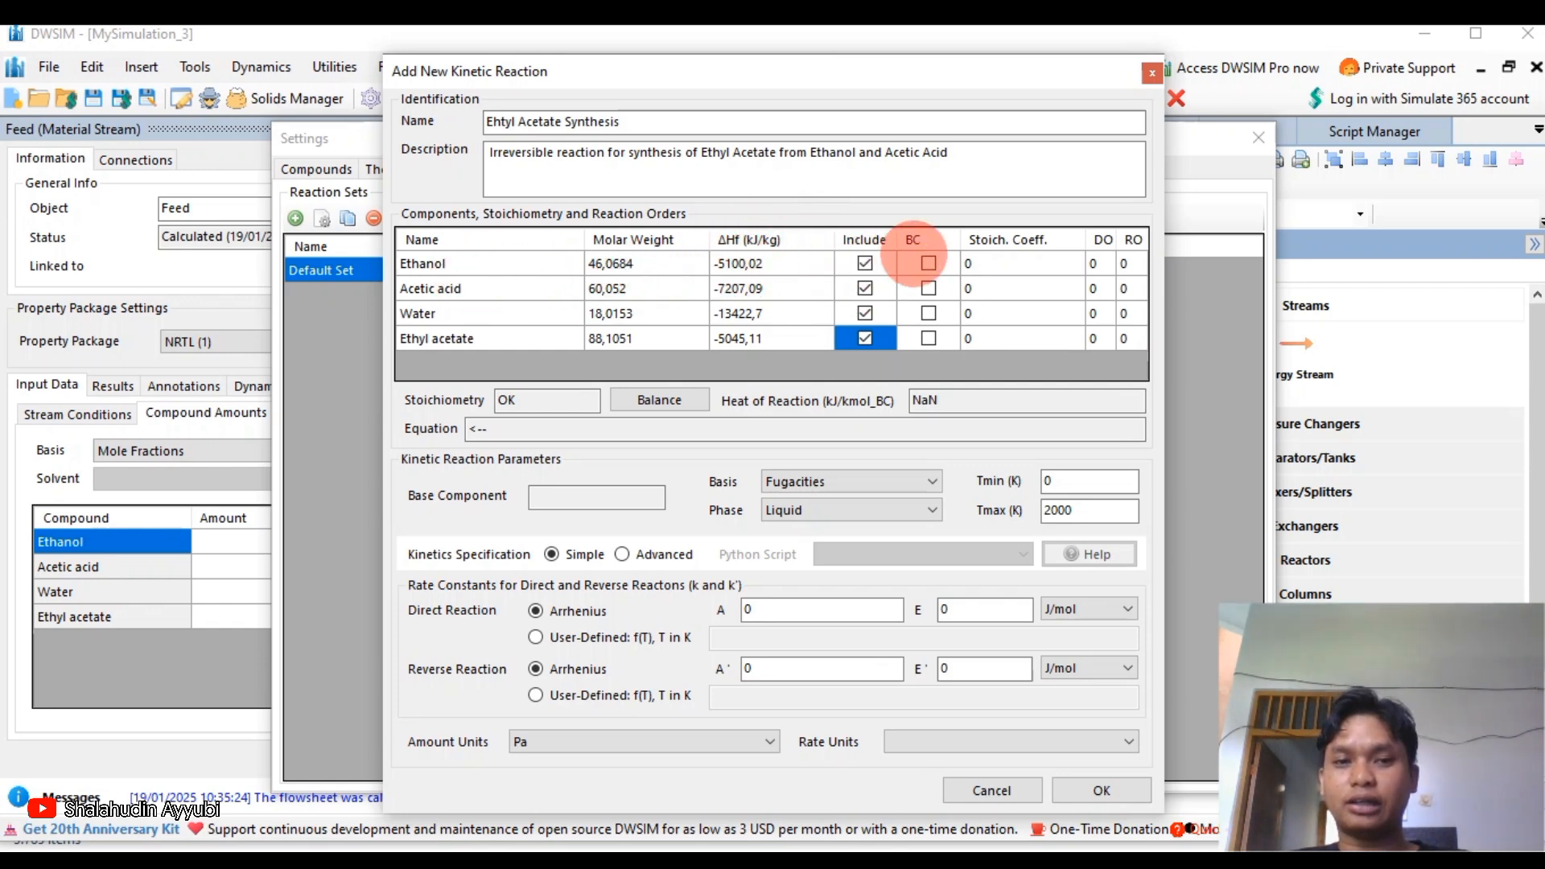
# Choose ethanol as the base component of the kinetic reaction.
pyautogui.click(928, 263)
pyautogui.click(928, 289)
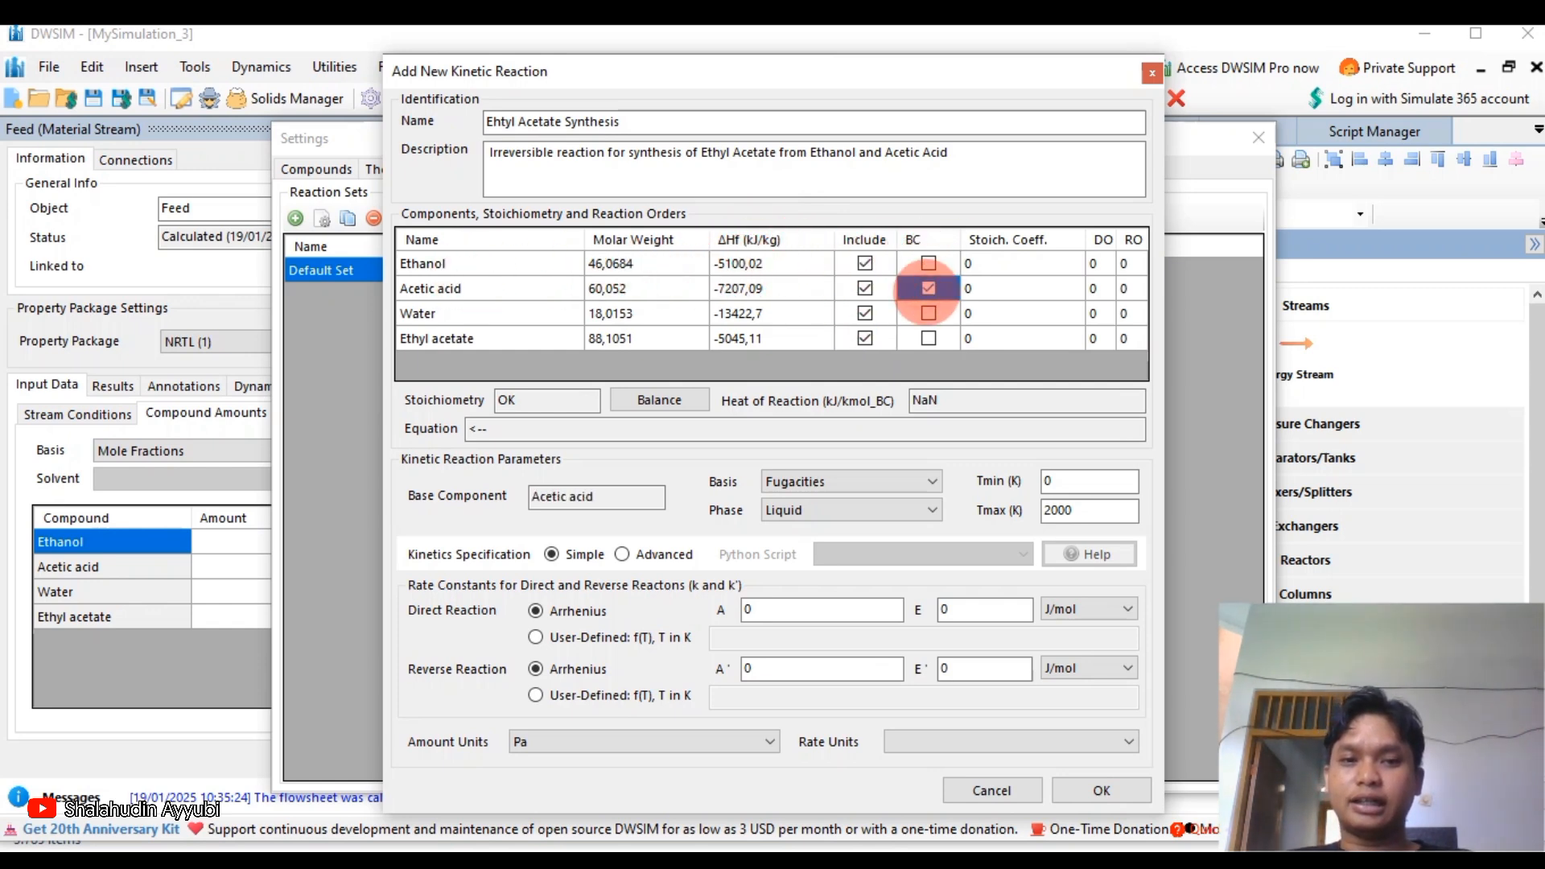
pyautogui.click(930, 261)
pyautogui.click(928, 284)
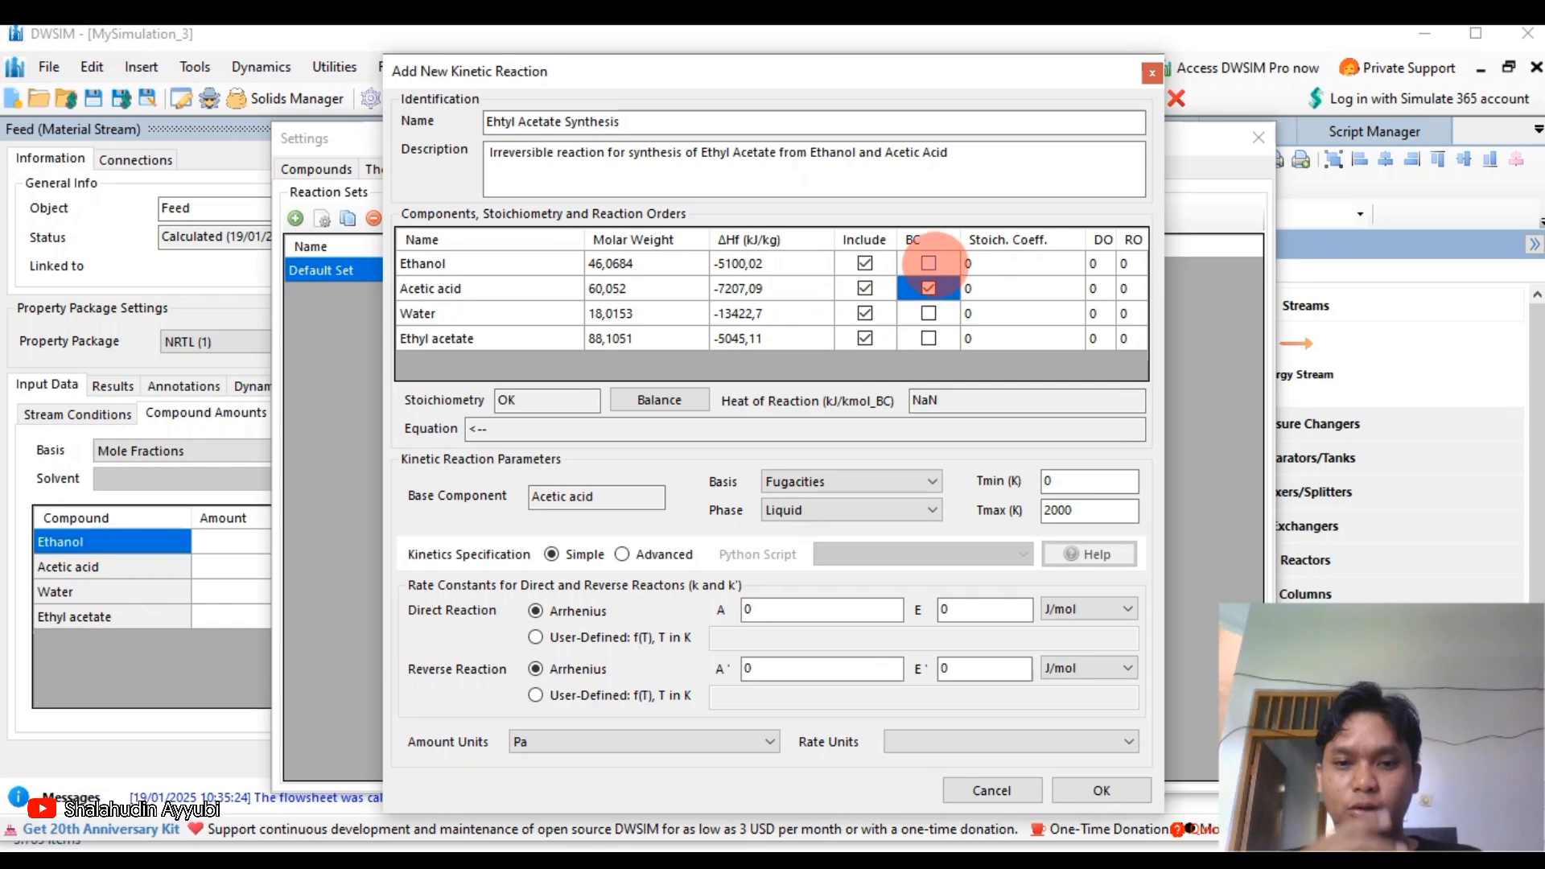
pyautogui.click(929, 264)
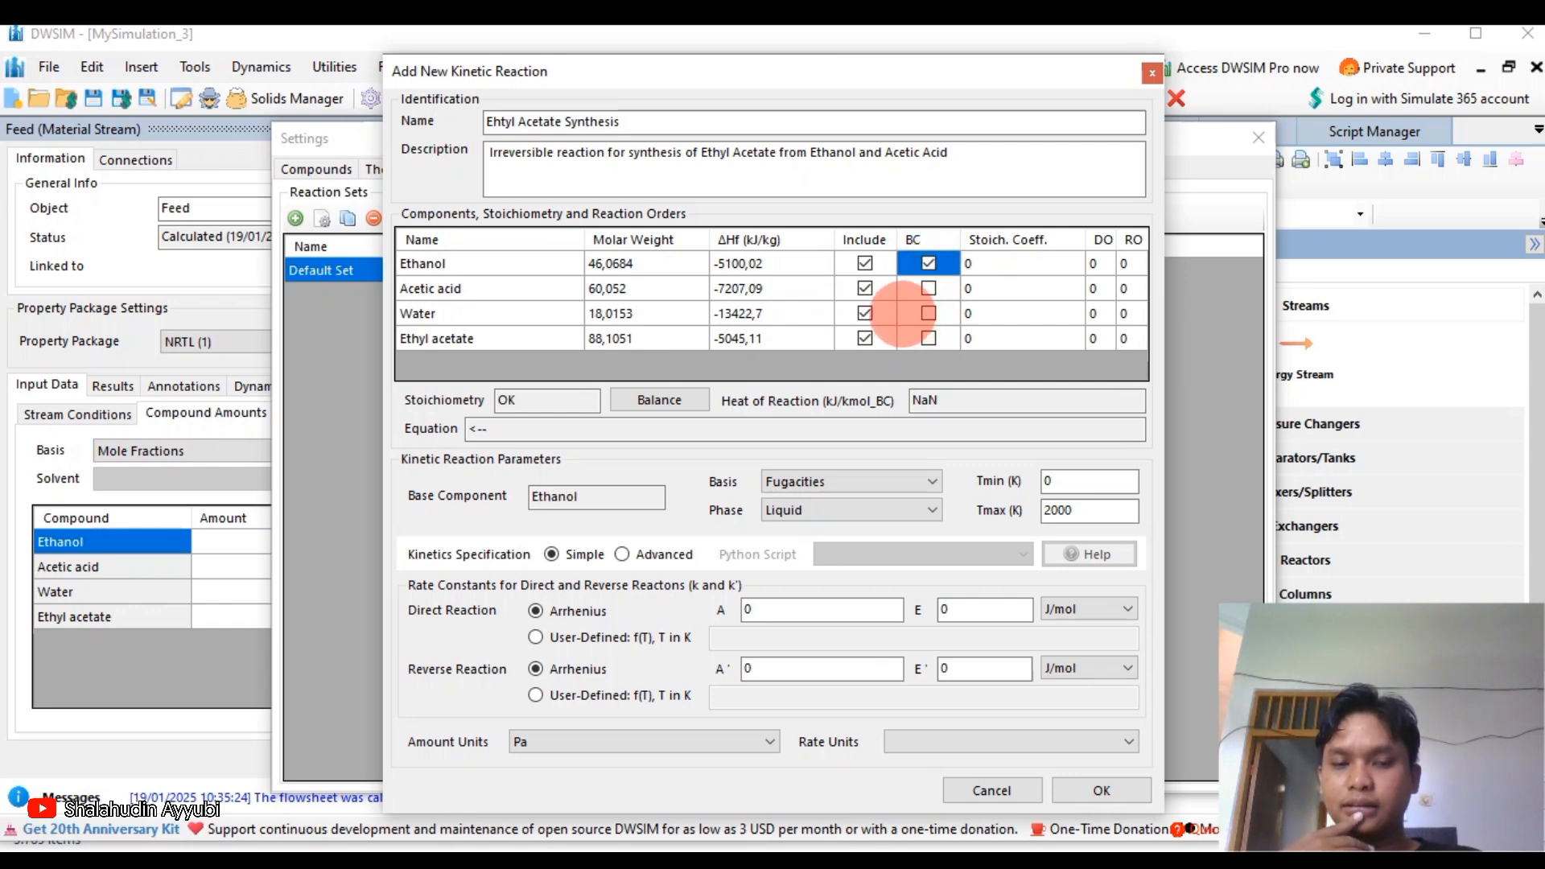
pyautogui.click(928, 288)
pyautogui.click(928, 312)
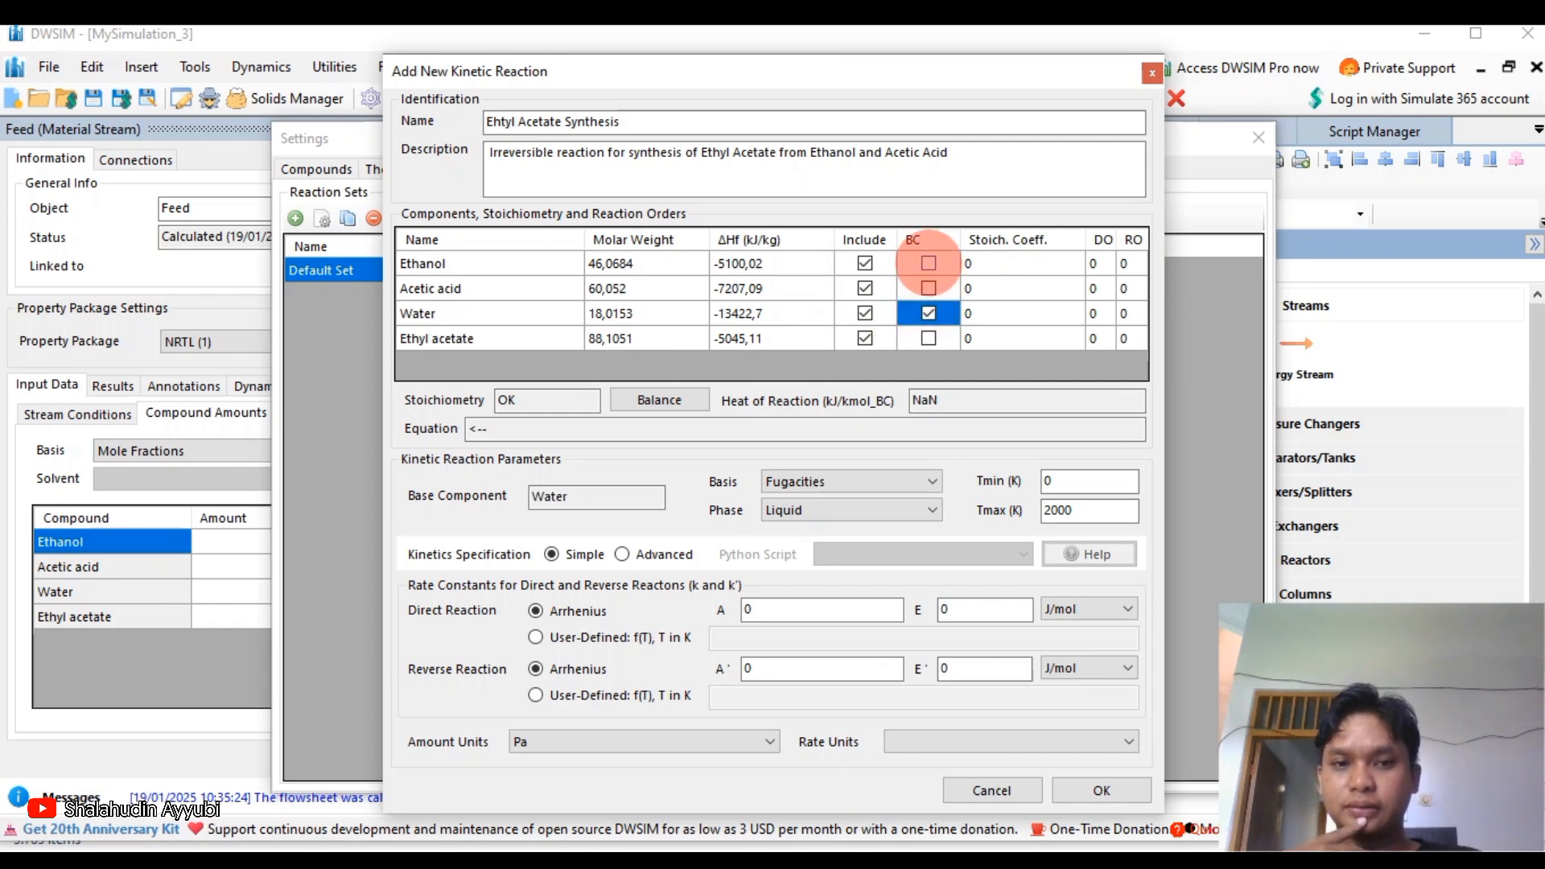
pyautogui.click(928, 263)
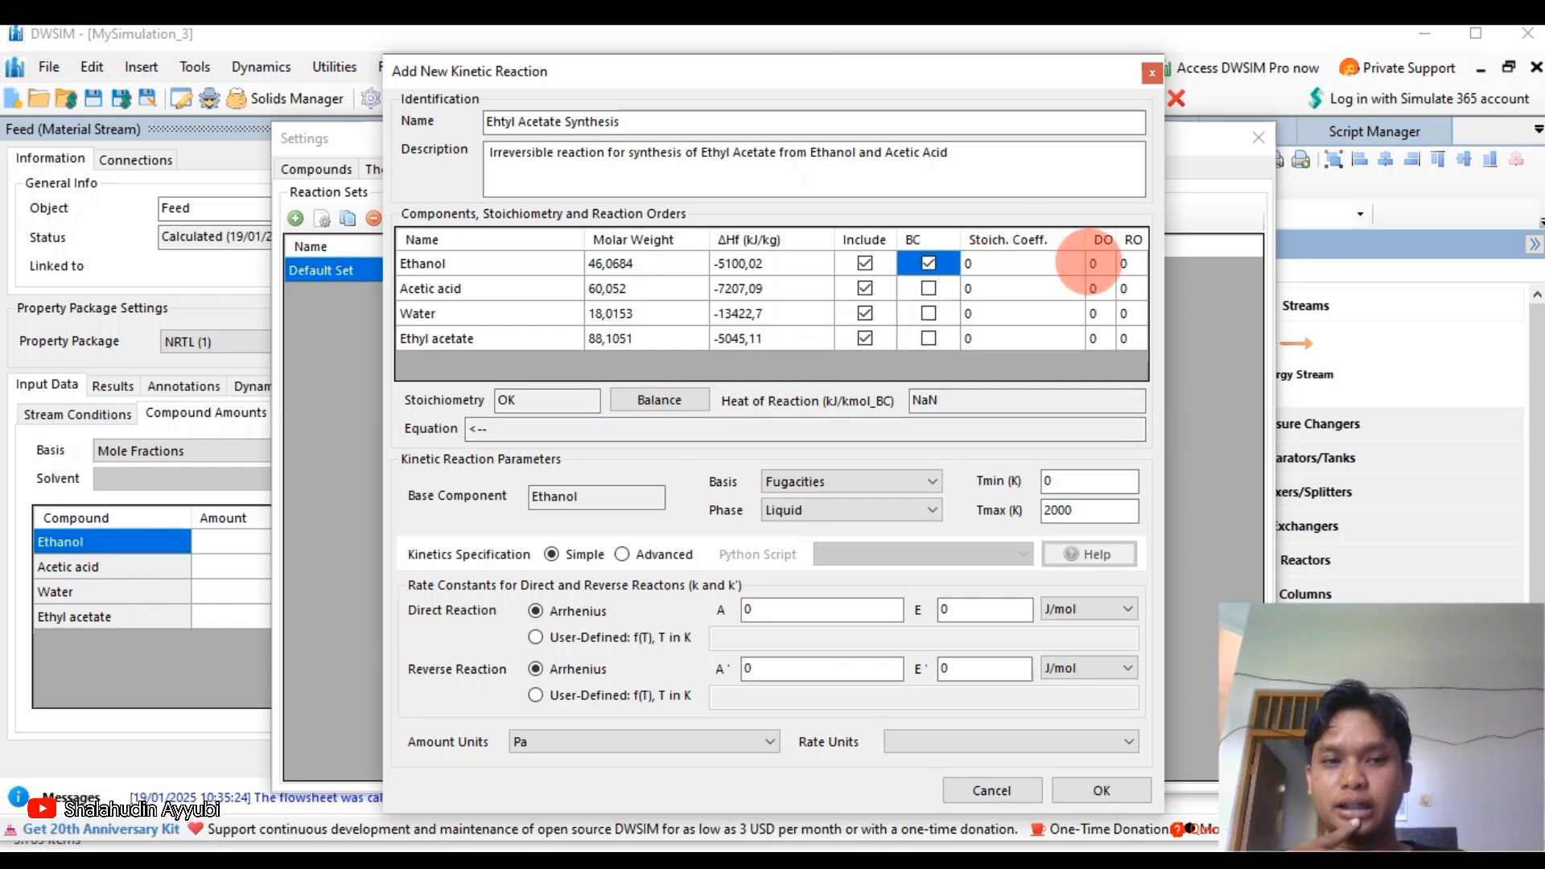
# Set the direct reaction orders of ethanol and acetic acid to 1.
pyautogui.click(1091, 264)
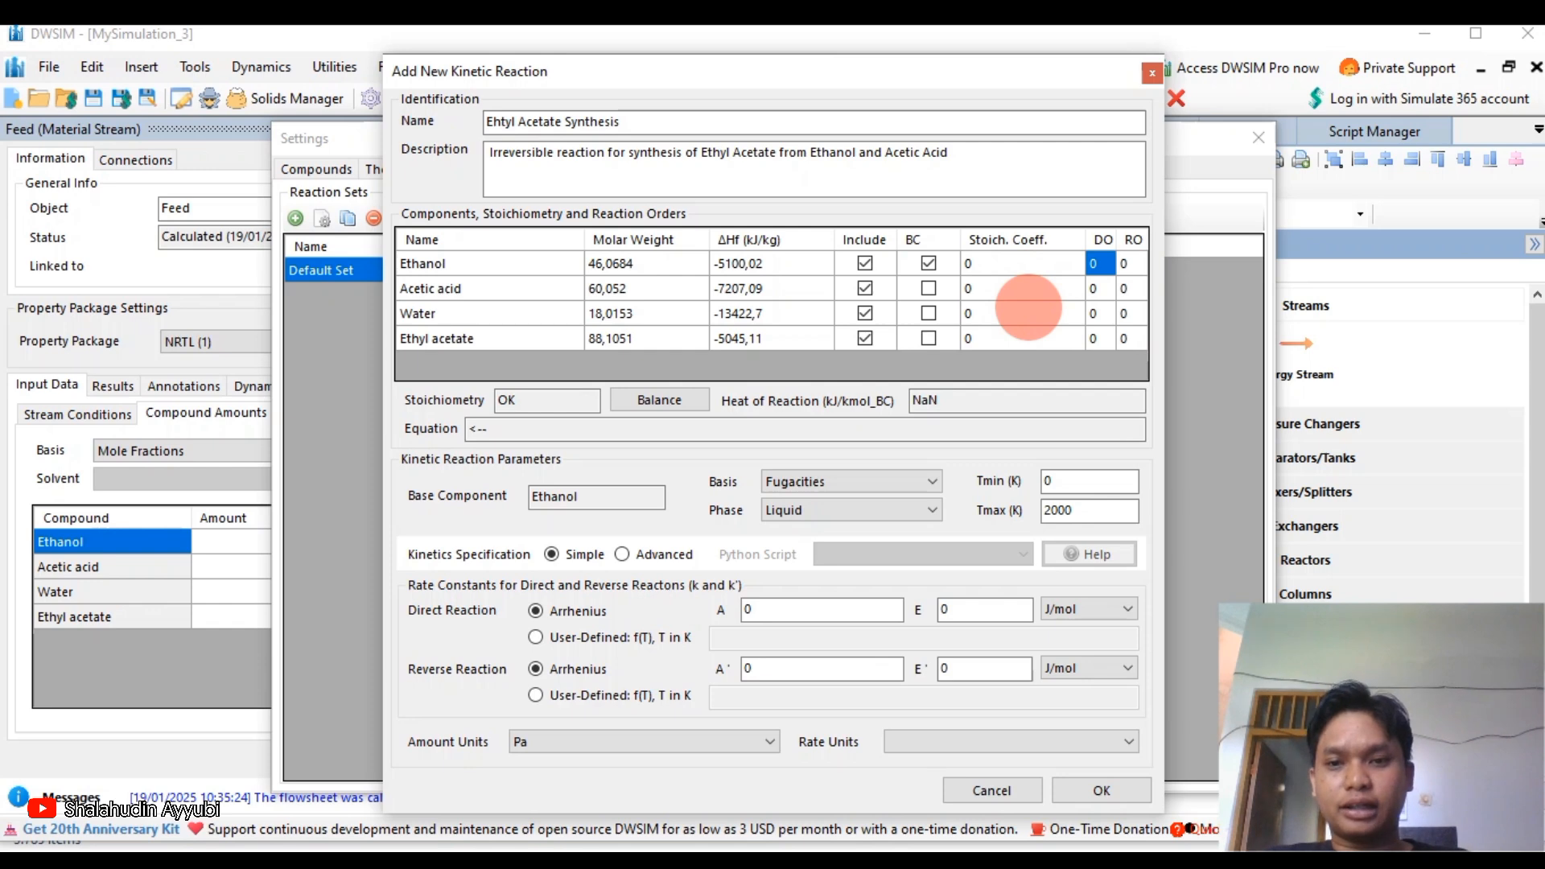
pyautogui.write('1')
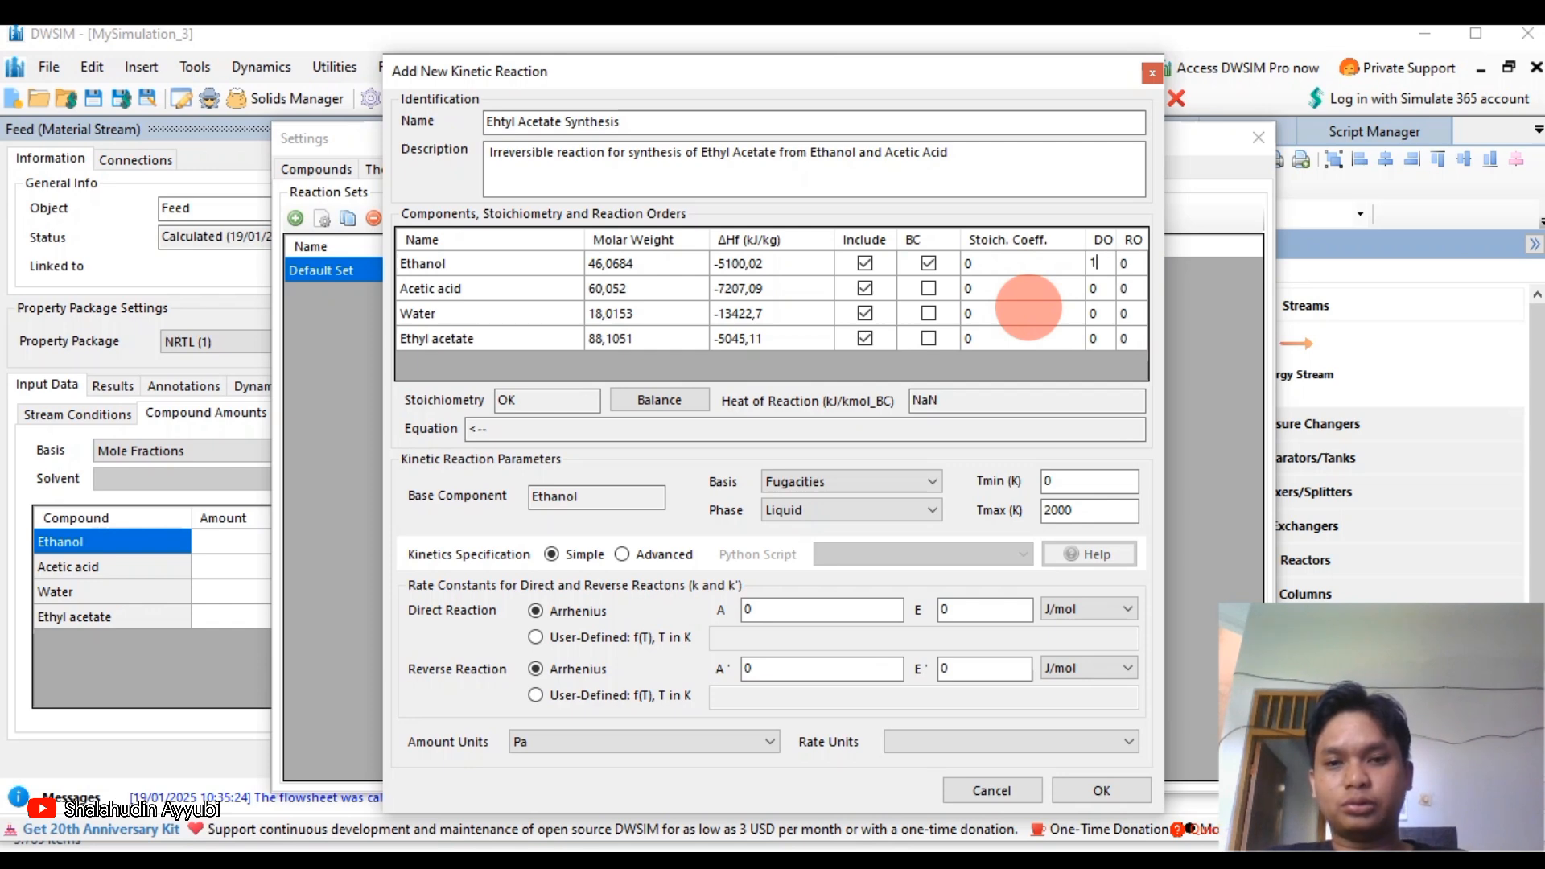
pyautogui.press('Return')
pyautogui.write('1')
pyautogui.press('Return')
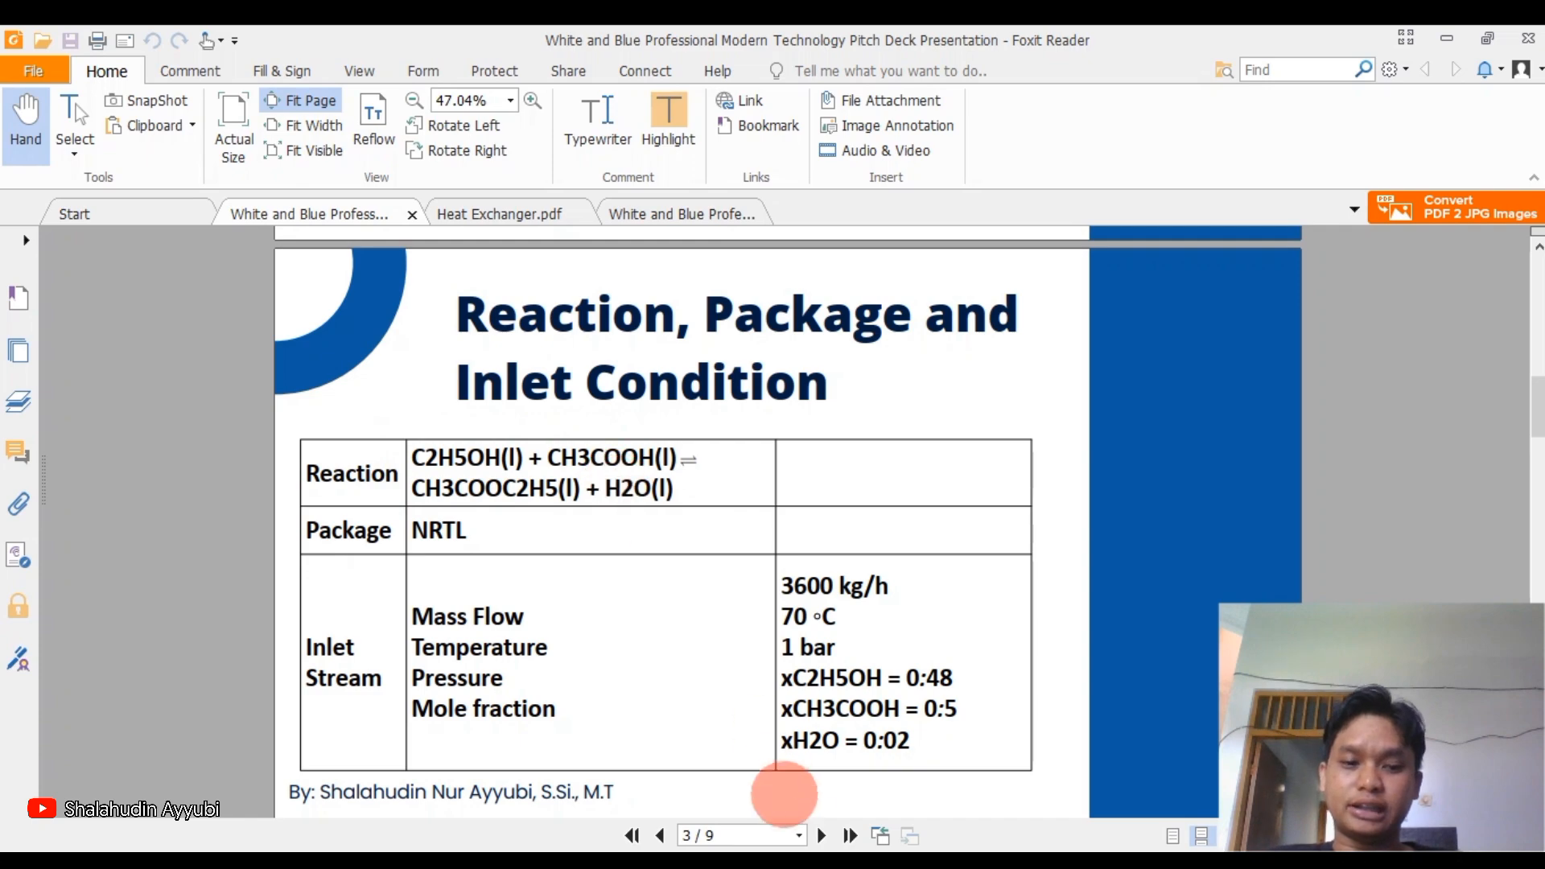
# Set the stoichiometric coefficients of the reactants ethanol and acetic acid to -1 in the kinetic reaction.
pyautogui.hotkey('alt', 'Tab')
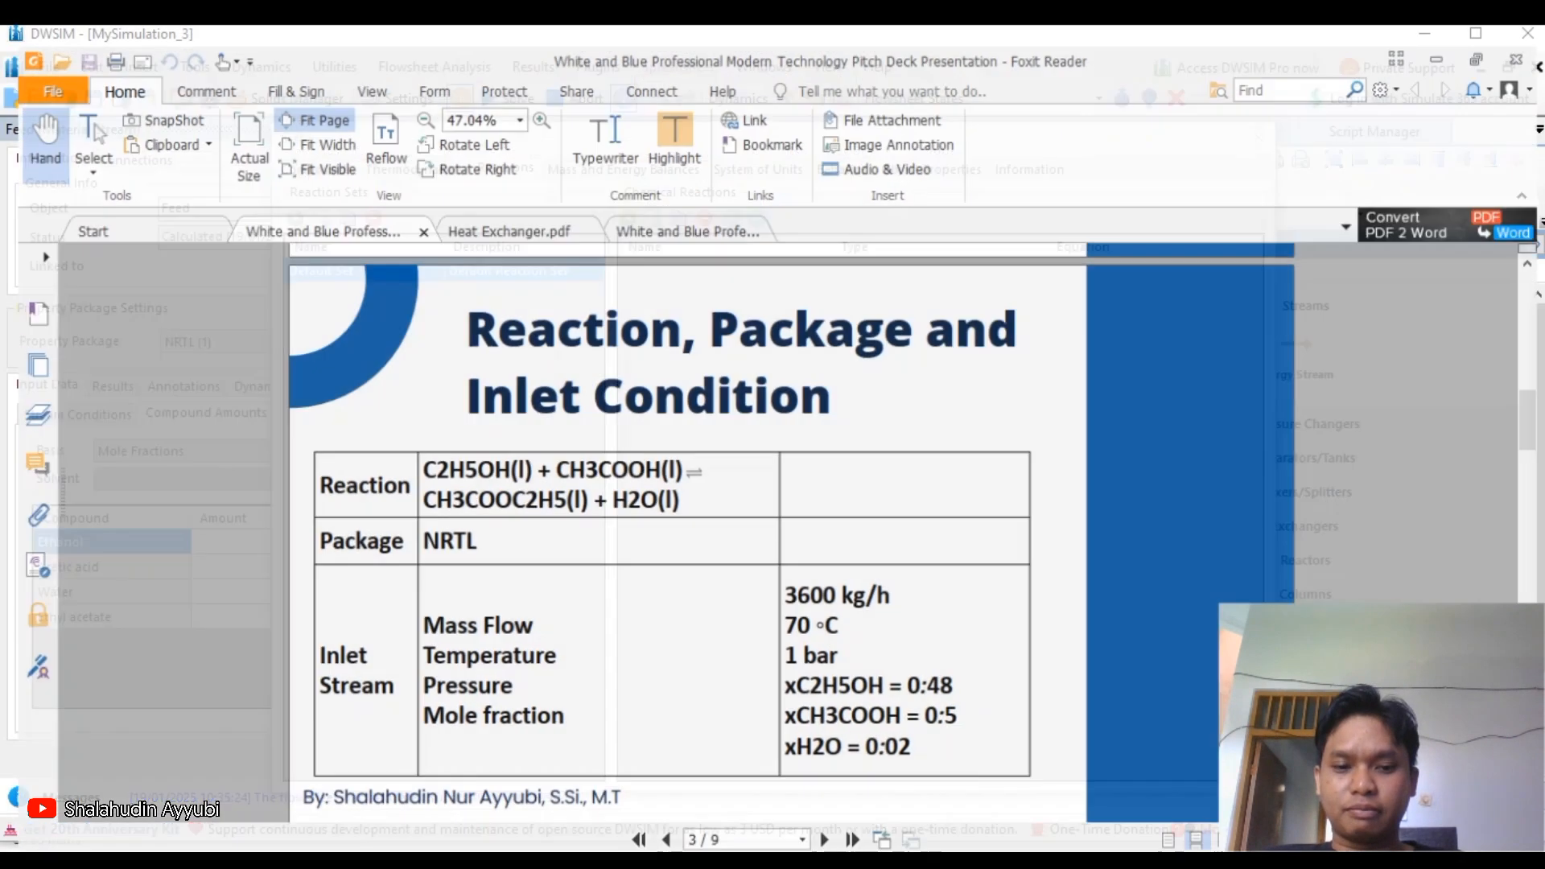
pyautogui.hotkey('alt', 'Tab')
pyautogui.click(854, 859)
pyautogui.click(1033, 769)
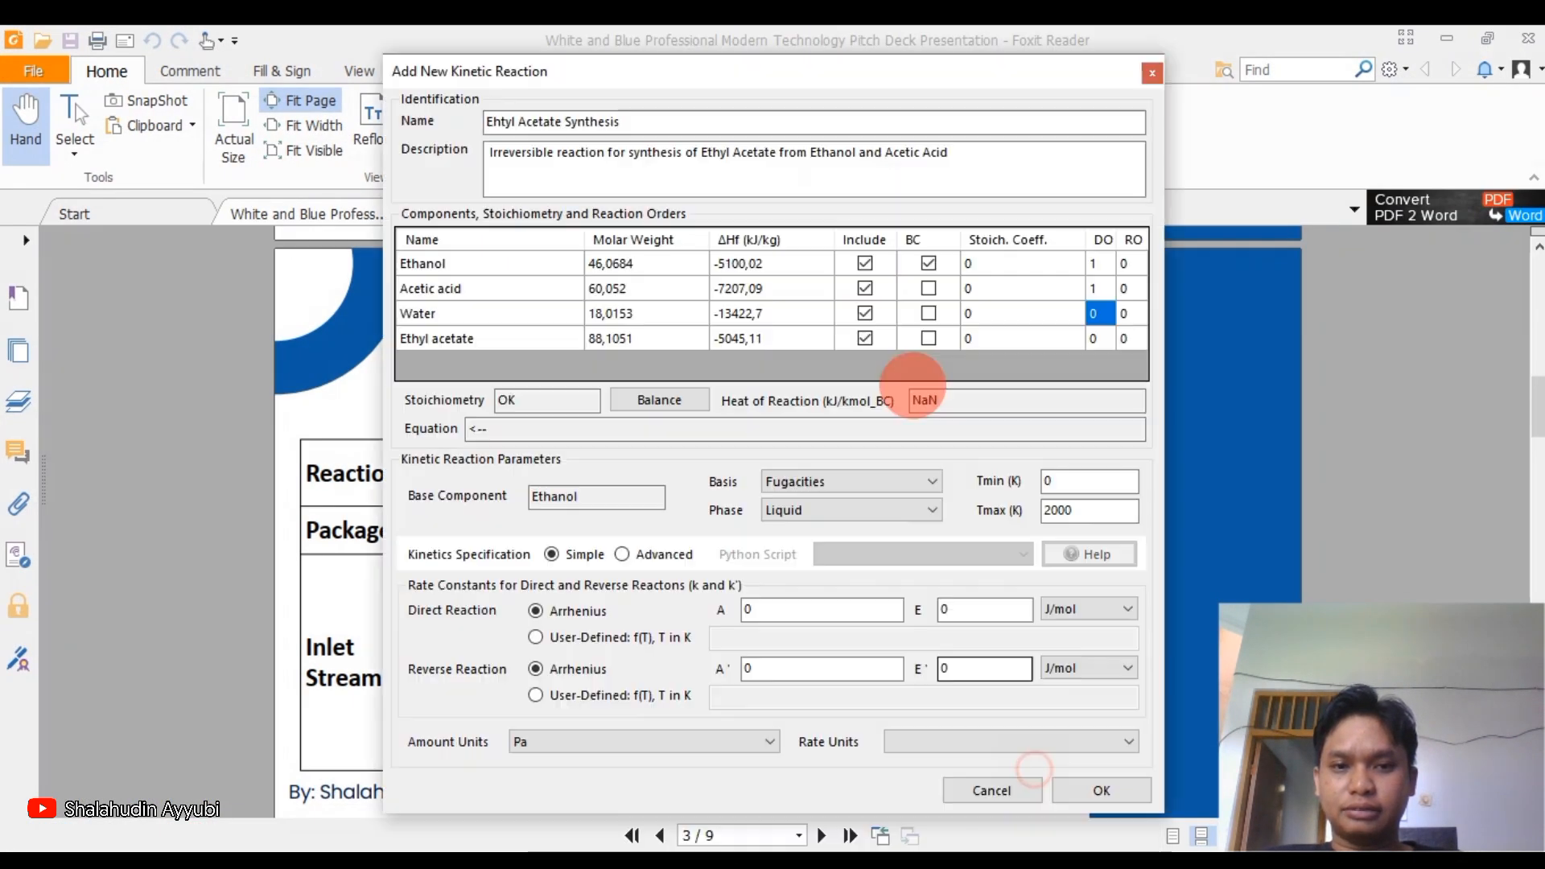
pyautogui.click(996, 263)
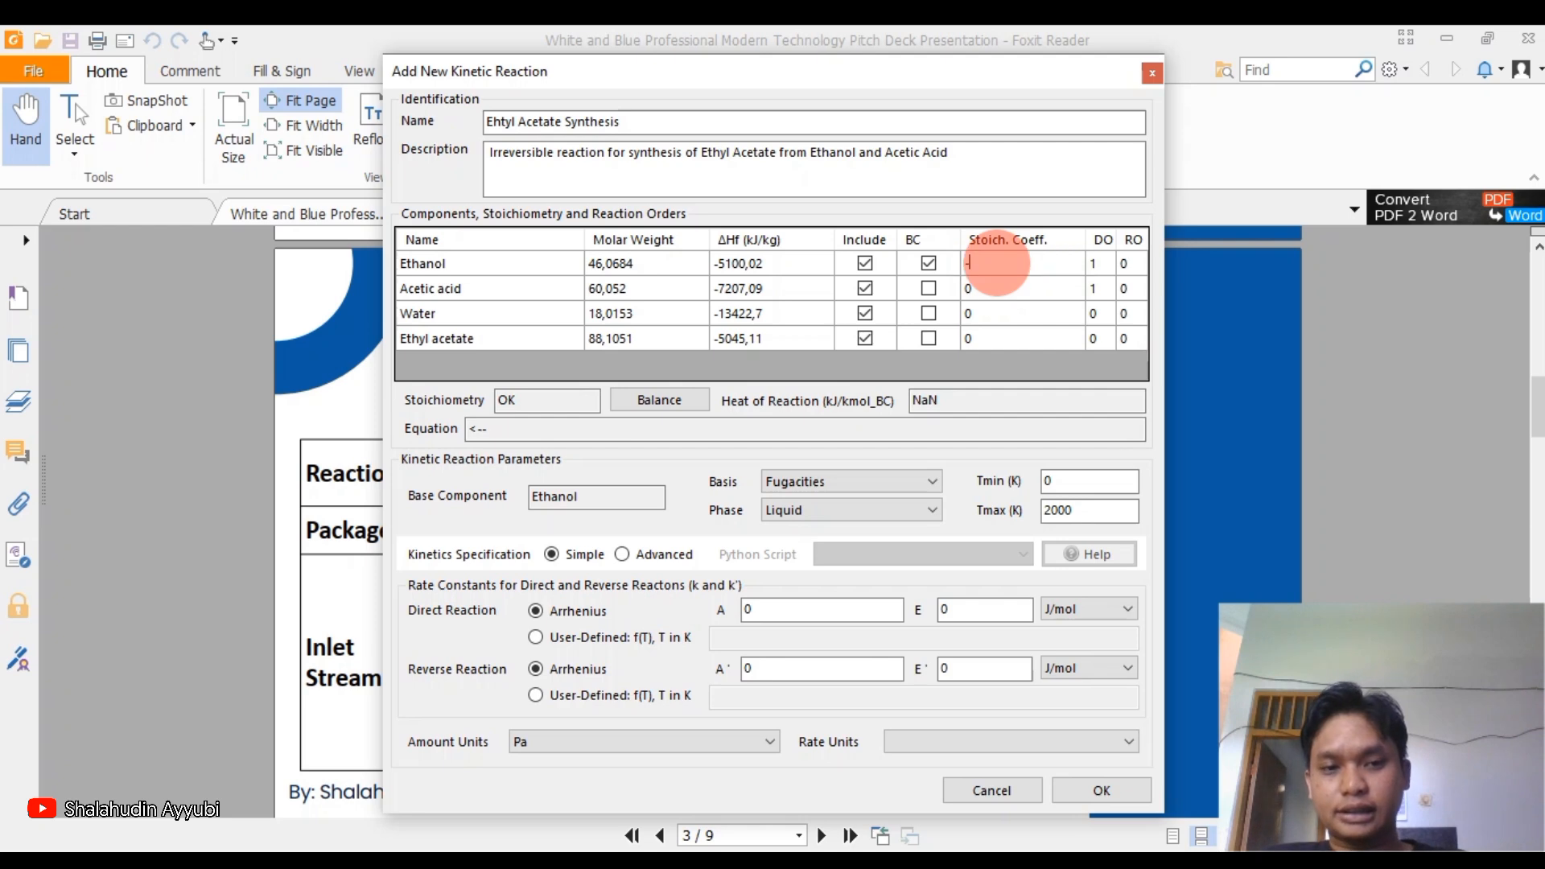
pyautogui.write('-1')
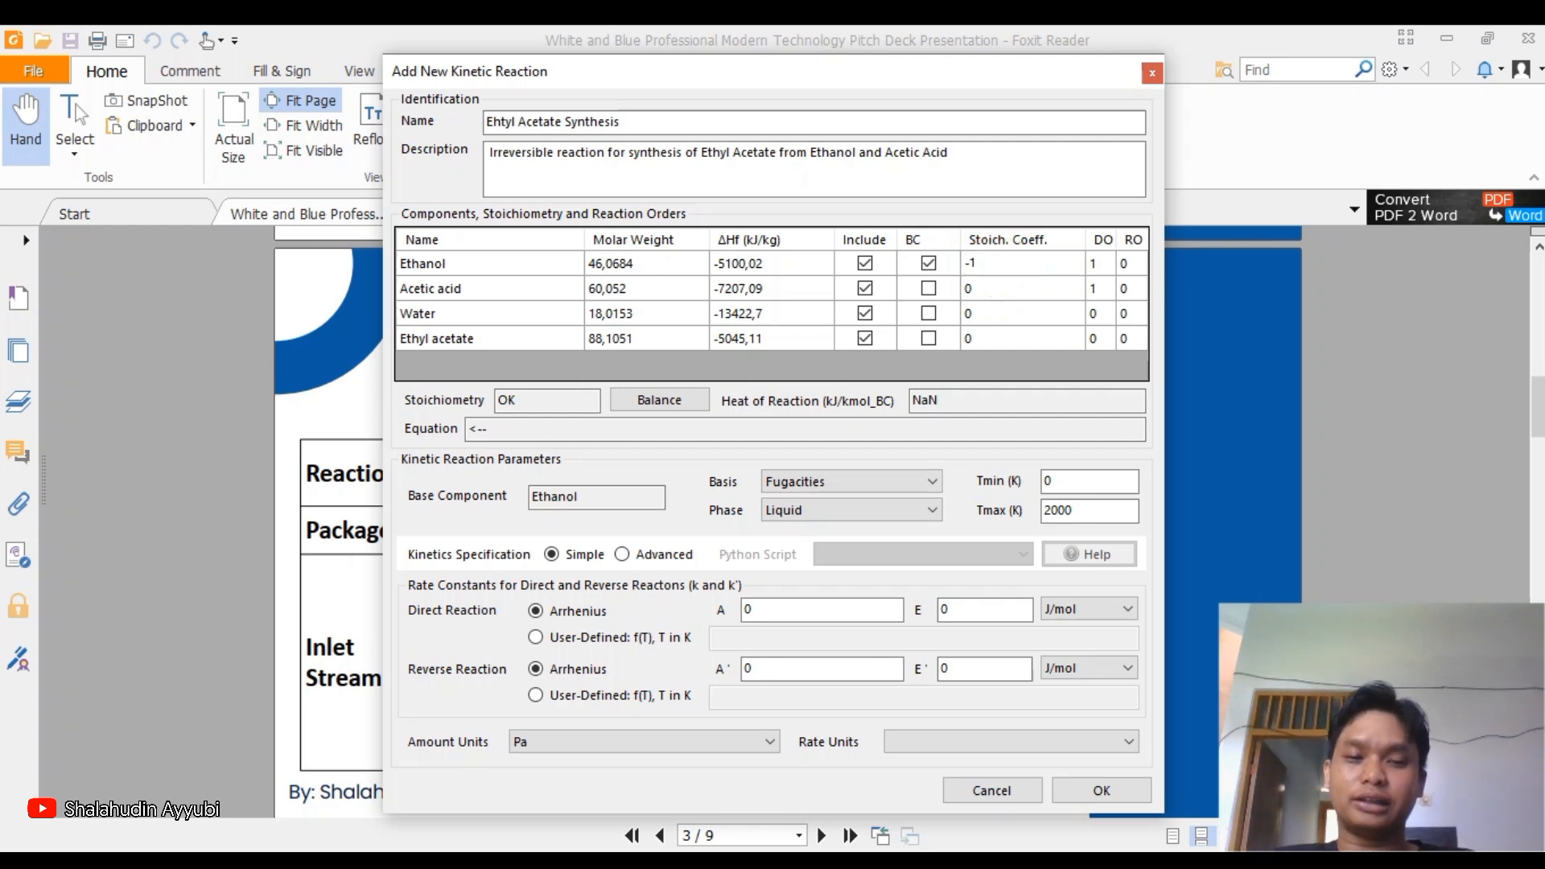
pyautogui.press('Return')
pyautogui.write('-1')
pyautogui.press('Return')
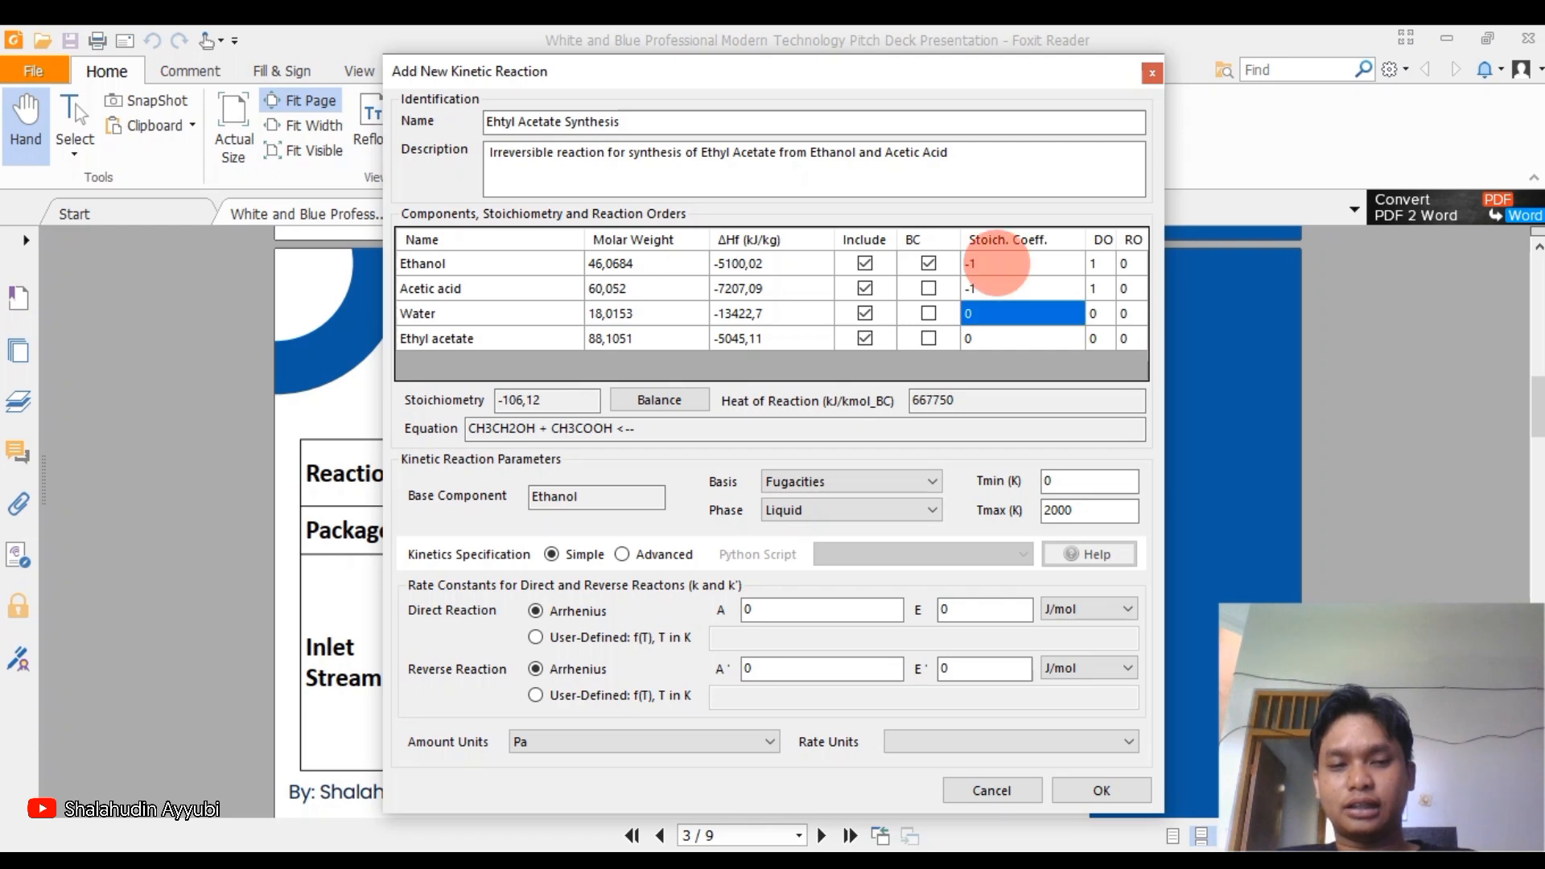
# Set the stoichiometric coefficients of the products water and ethyl acetate to 1, checking the reaction equation on the PDF slide.
pyautogui.write('1')
pyautogui.press('Return')
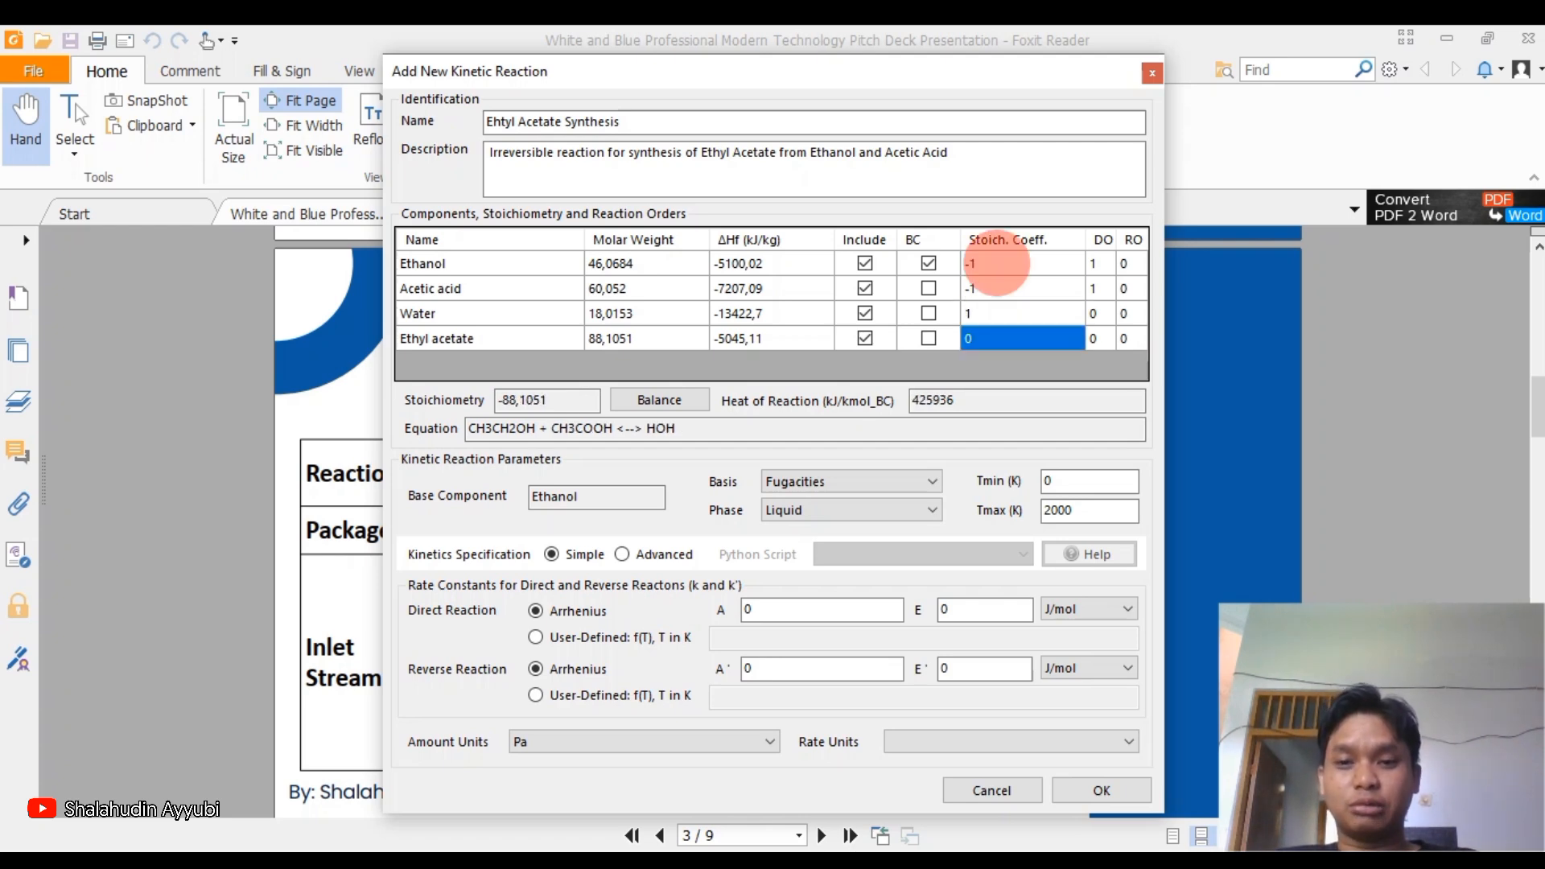
pyautogui.write('1')
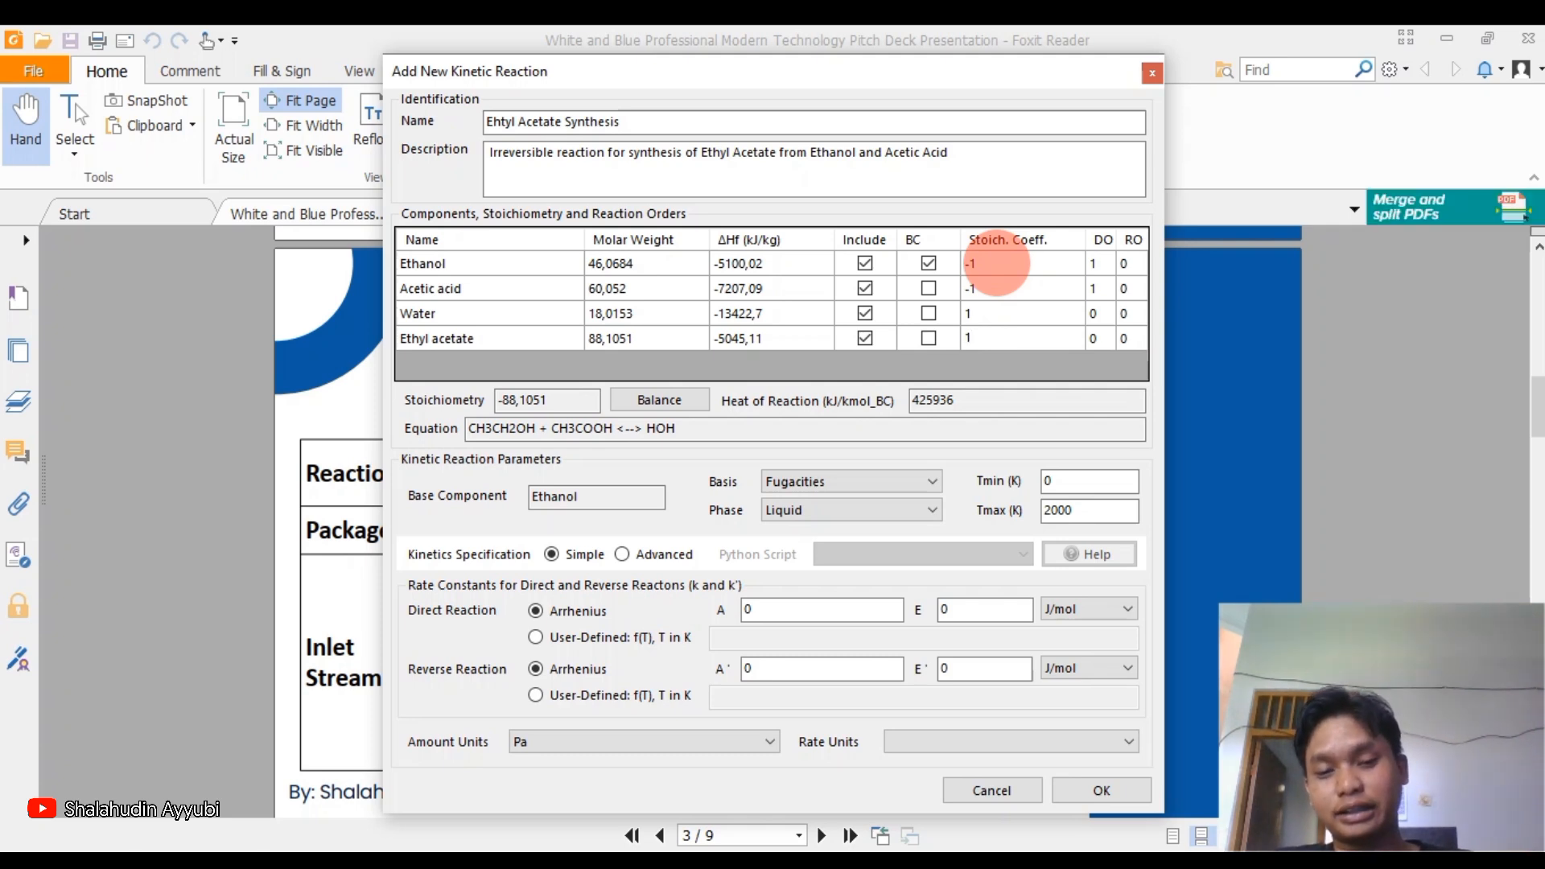
pyautogui.click(837, 829)
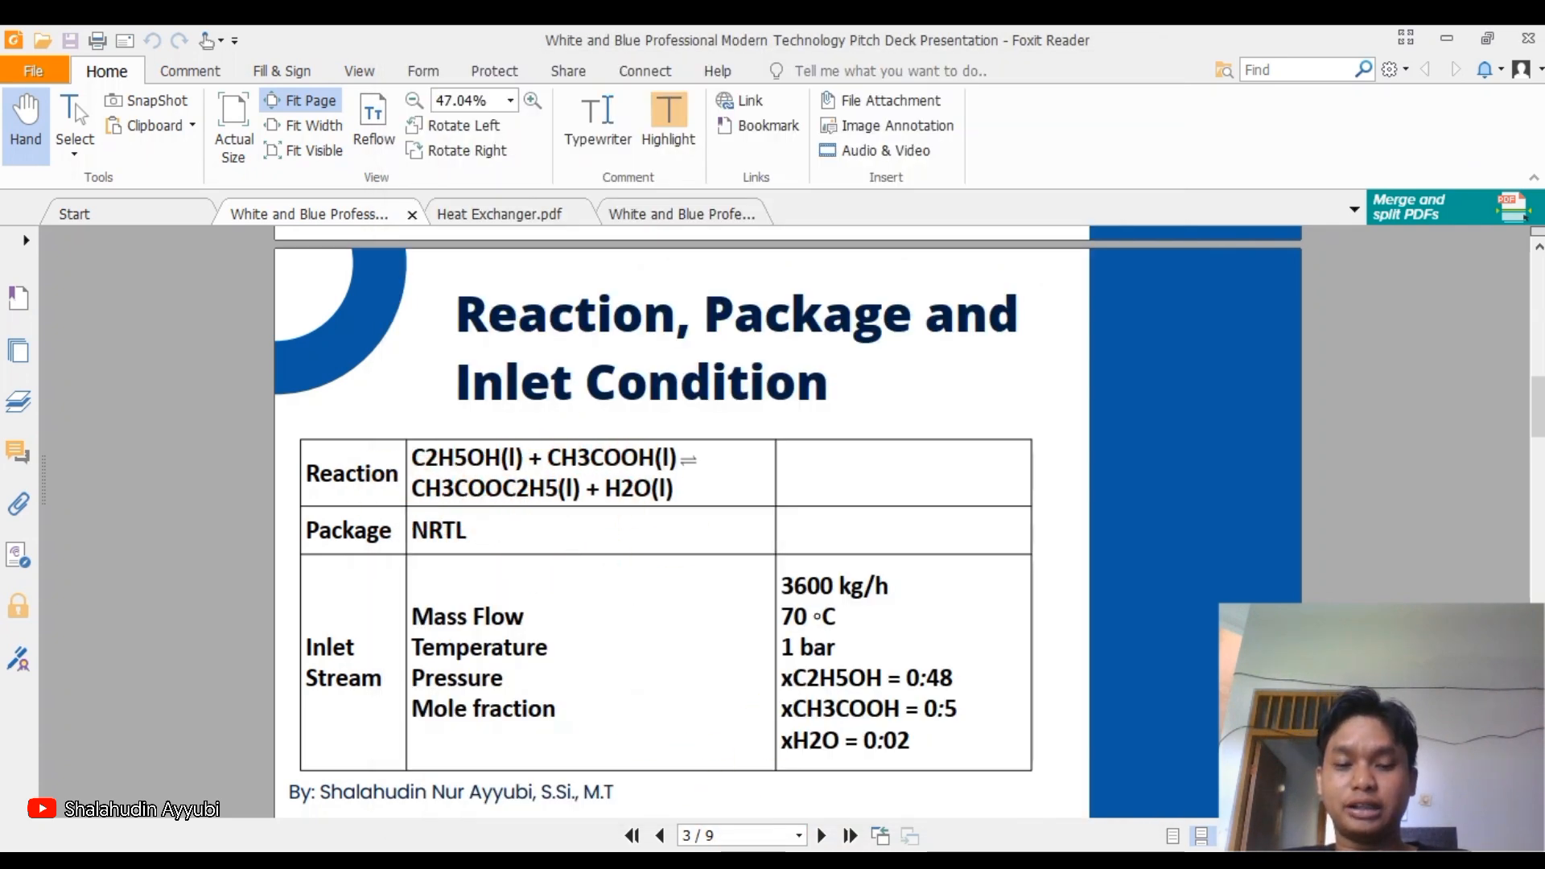
pyautogui.click(754, 862)
pyautogui.click(856, 858)
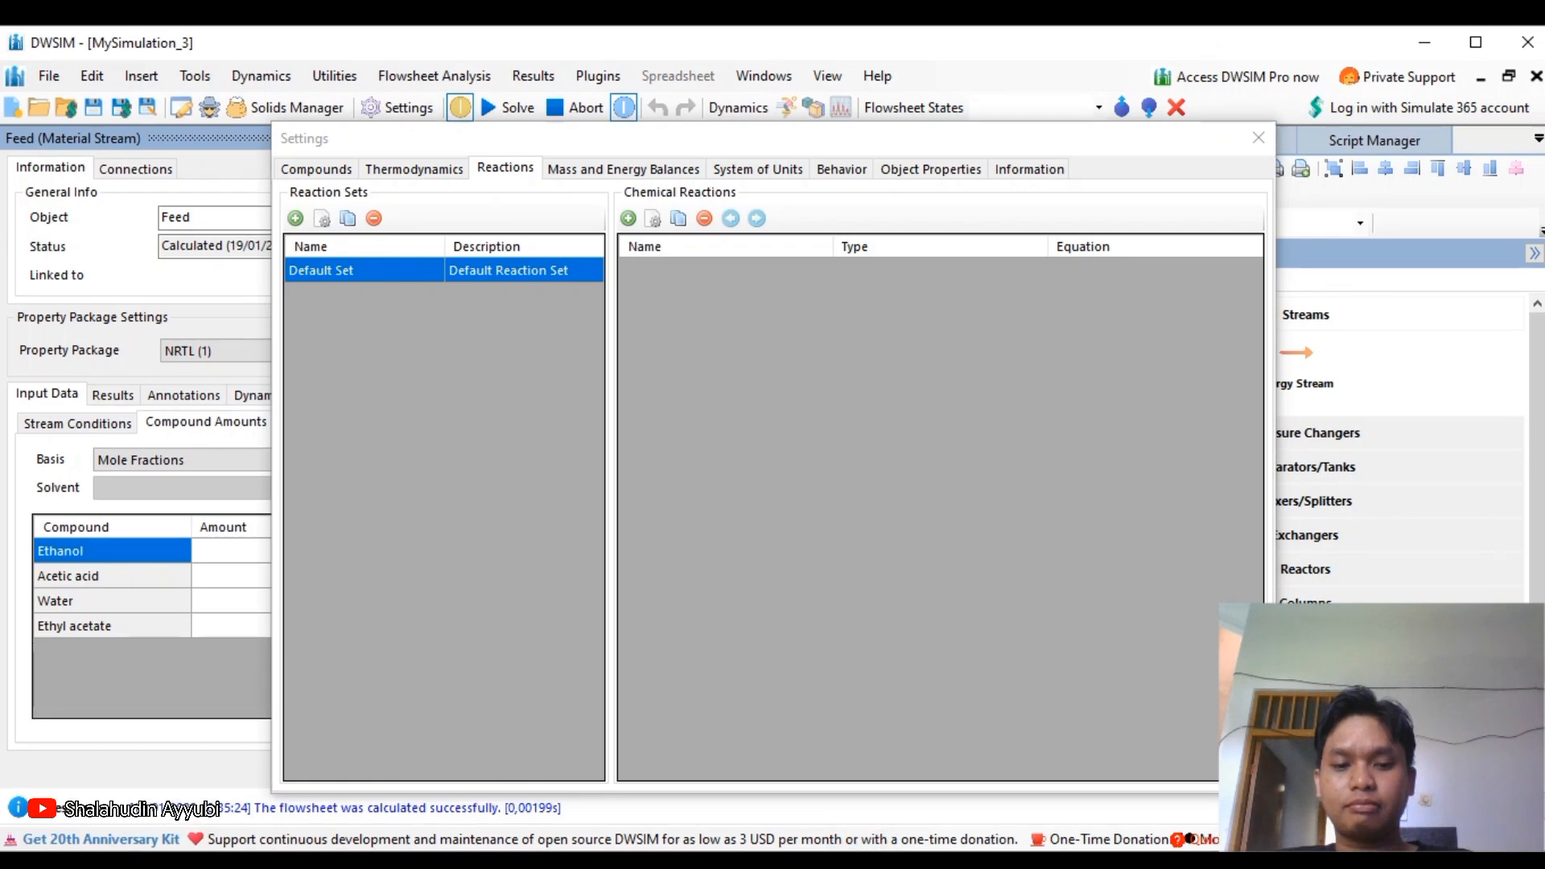
pyautogui.click(1039, 734)
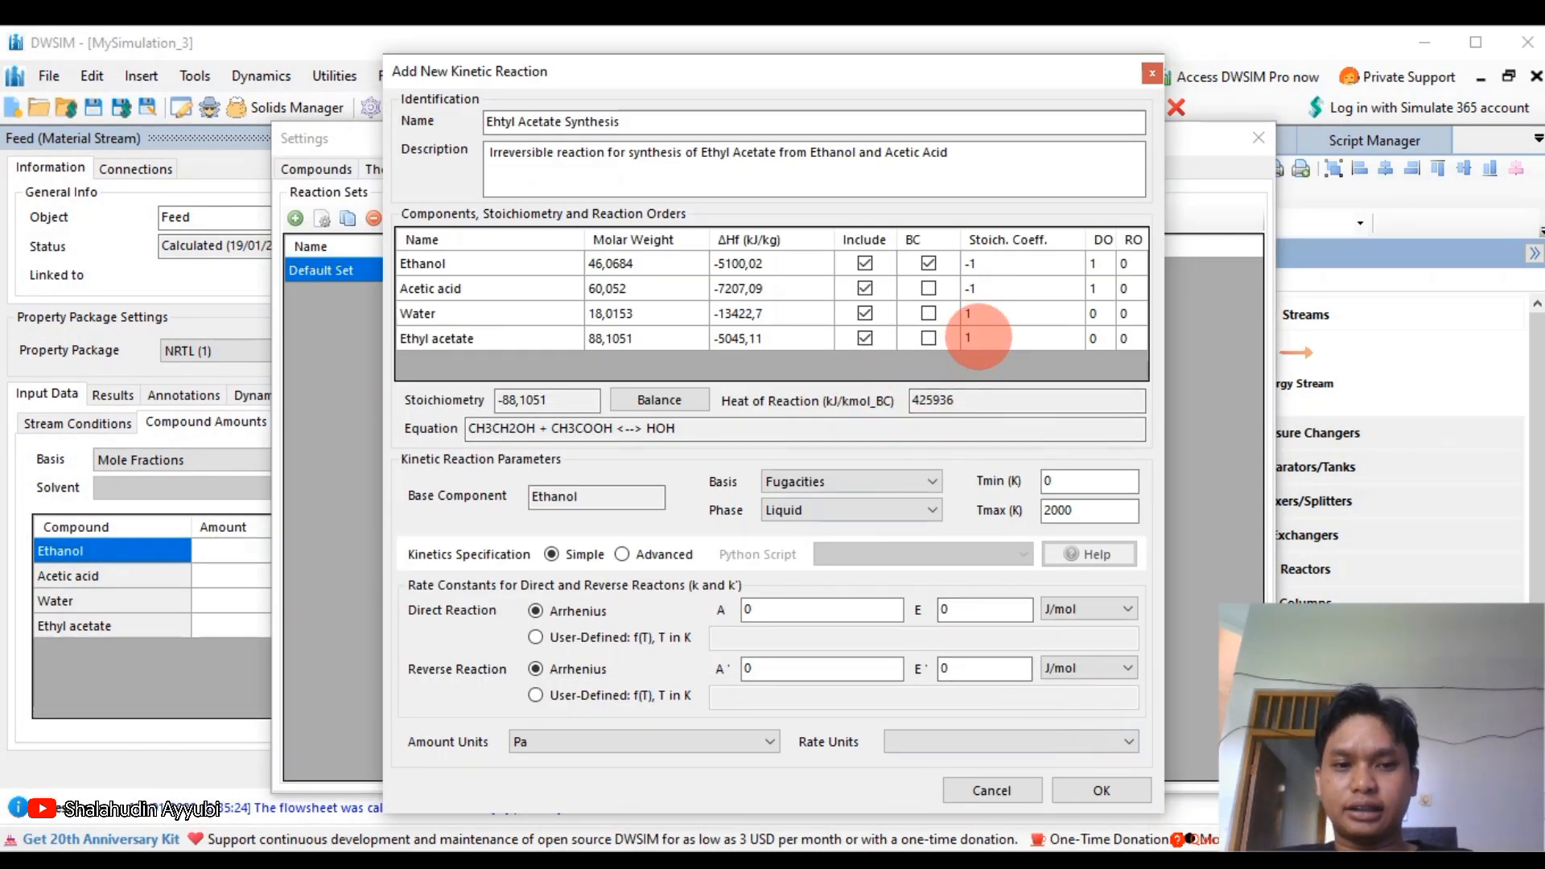
pyautogui.press('Return')
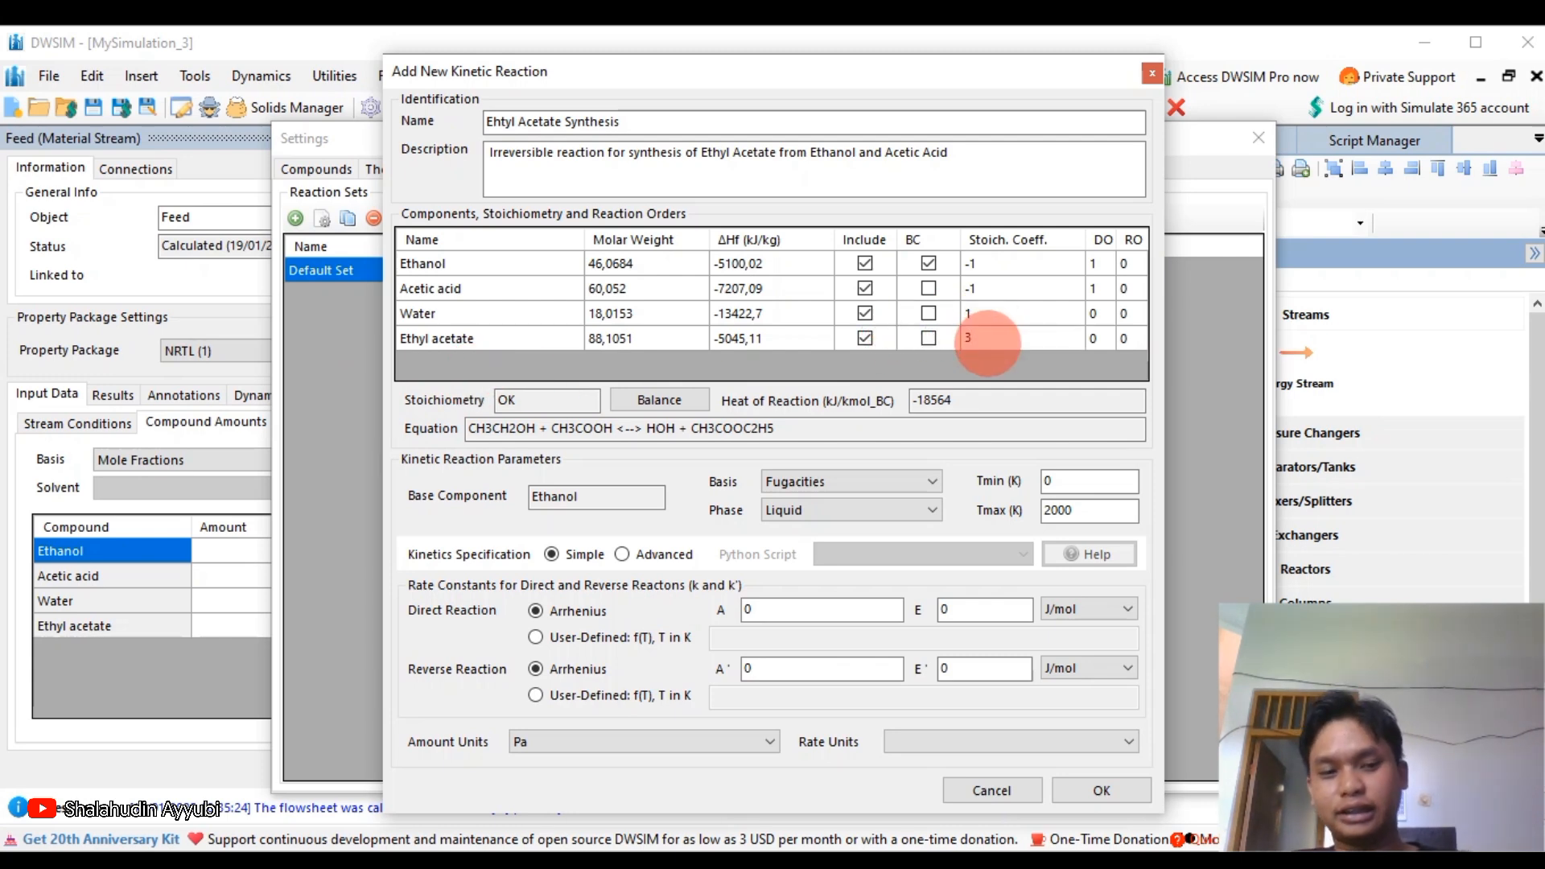
# Try a stoichiometric coefficient of 3 for ethyl acetate, and set it back to 1.
pyautogui.press('Return')
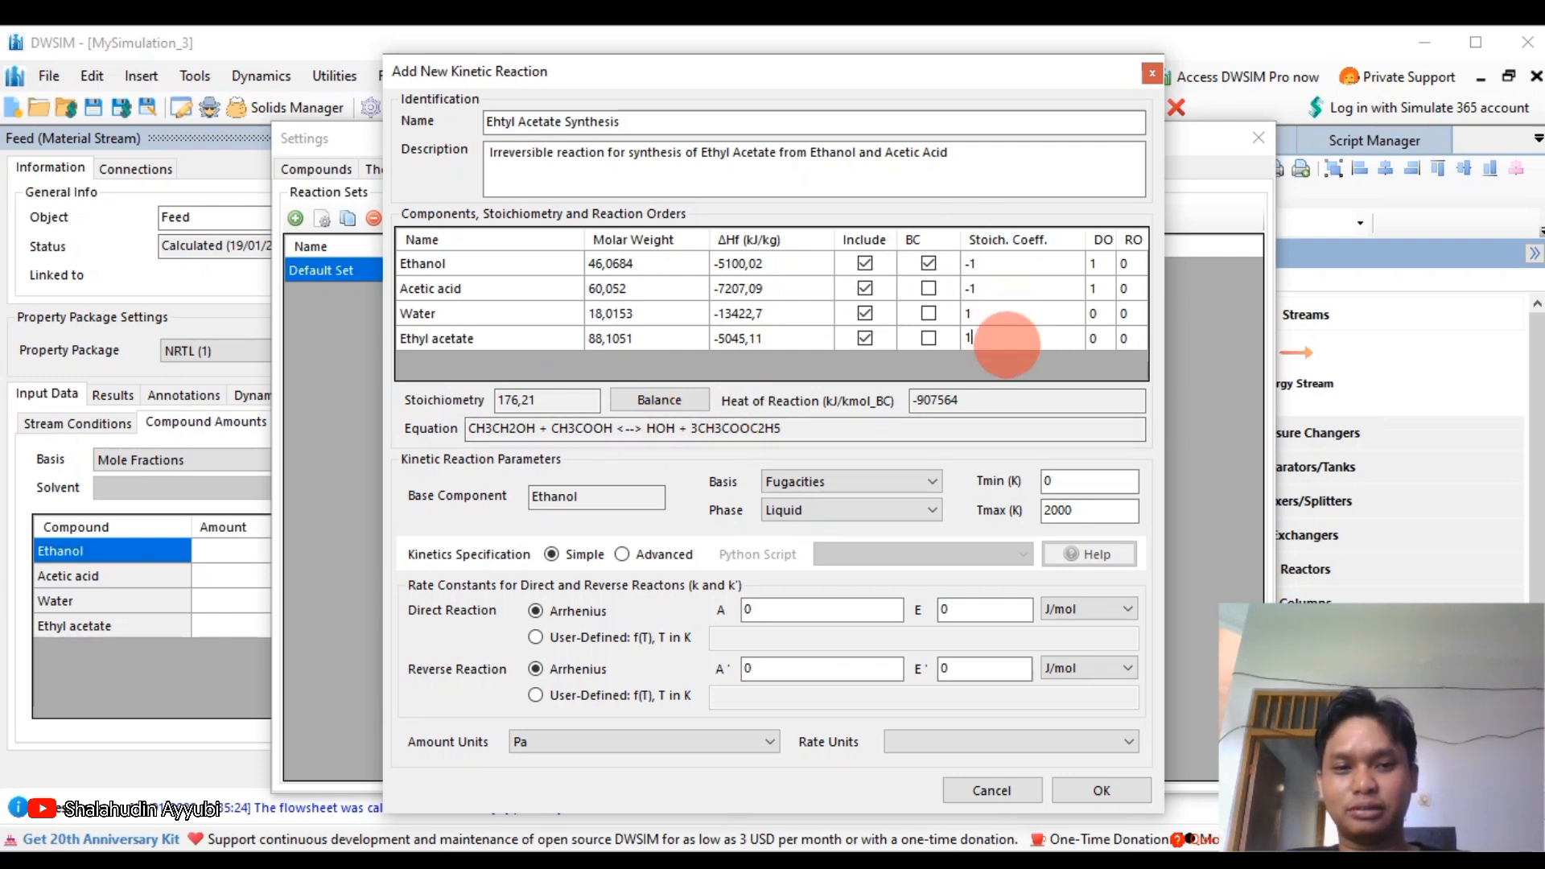
pyautogui.press('Return')
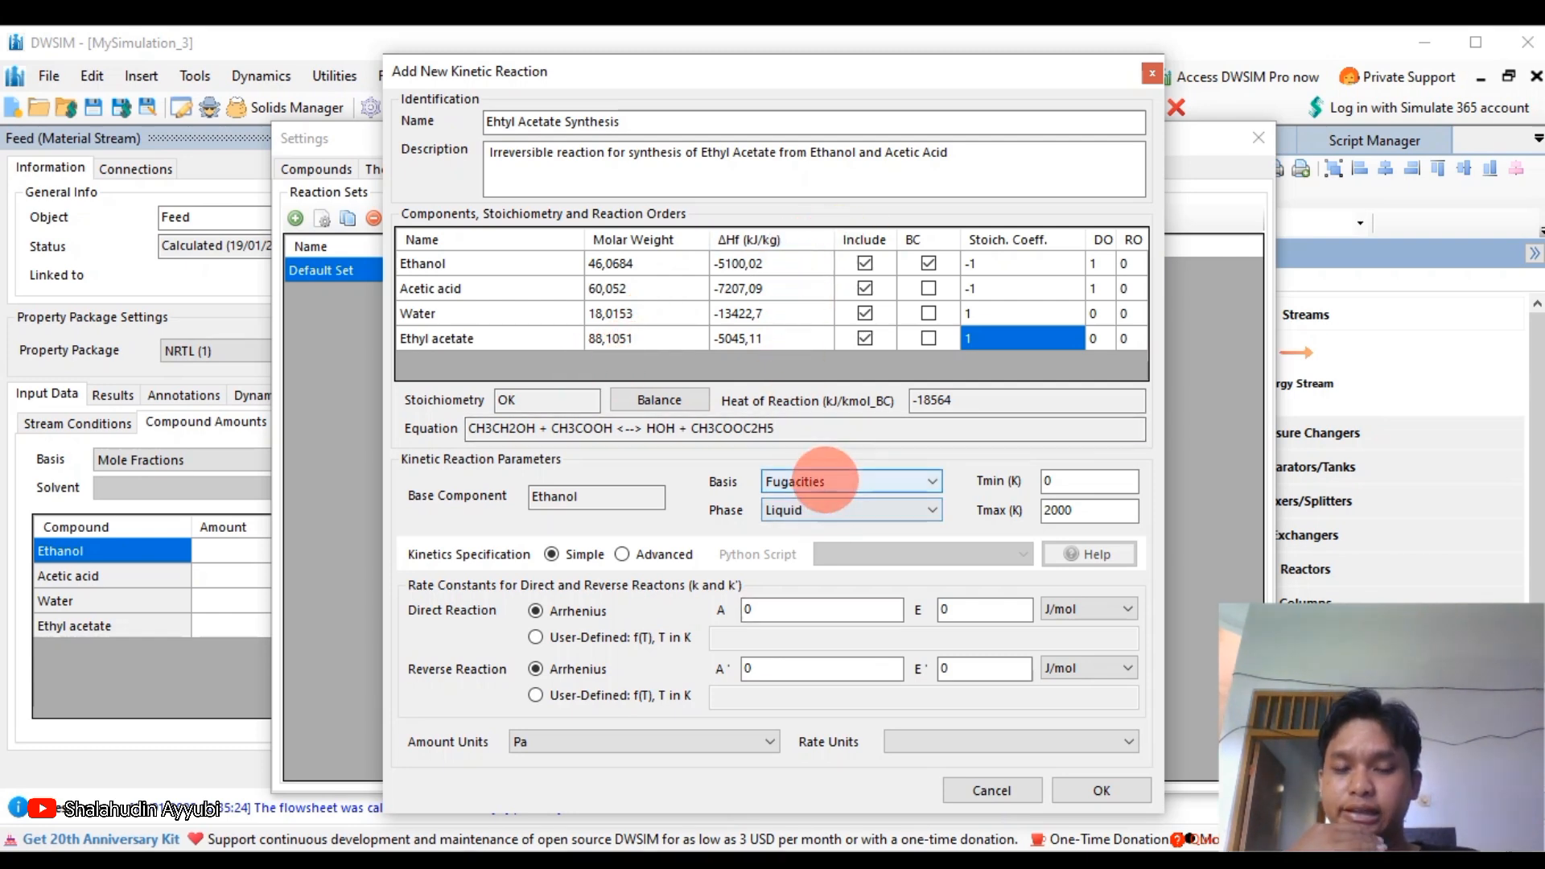
# Set the kinetic reaction's basis to Molar Concentrations, its phase to Liquid and its minimum temperature to 300 K.
pyautogui.click(824, 481)
pyautogui.click(805, 517)
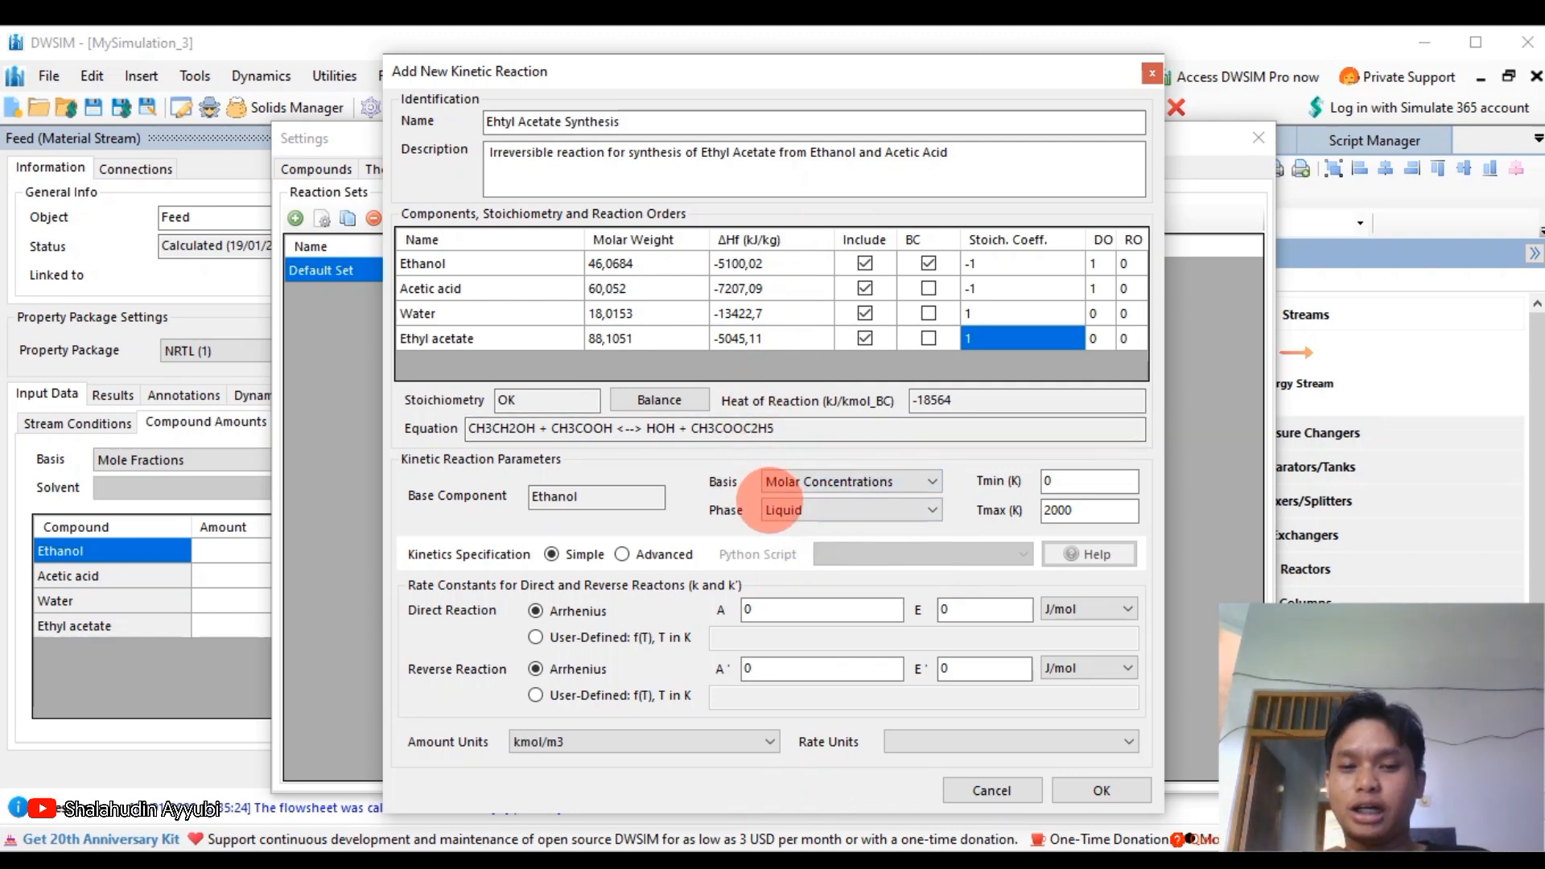
pyautogui.click(786, 512)
pyautogui.click(790, 530)
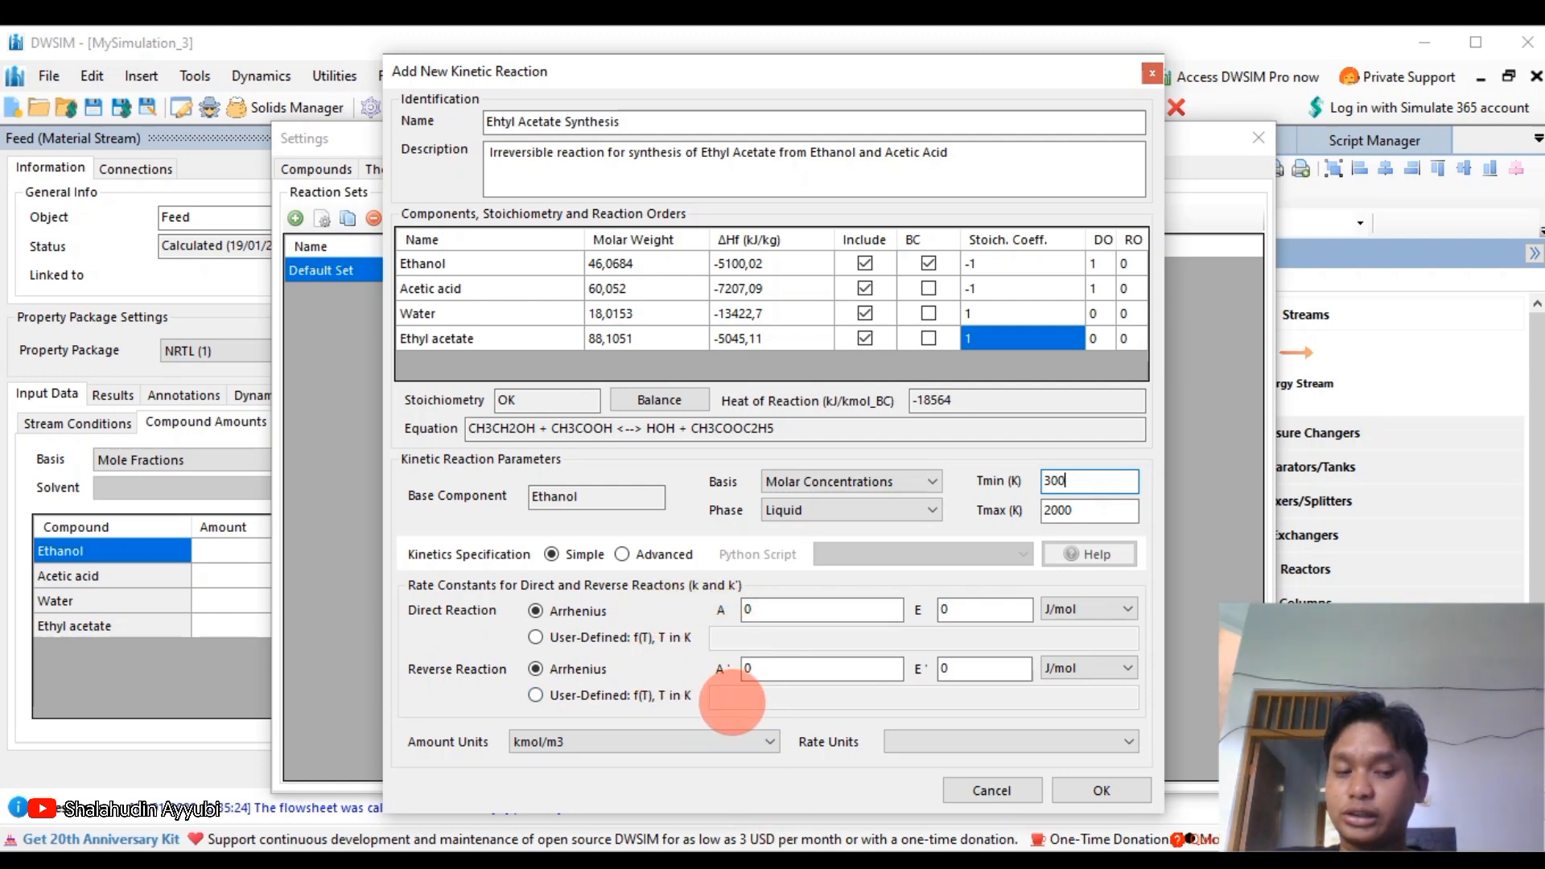
# Look up the reaction kinetics in the Foxit Reader slides and set the direct reaction's Arrhenius factor A to 0,005 in DWSIM.
pyautogui.click(808, 866)
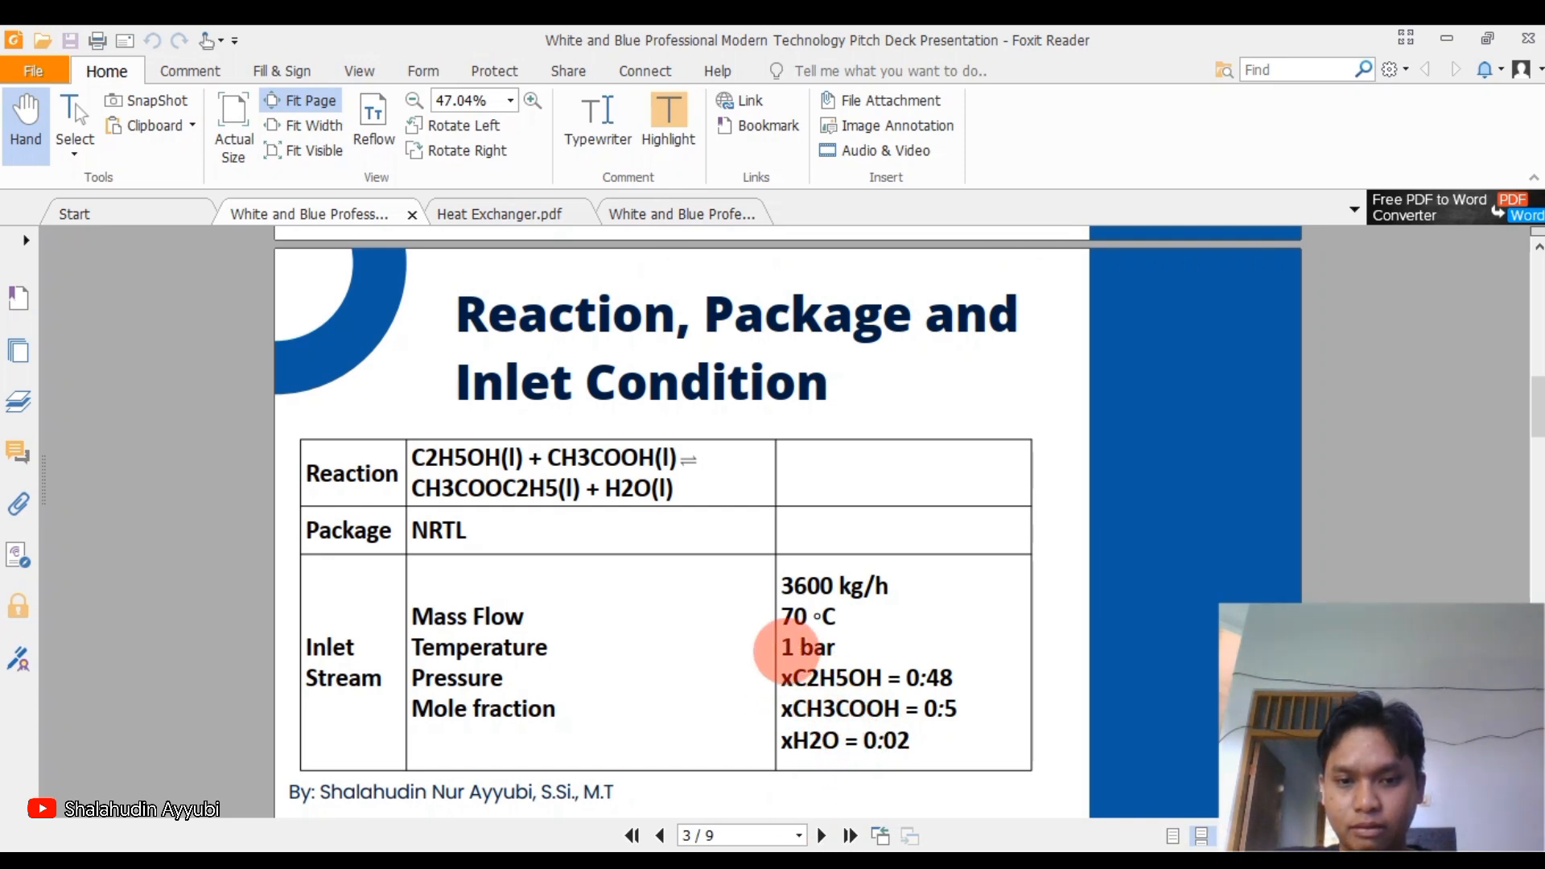
pyautogui.scroll(-7, 780, 647)
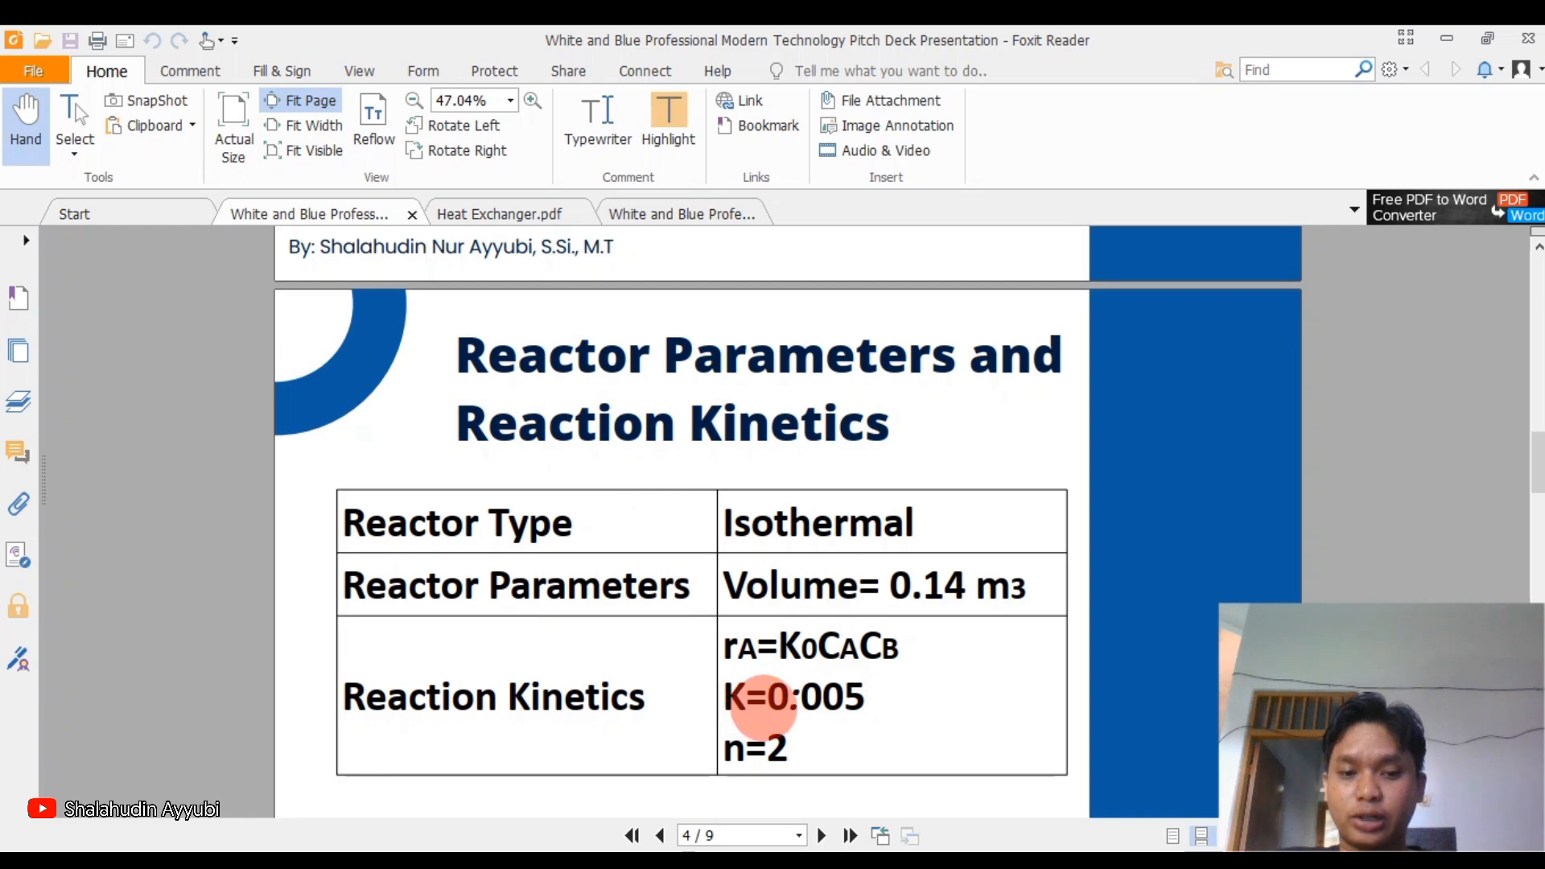
pyautogui.click(753, 867)
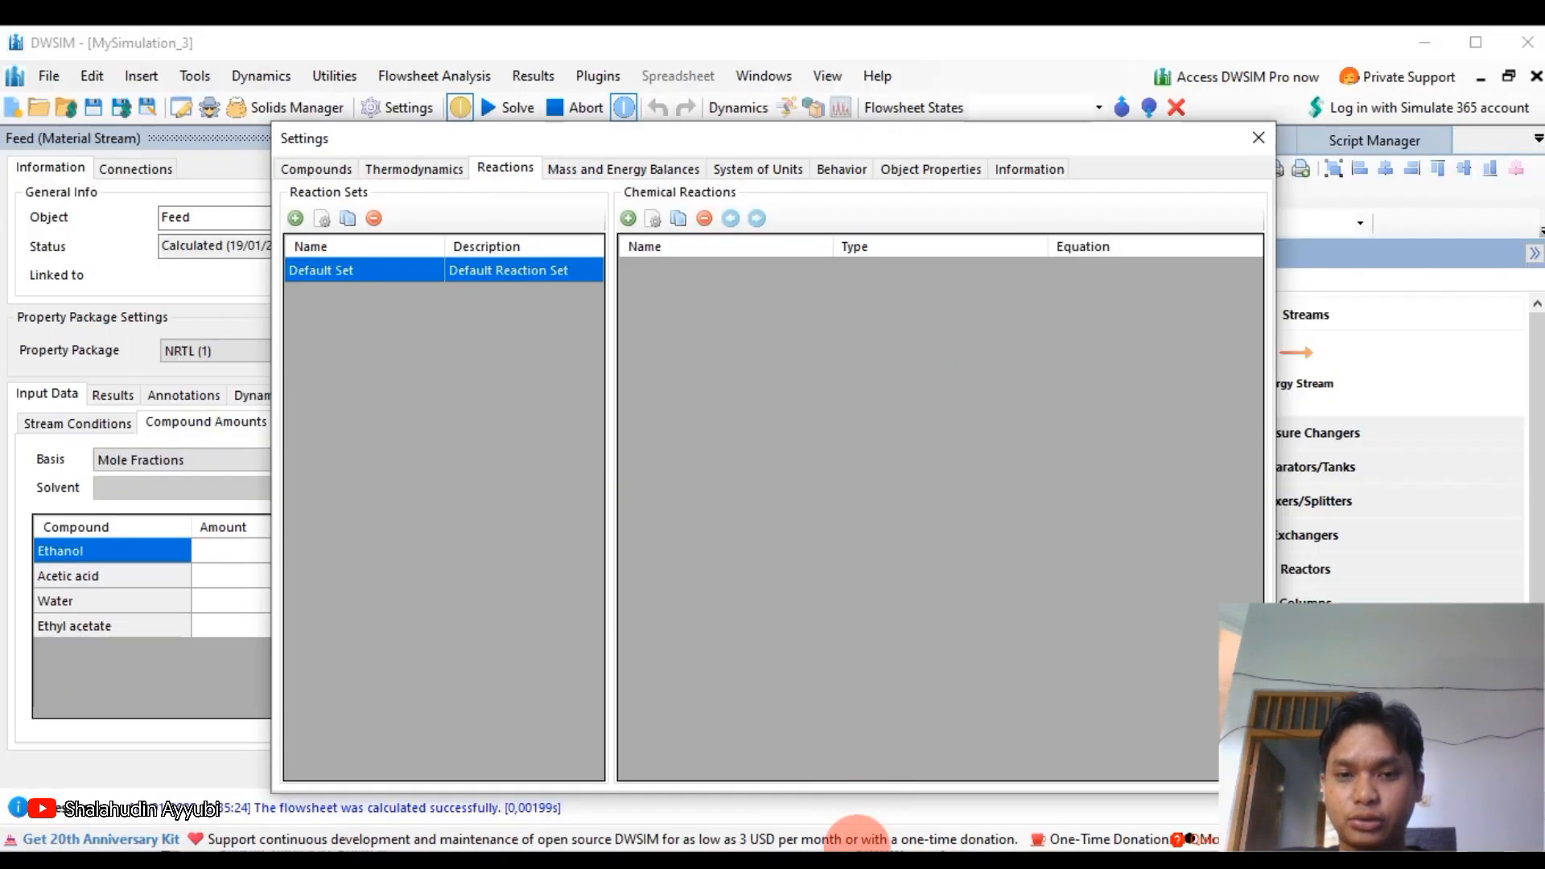
pyautogui.click(858, 865)
pyautogui.click(1041, 755)
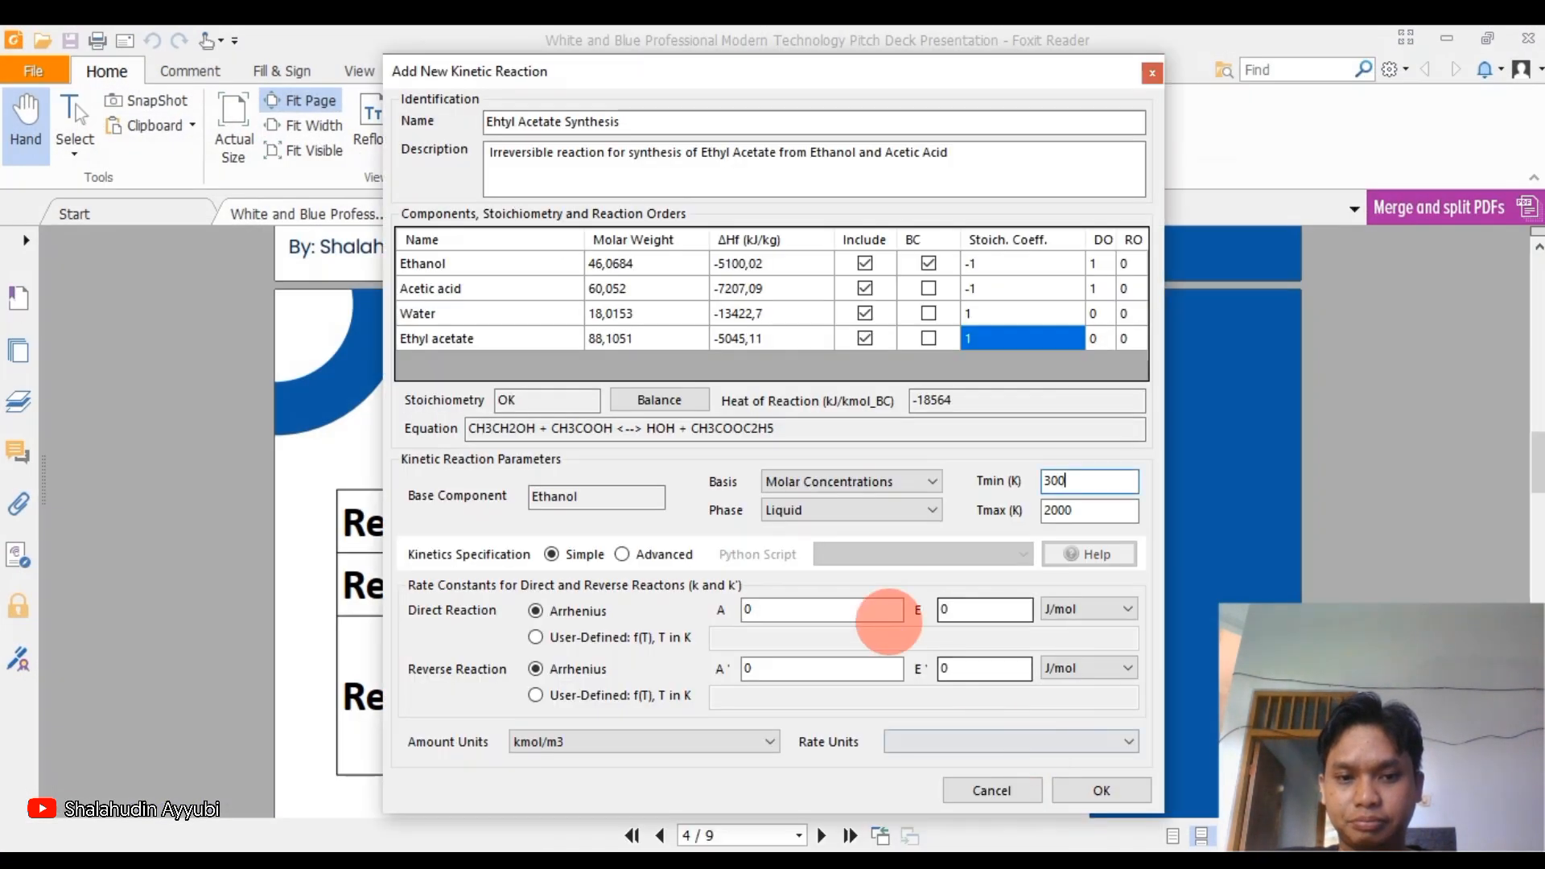
pyautogui.click(786, 610)
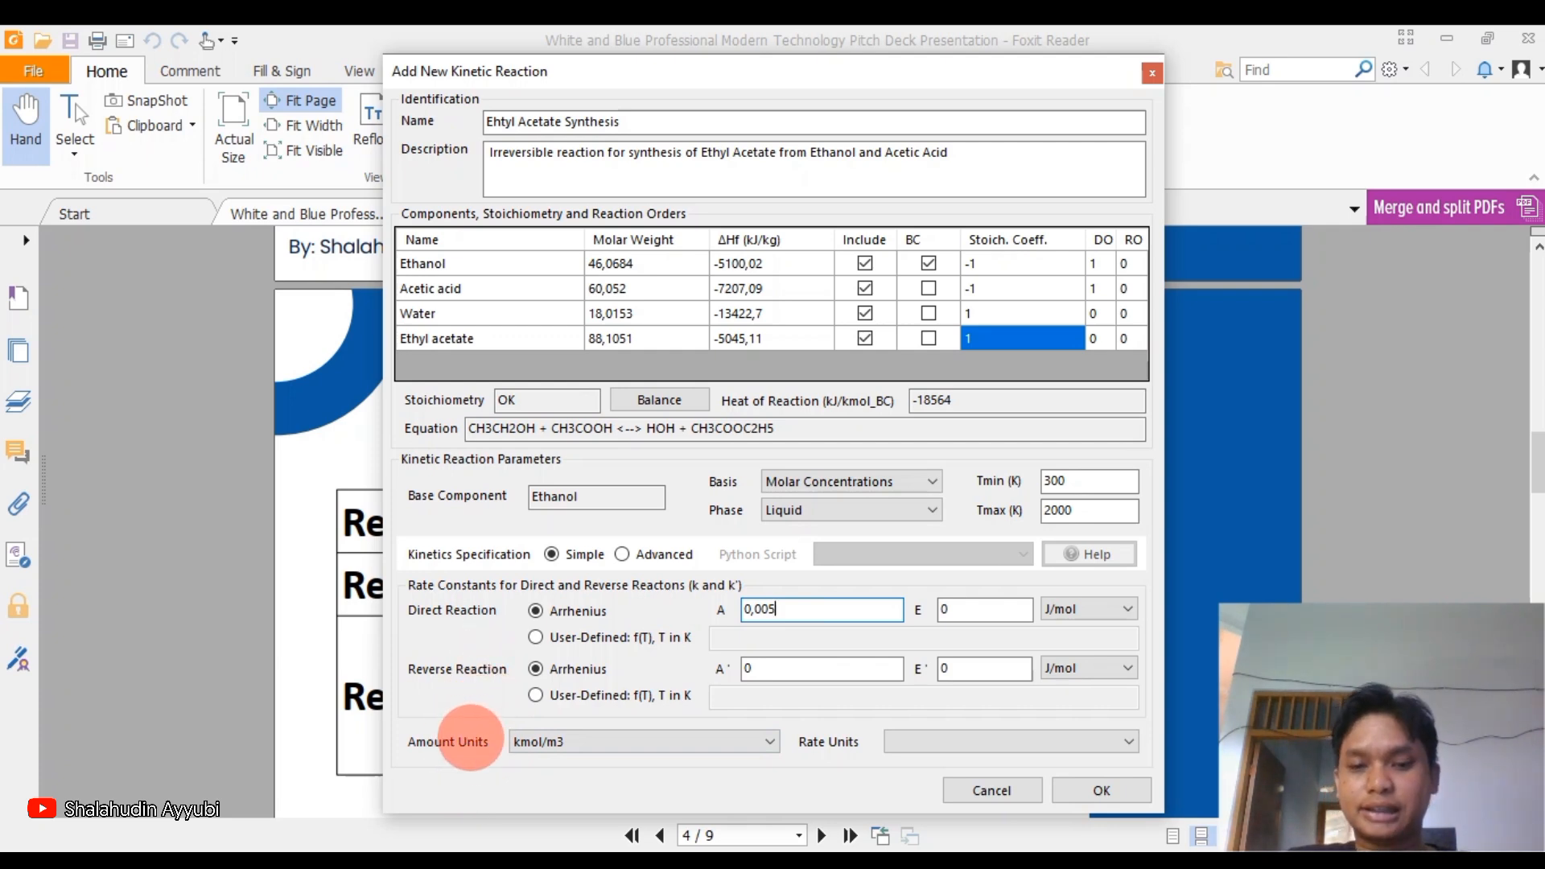
# Set the amount units to mol/m3 and the rate units to kmol/[m3.s], then save the kinetic reaction and close the simulation settings.
pyautogui.click(538, 741)
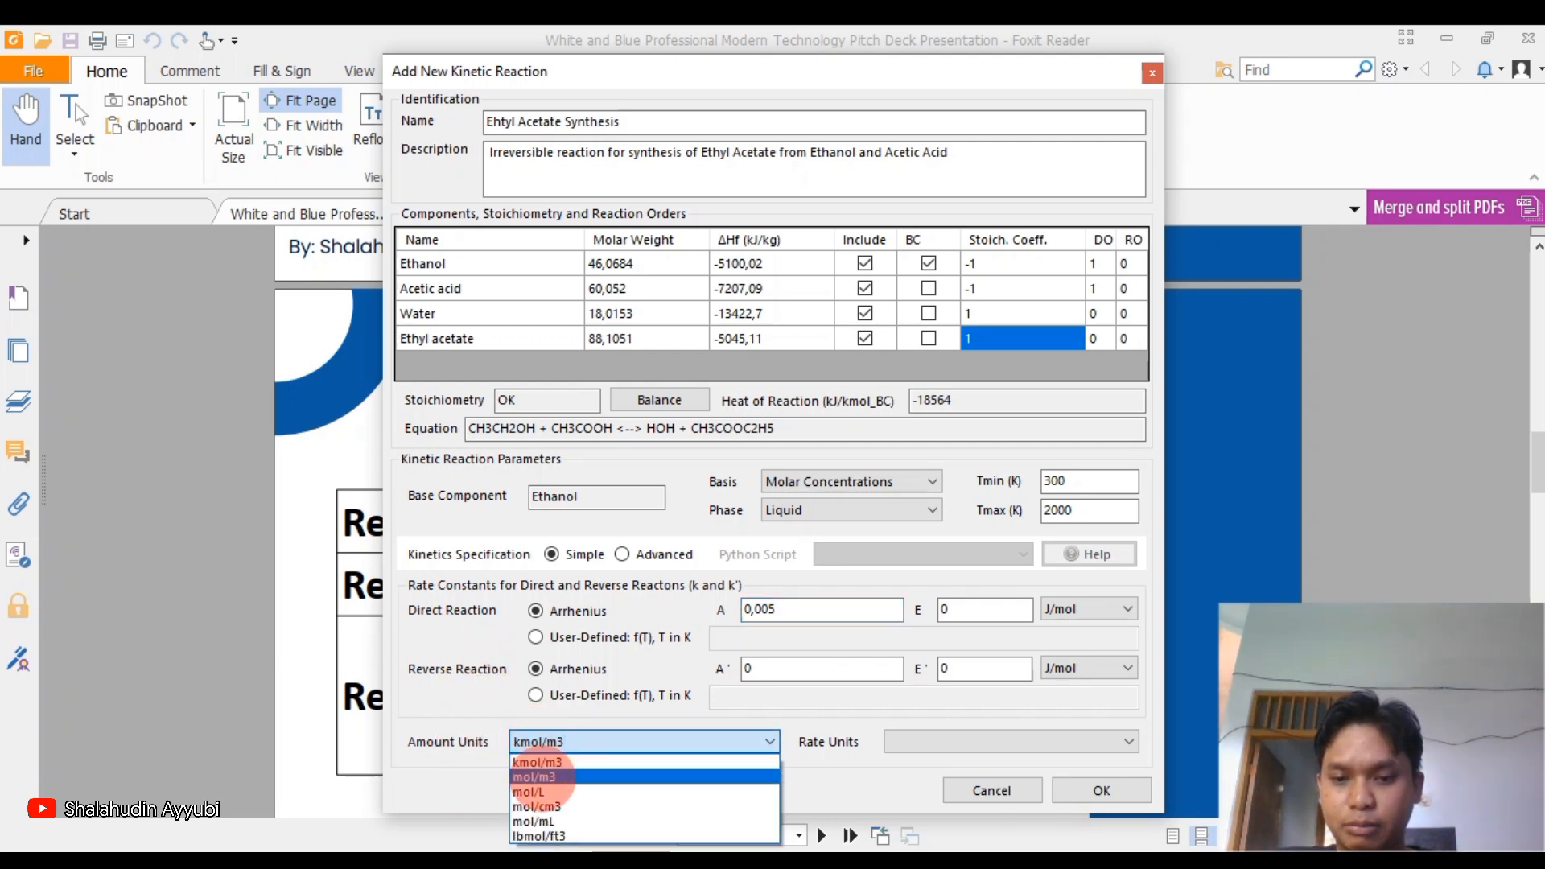
pyautogui.click(537, 777)
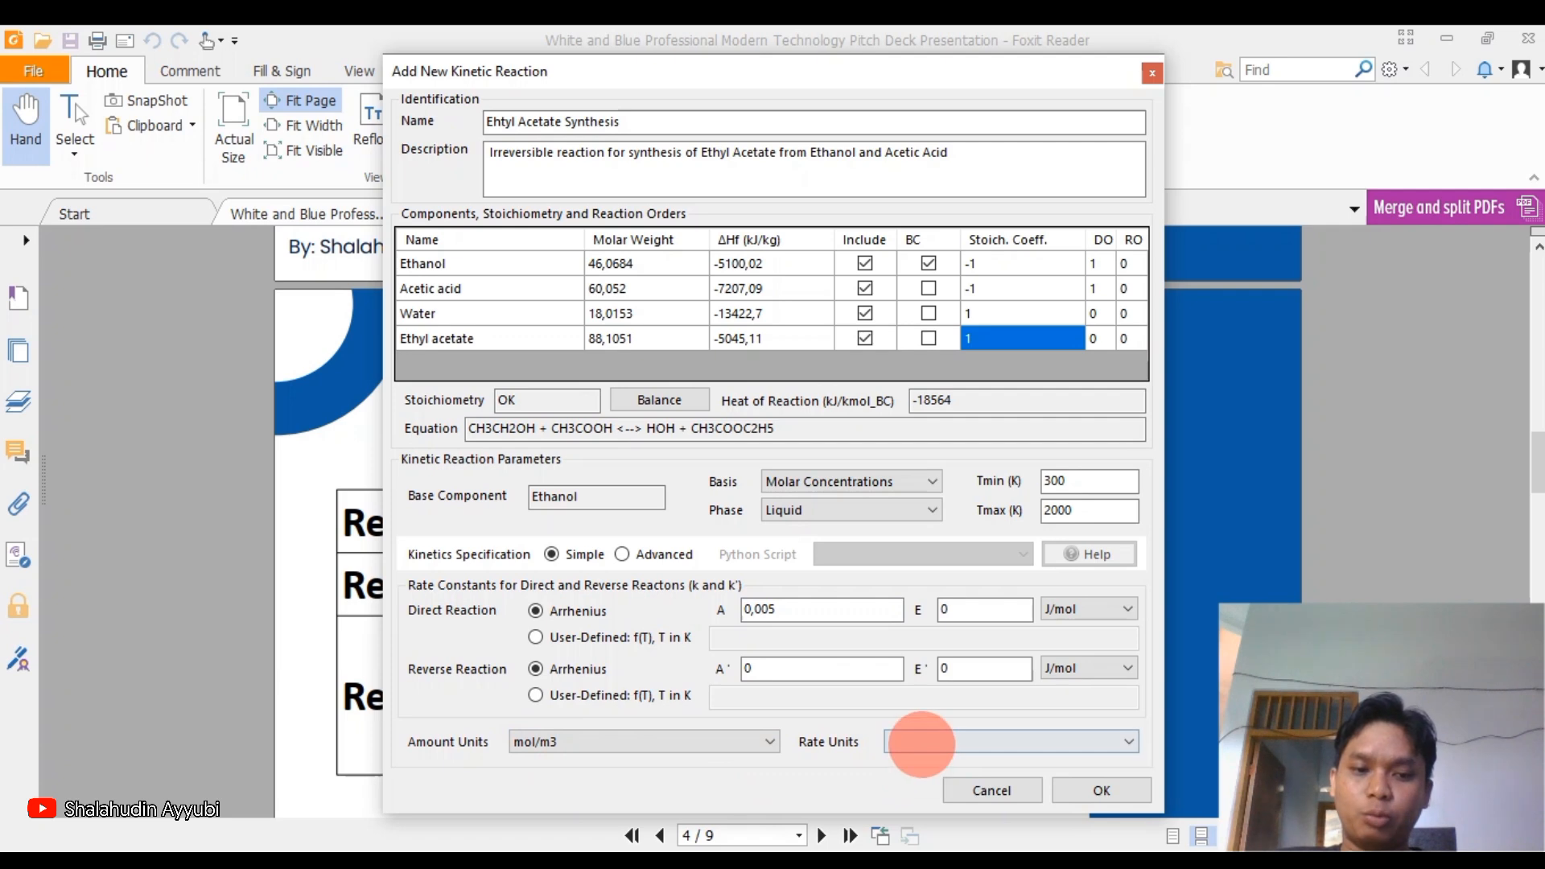
pyautogui.click(922, 743)
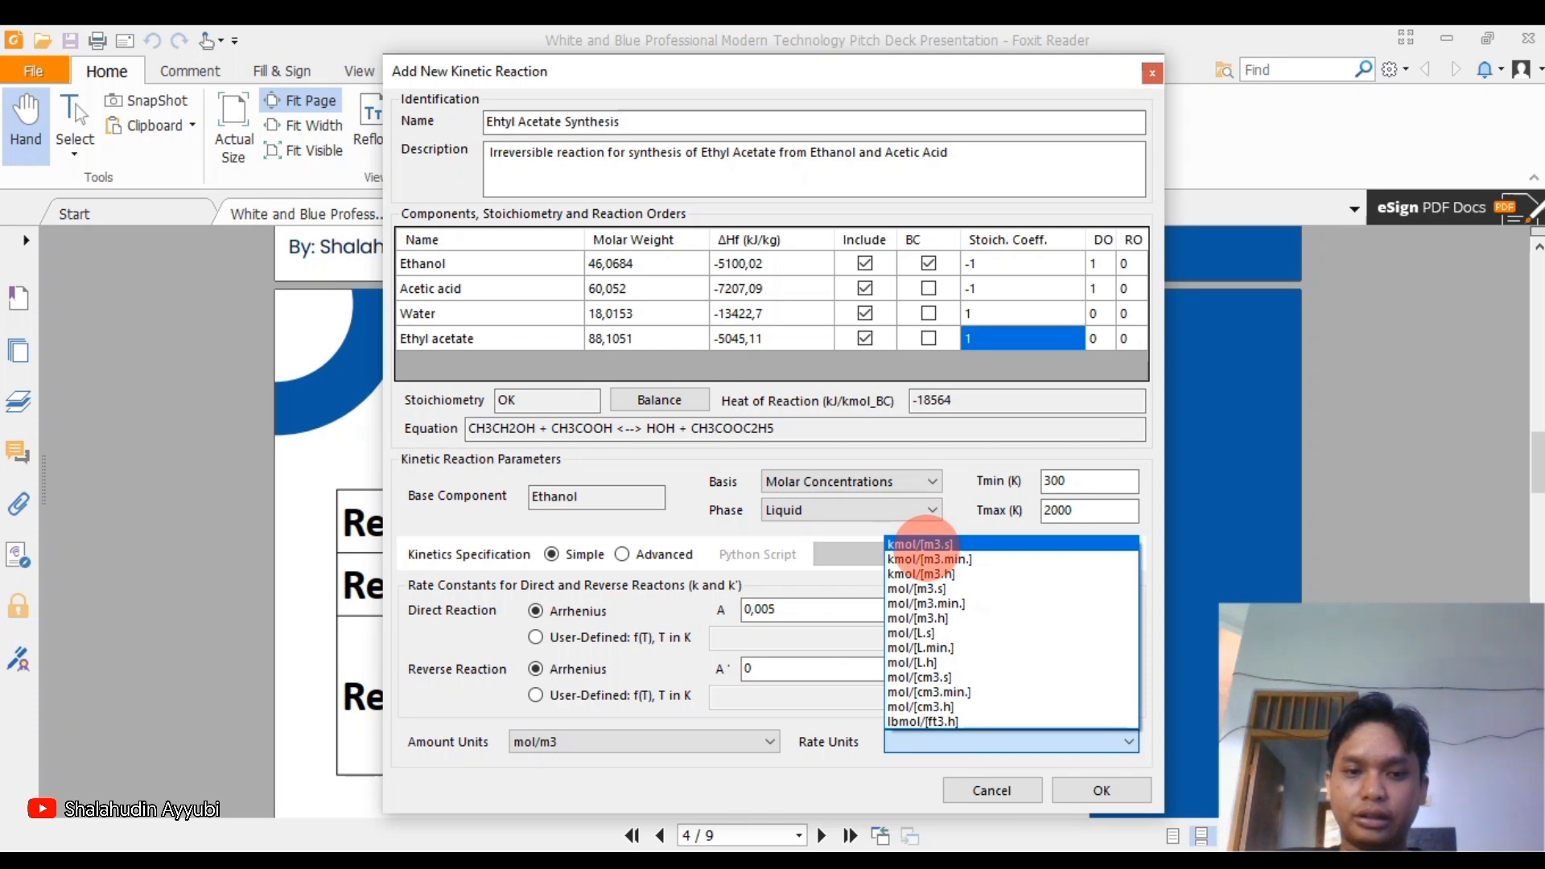
pyautogui.click(924, 544)
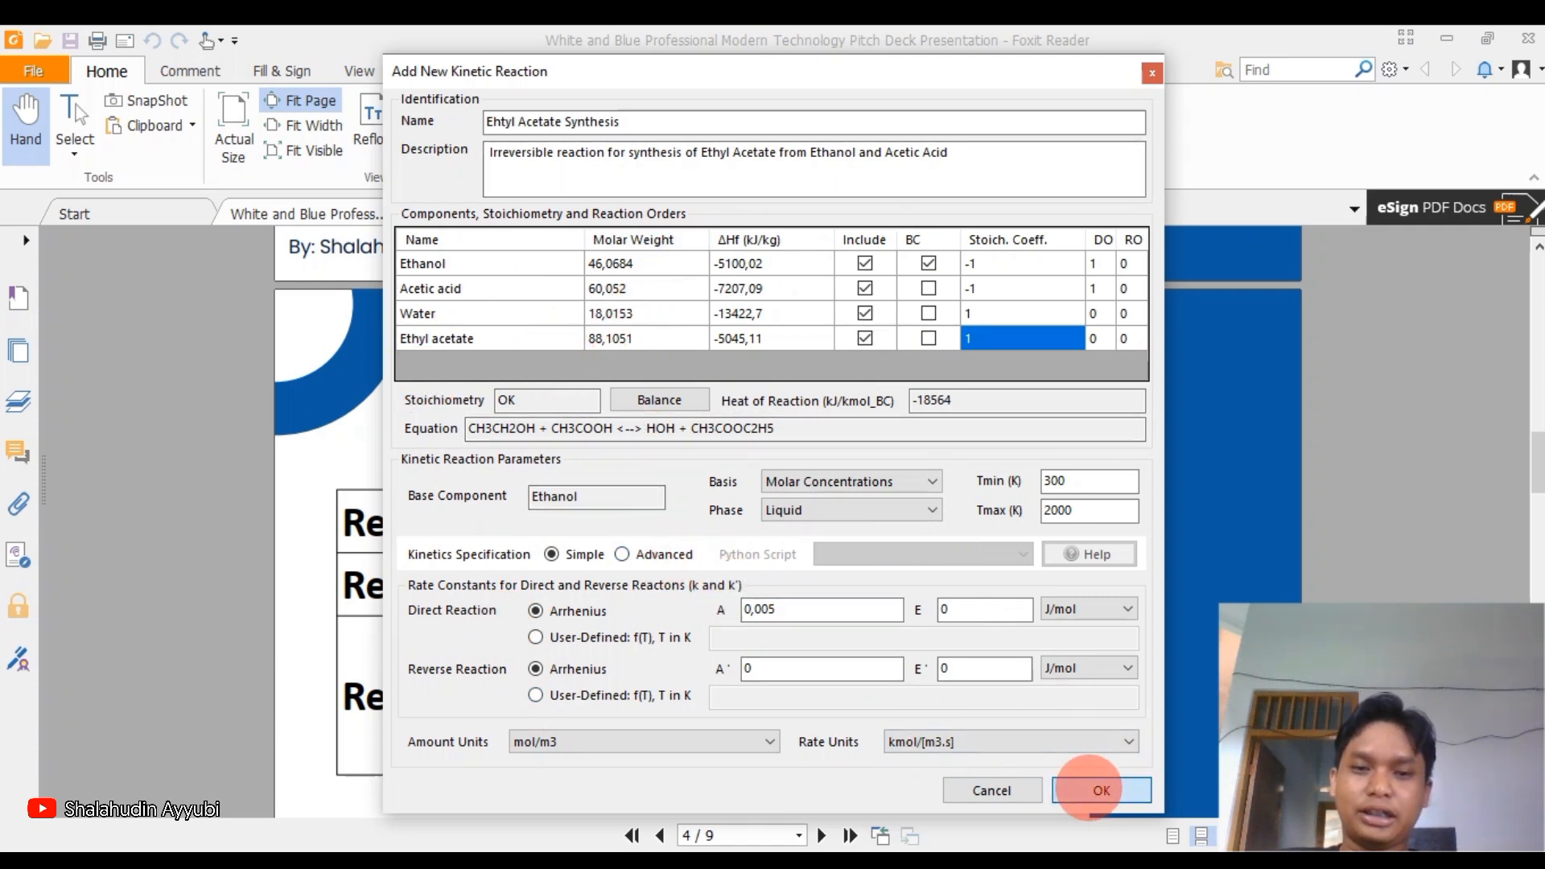
pyautogui.click(1102, 790)
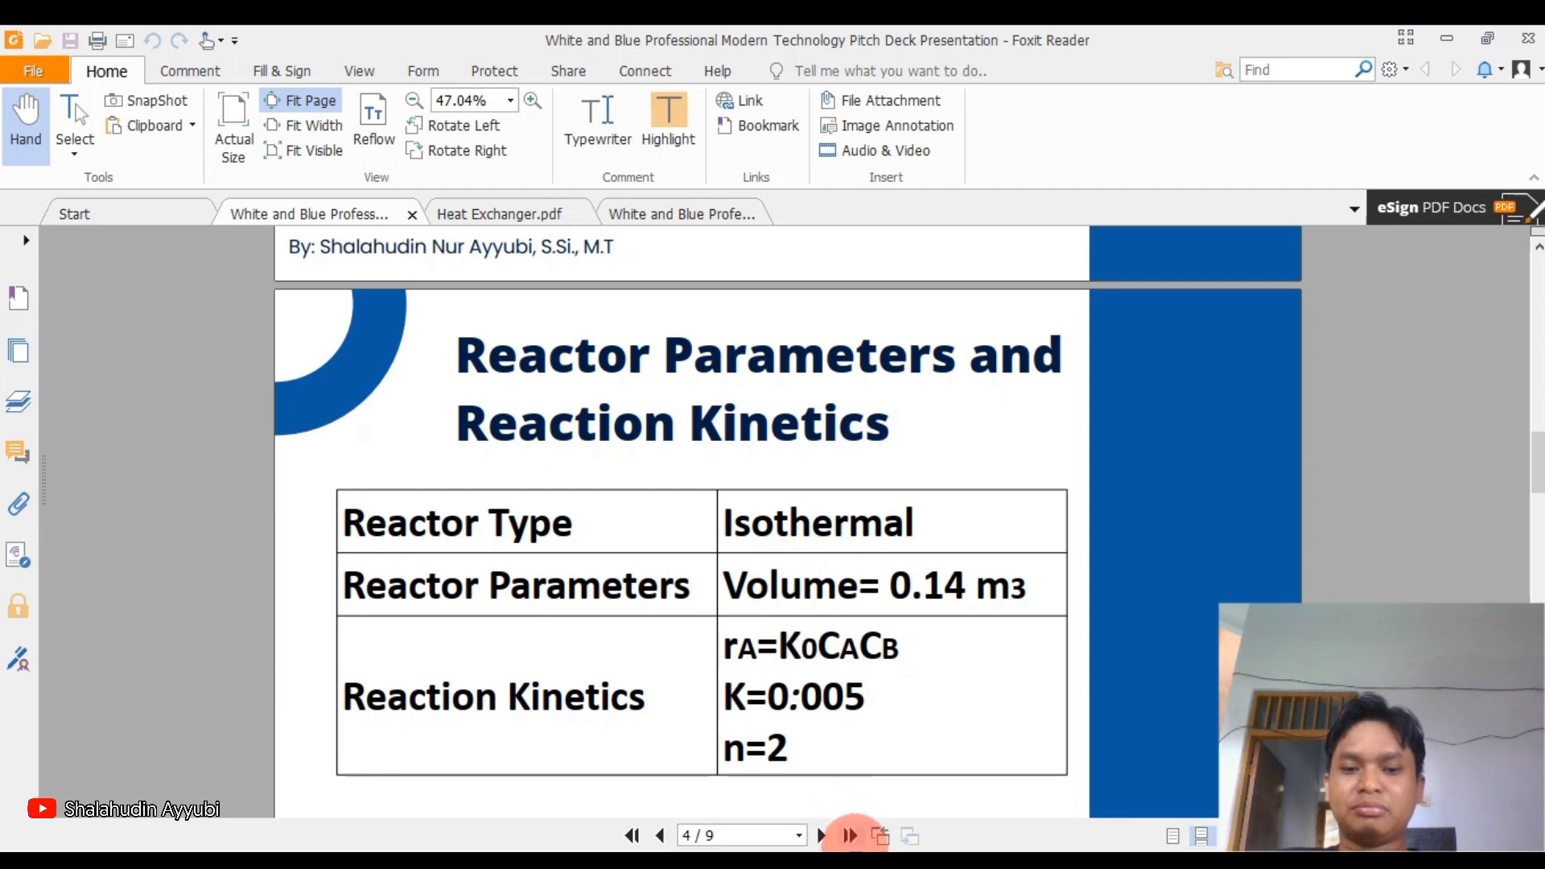
pyautogui.moveTo(857, 849)
pyautogui.click(787, 751)
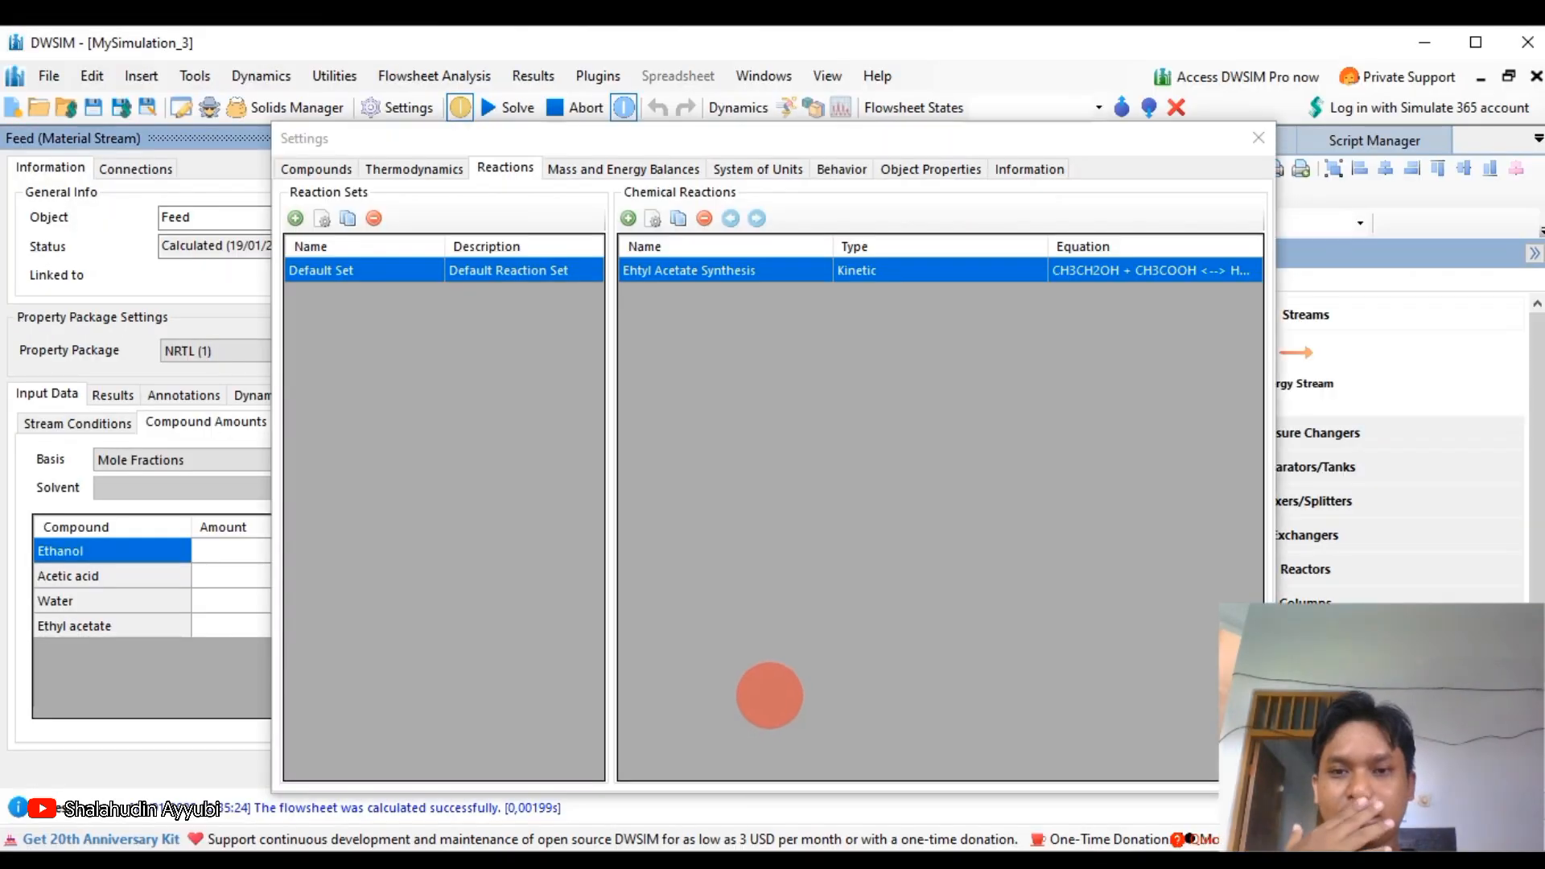
pyautogui.click(1259, 140)
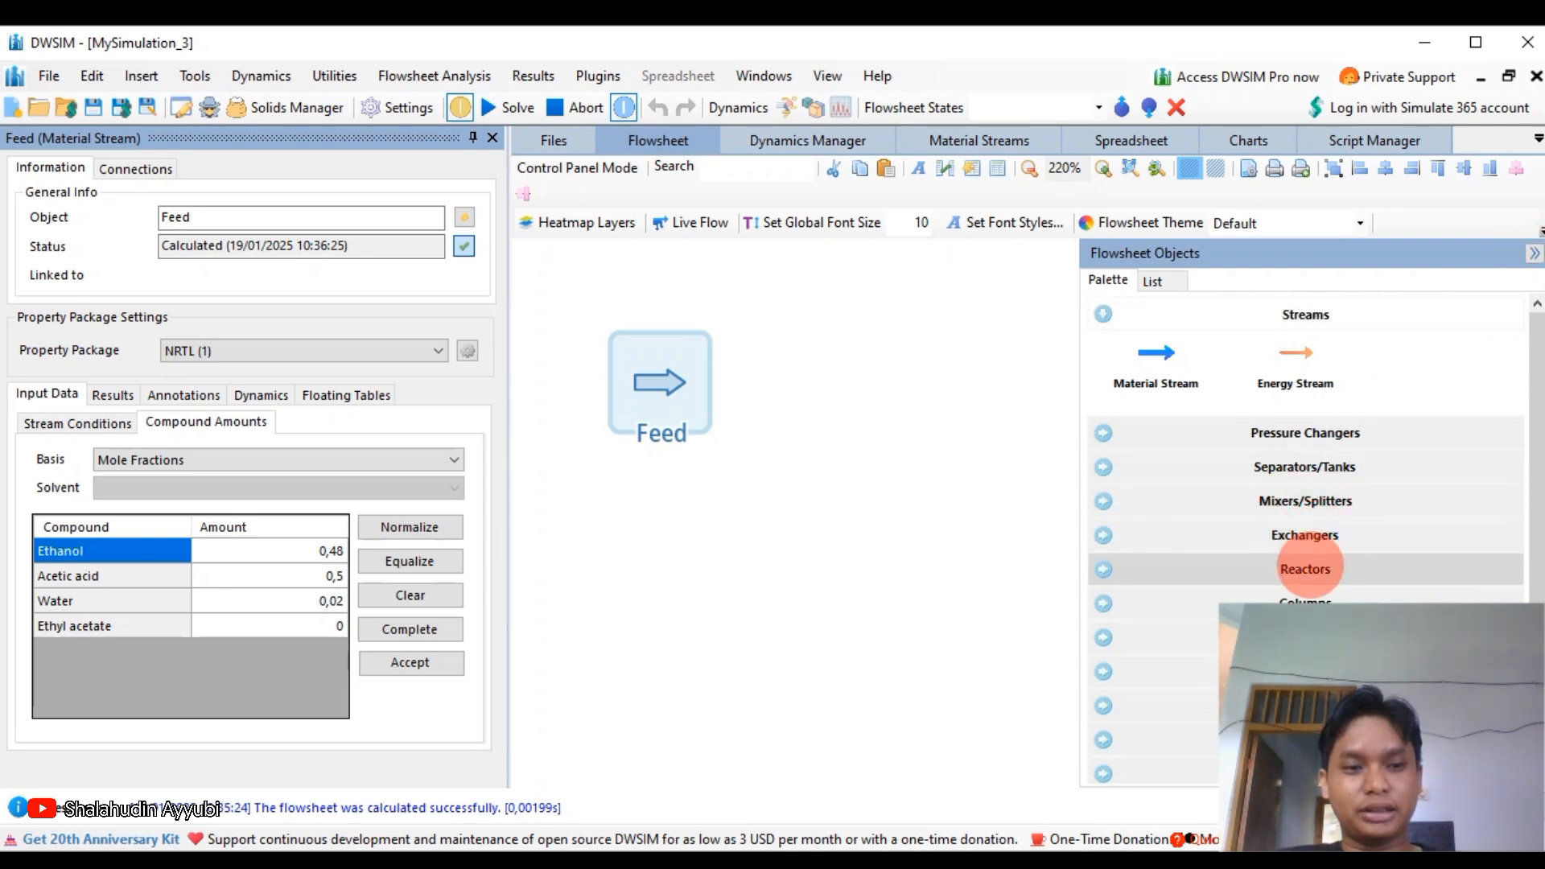
# Add a Continuous Stirred Tank Reactor (CSTR) beside the Feed stream on the flowsheet and open its properties.
pyautogui.click(1305, 569)
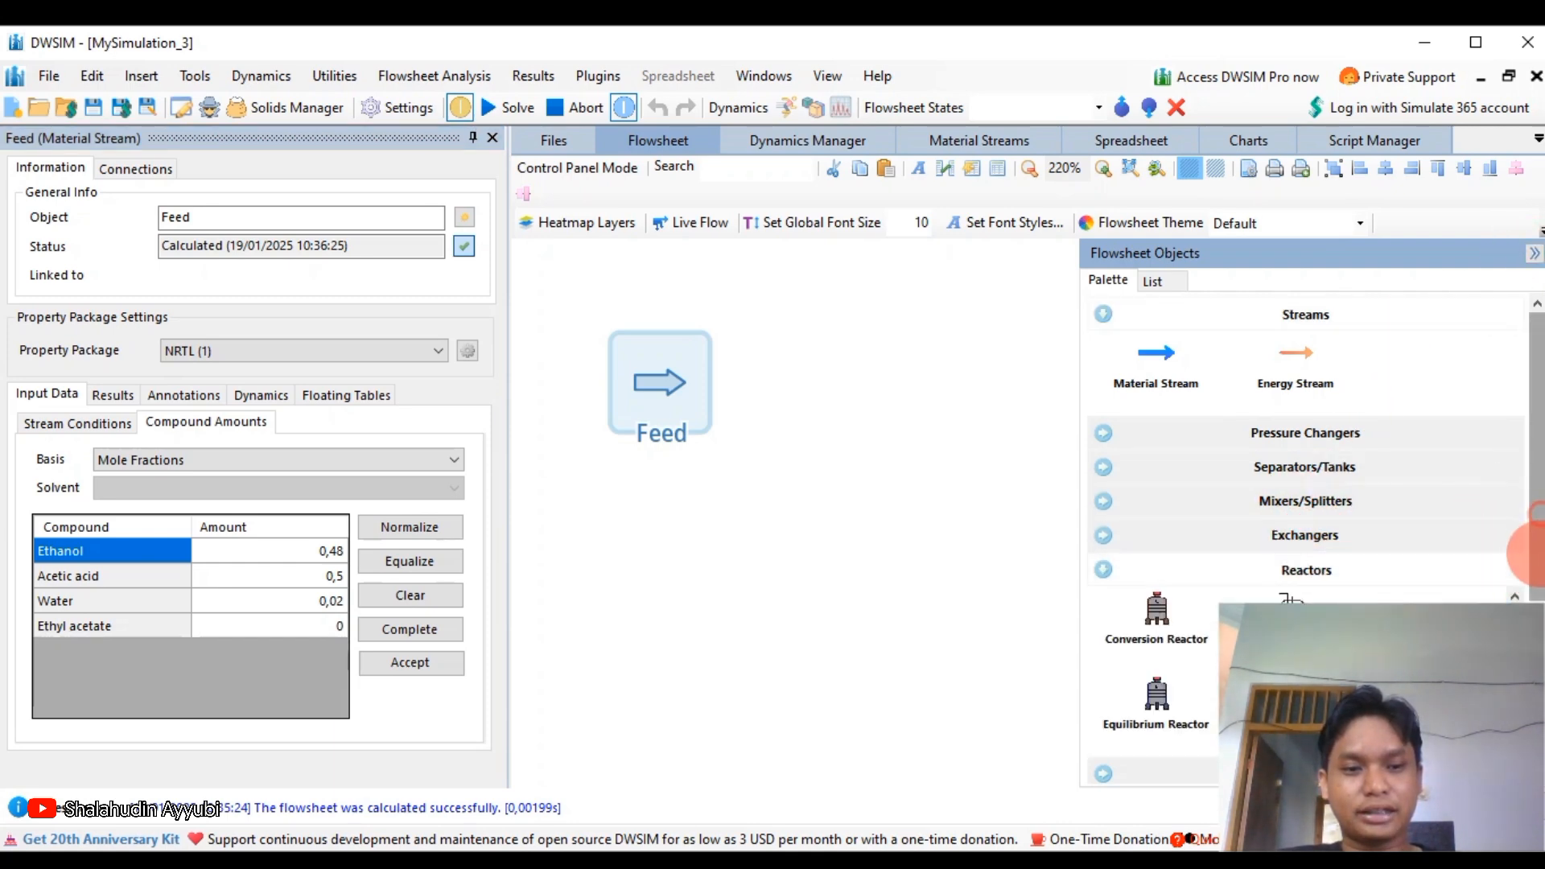
pyautogui.scroll(-2, 1533, 554)
pyautogui.moveTo(1293, 463); pyautogui.dragTo(845, 378)
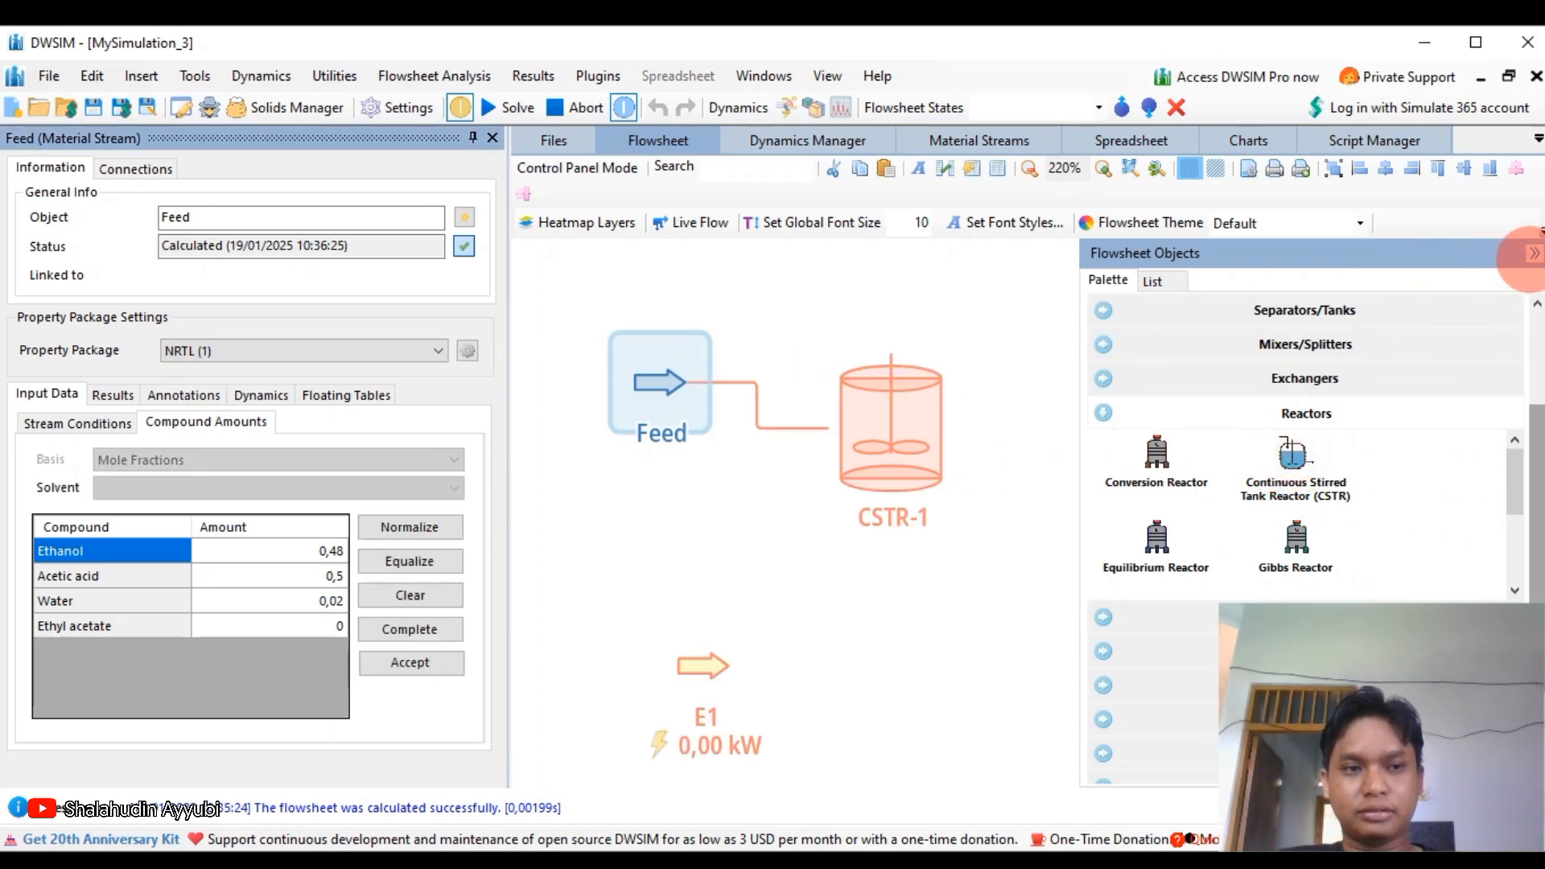
pyautogui.click(1533, 254)
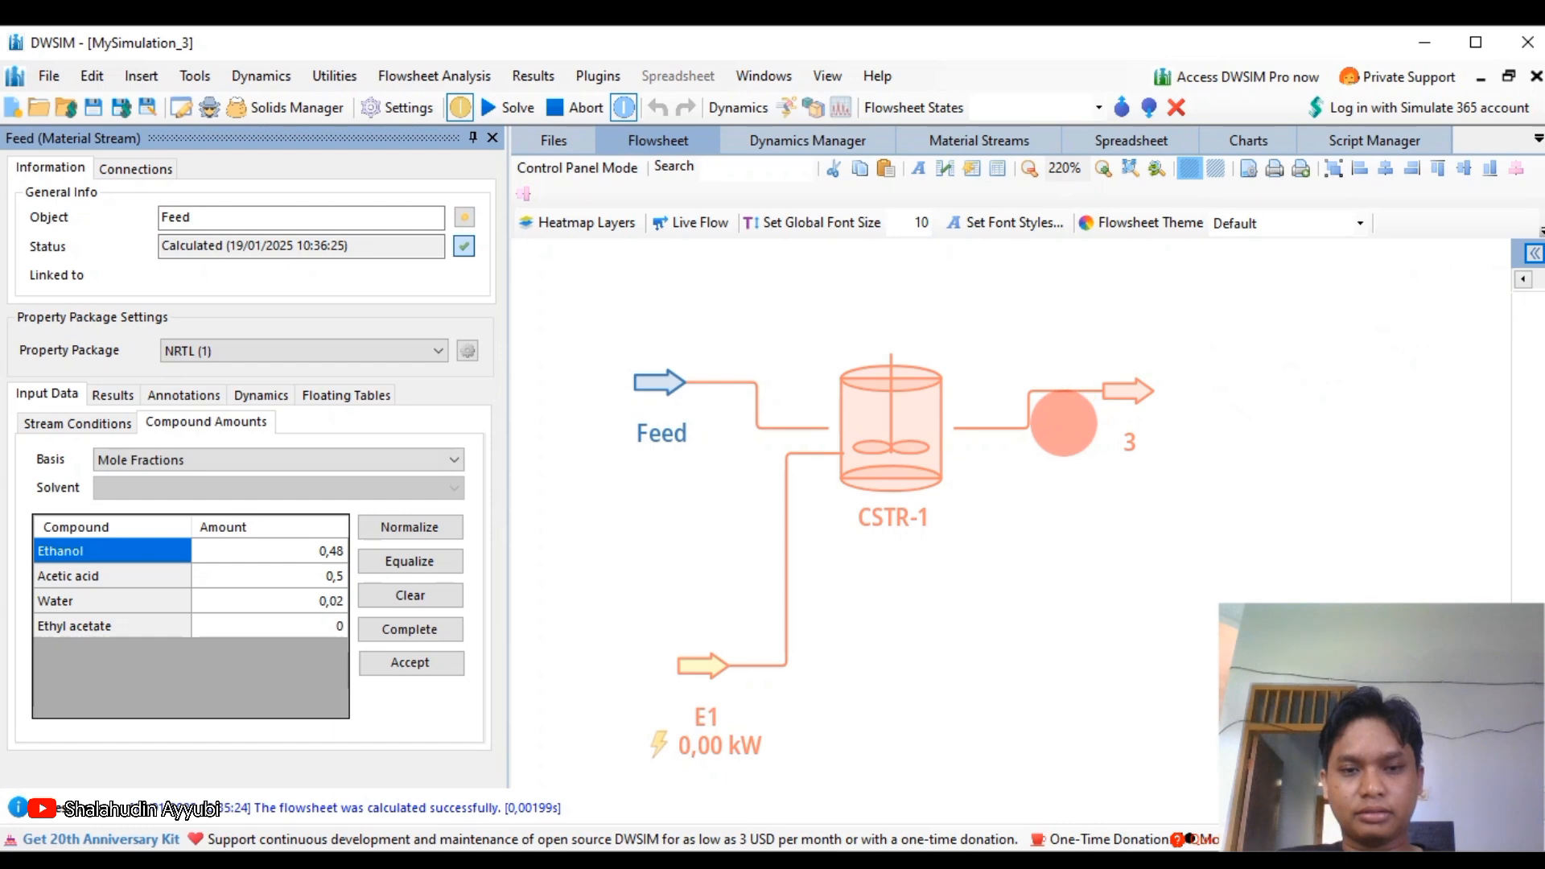
pyautogui.click(915, 430)
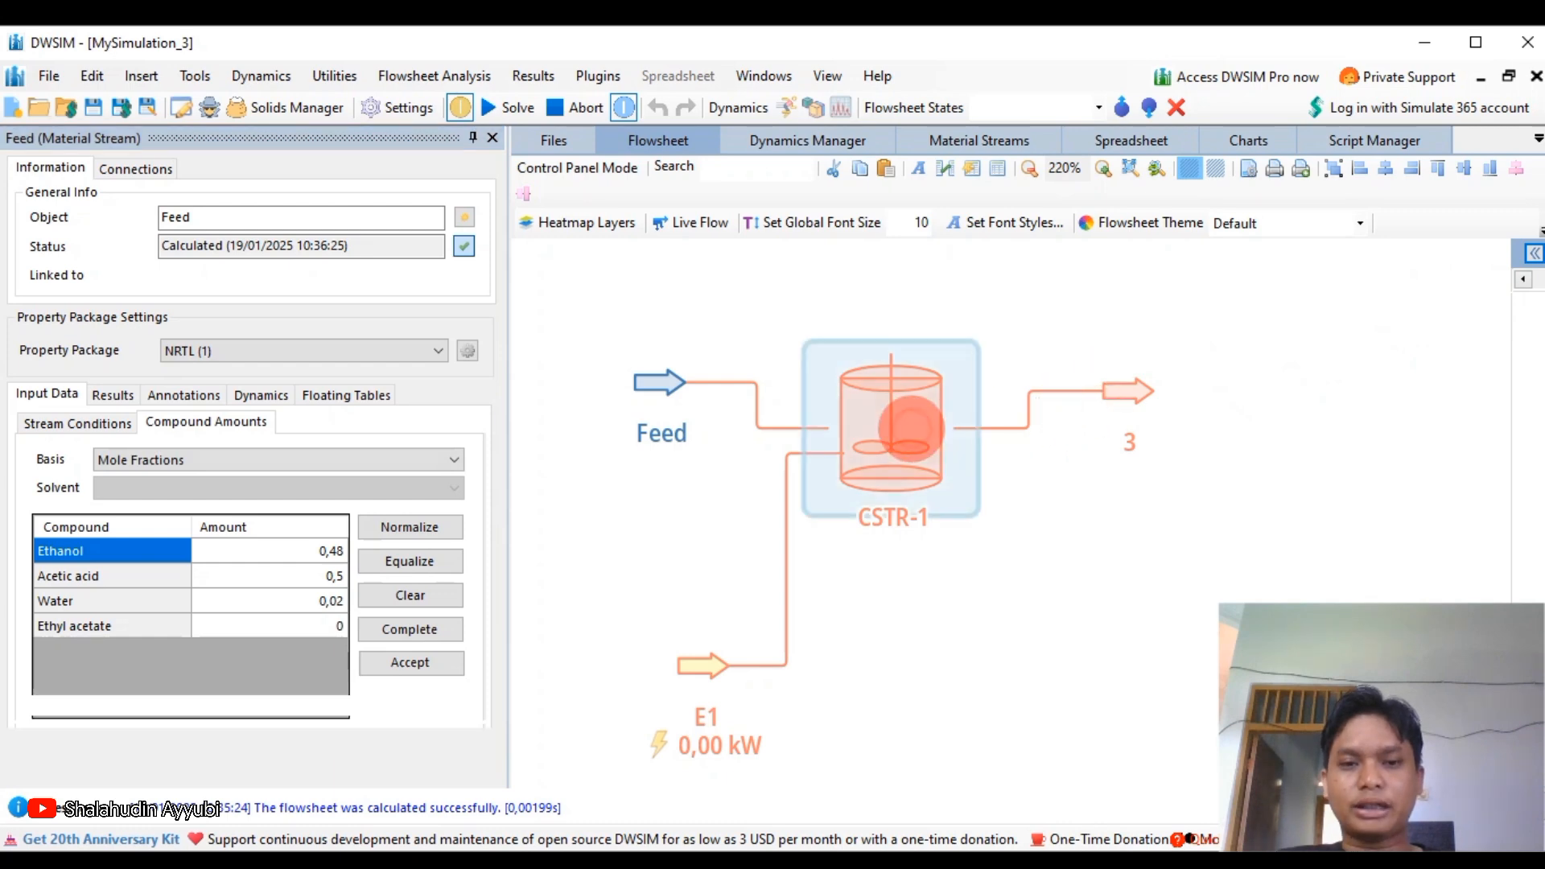
# Rename the reactor's outlet material stream as Product.
pyautogui.click(1126, 390)
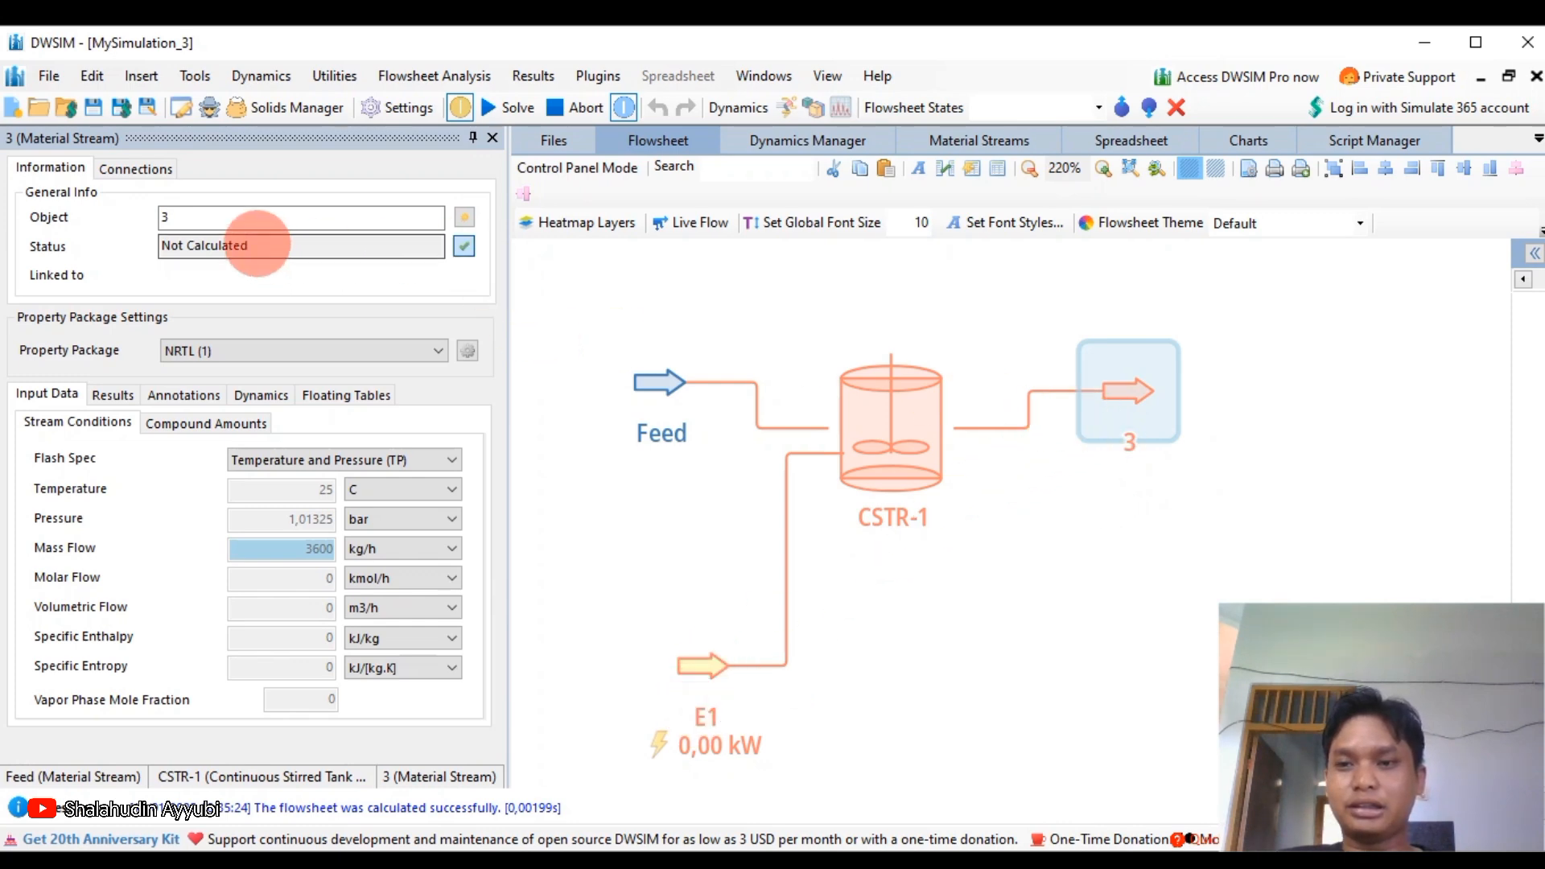
pyautogui.click(50, 207)
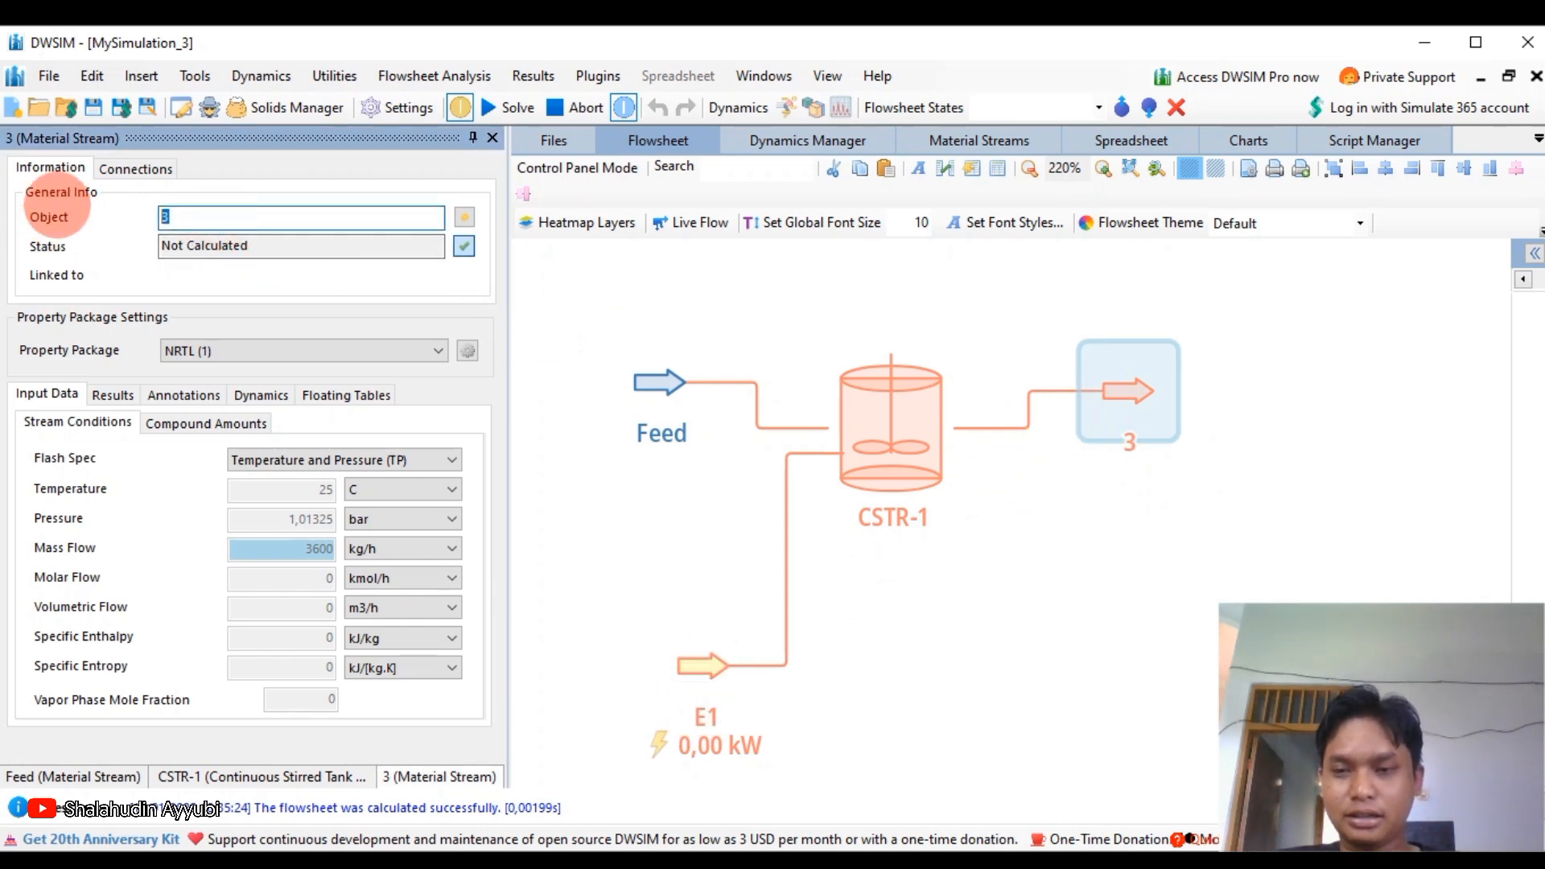
pyautogui.write('Product')
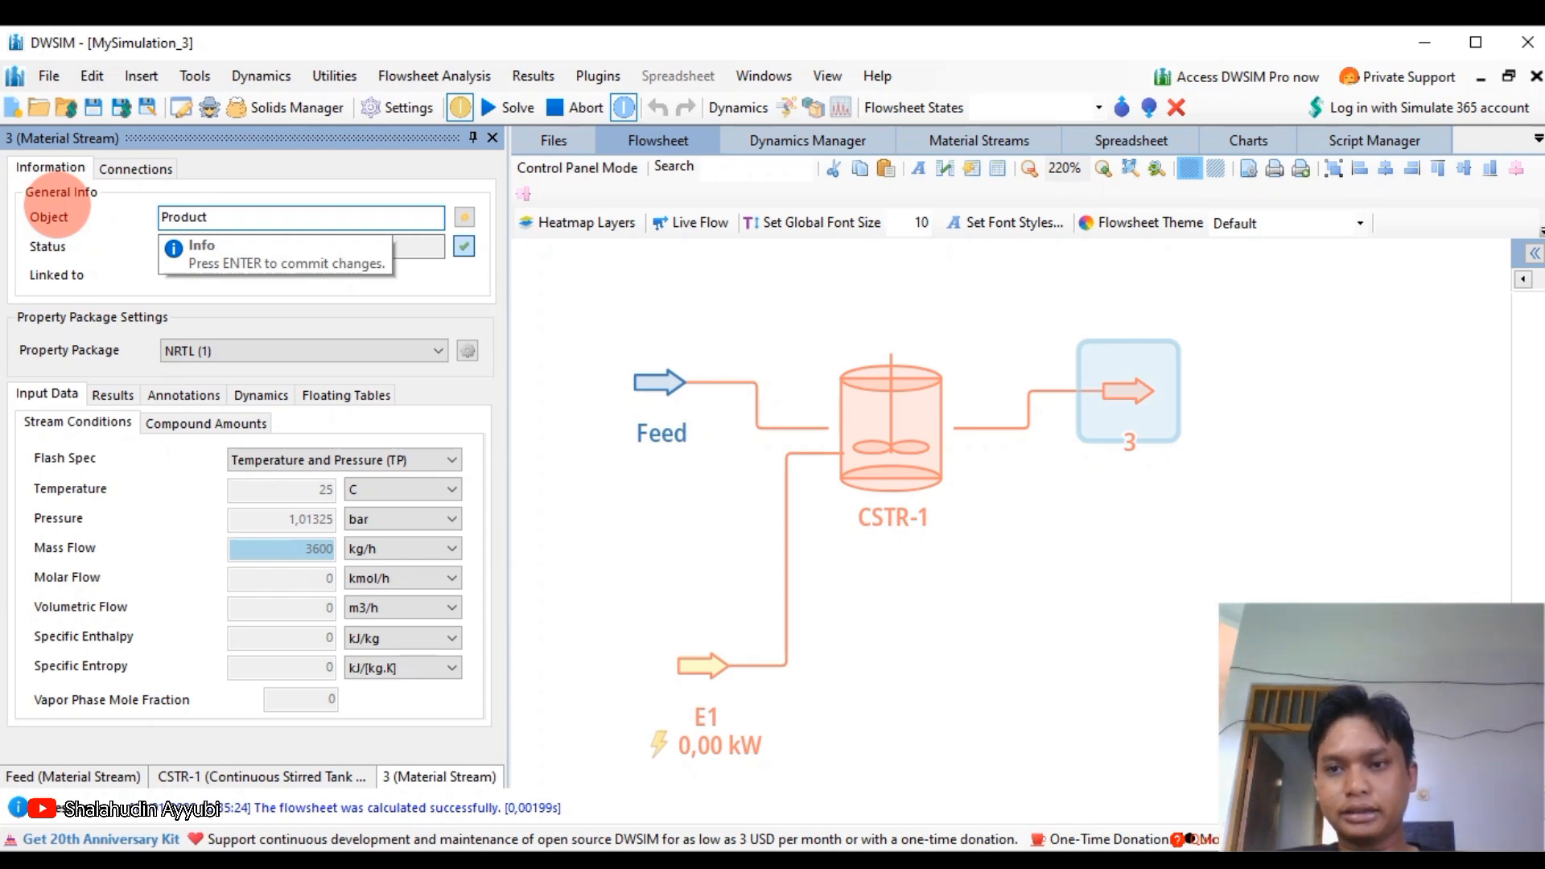
pyautogui.press('Return')
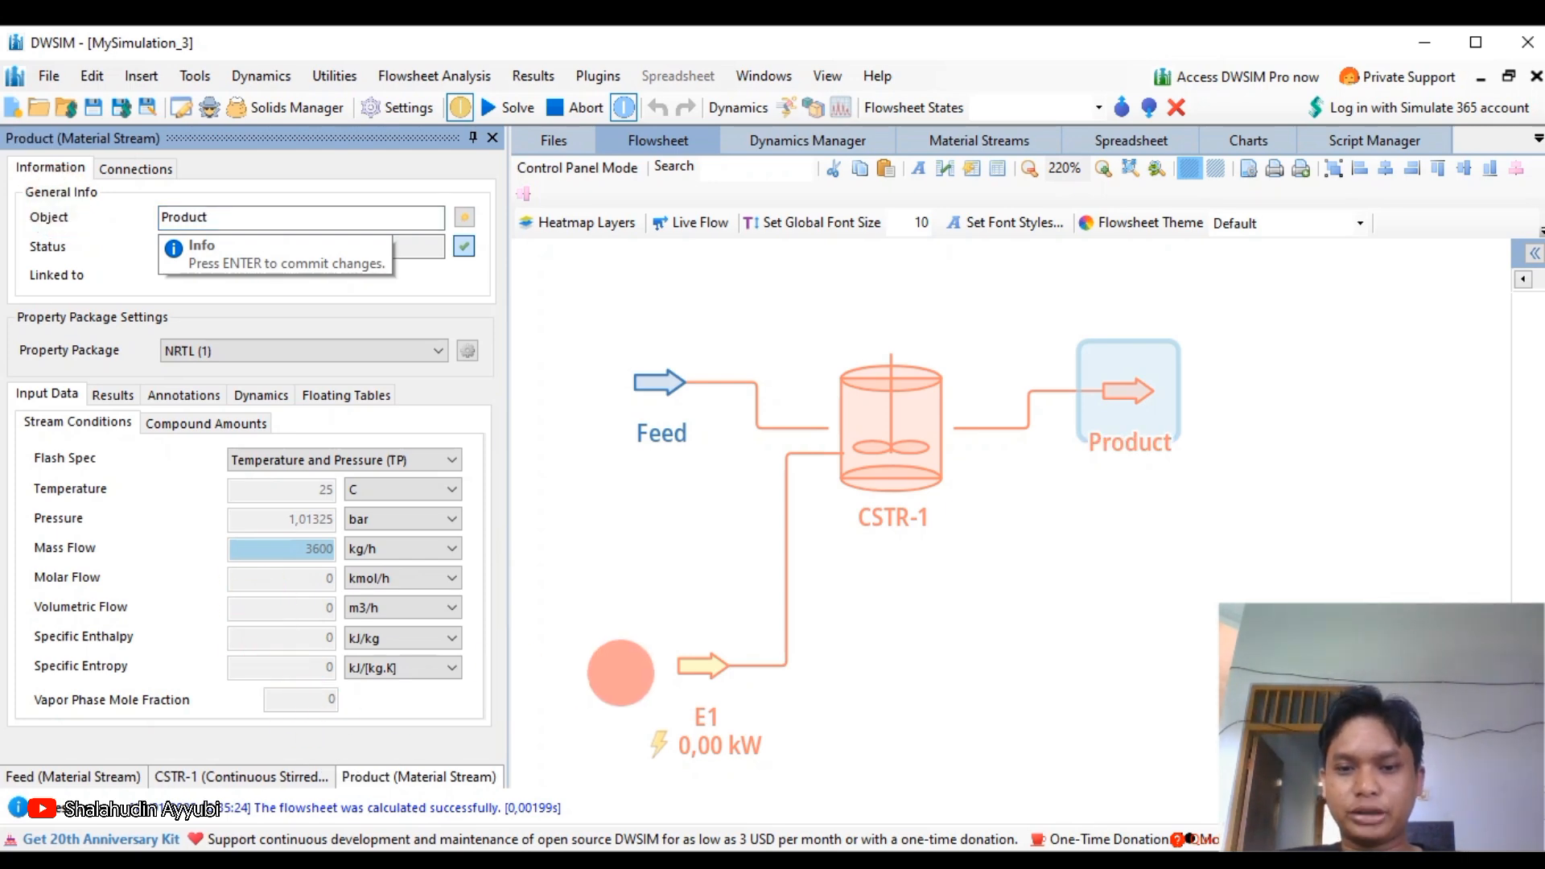
# Rename the energy stream E1 as Energy.
pyautogui.click(707, 668)
pyautogui.click(204, 184)
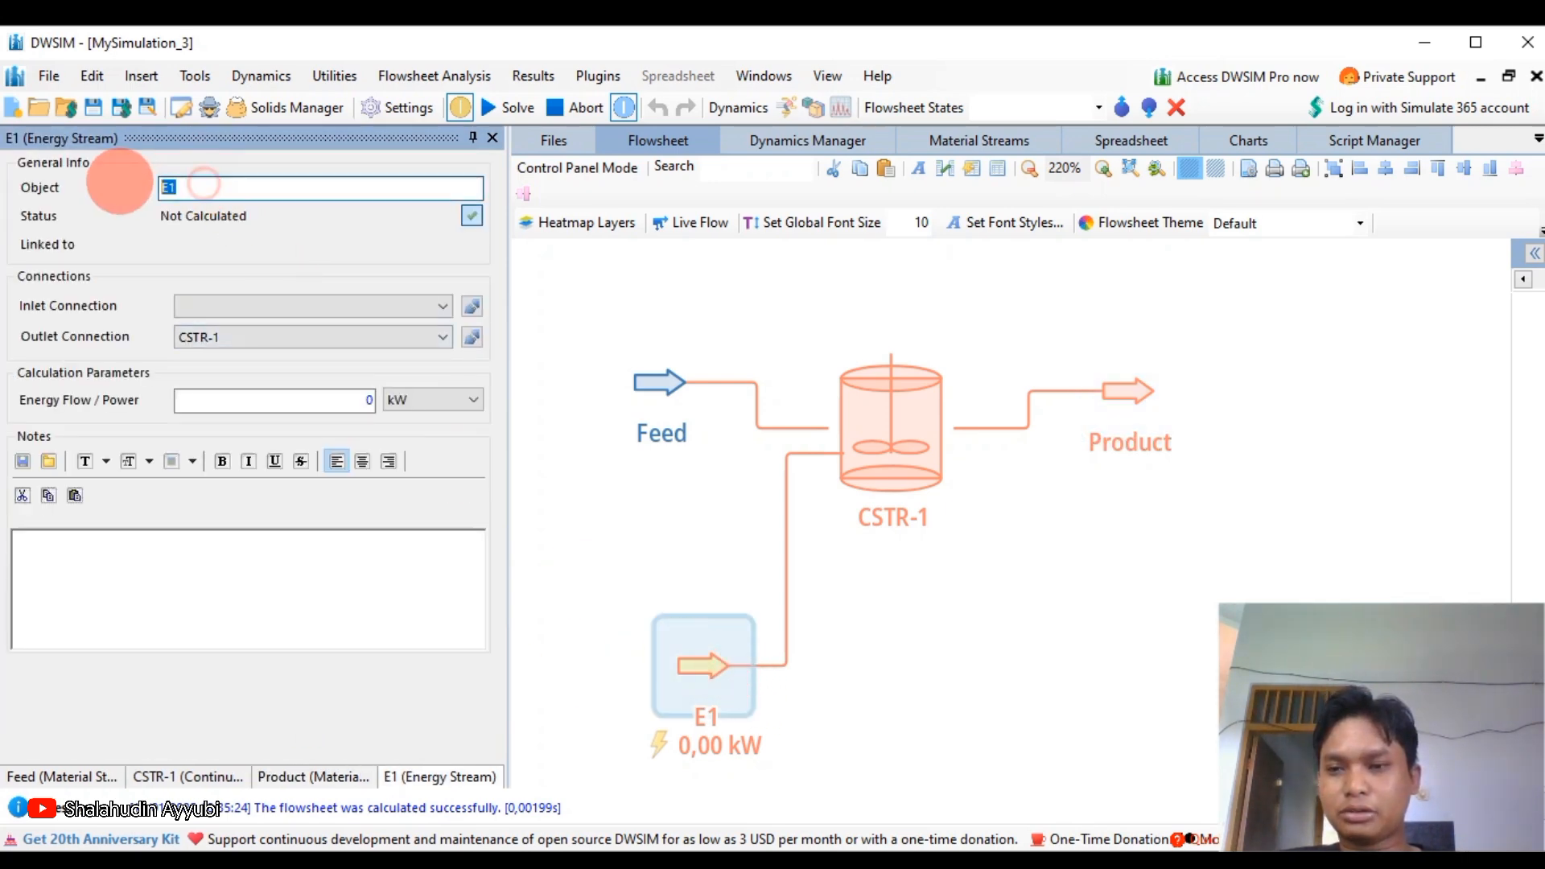
pyautogui.write('E')
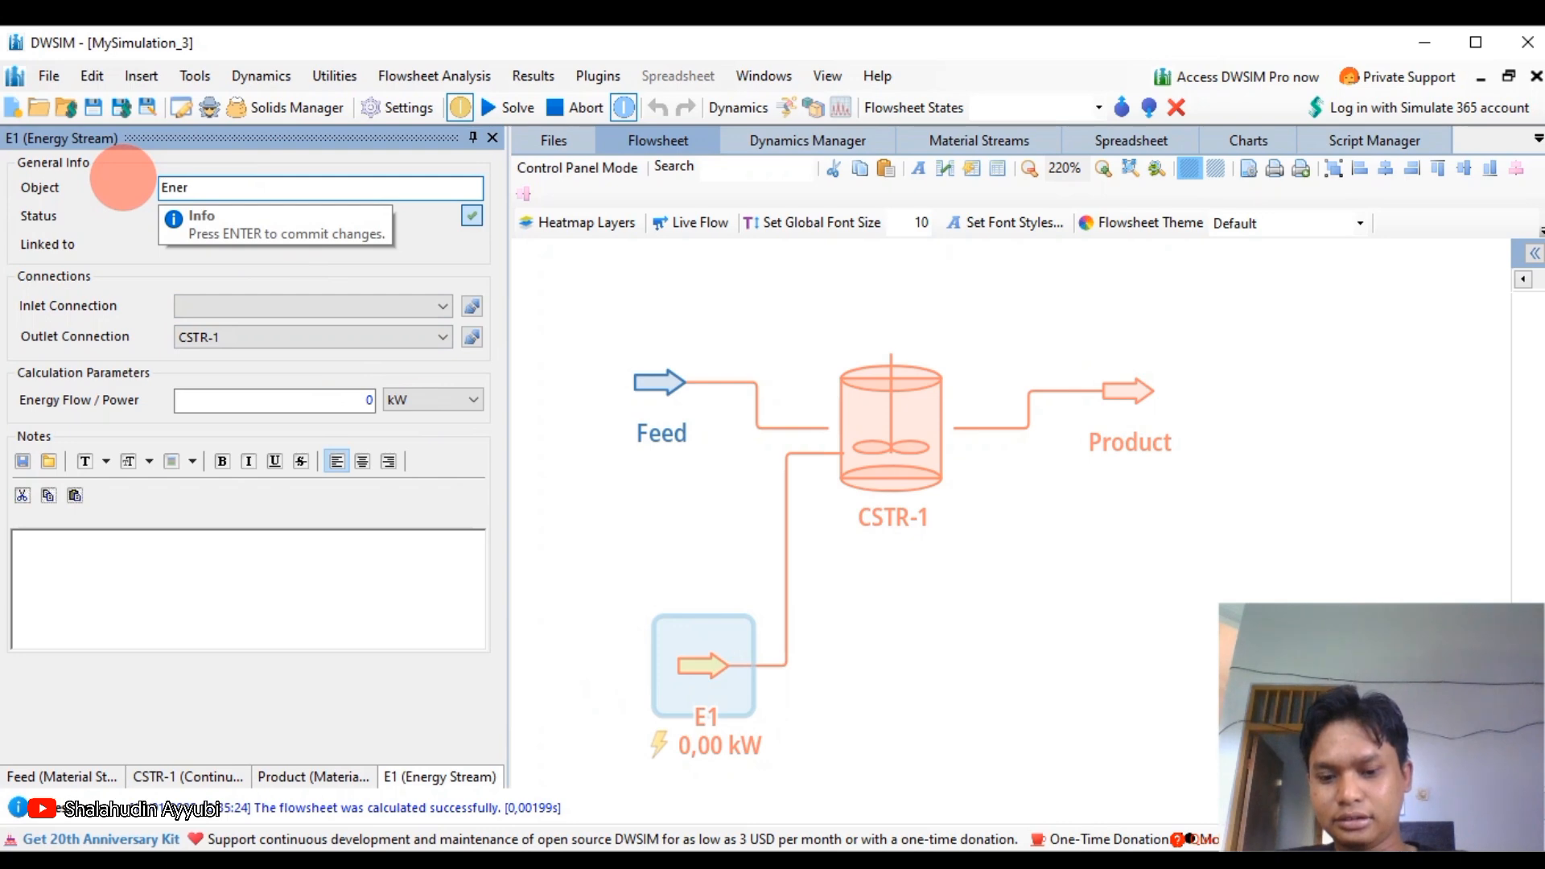
pyautogui.press('Return')
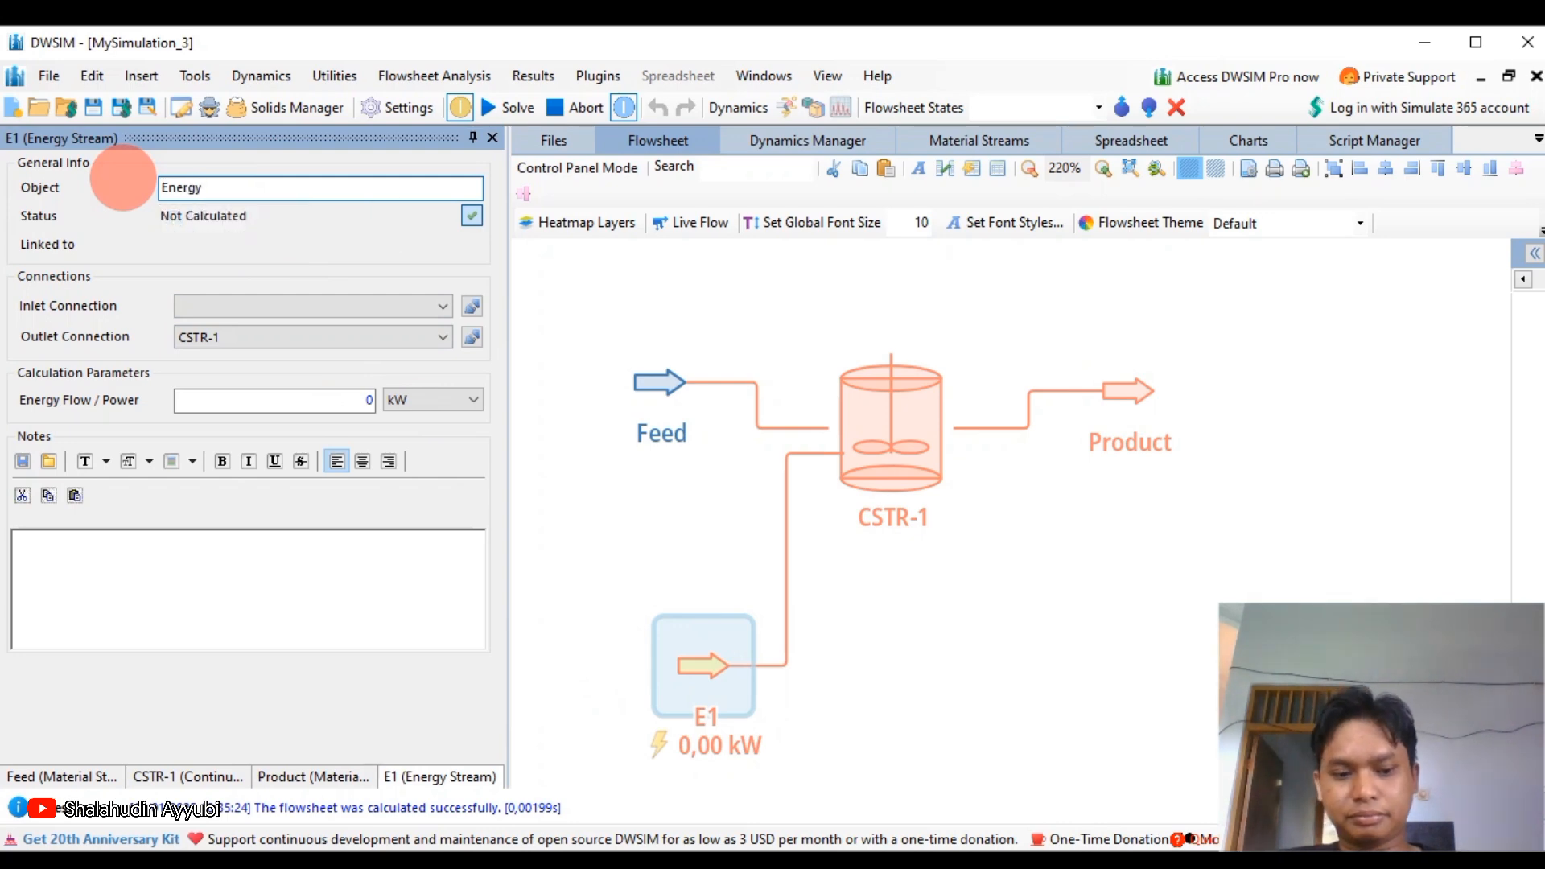
# Rename the reactor CSTR-1 as CSTR.
pyautogui.click(884, 434)
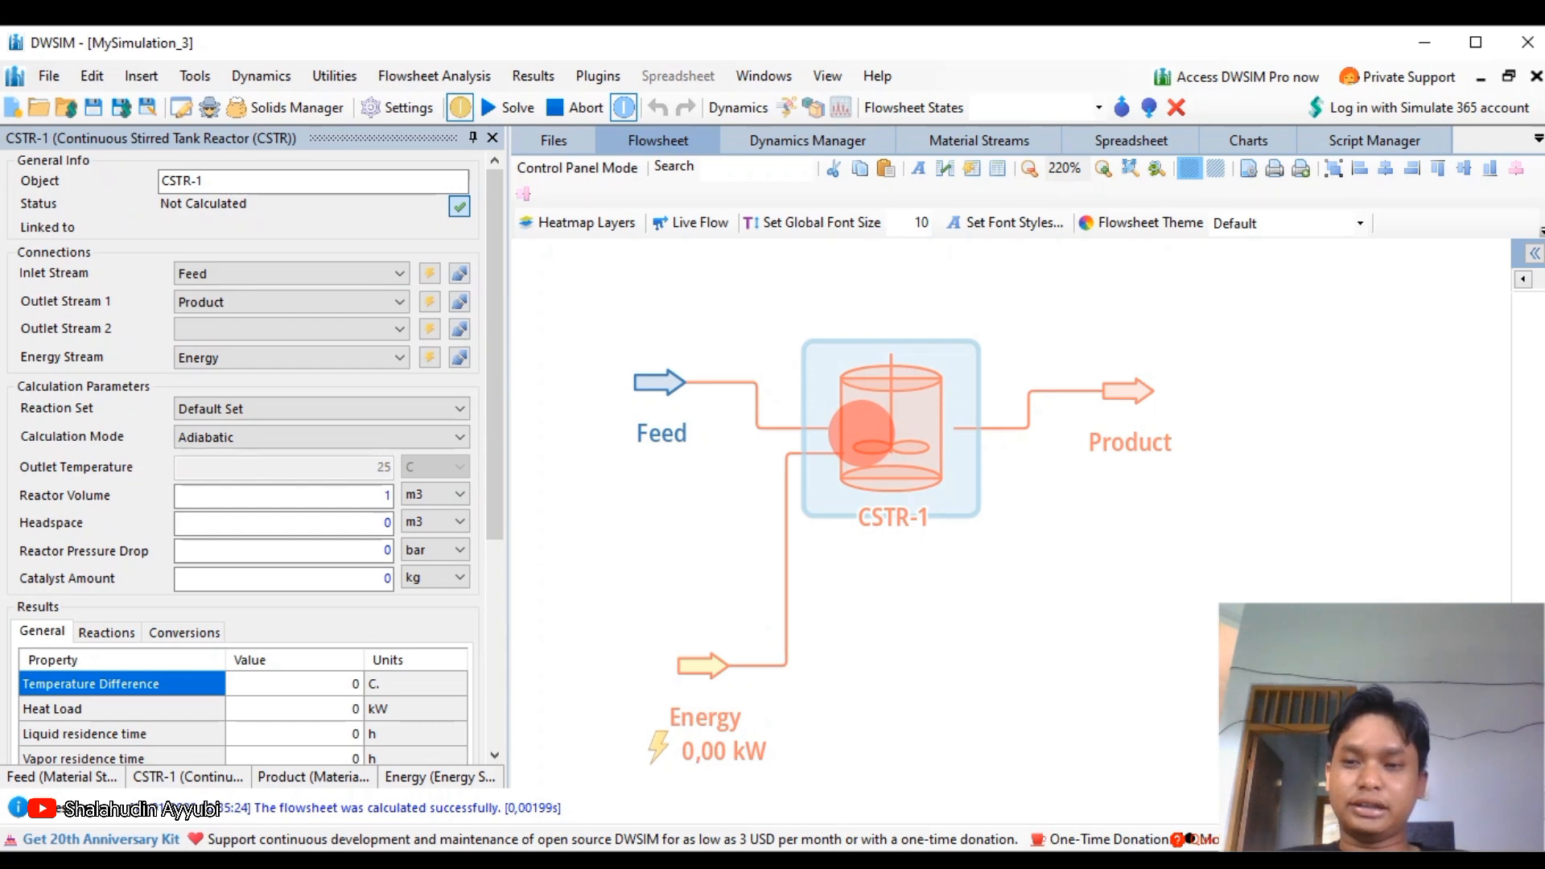
pyautogui.click(271, 179)
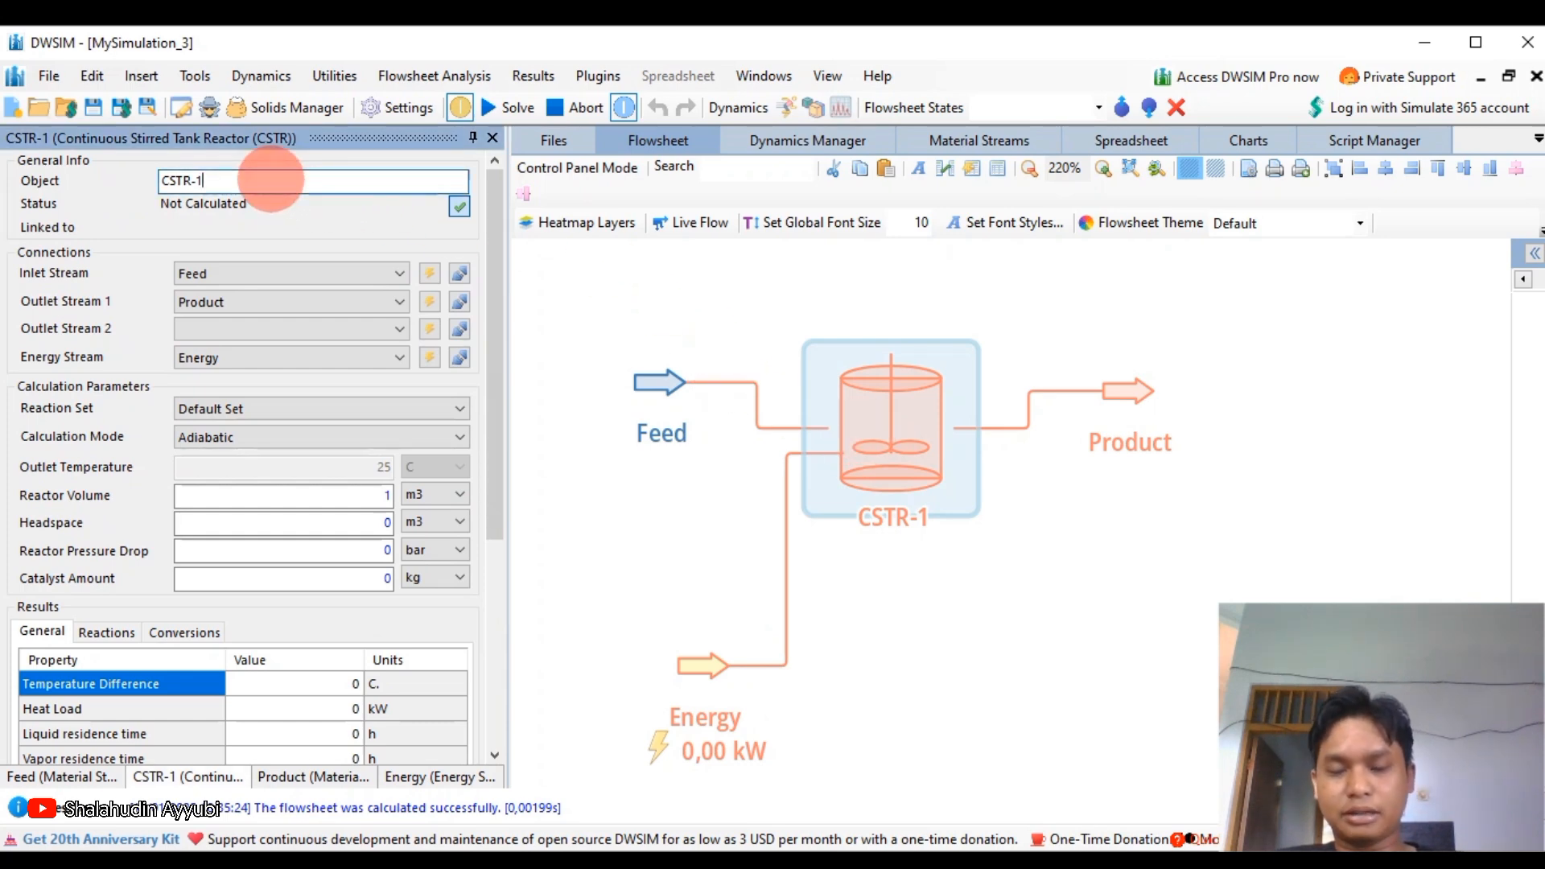
pyautogui.press('BackSpace')
pyautogui.press('BackSpace')
pyautogui.press('Return')
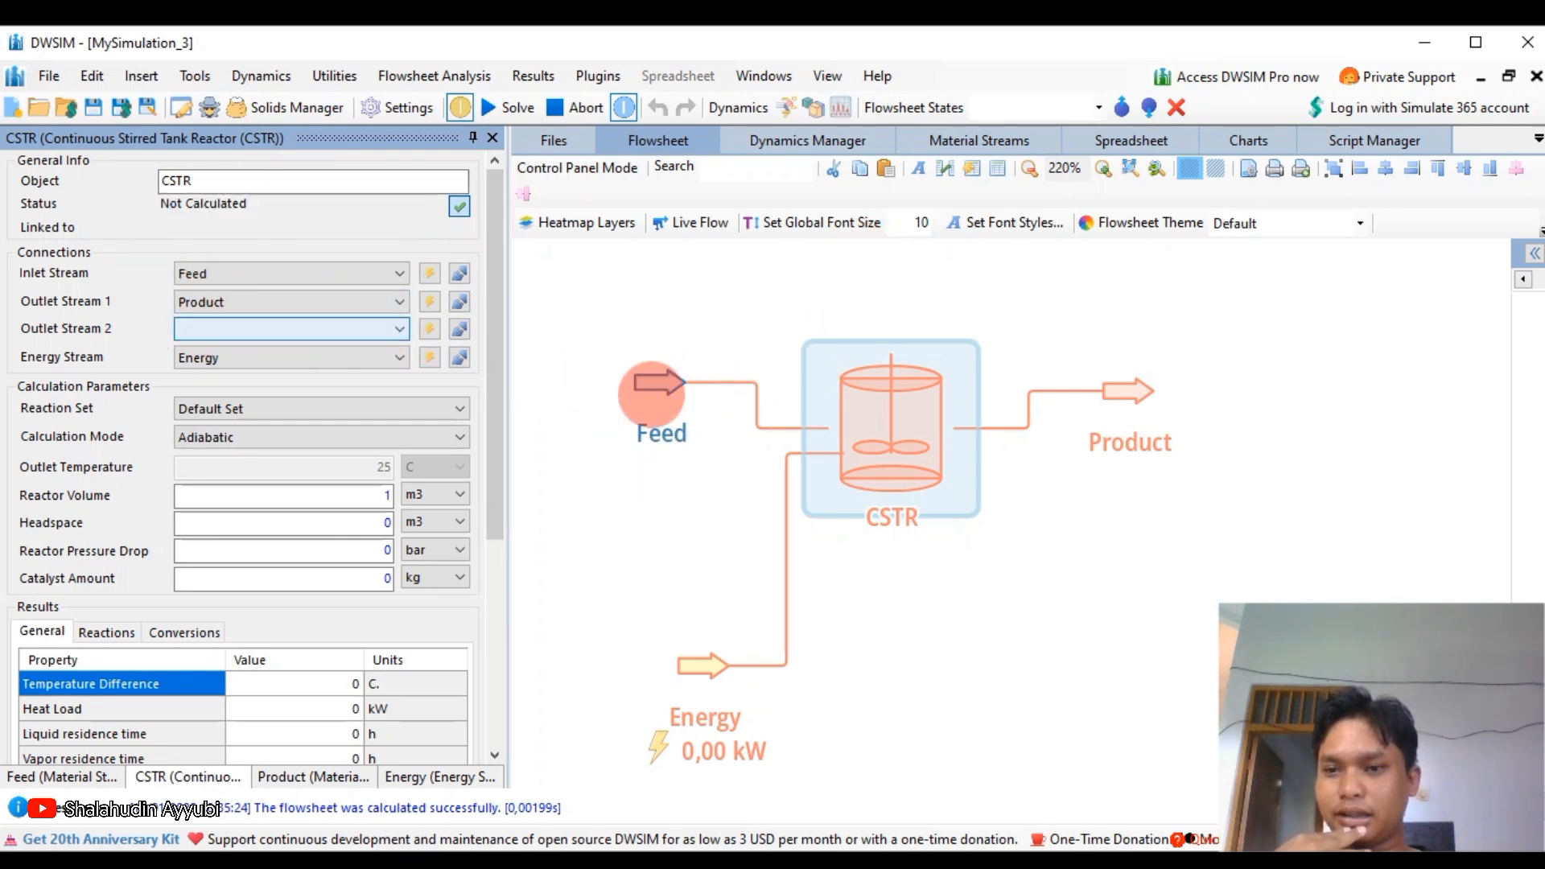
# Check the reactor type in the Foxit Reader slides, and set the CSTR in DWSIM to Default Set reactions and Isothermic calculation mode.
pyautogui.moveTo(678, 392)
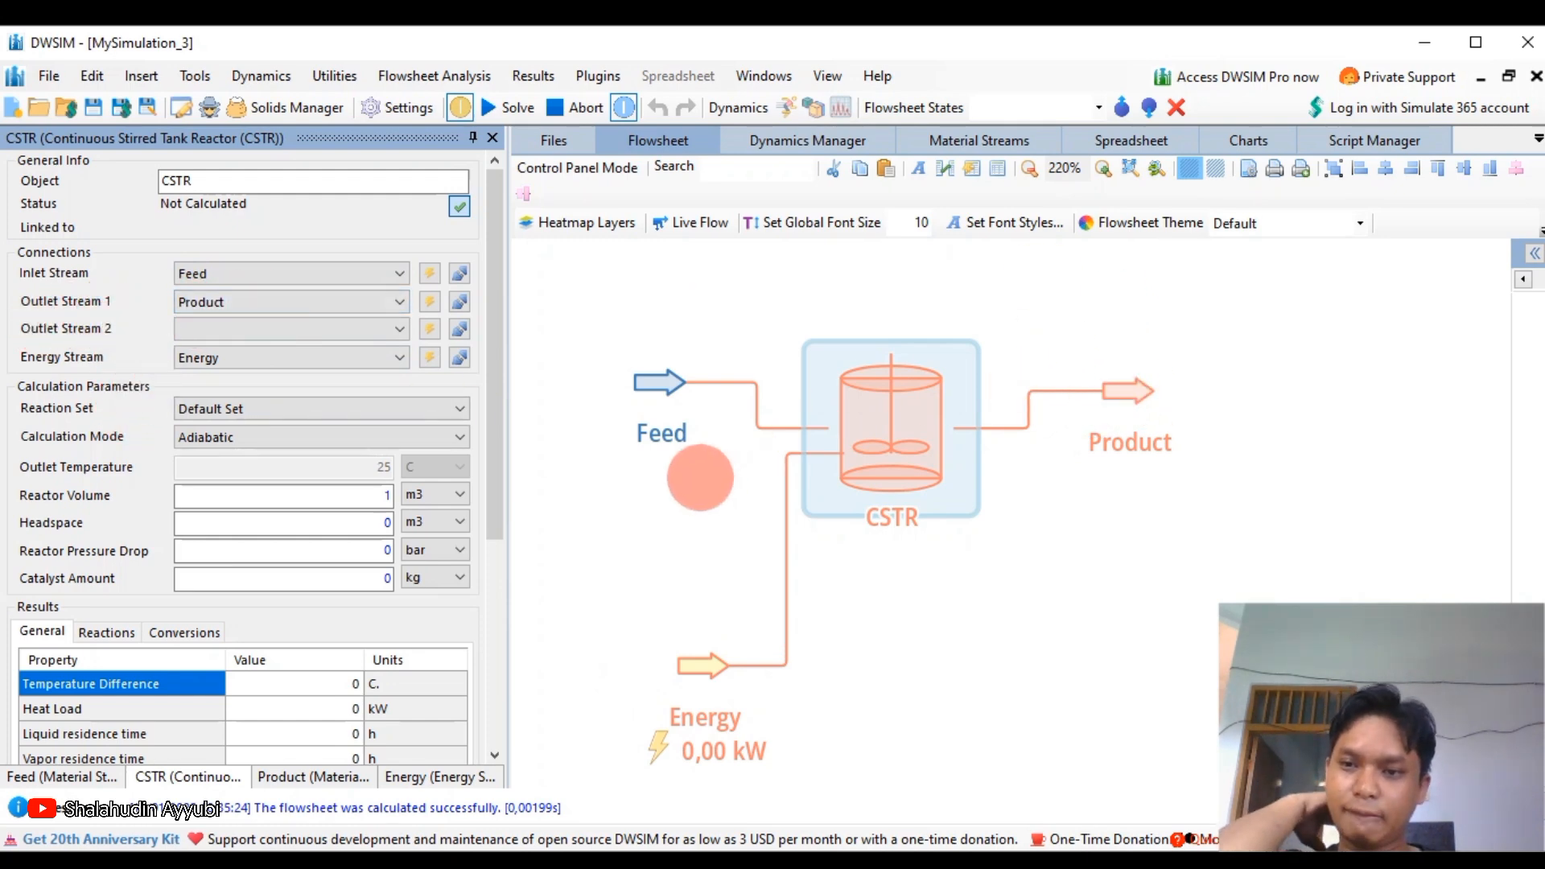
pyautogui.click(873, 863)
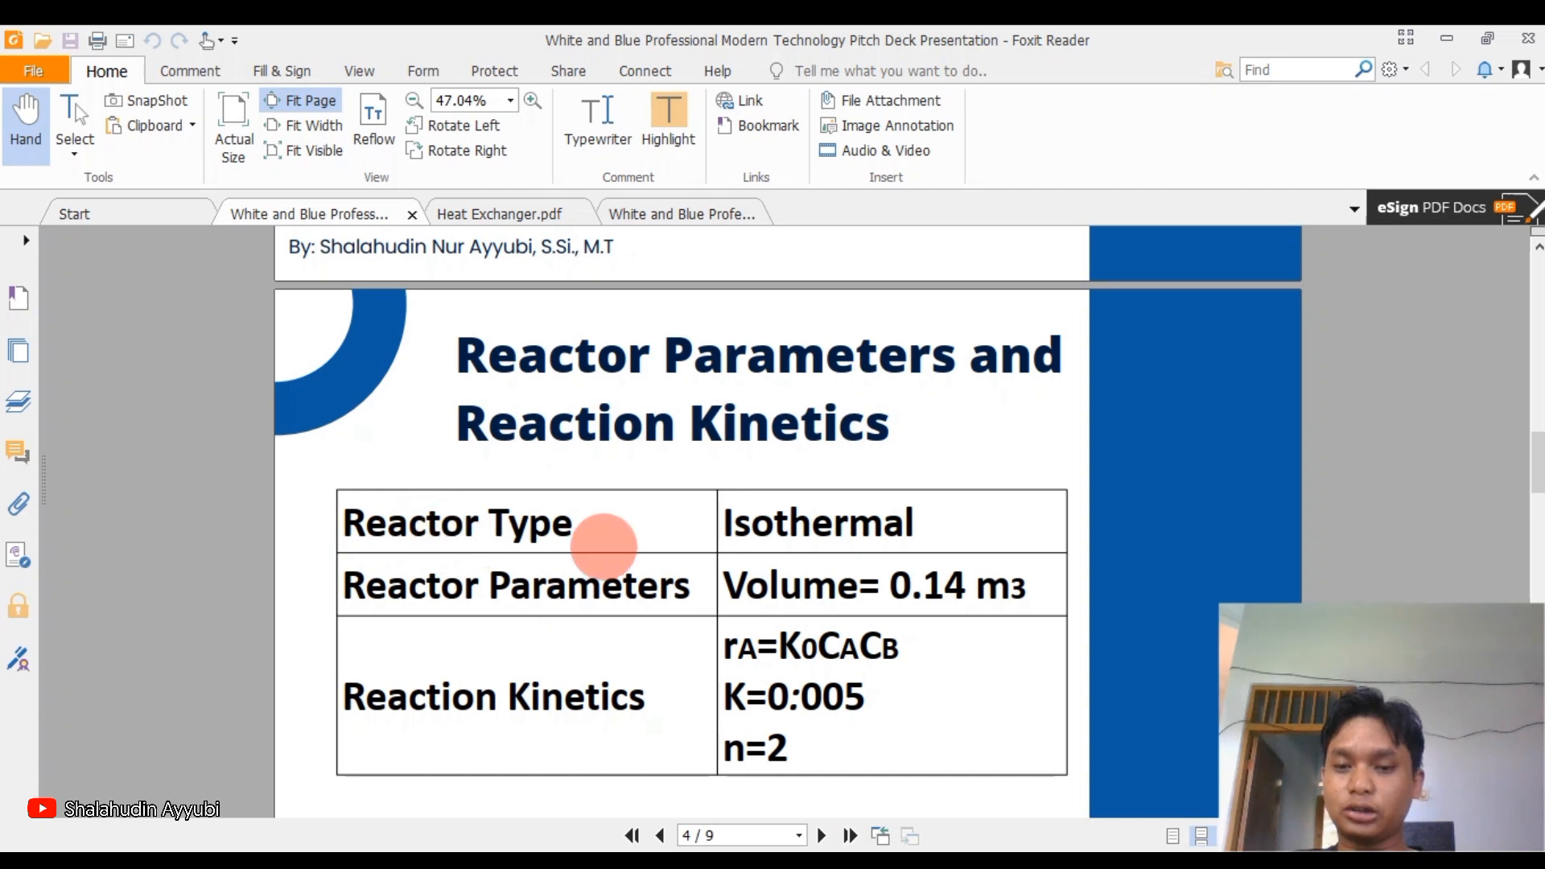
pyautogui.click(753, 865)
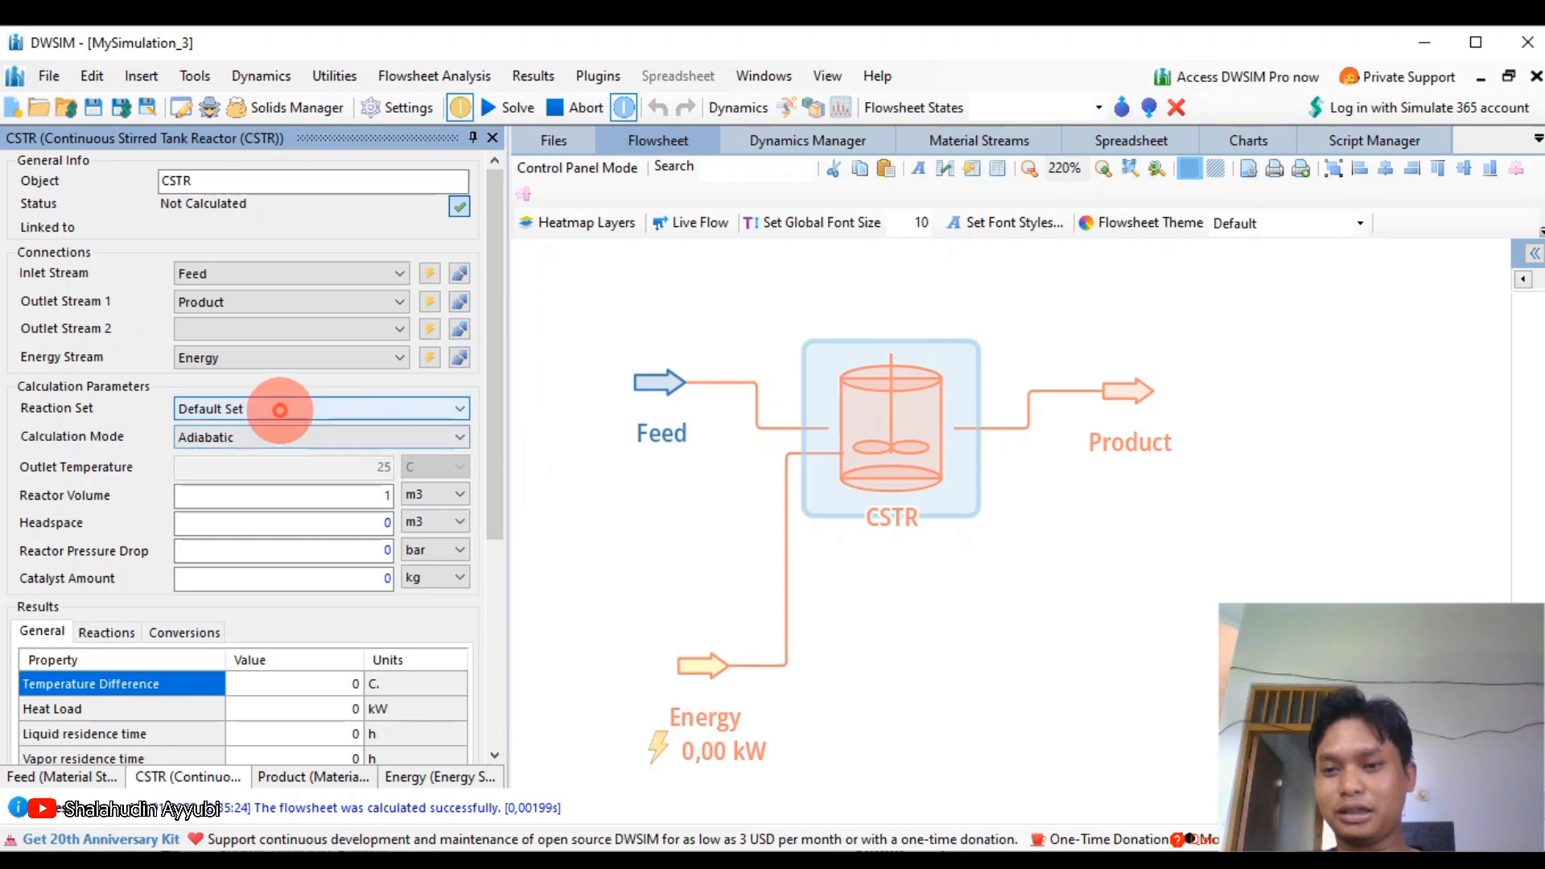
pyautogui.click(283, 408)
pyautogui.click(272, 428)
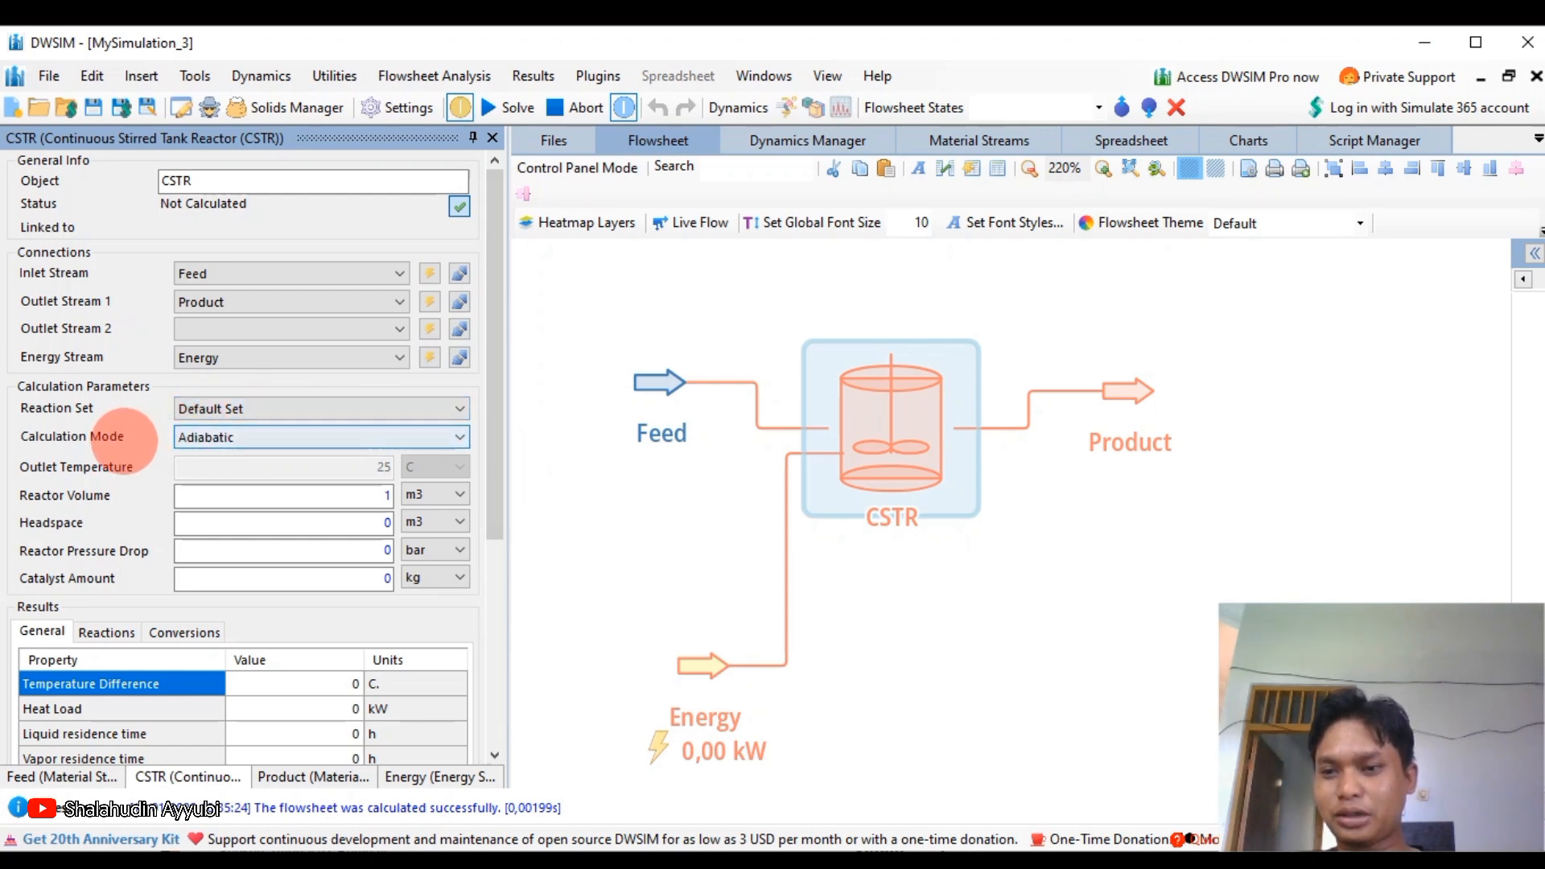
pyautogui.click(234, 437)
pyautogui.click(213, 457)
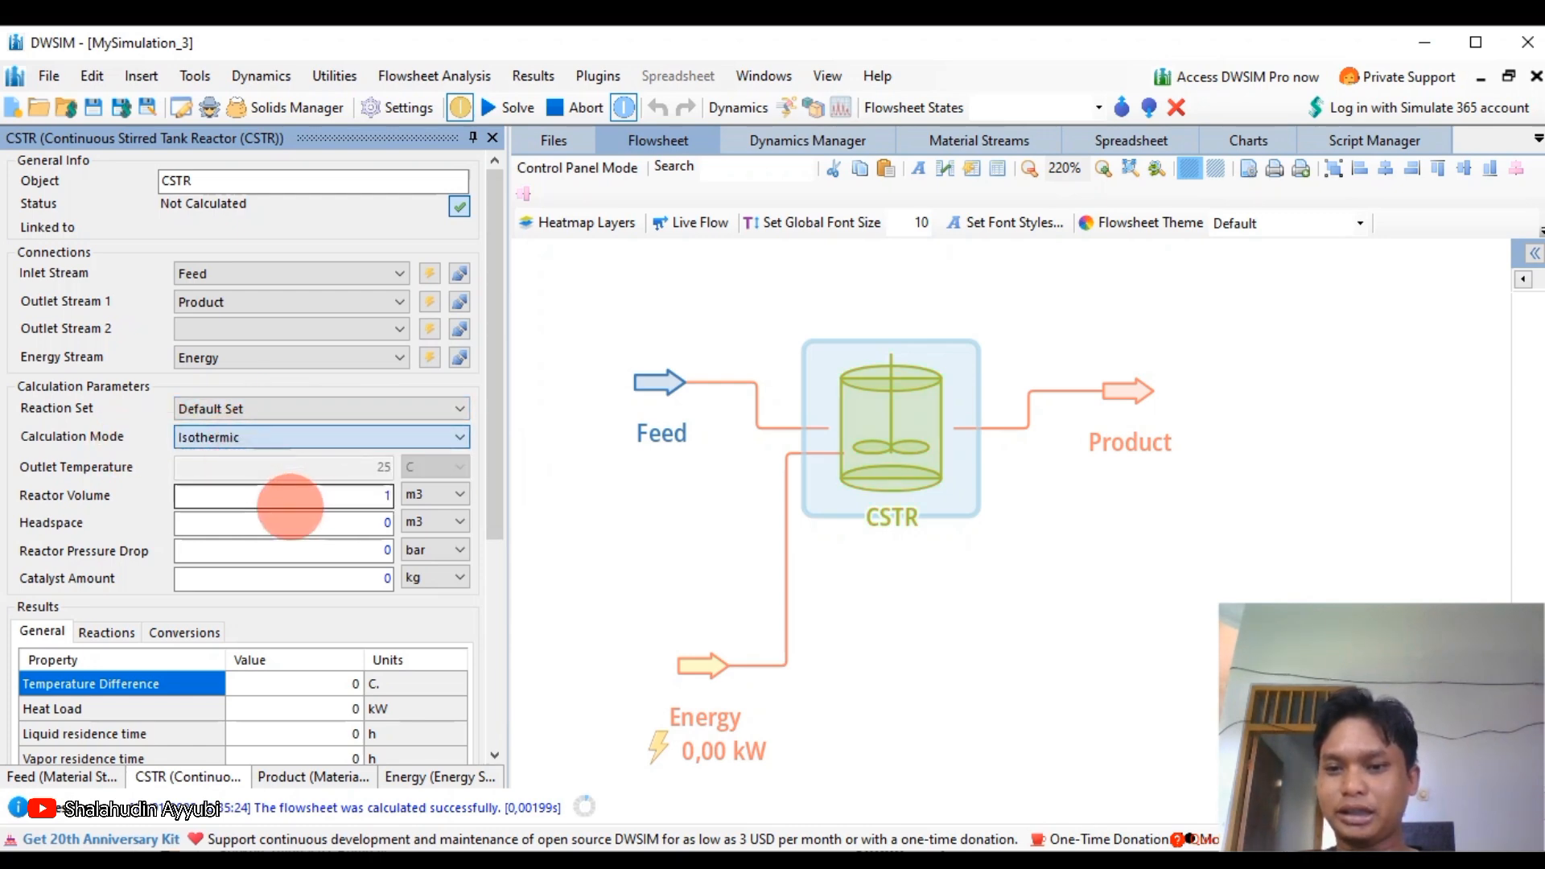
# Look up the reactor volume in the Foxit Reader slides and set the CSTR's reactor volume to 0,14 m3 in DWSIM.
pyautogui.hotkey('alt', 'Tab')
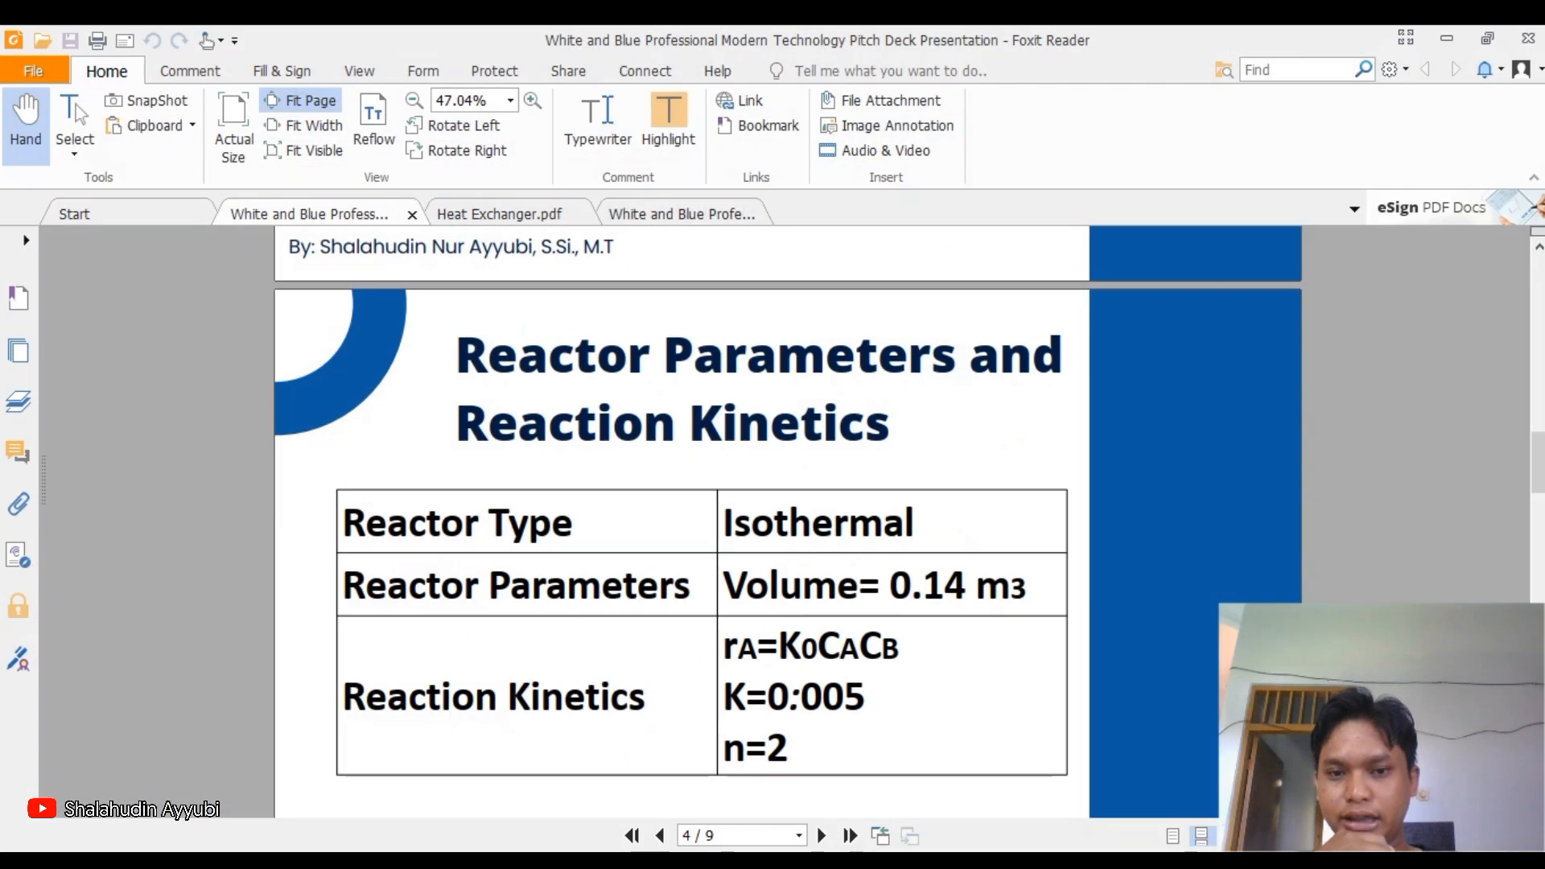
pyautogui.click(934, 609)
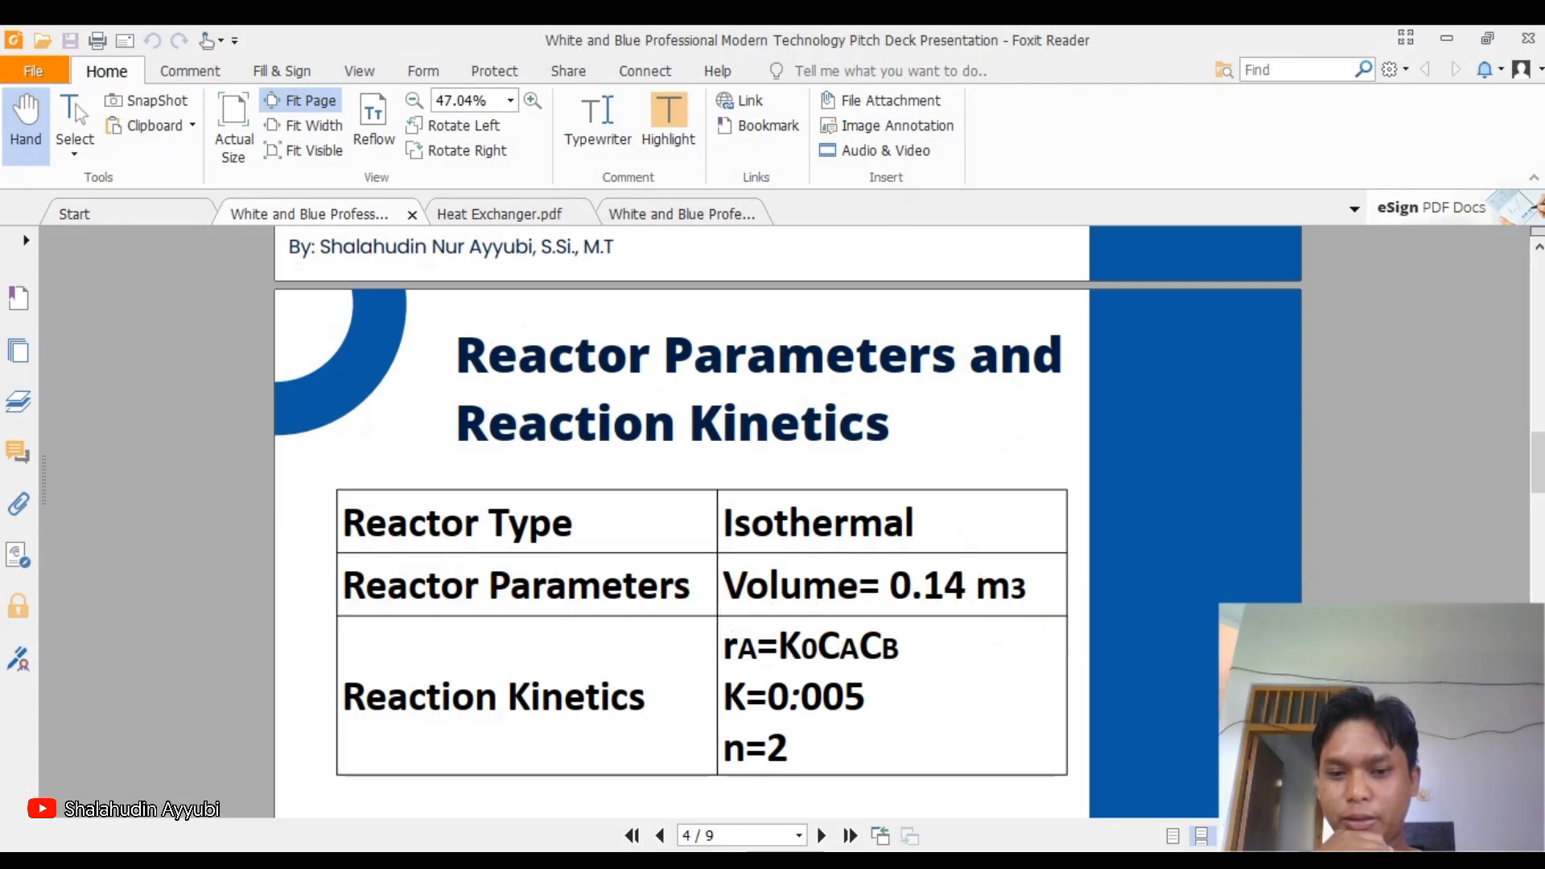
pyautogui.hotkey('alt', 'Tab')
pyautogui.doubleClick(388, 495)
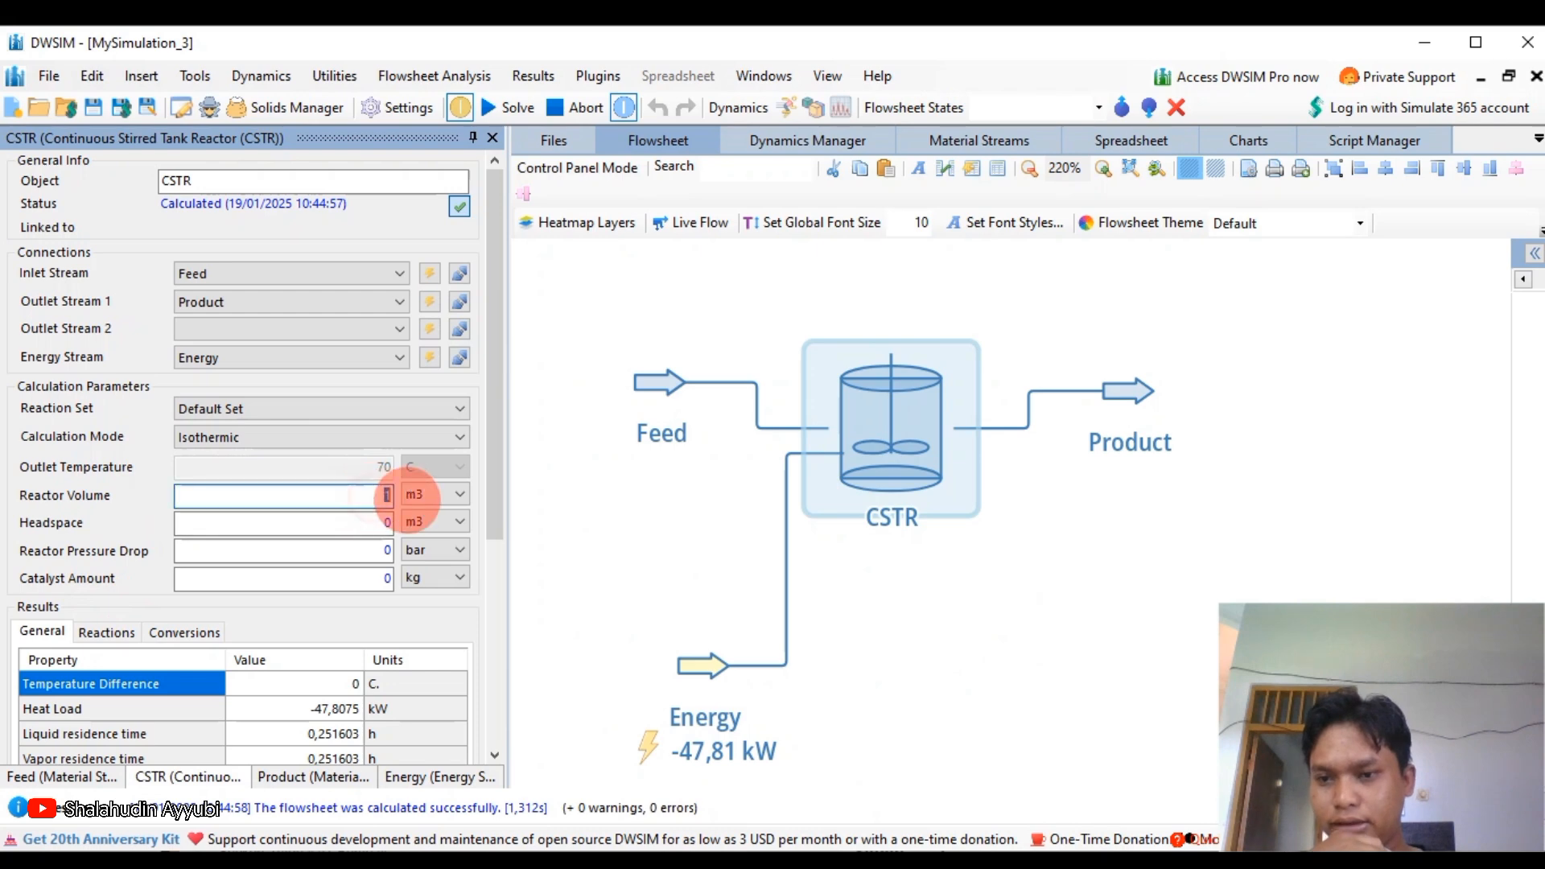
pyautogui.write('0')
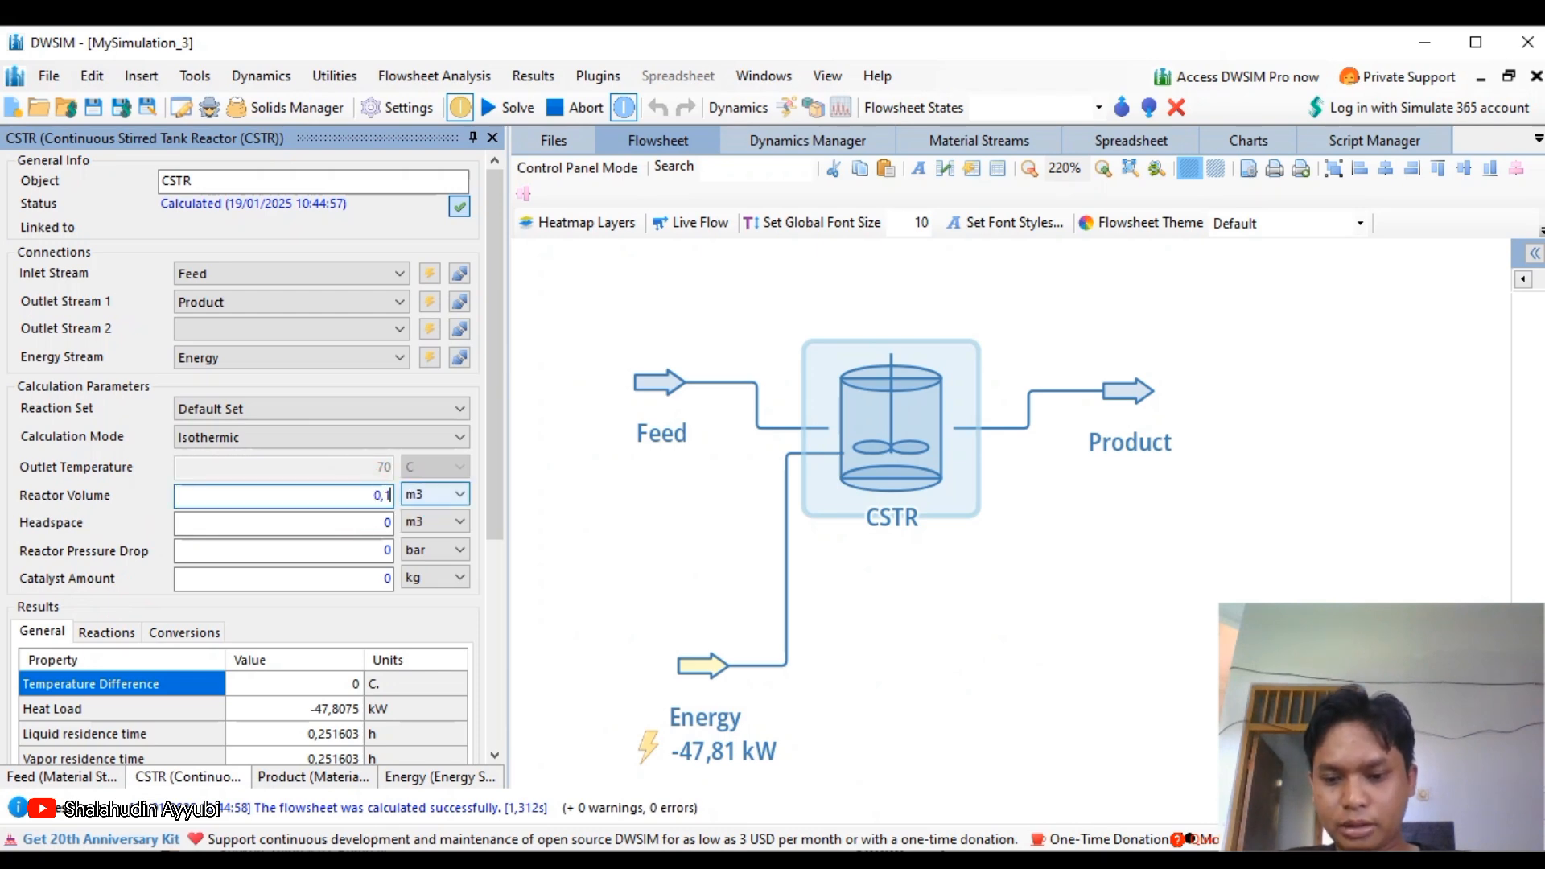
pyautogui.write(',14')
pyautogui.press('Return')
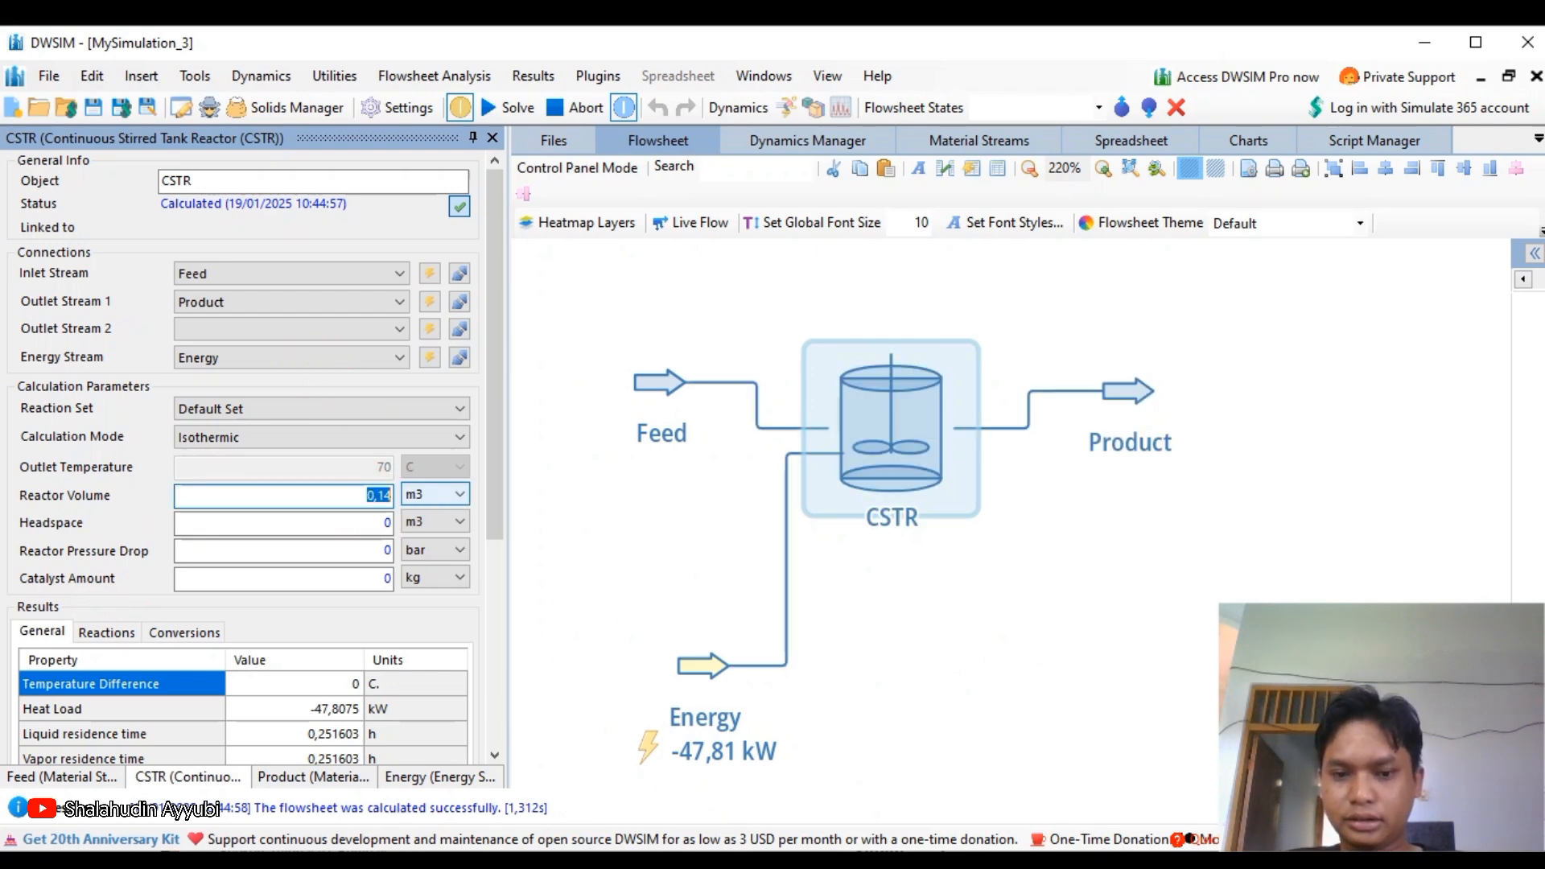
# Review the Foxit Reader slides around the reactor parameters, then return to DWSIM and solve the flowsheet.
pyautogui.hotkey('alt', 'Tab')
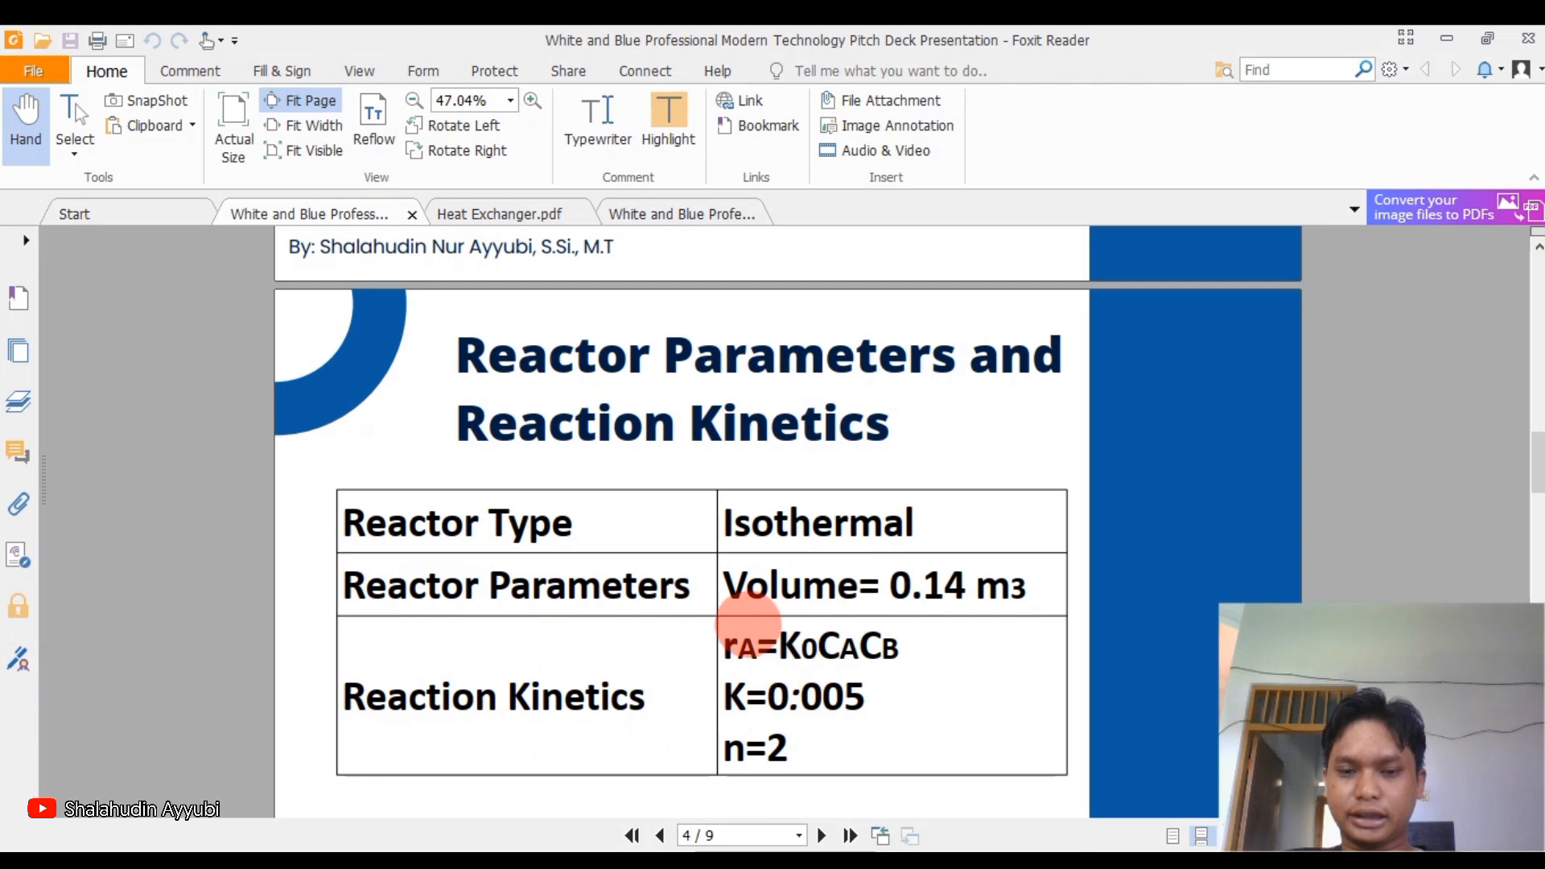
pyautogui.scroll(-5, 838, 607)
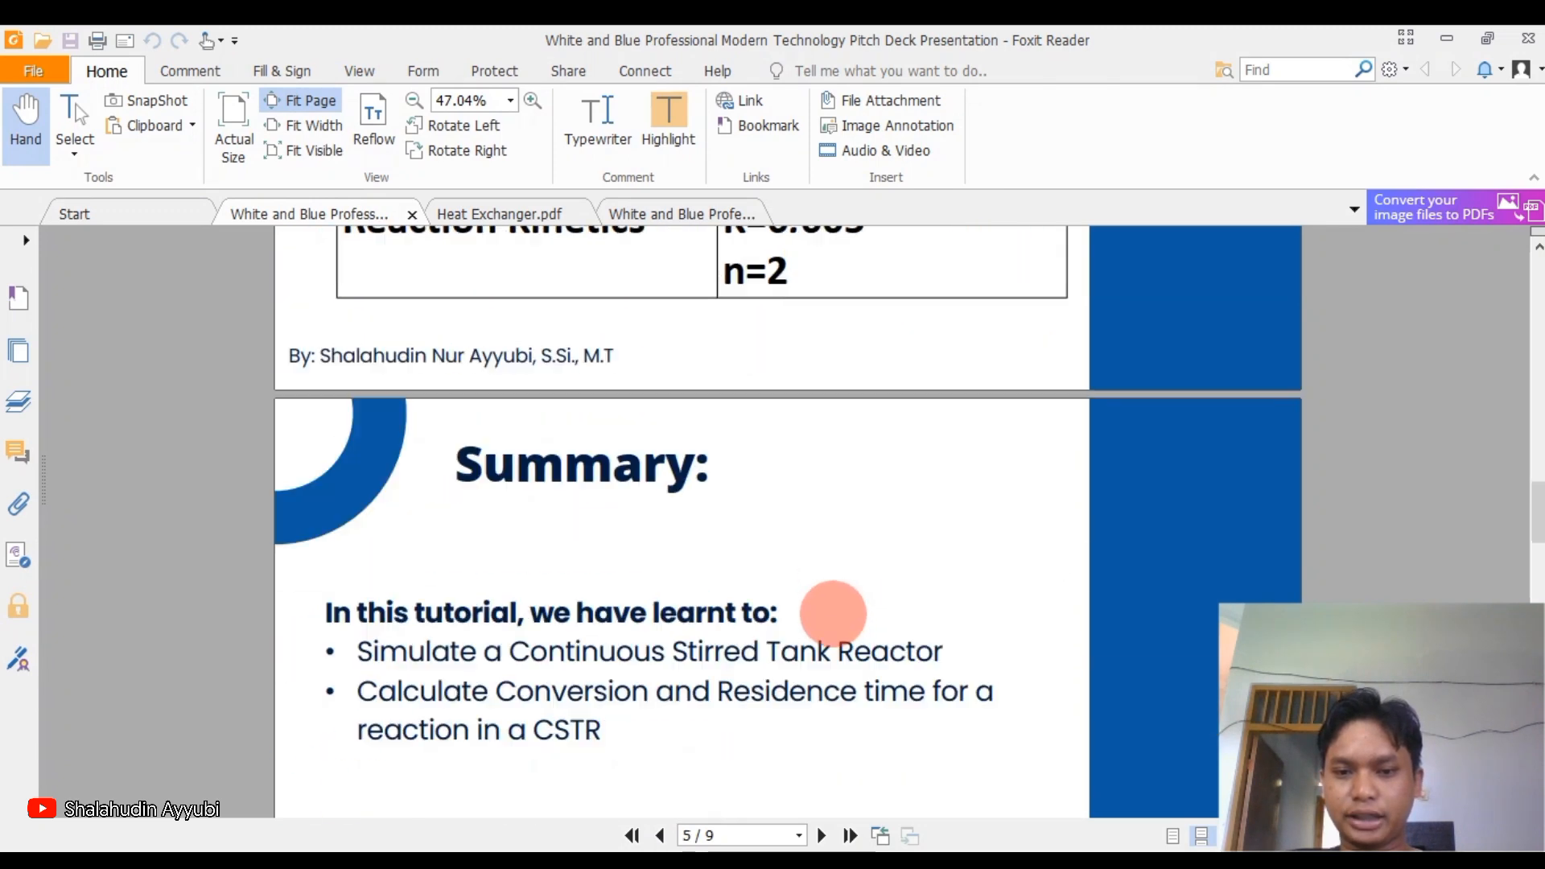
pyautogui.scroll(3, 828, 608)
pyautogui.scroll(1, 833, 612)
pyautogui.hotkey('alt', 'Tab')
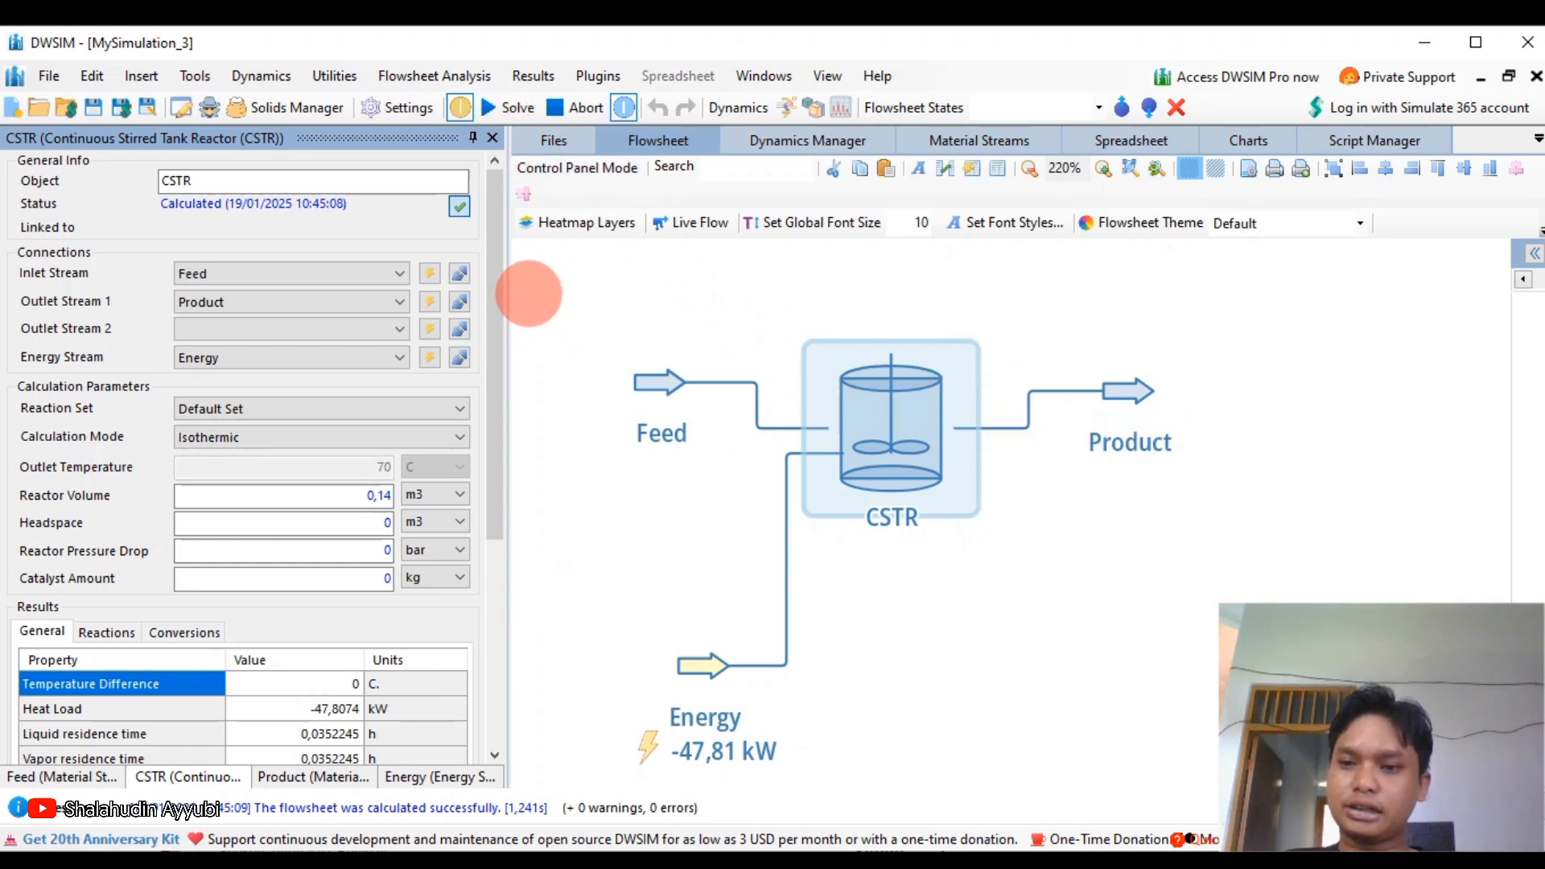
pyautogui.moveTo(881, 459)
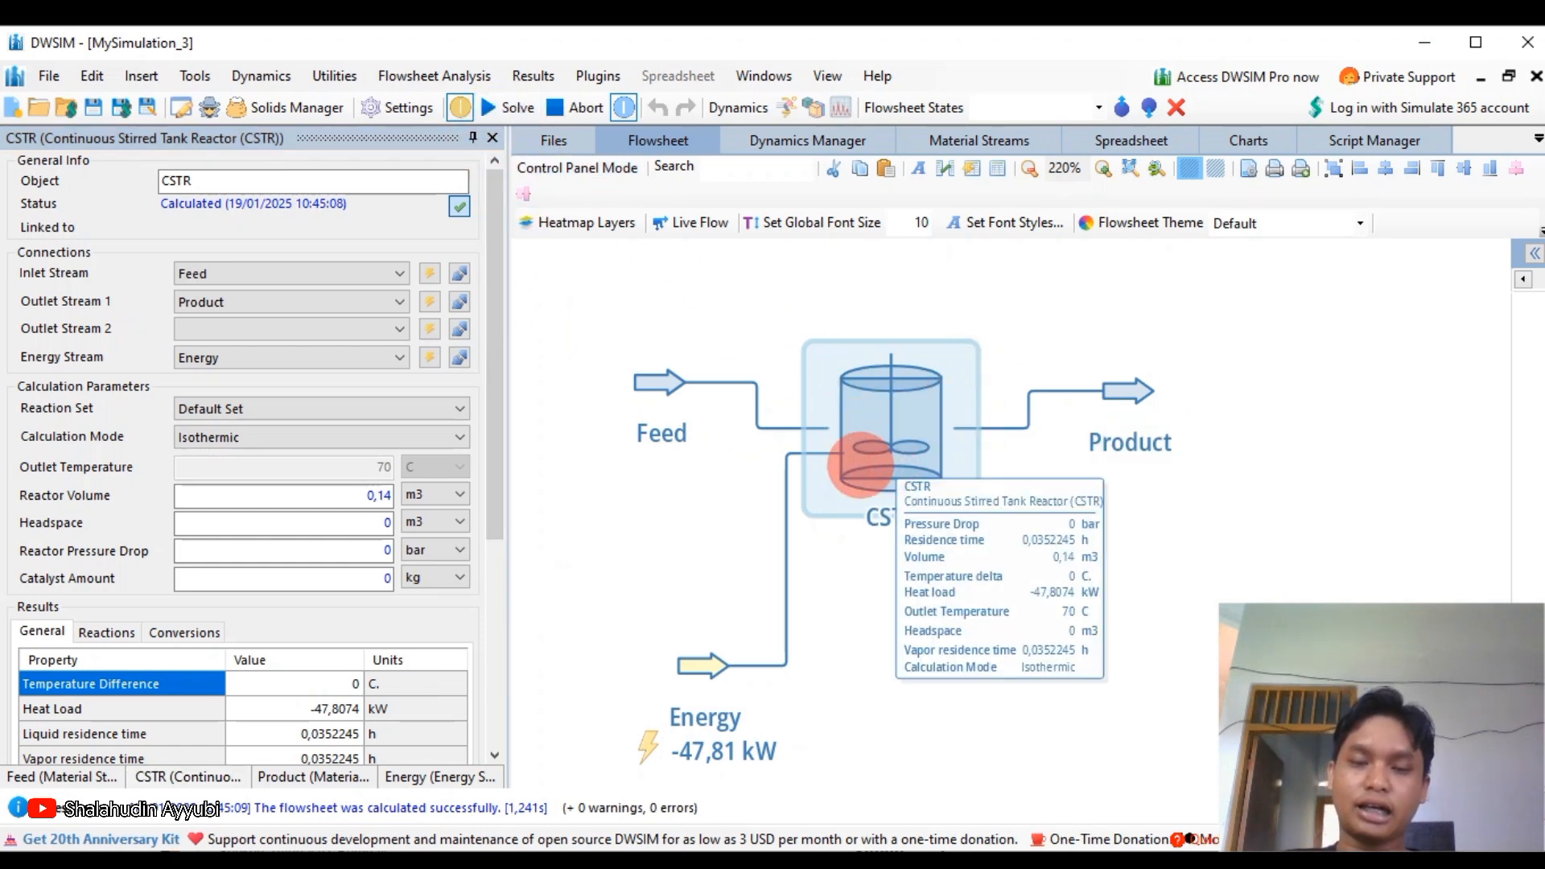
pyautogui.click(519, 108)
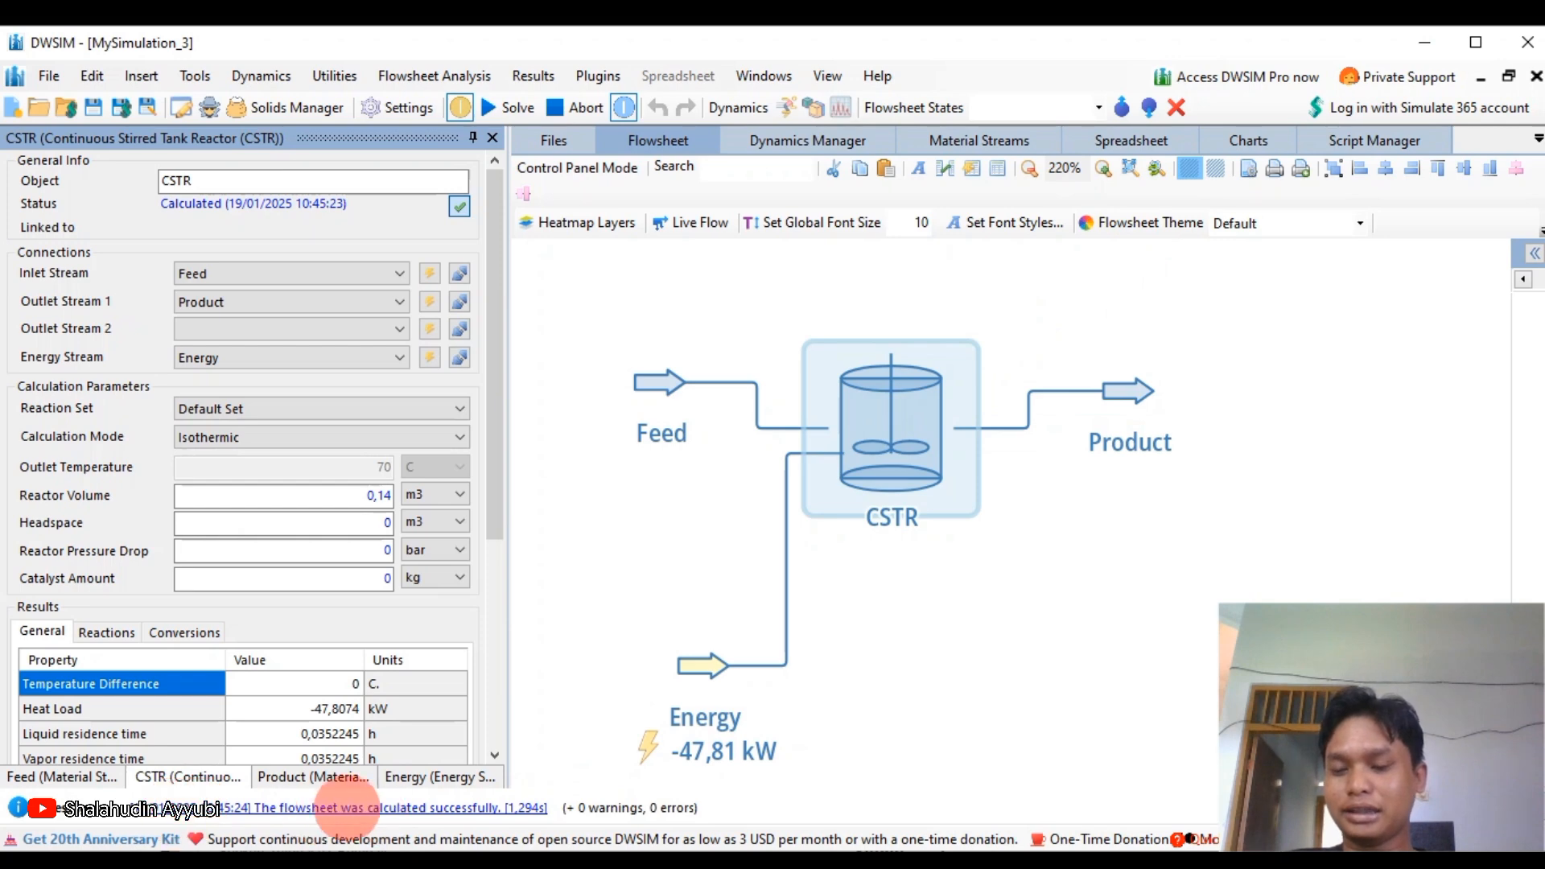
# Change the flowsheet theme to Color Icons.
pyautogui.moveTo(843, 445)
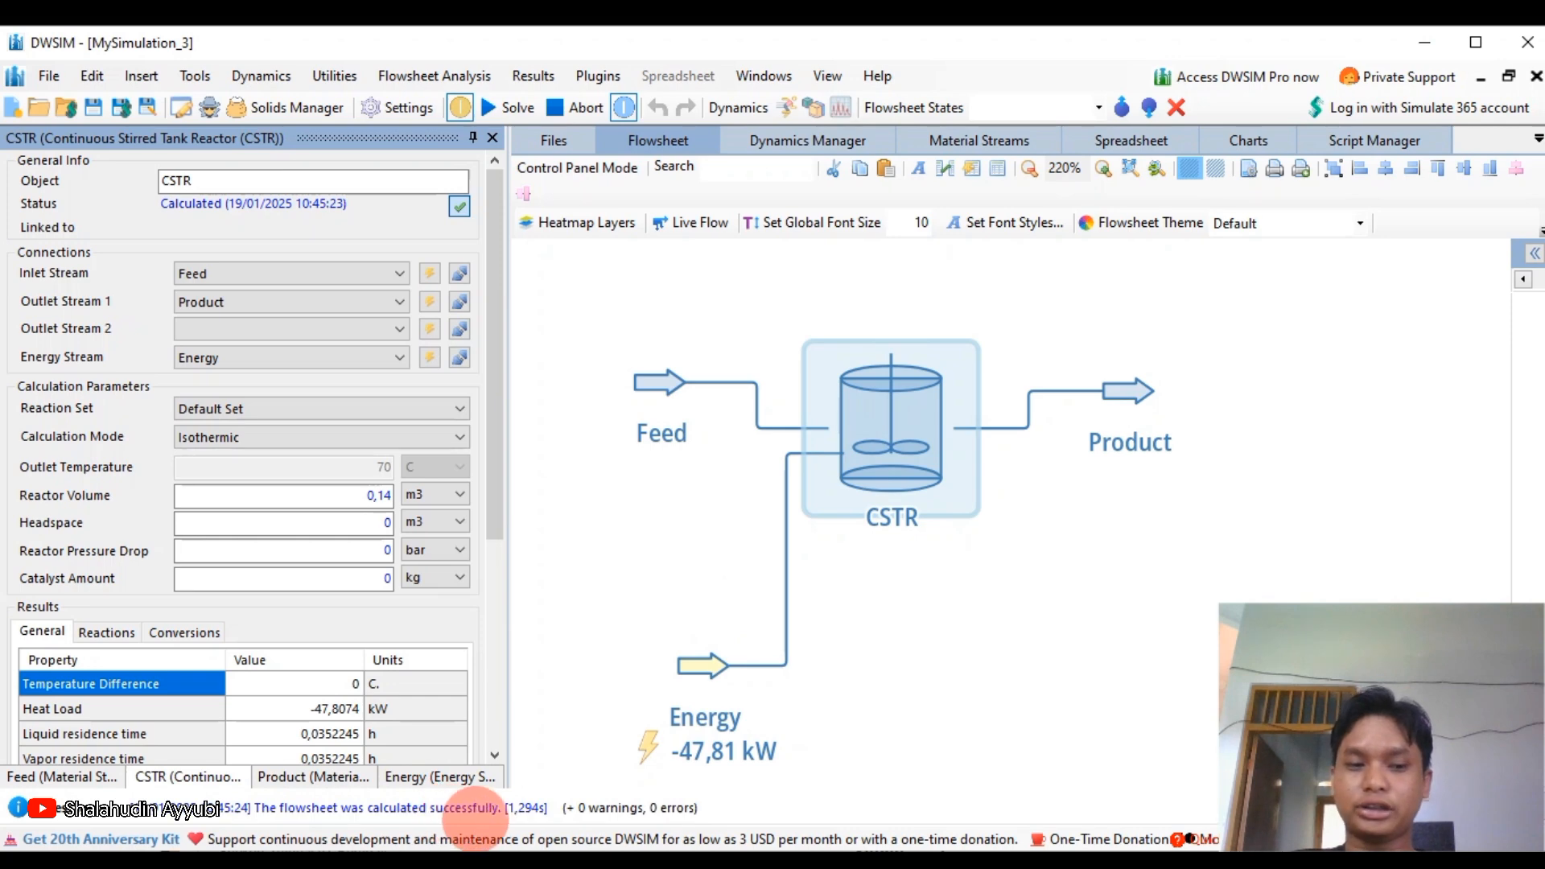
pyautogui.moveTo(888, 398)
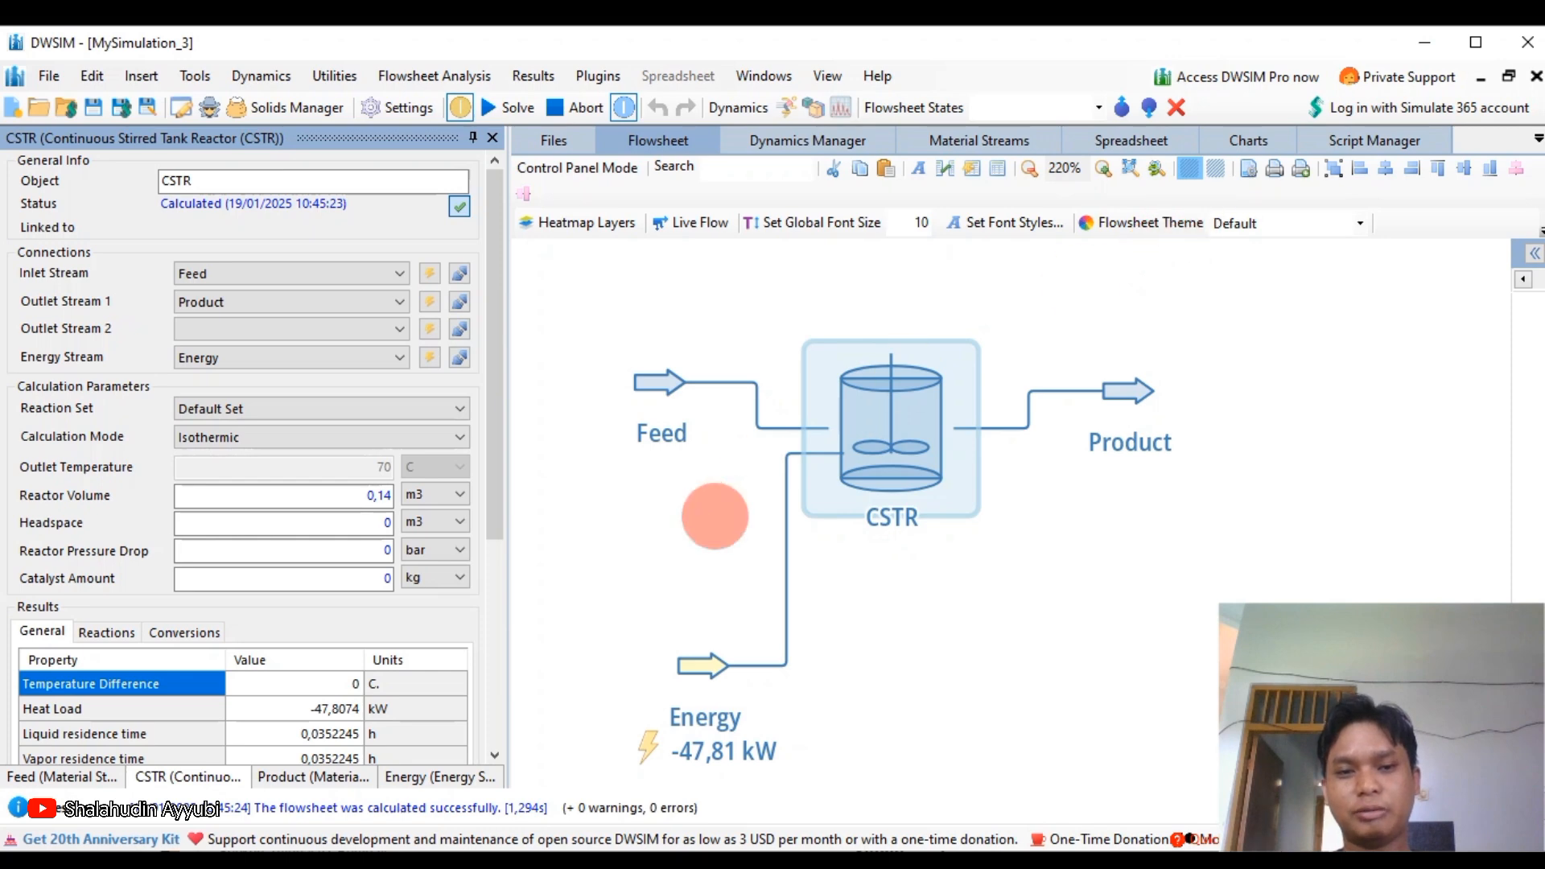
pyautogui.click(1227, 224)
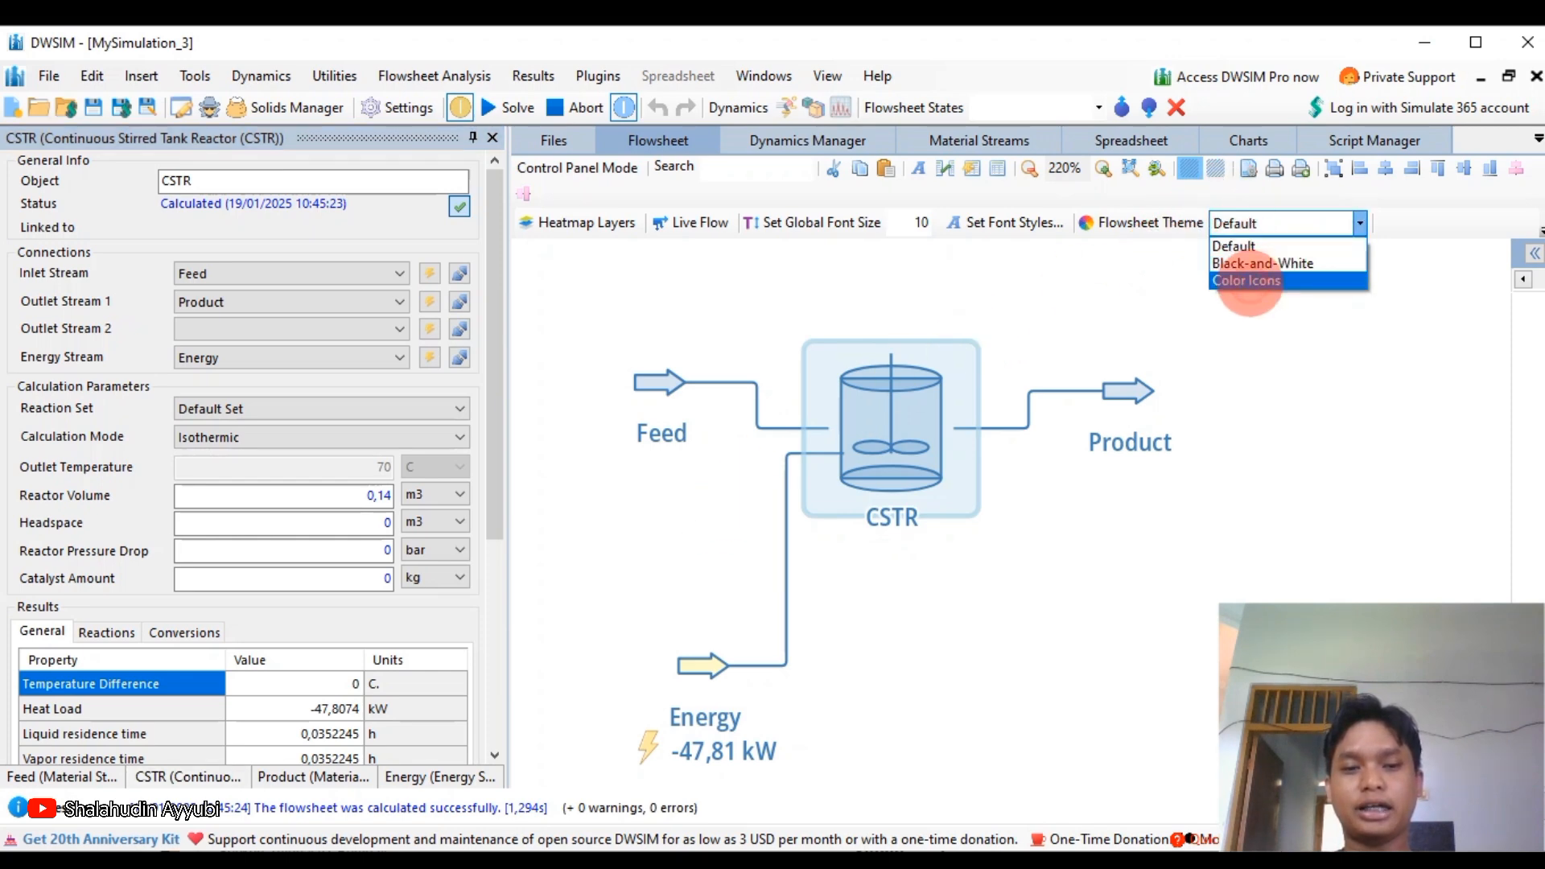
pyautogui.click(1249, 281)
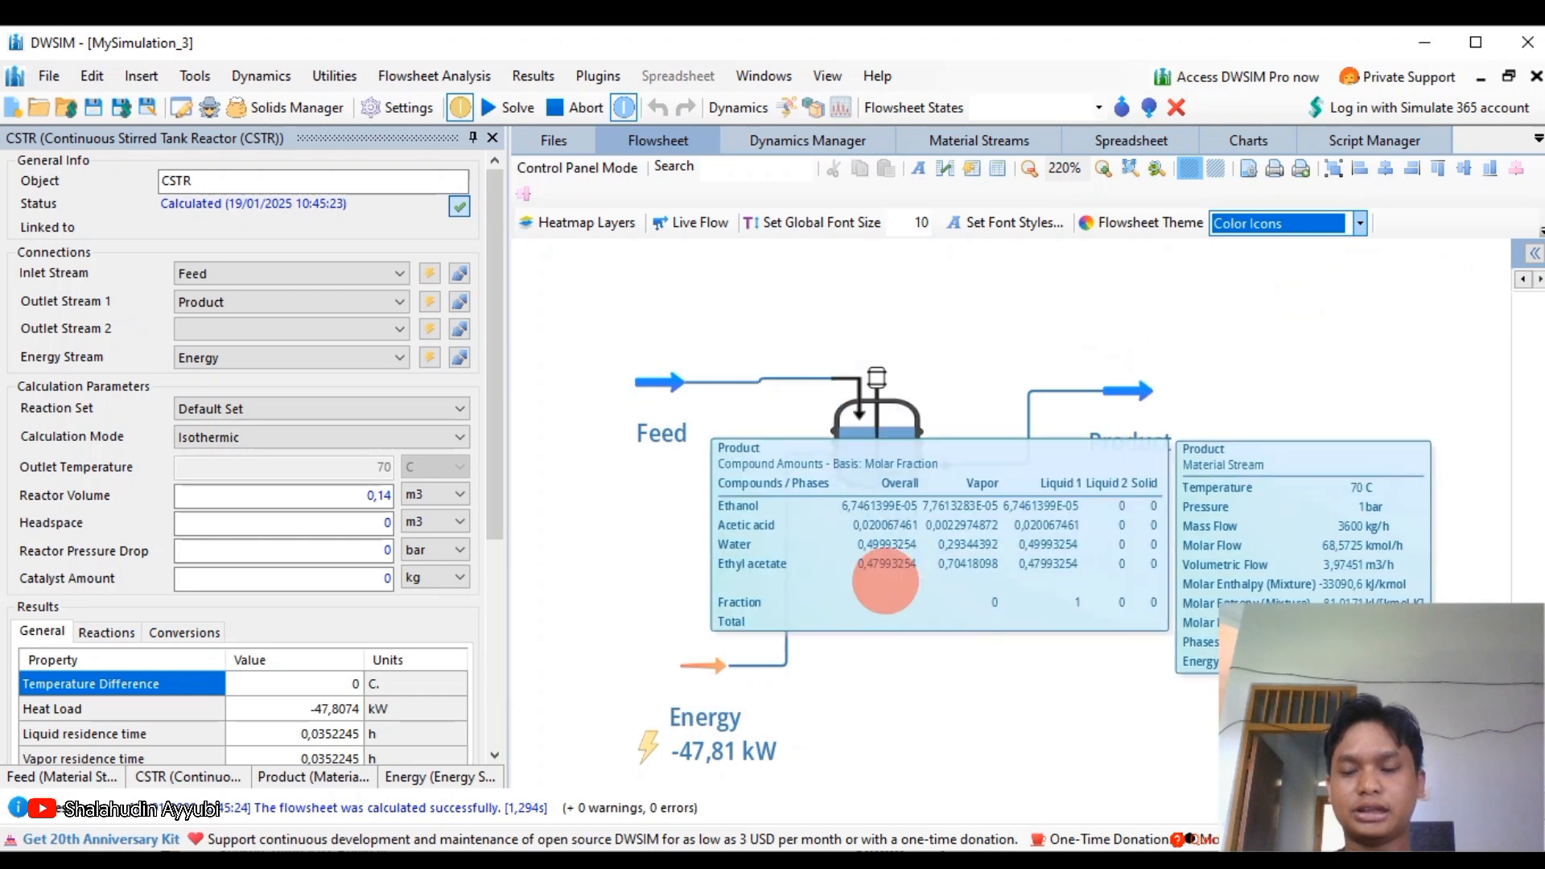
# Examine the CSTR's residence time and compound conversions in DWSIM, consulting the learning objectives and reaction kinetics in the Foxit Reader slides.
pyautogui.click(495, 515)
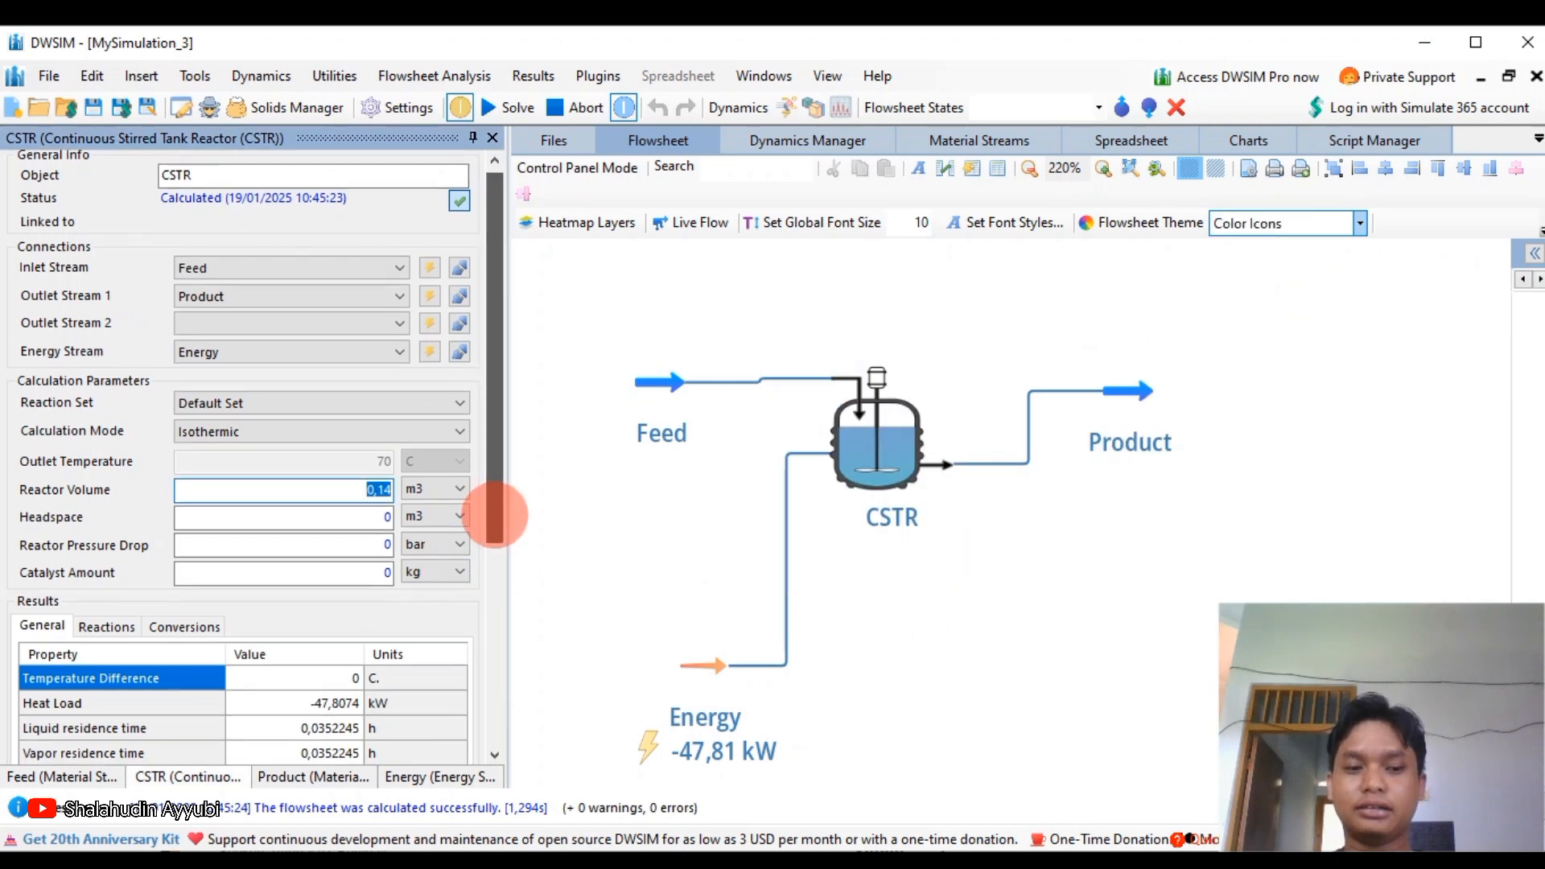
pyautogui.moveTo(491, 516); pyautogui.dragTo(459, 693)
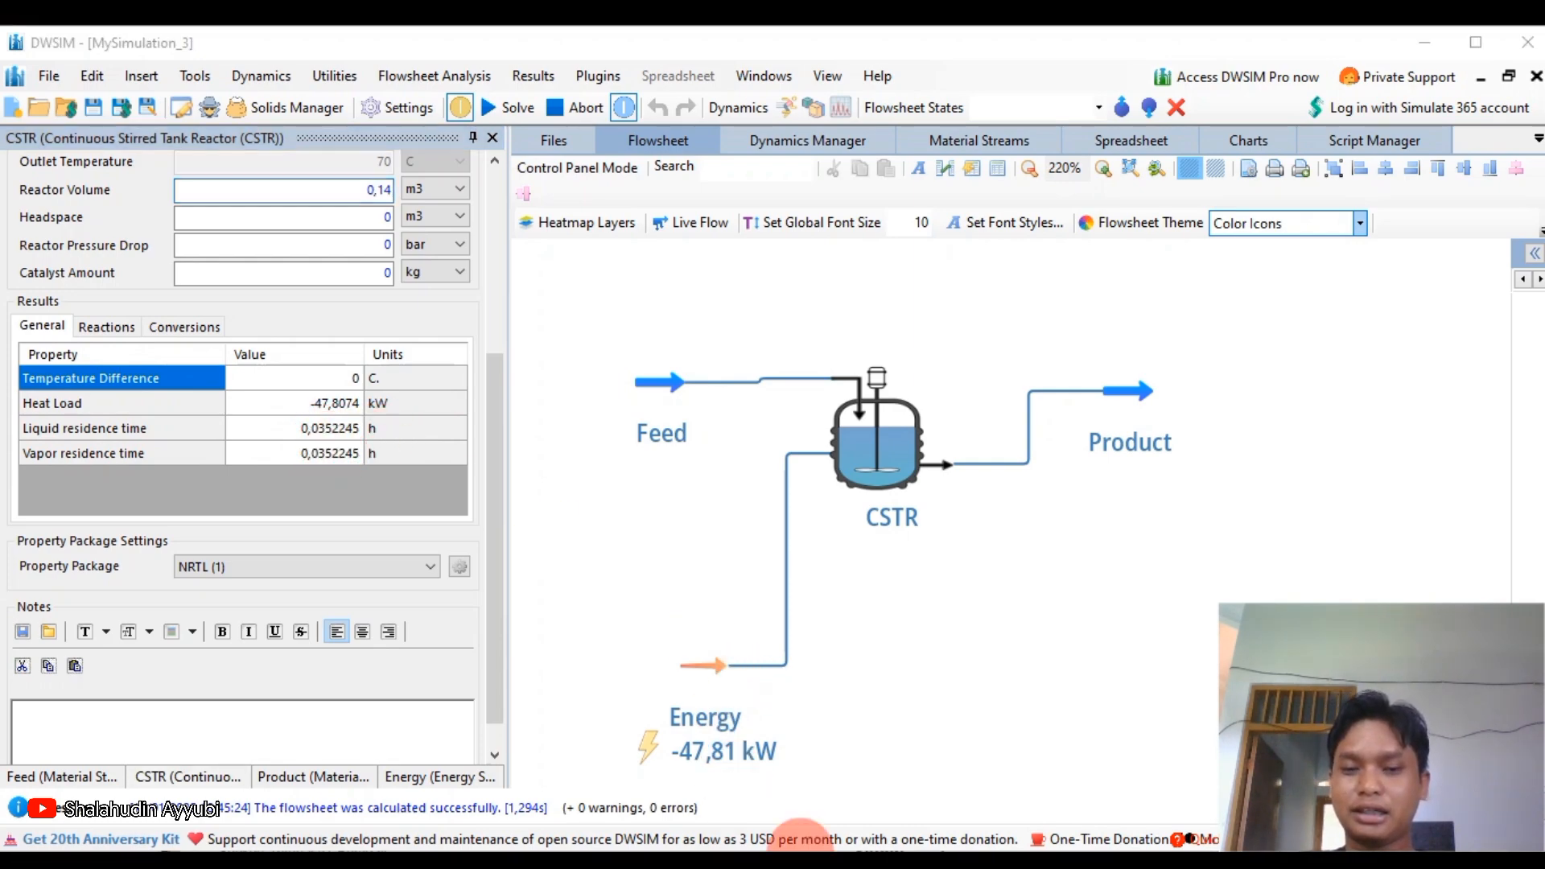
pyautogui.hotkey('alt', 'Tab')
pyautogui.scroll(-3, 628, 421)
pyautogui.scroll(3, 628, 420)
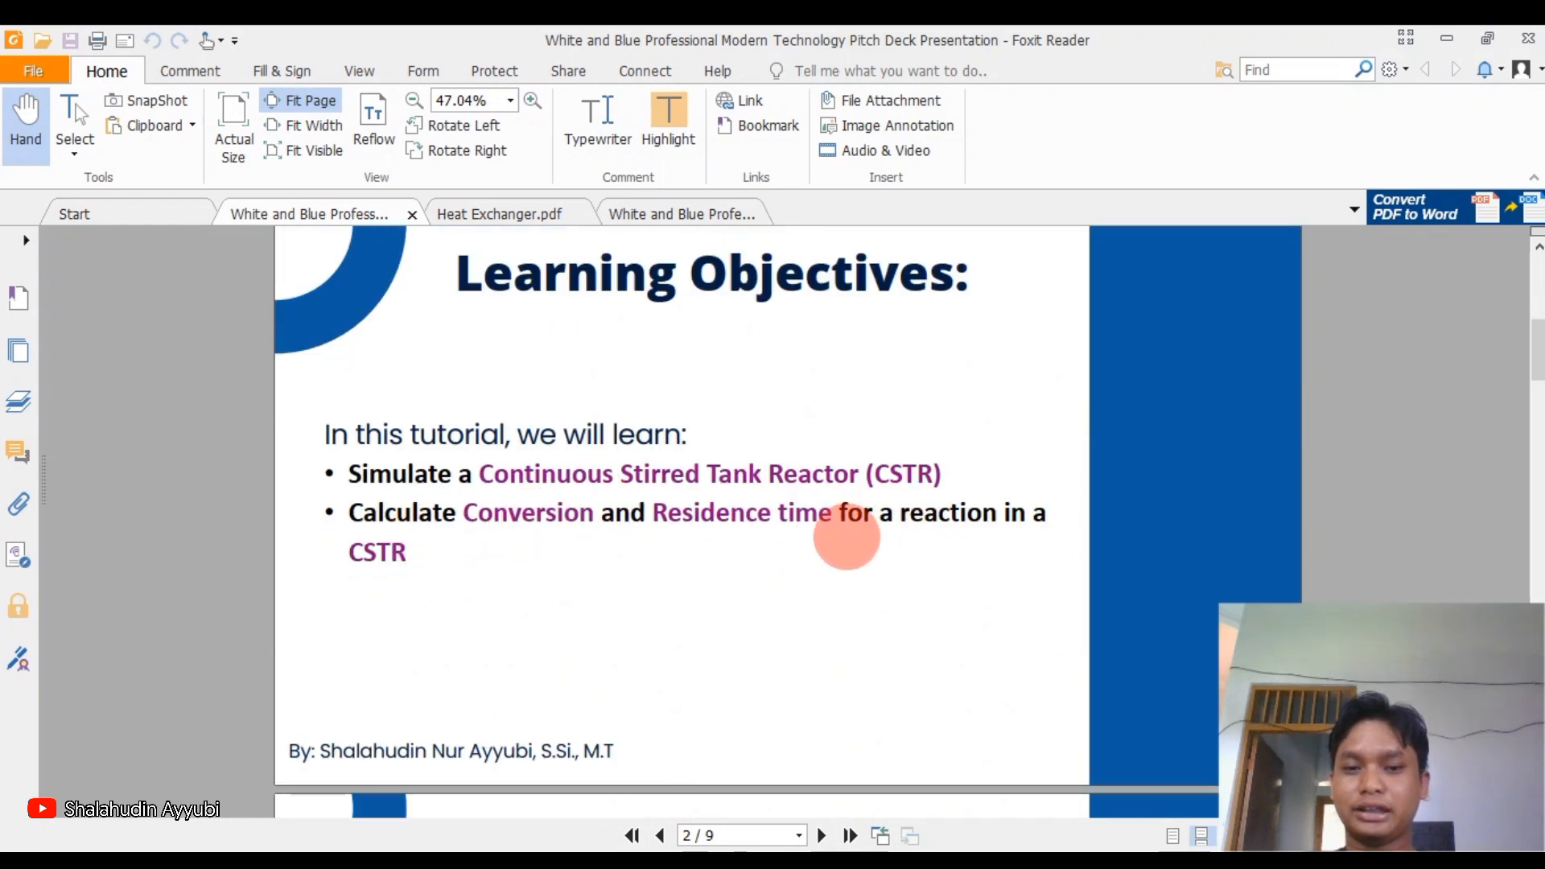
pyautogui.scroll(-5, 818, 534)
pyautogui.scroll(-10, 803, 533)
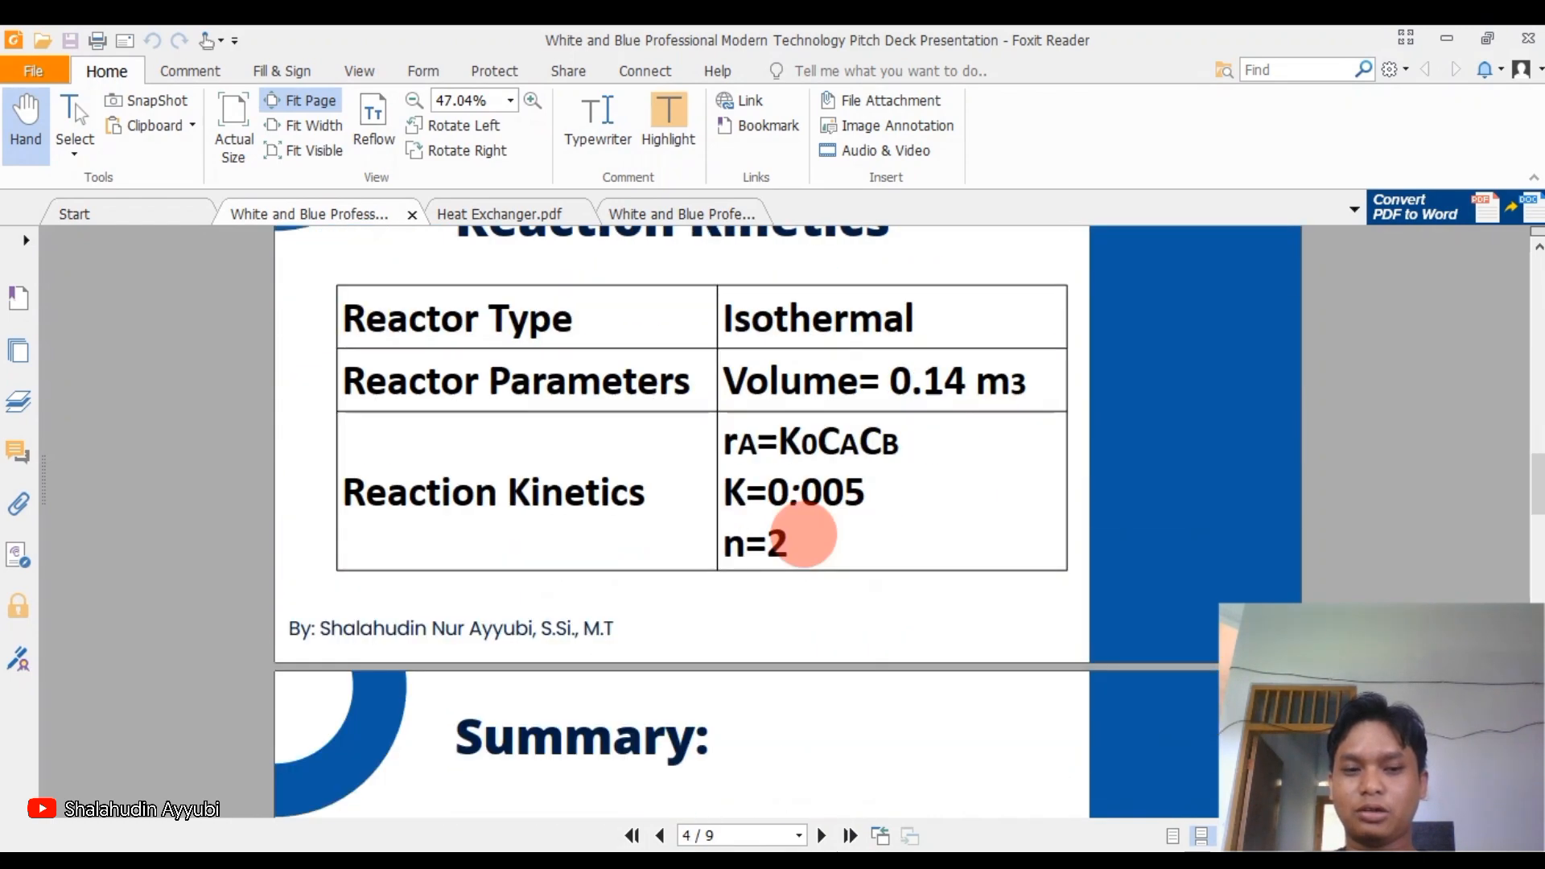
pyautogui.scroll(5, 779, 541)
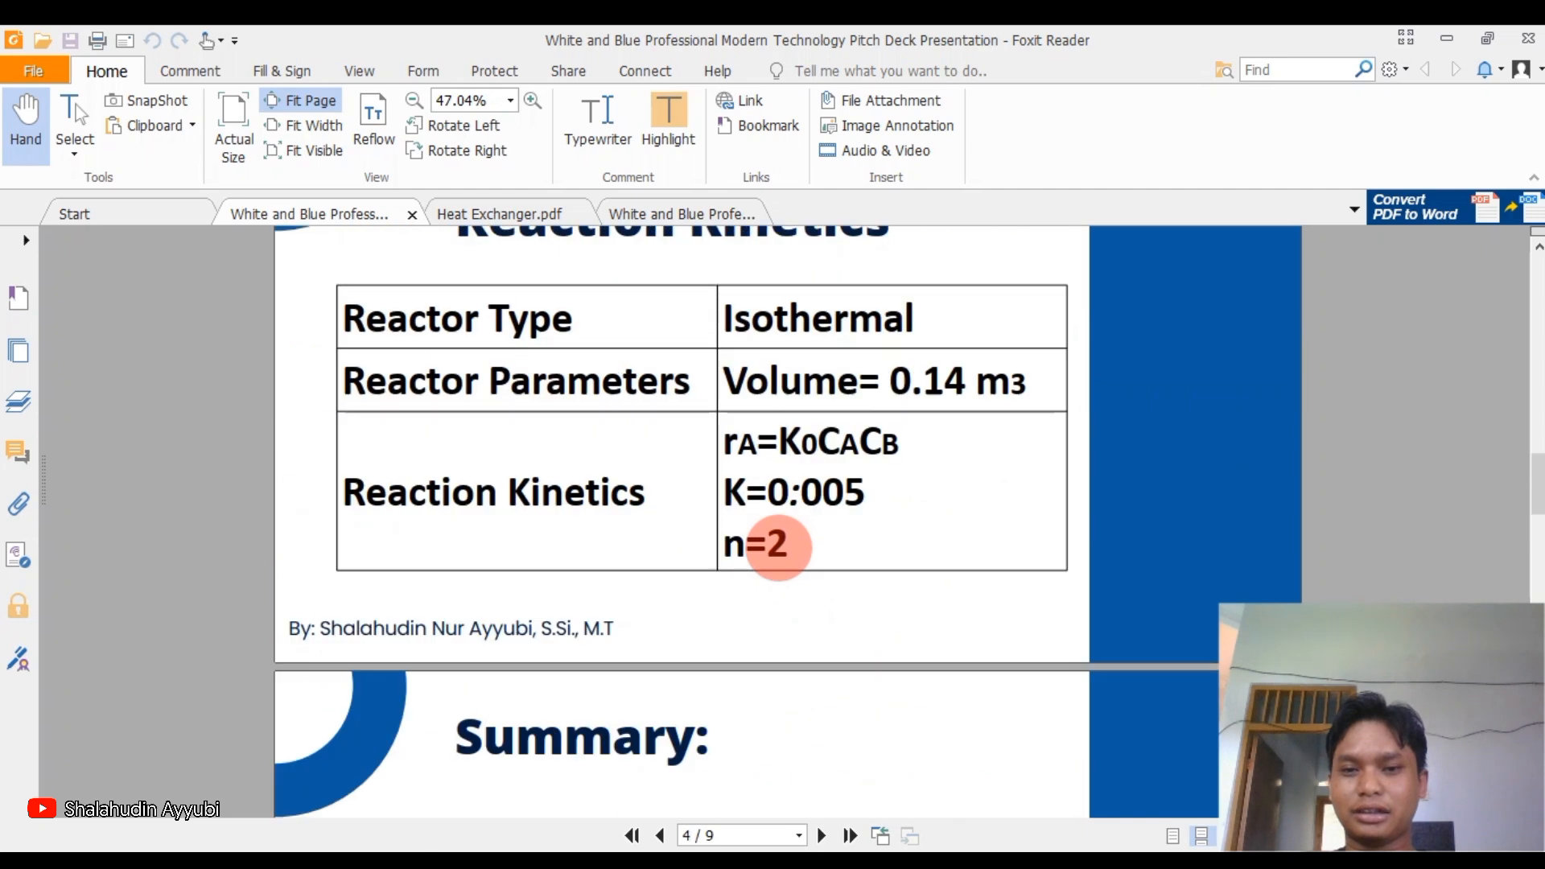
pyautogui.scroll(-5, 776, 542)
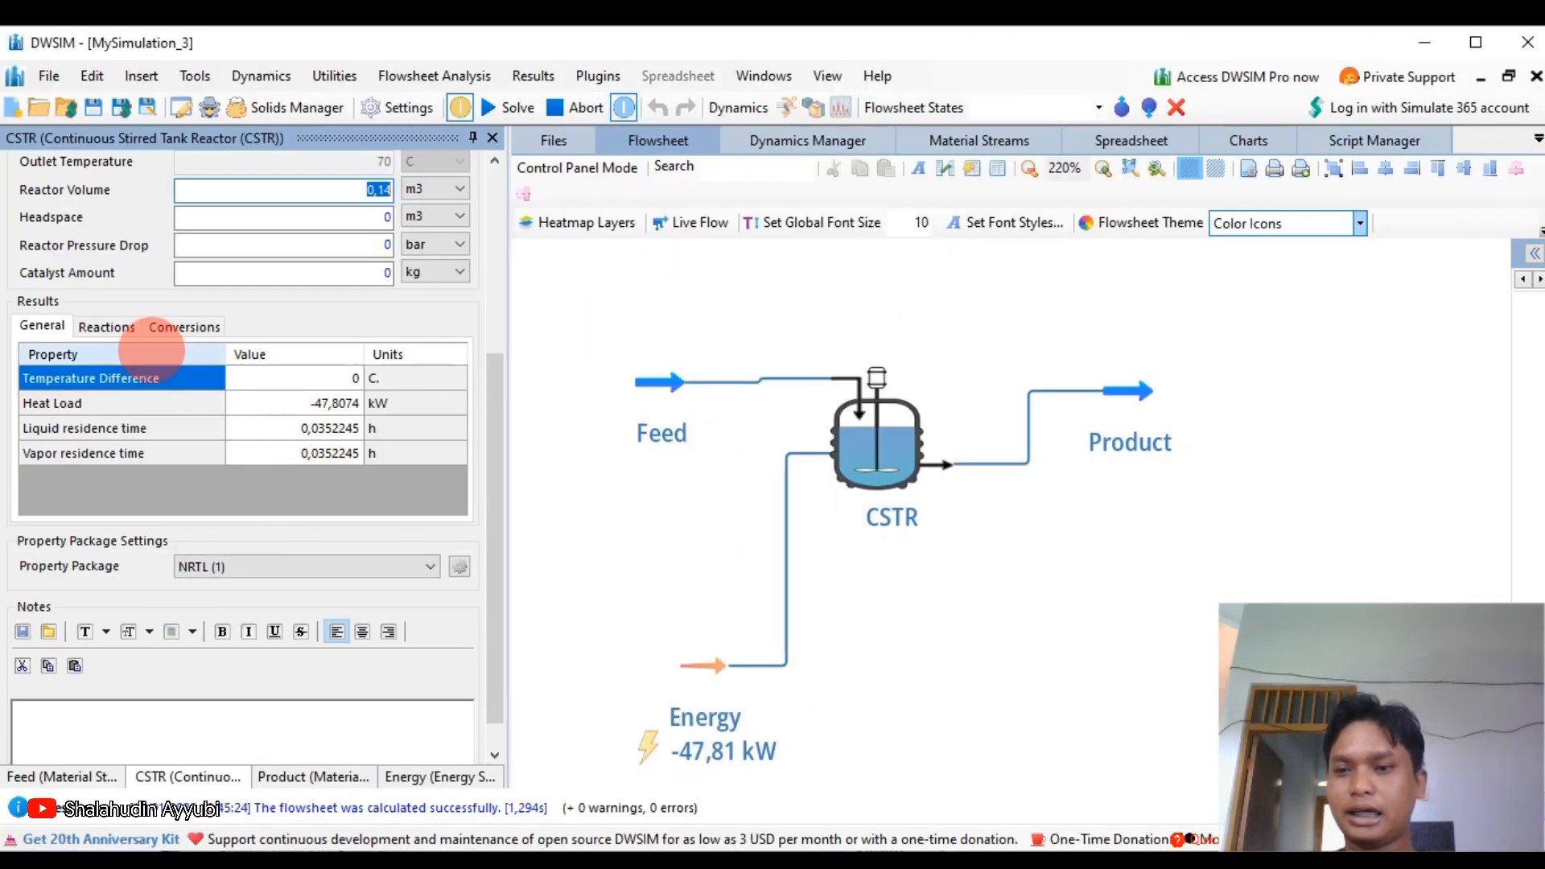
pyautogui.click(181, 324)
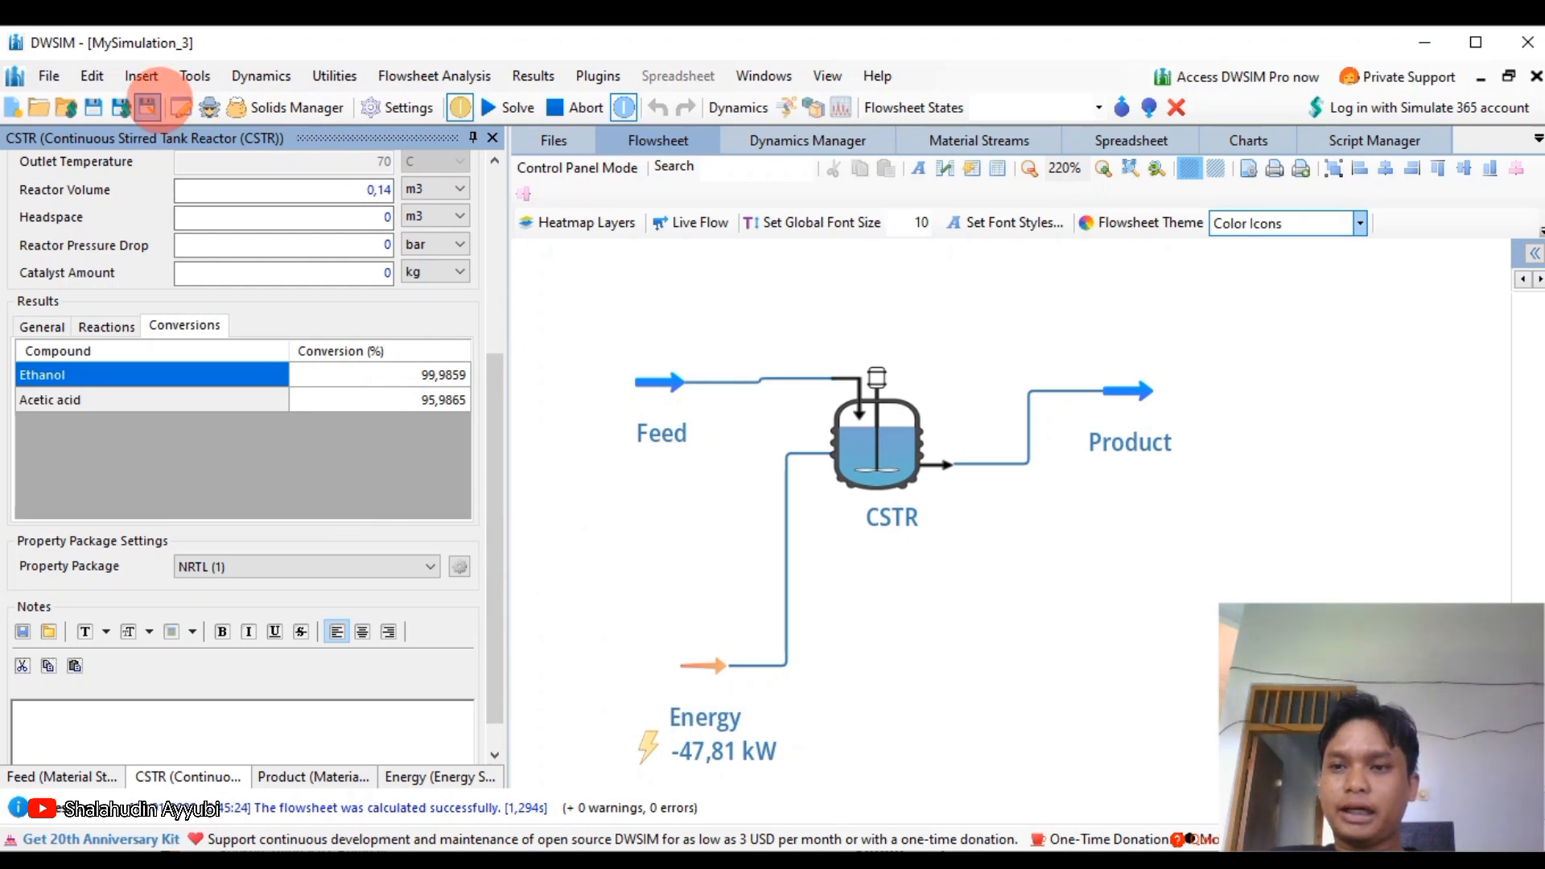
# Insert a master property table on the flowsheet over the Feed stream.
pyautogui.click(141, 76)
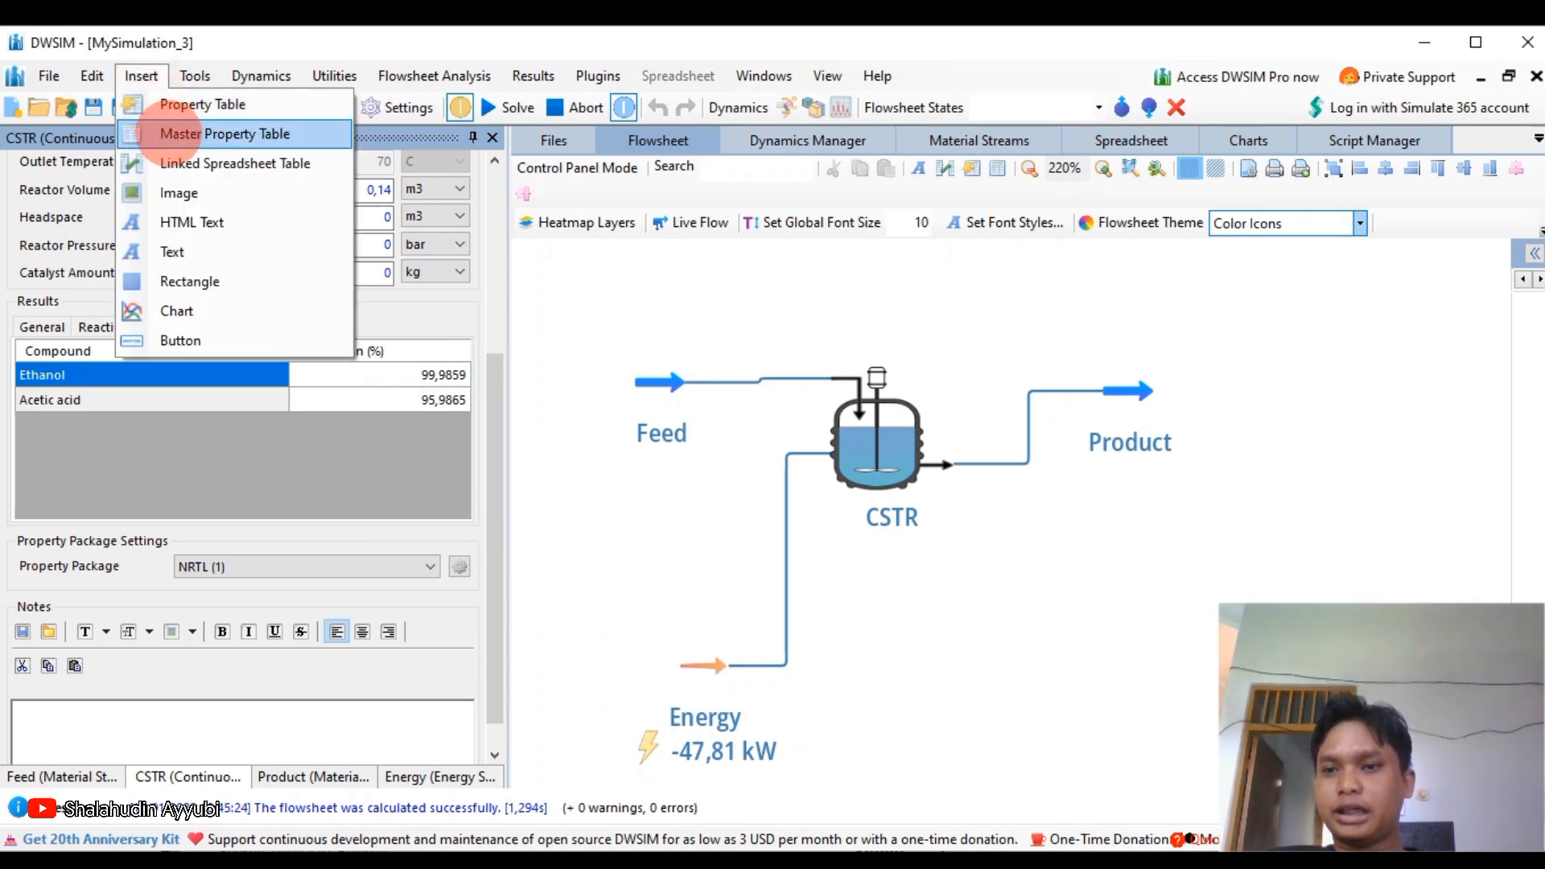
pyautogui.click(168, 134)
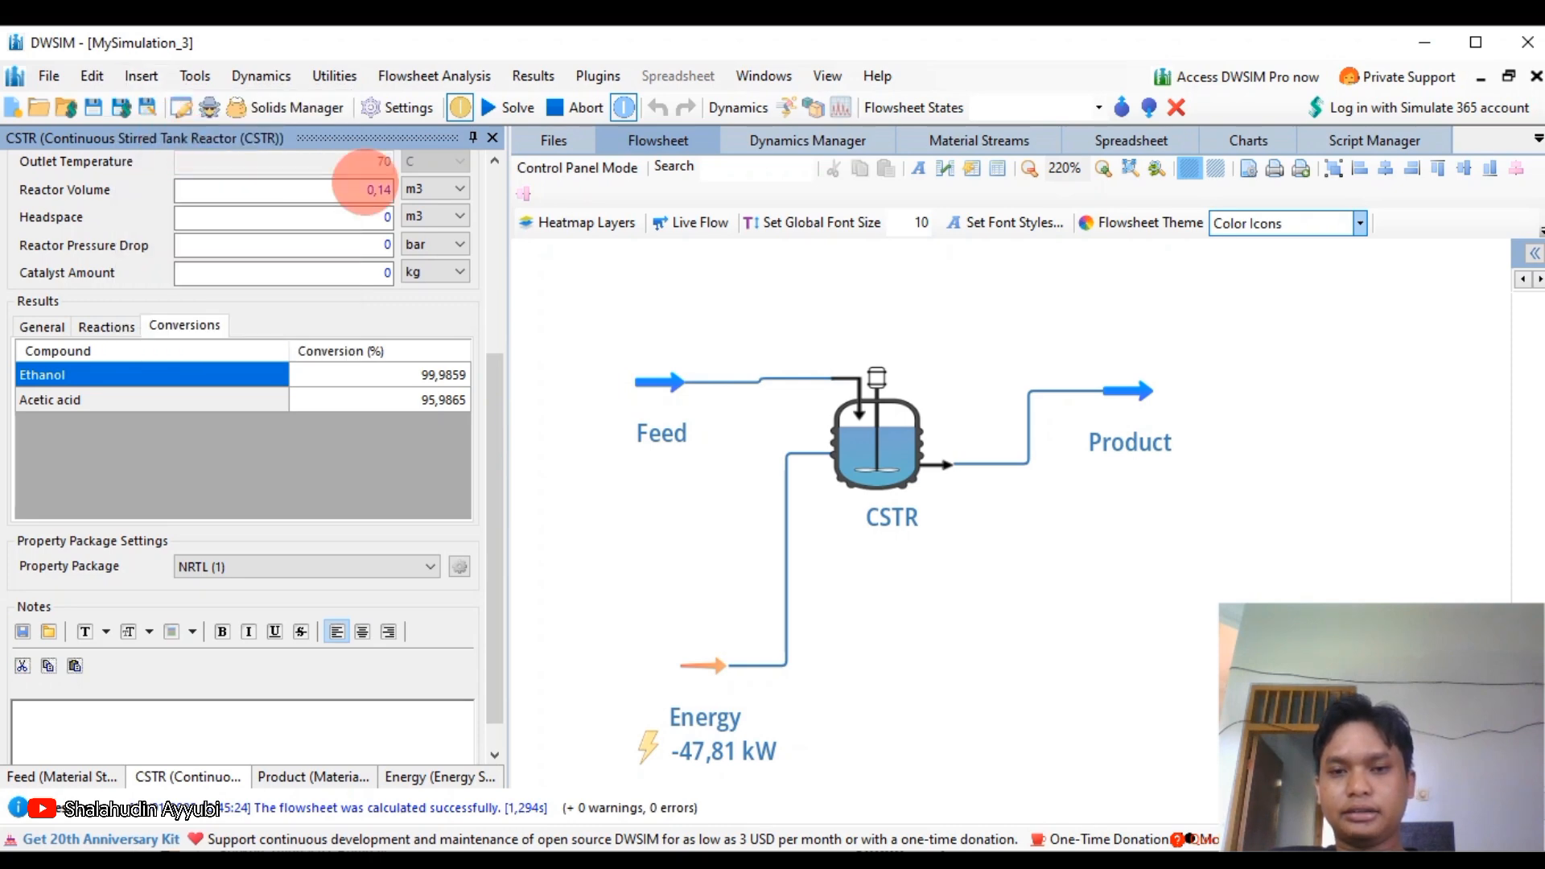
pyautogui.click(698, 403)
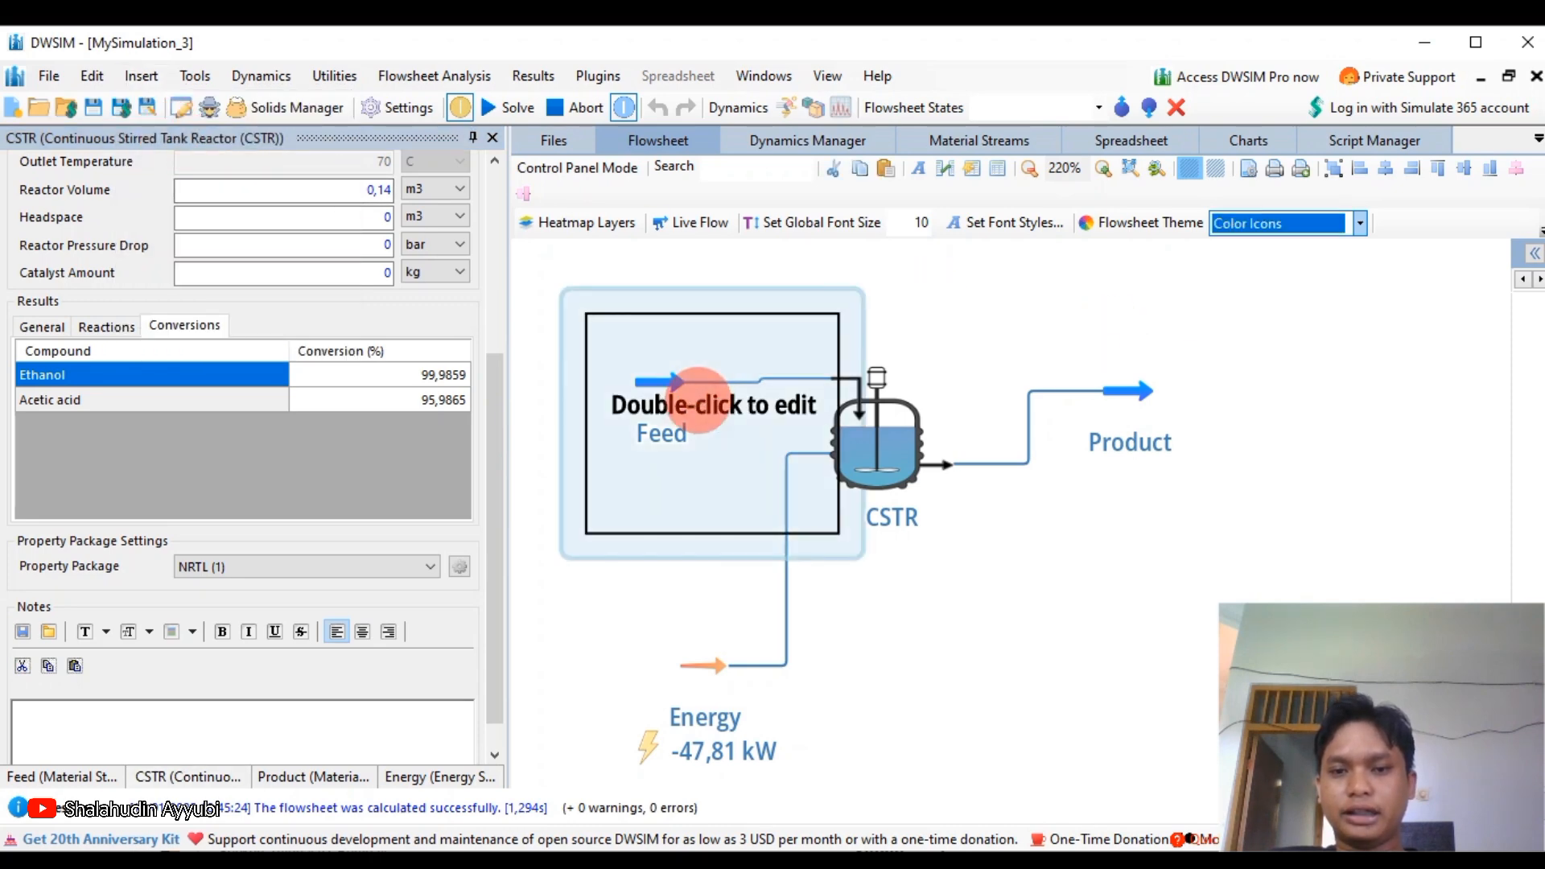
# Configure the master property table to show temperature, pressure, mass flow and molar flow for the Feed and Product streams.
pyautogui.doubleClick(699, 403)
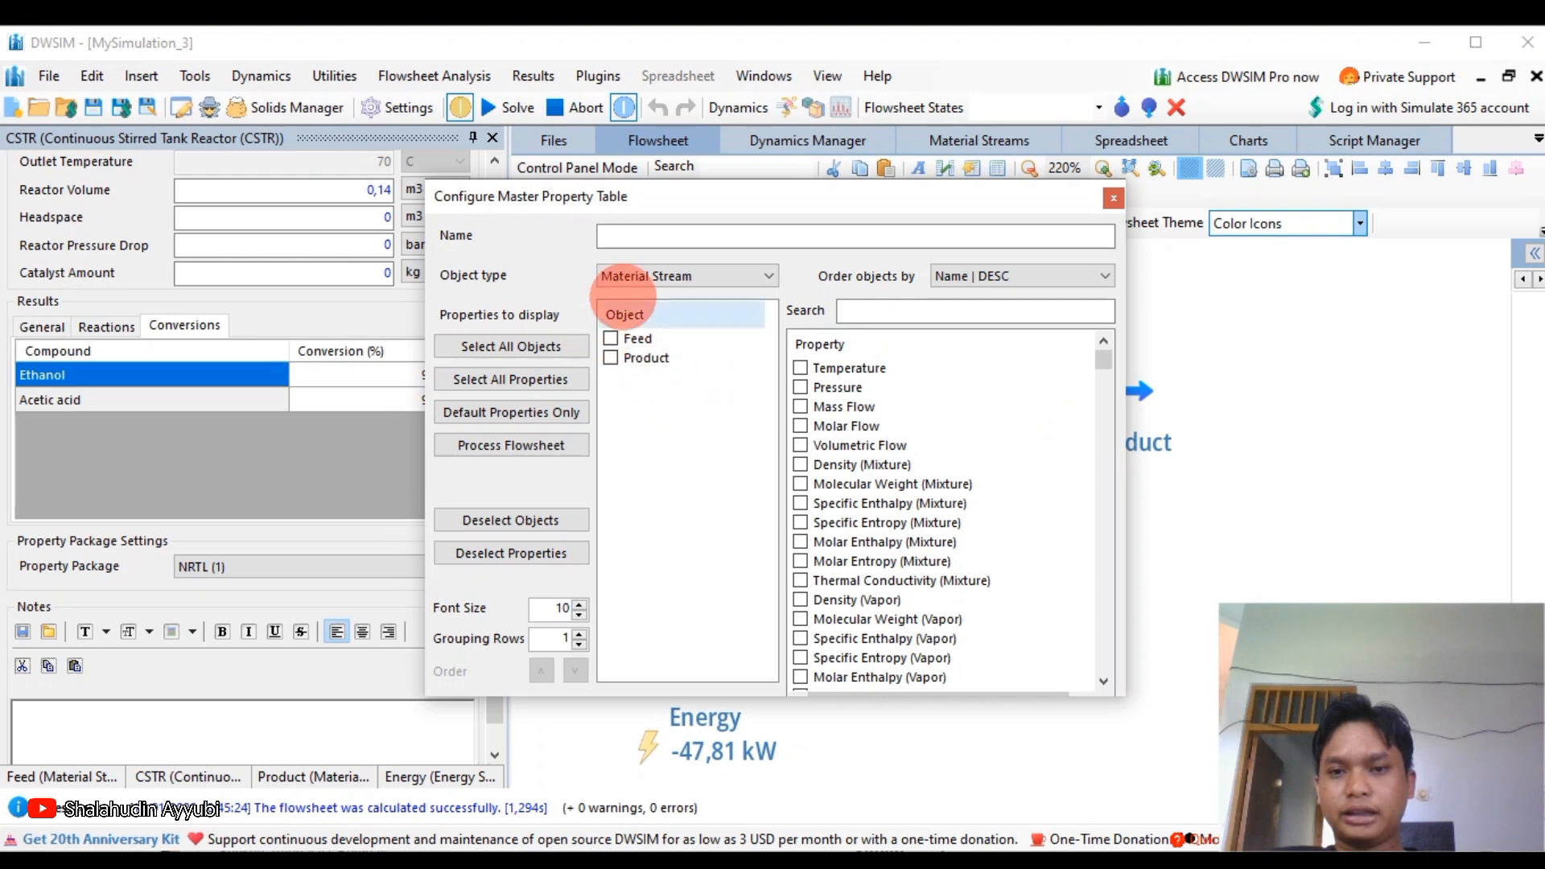
pyautogui.click(611, 339)
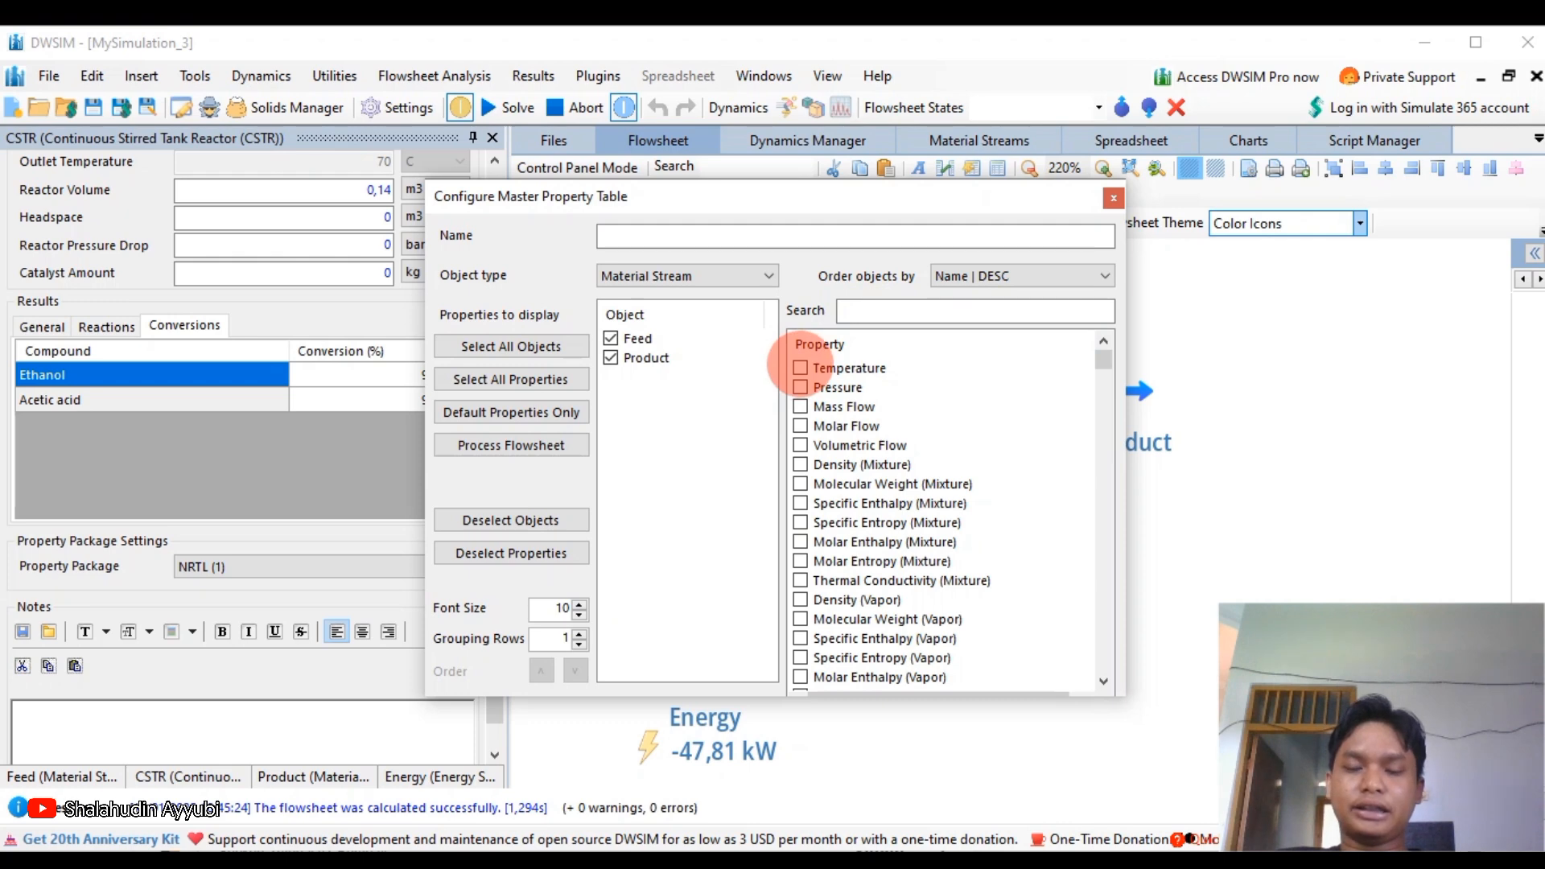
pyautogui.click(800, 367)
pyautogui.click(800, 387)
pyautogui.click(799, 407)
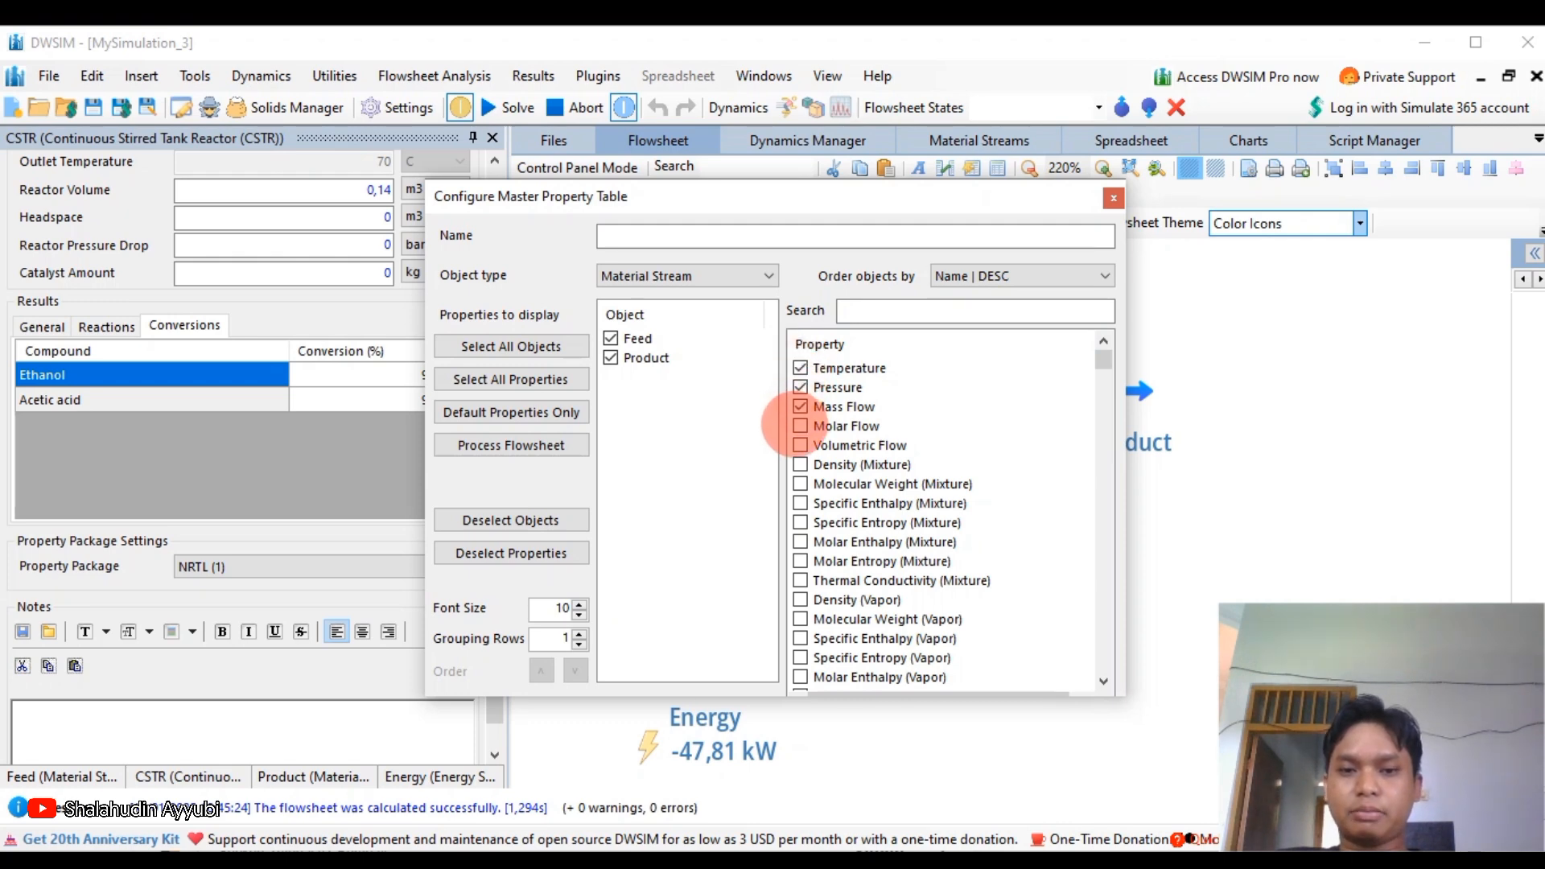
pyautogui.click(800, 425)
# Add the mixture mass flows of ethanol, acetic acid, water and ethyl acetate to the master property table.
pyautogui.click(927, 307)
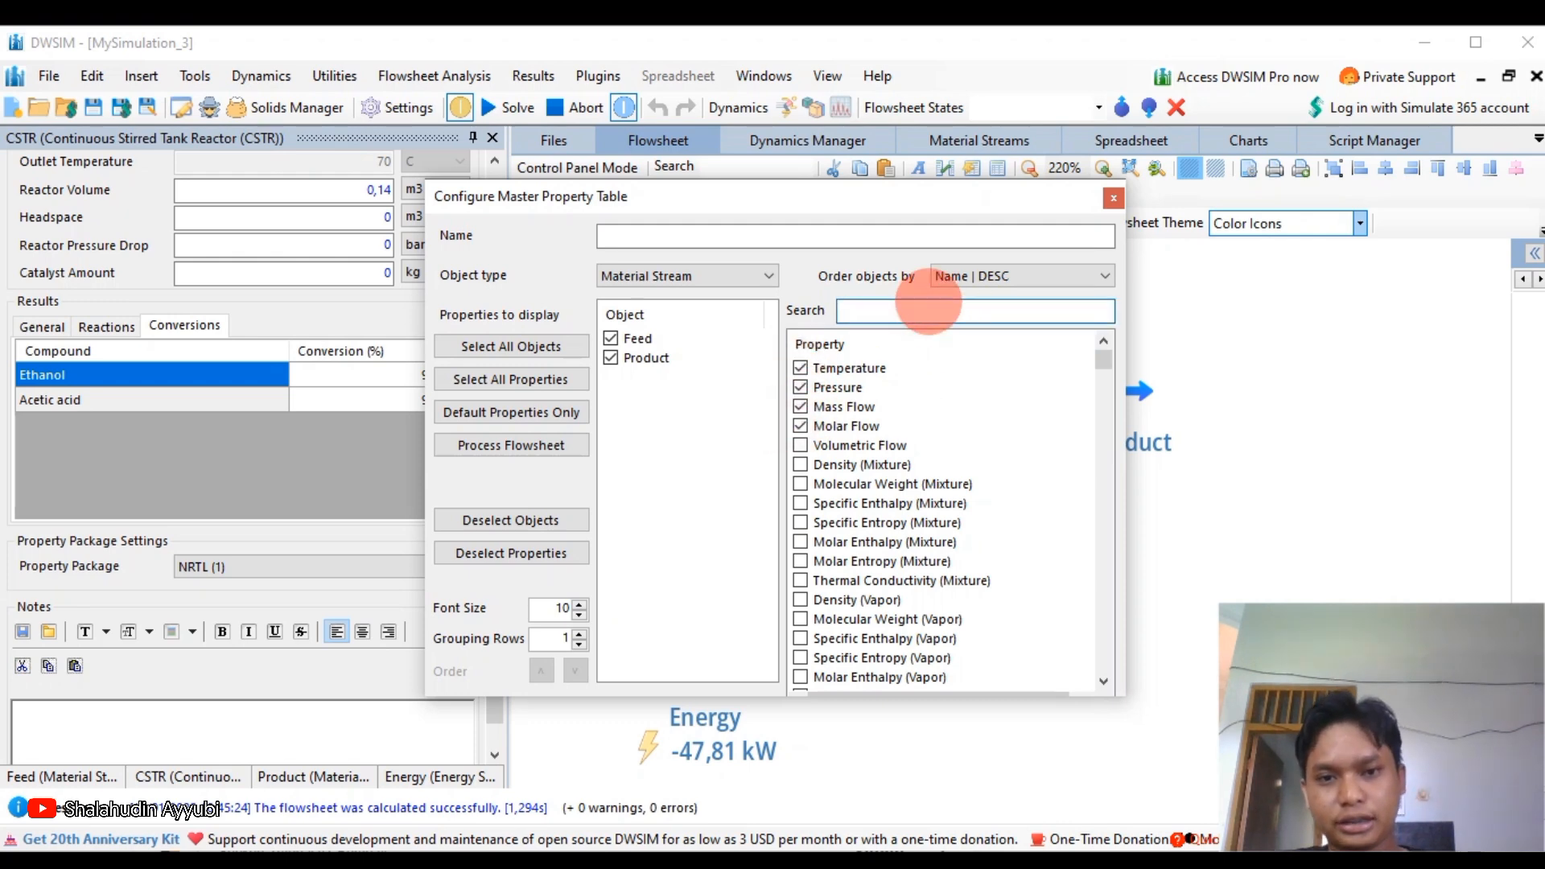
pyautogui.write('mass flow ')
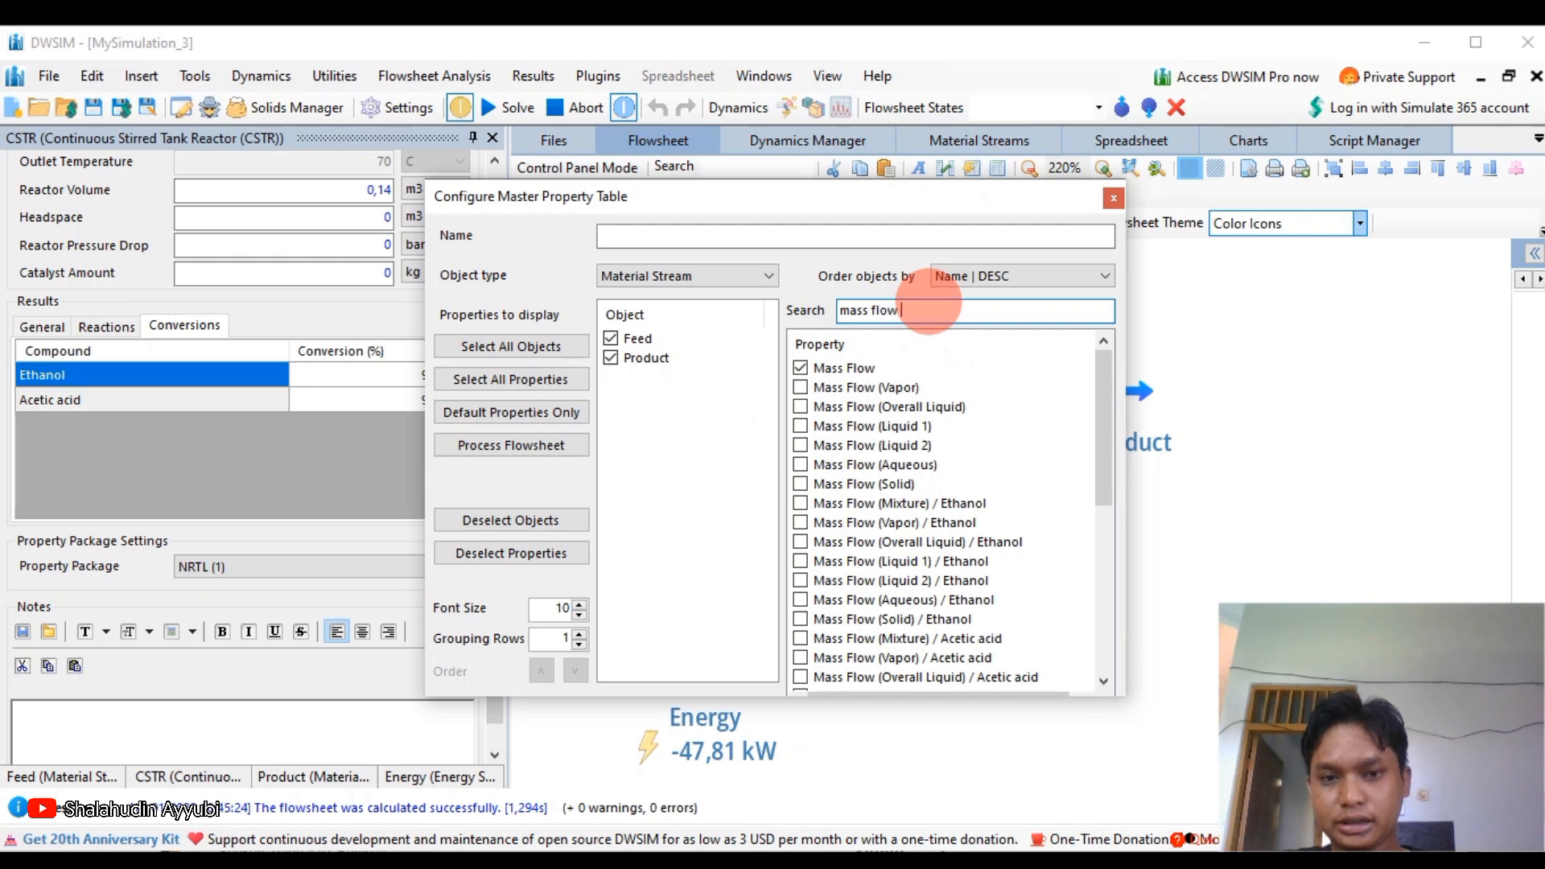
pyautogui.write('mix')
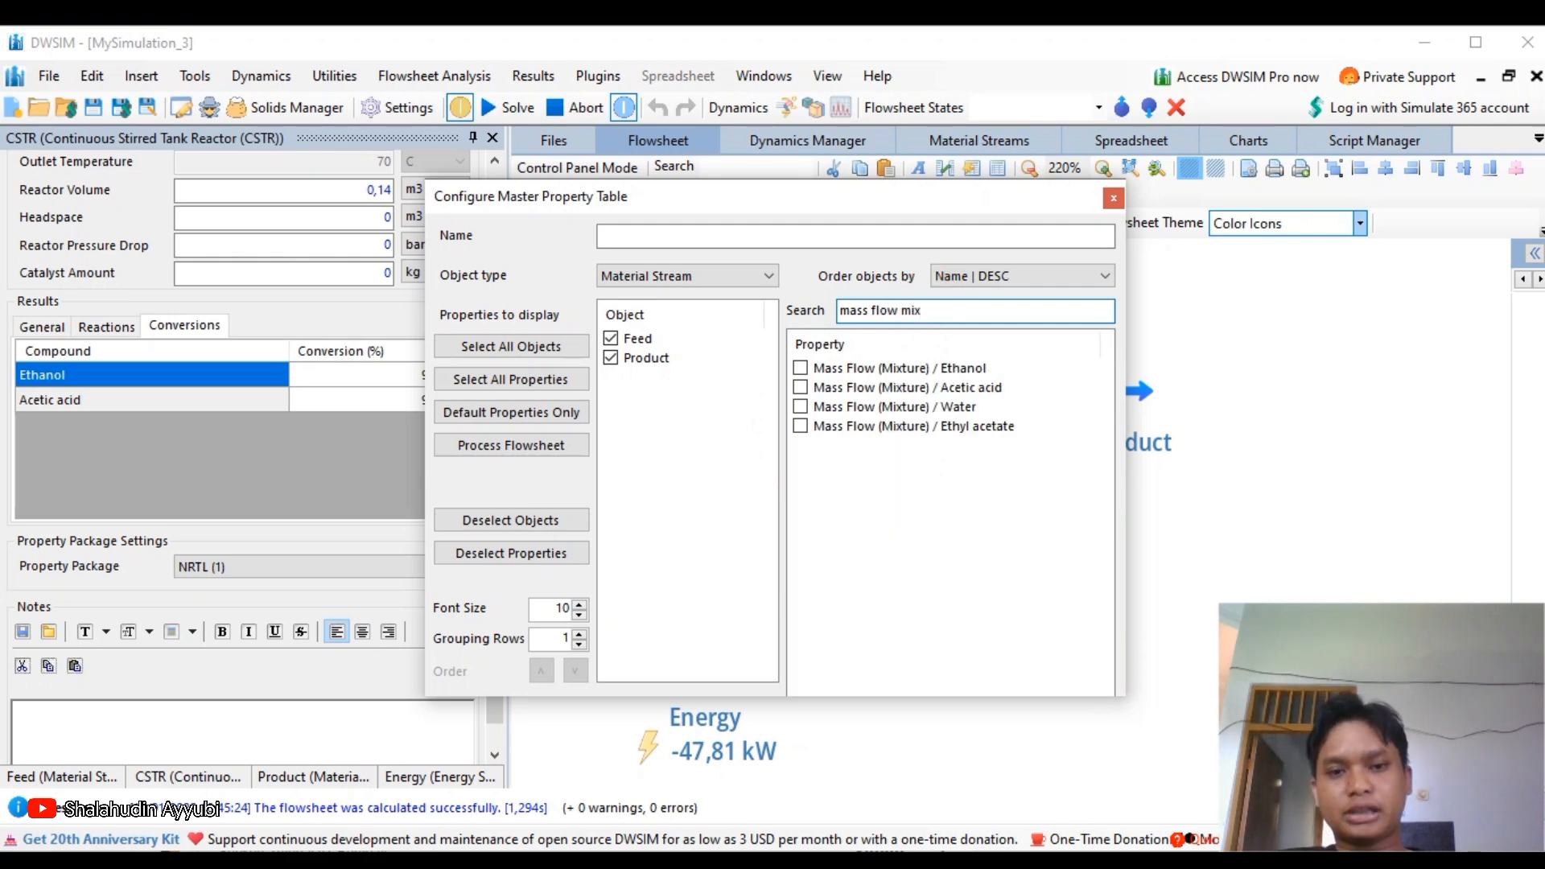
pyautogui.click(800, 368)
pyautogui.click(801, 387)
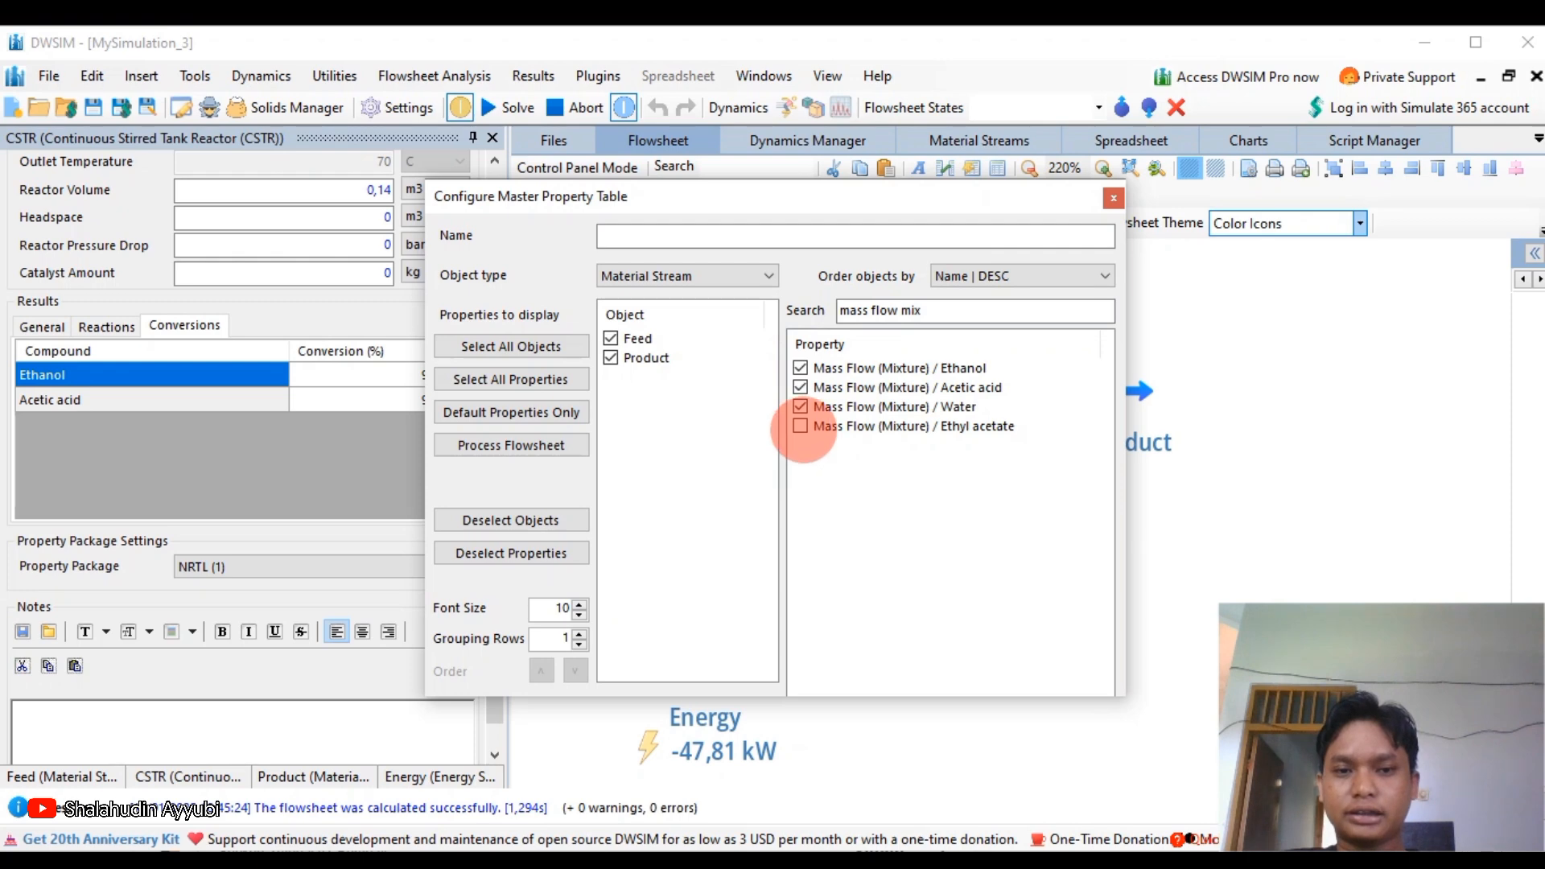
pyautogui.click(793, 427)
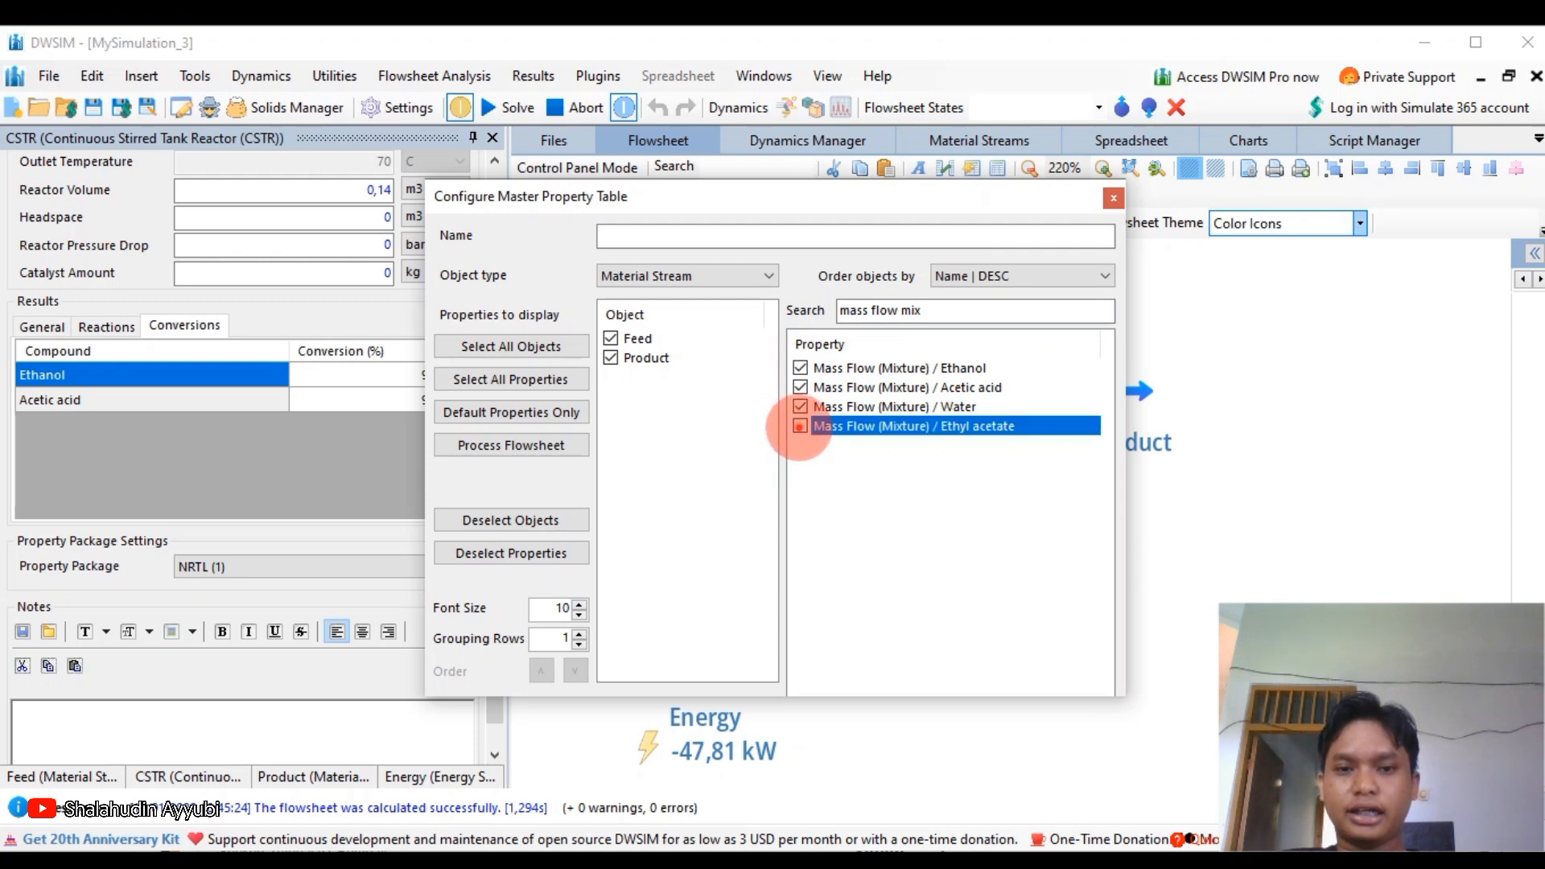
# Add the mixture molar flows of ethanol, acetic acid, water and ethyl acetate to the table and close its configuration.
pyautogui.moveTo(934, 310); pyautogui.dragTo(690, 311)
pyautogui.write('m')
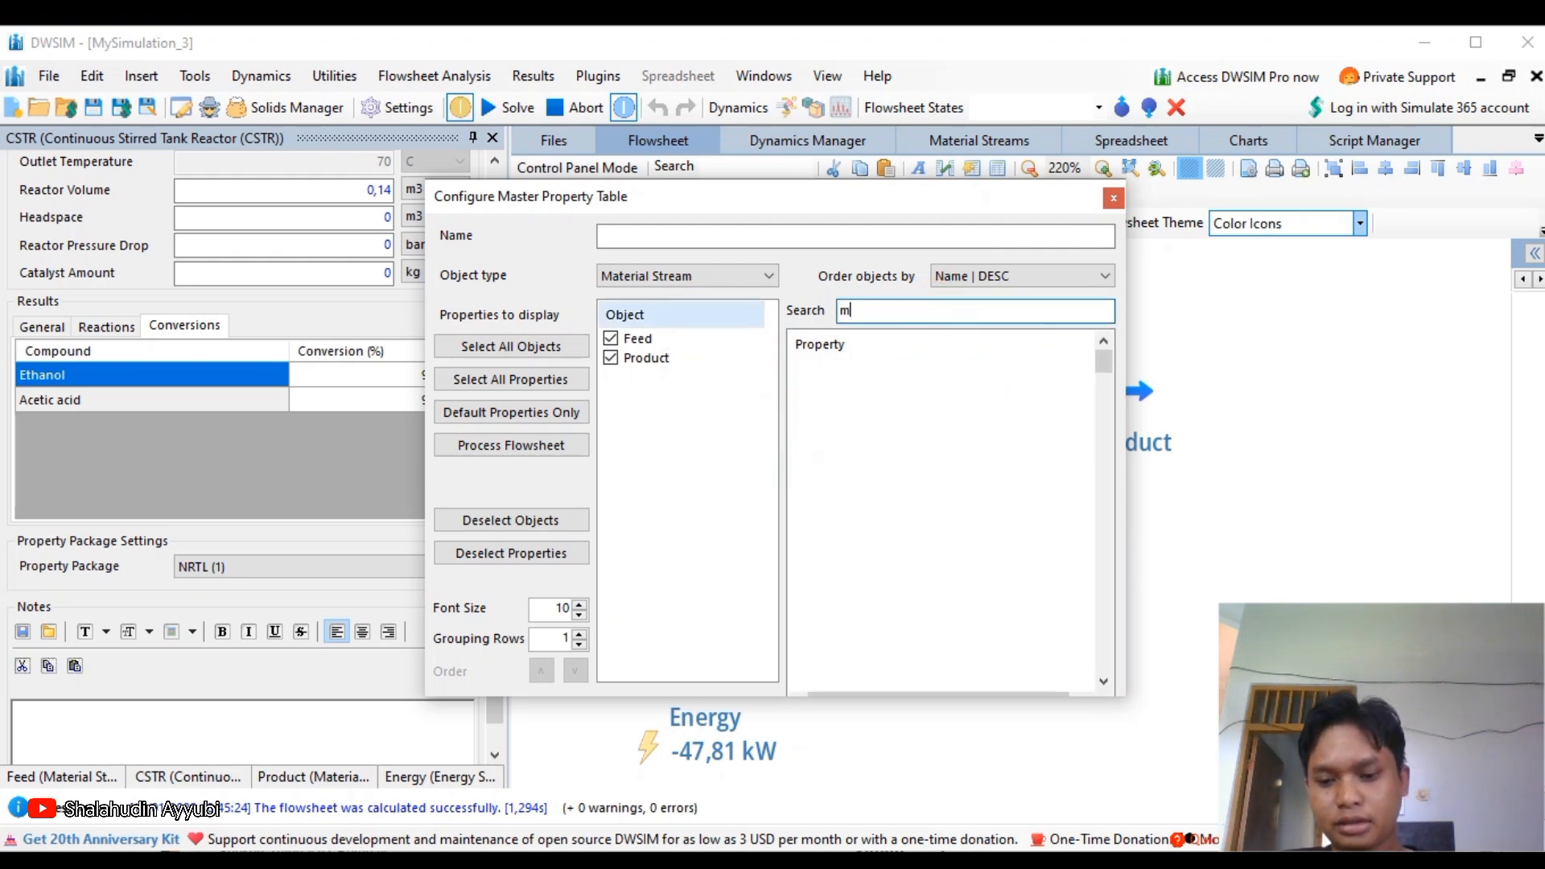
pyautogui.write('olar')
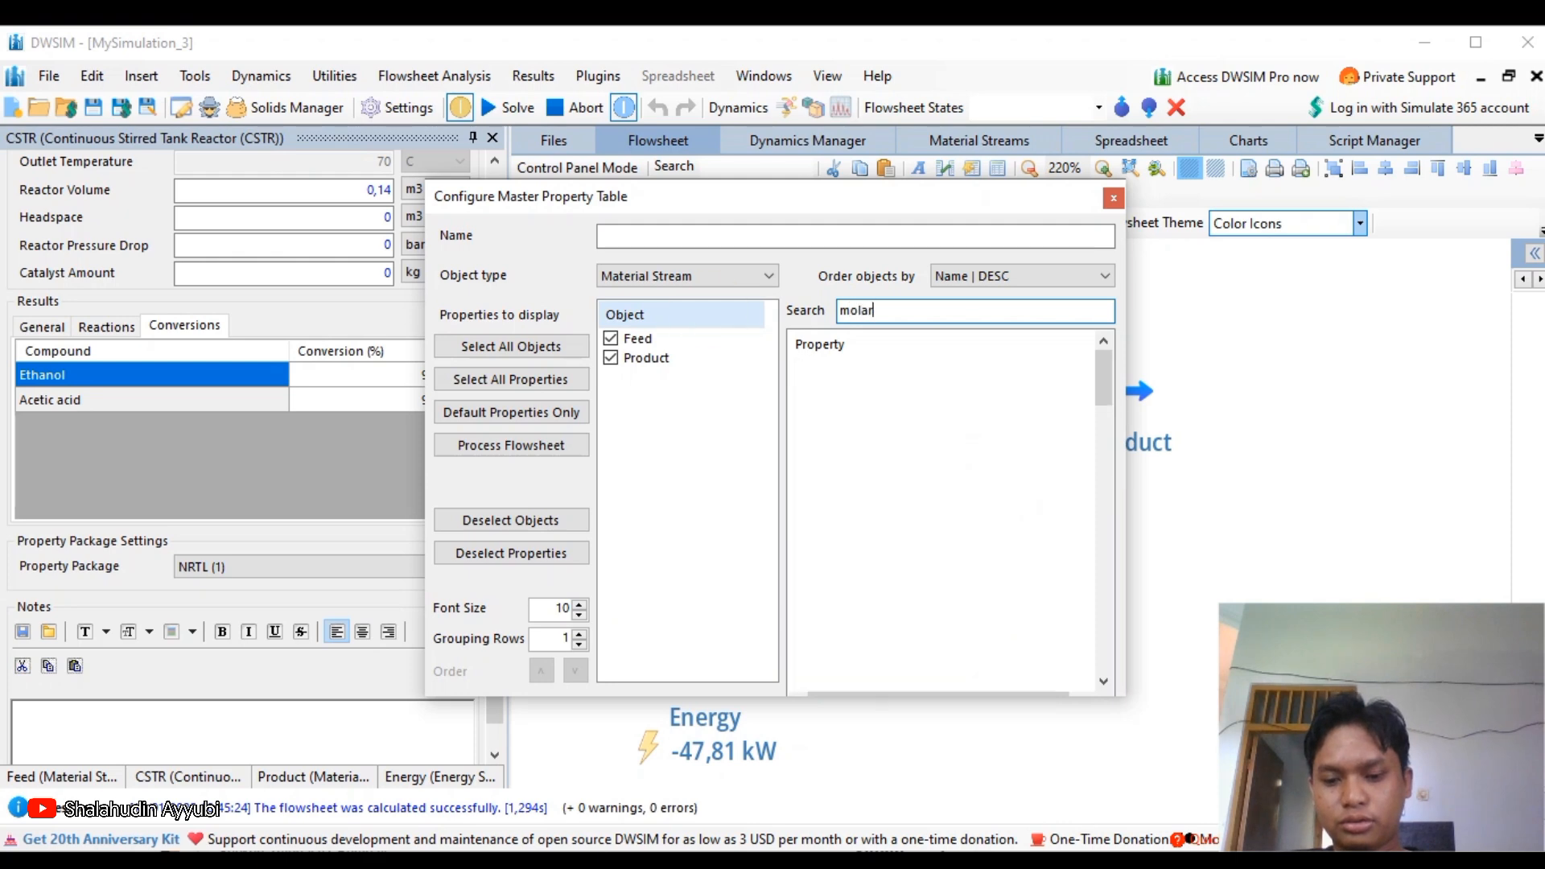
pyautogui.write(' flow mixture')
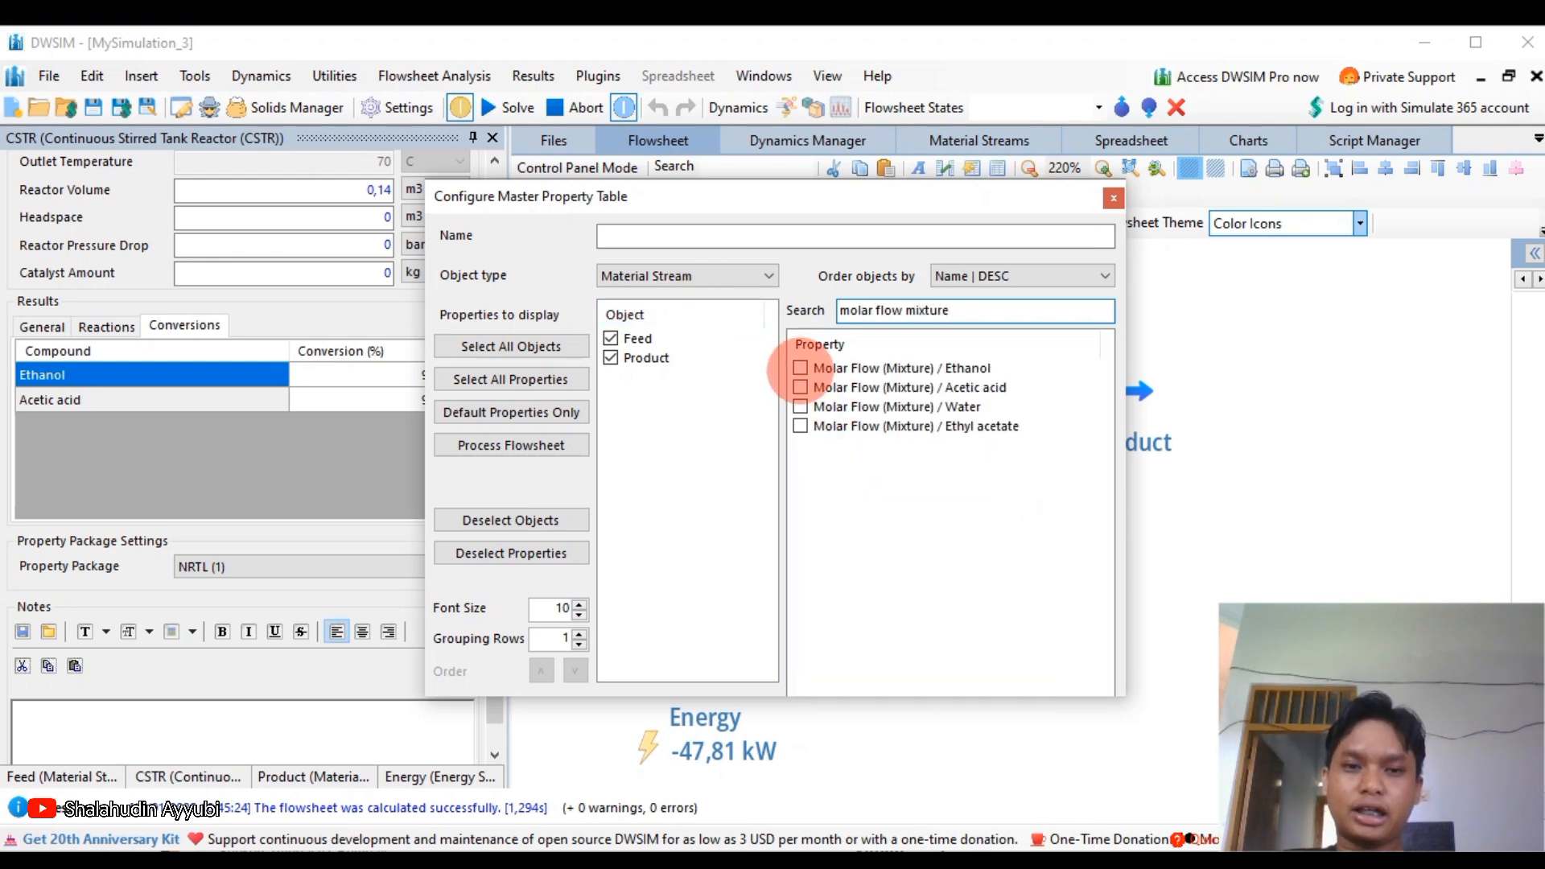
pyautogui.click(800, 368)
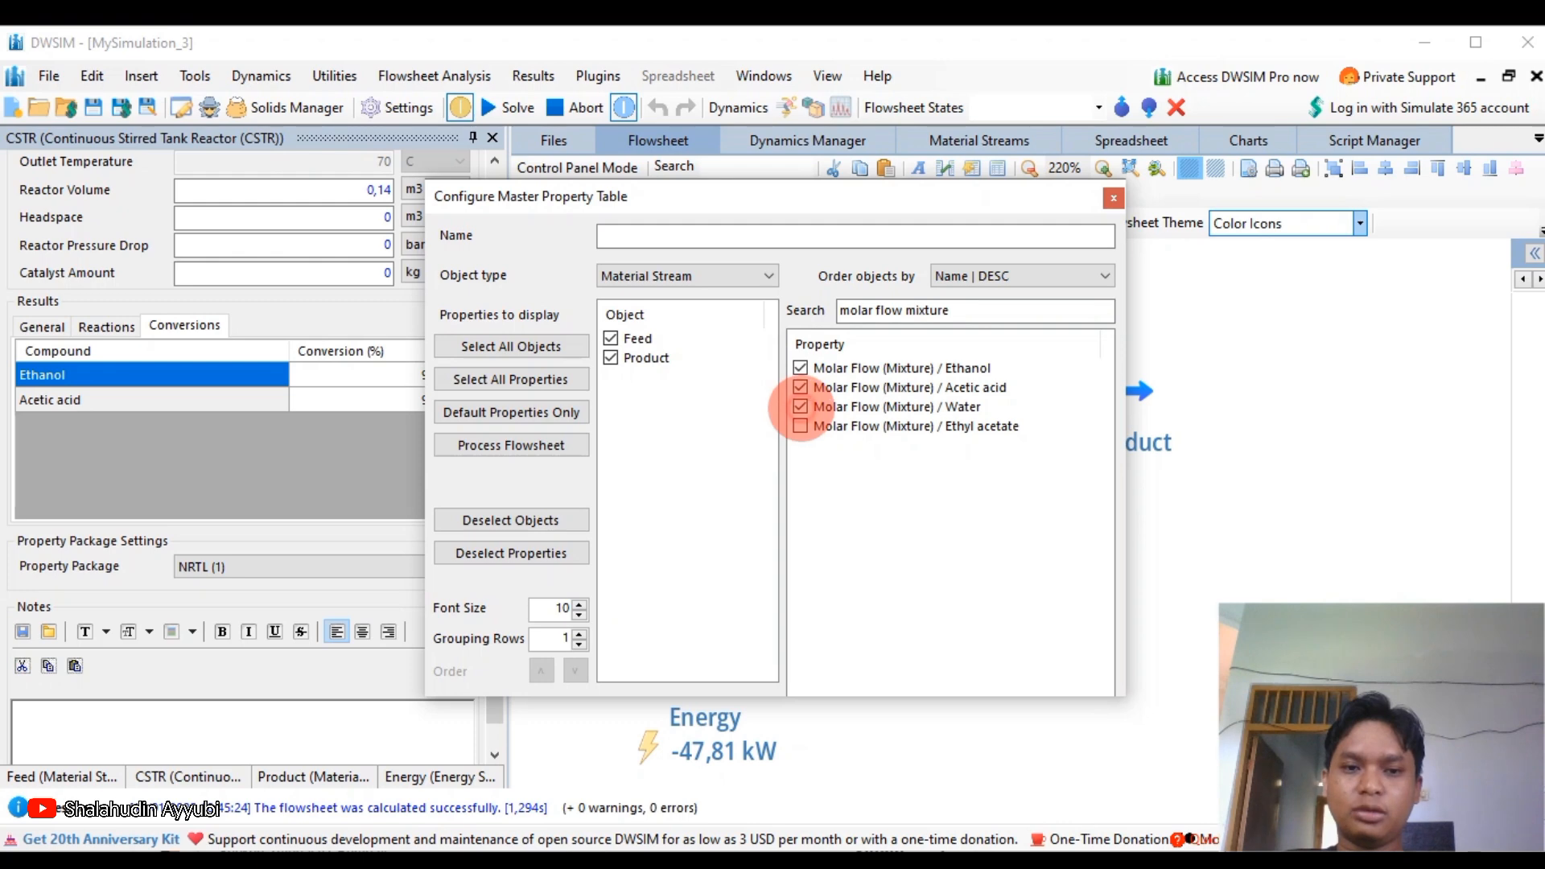
pyautogui.click(800, 426)
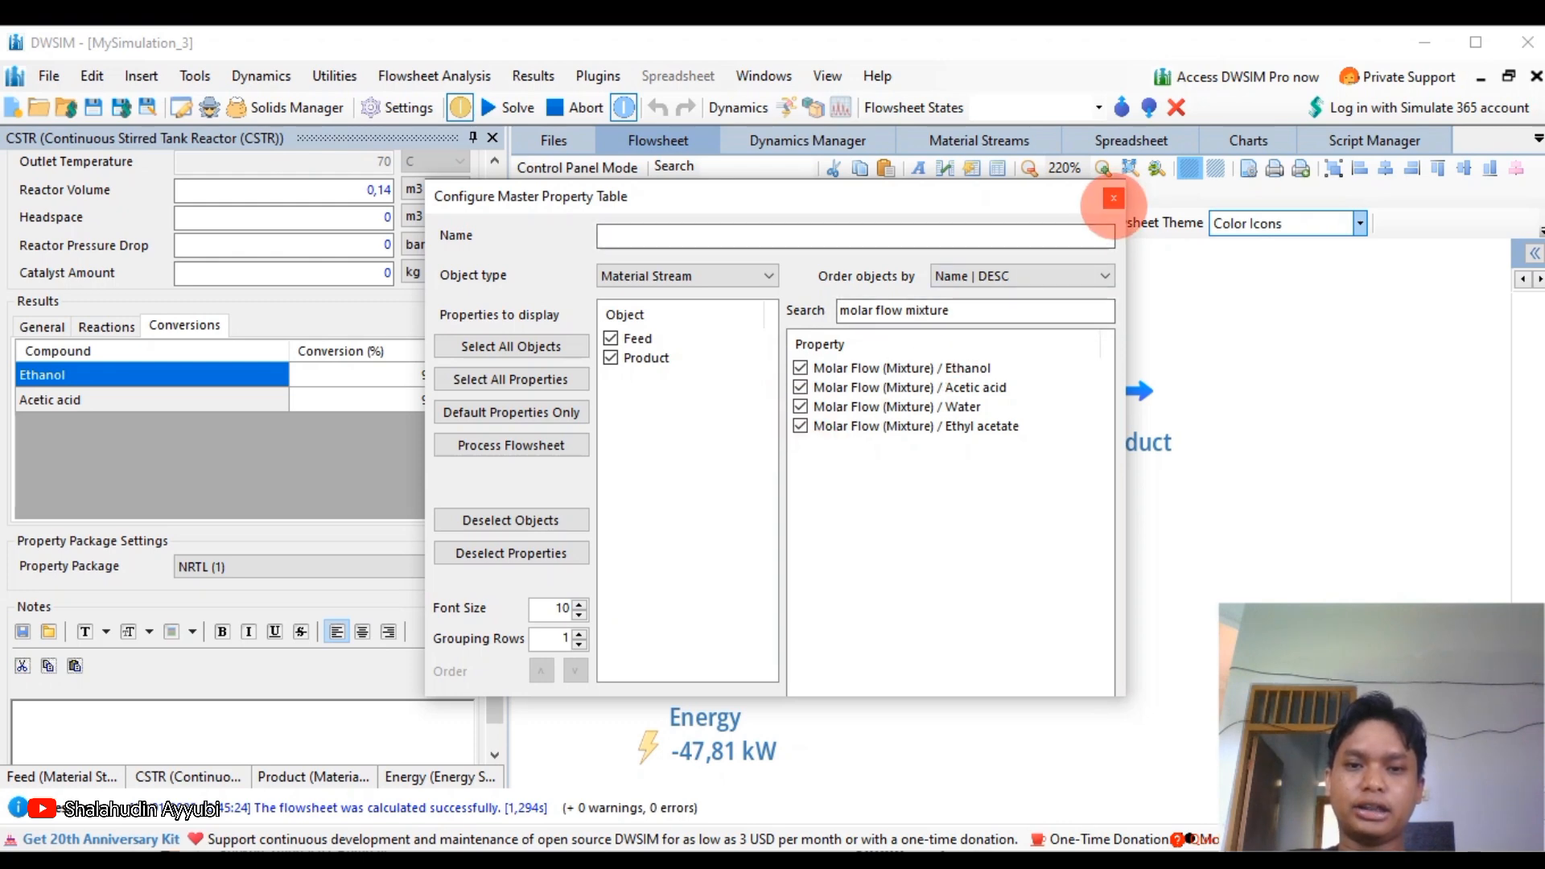
pyautogui.click(1113, 199)
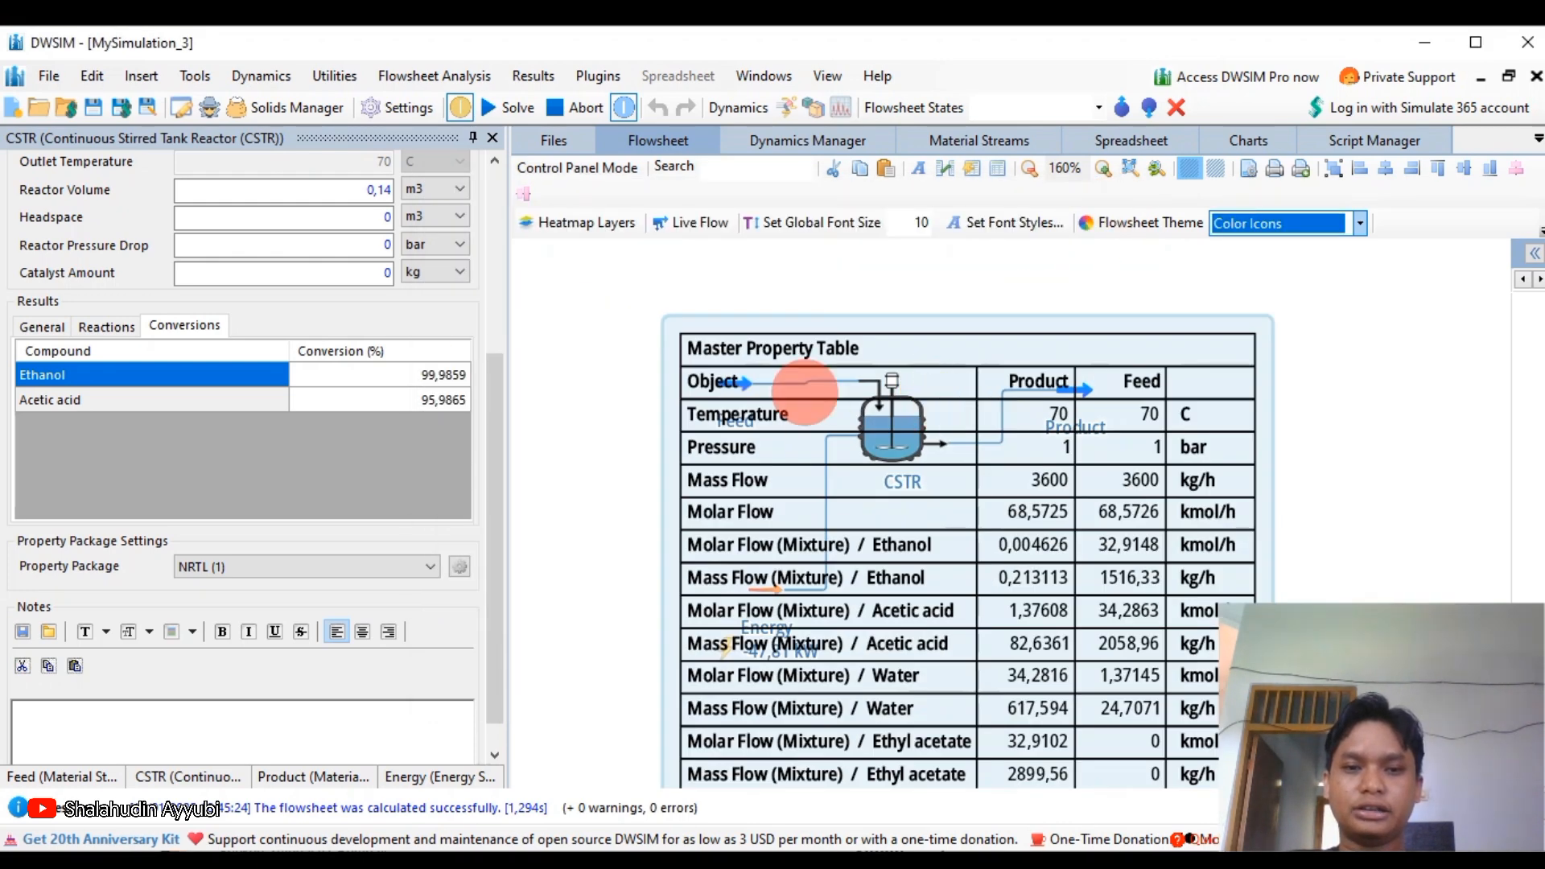
# Move the master property table clear of the flowsheet objects, to the right of the Product stream.
pyautogui.scroll(-3, 854, 348)
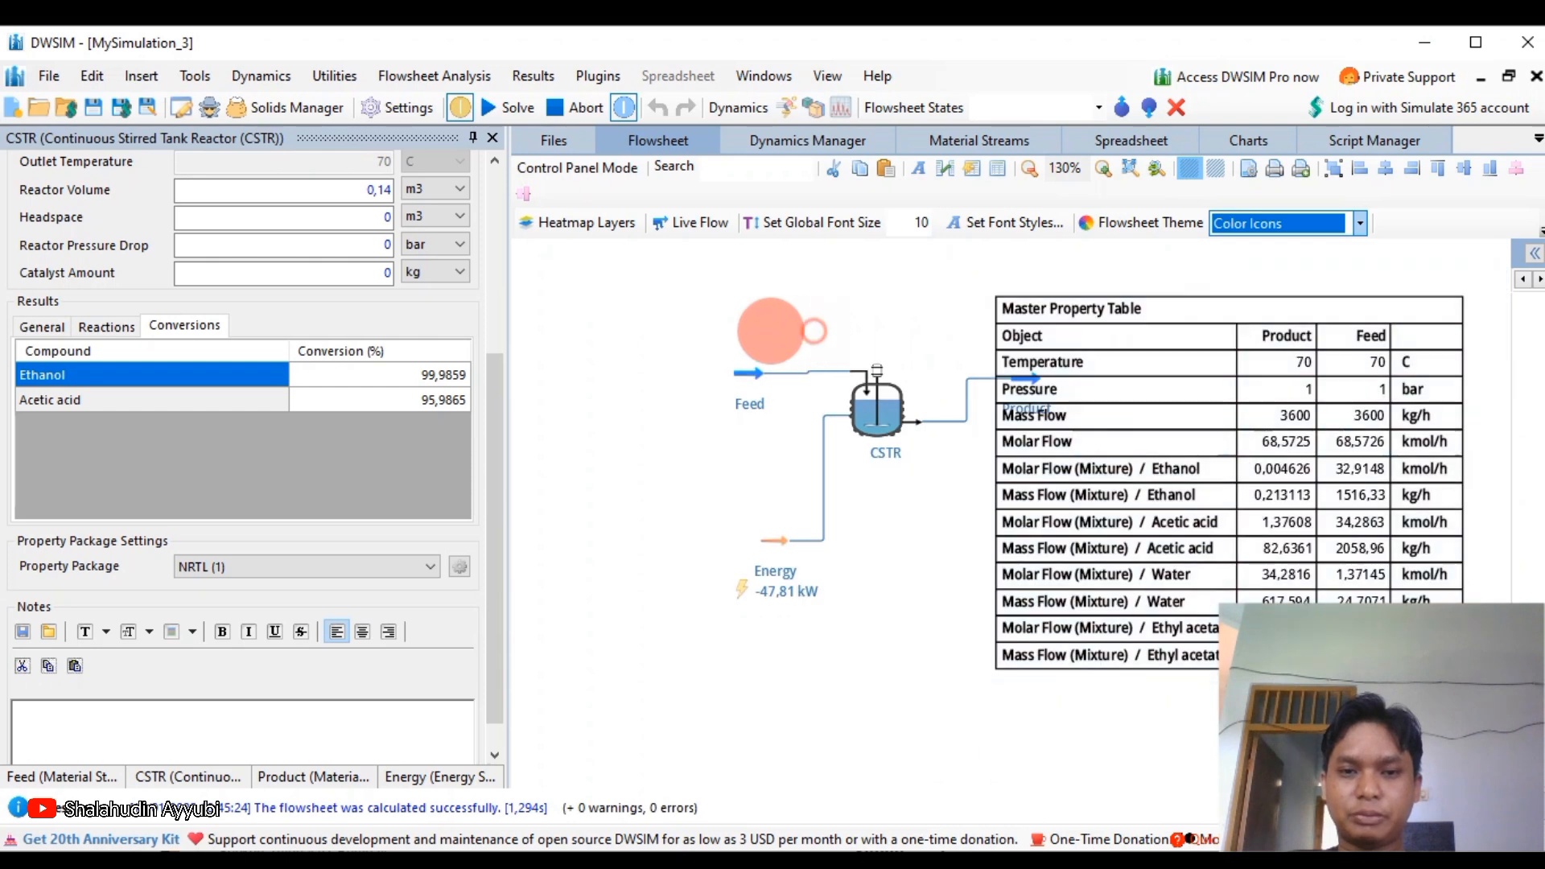
pyautogui.moveTo(1027, 311); pyautogui.dragTo(1115, 316)
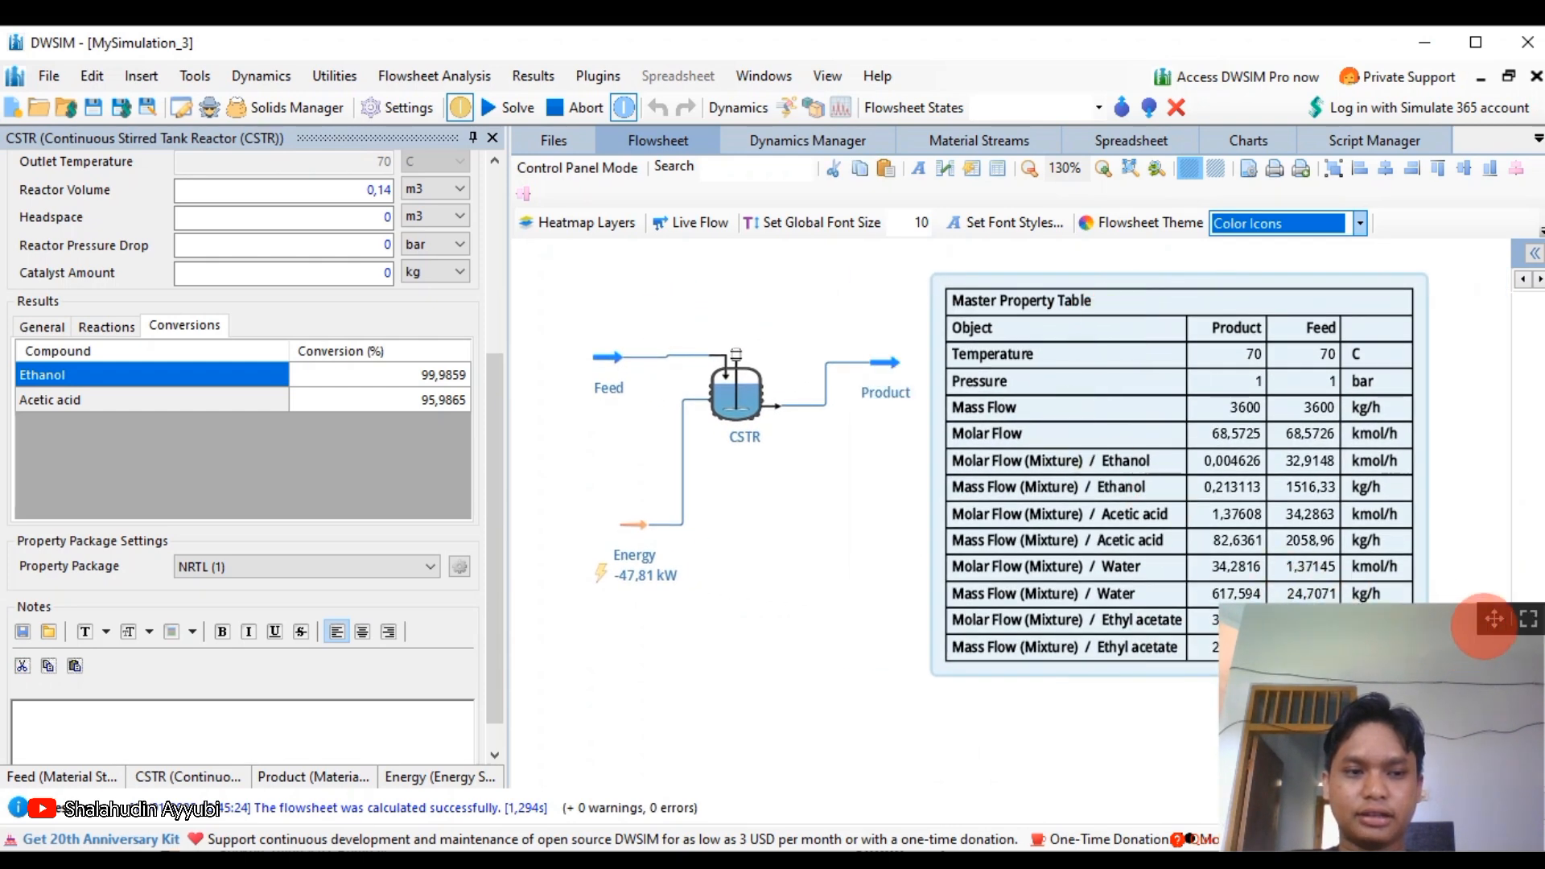
pyautogui.moveTo(1485, 620)
pyautogui.mouseDown()
pyautogui.moveTo(864, 620)
pyautogui.moveTo(1493, 620)
pyautogui.mouseUp()
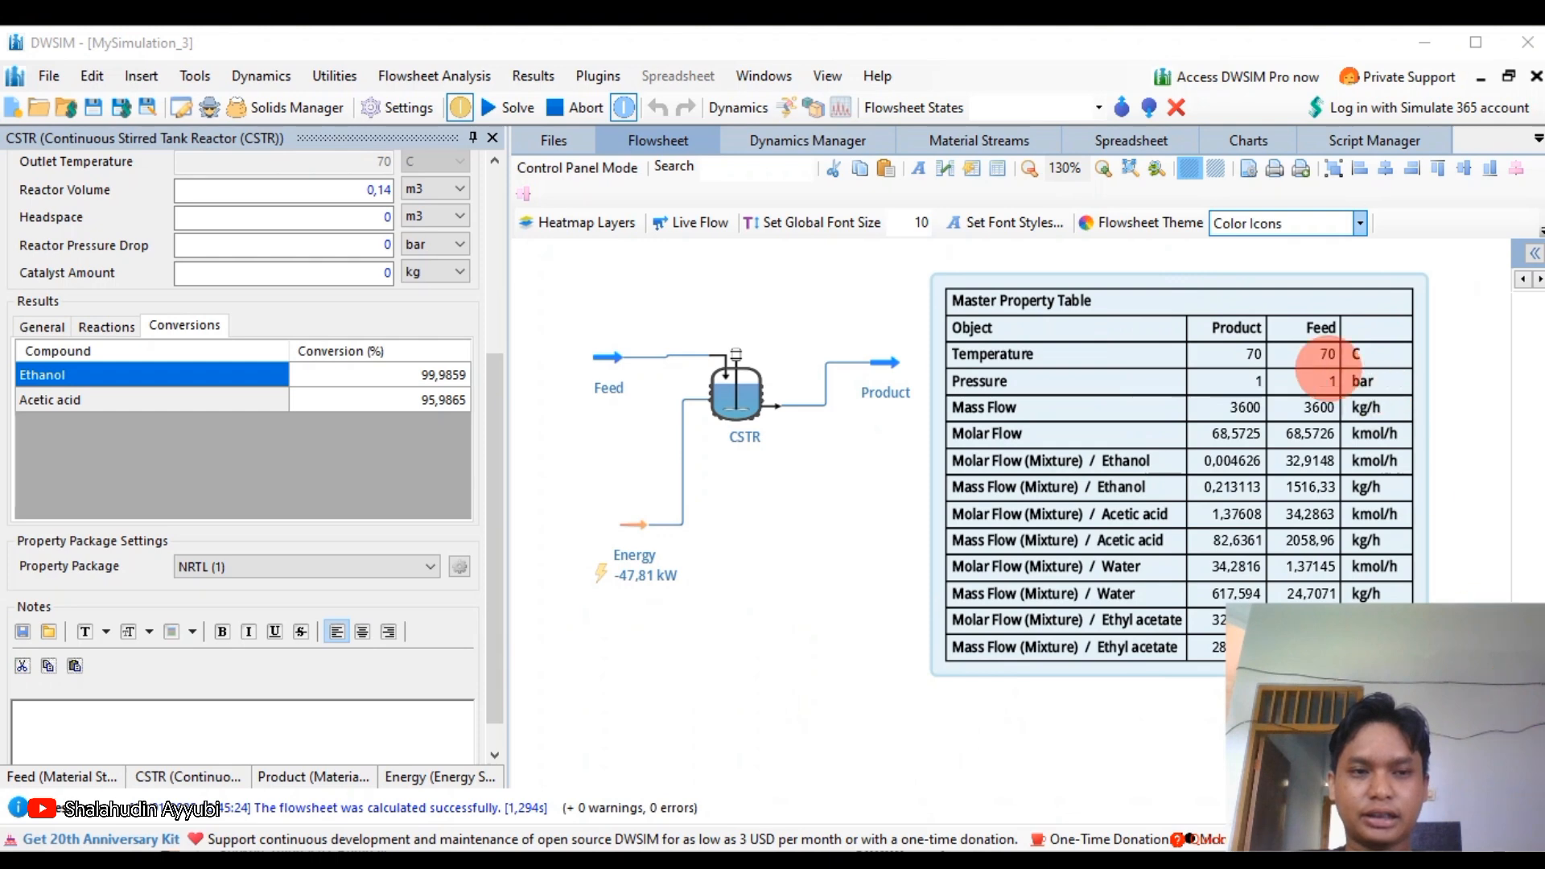
pyautogui.moveTo(1320, 366); pyautogui.dragTo(1334, 330)
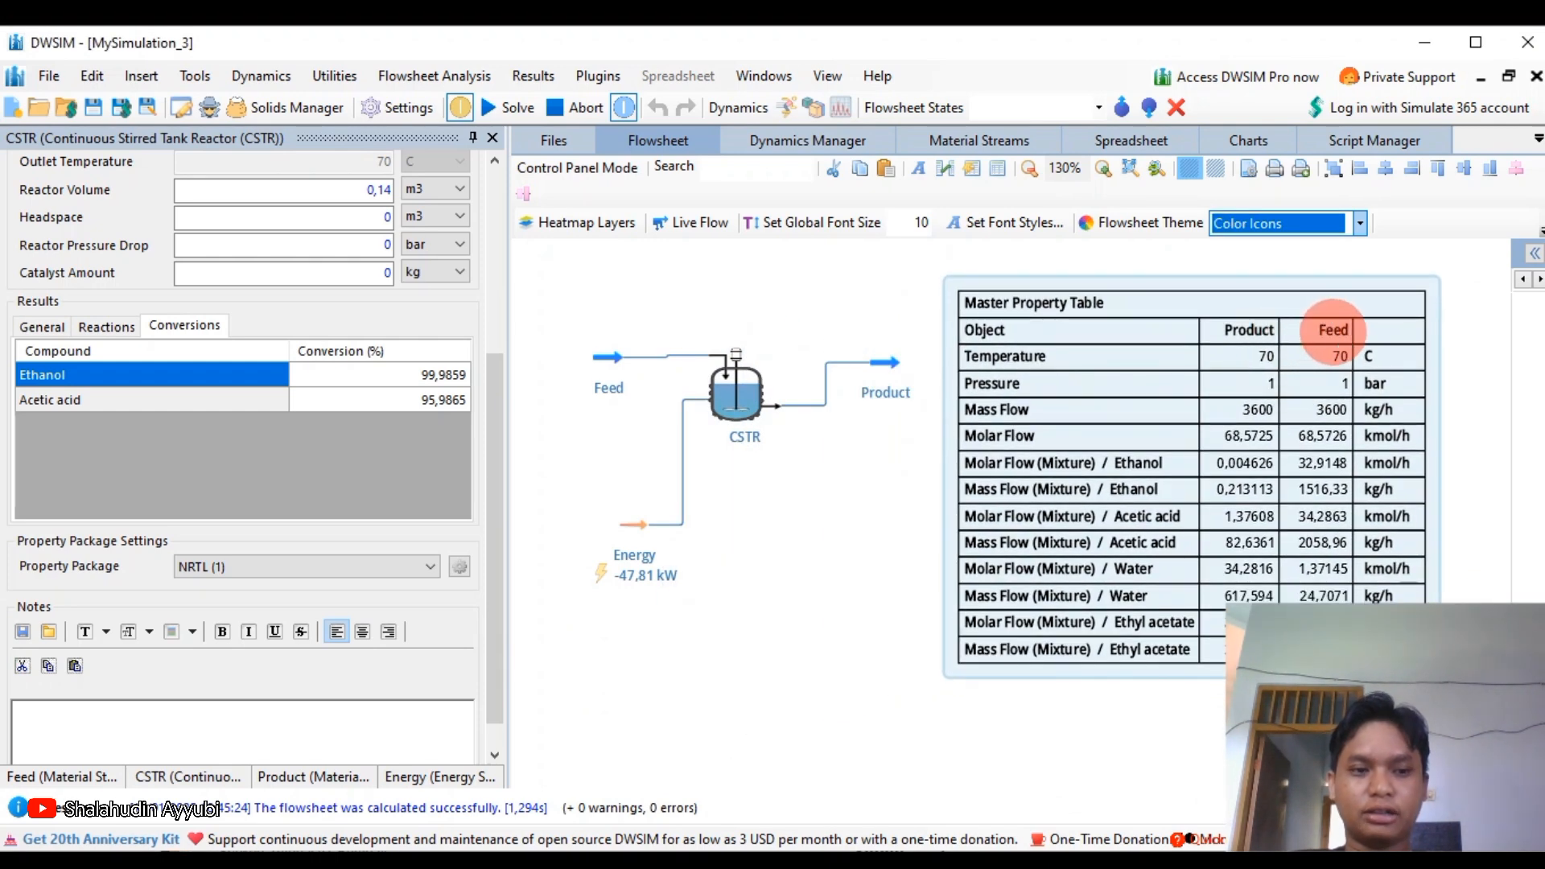